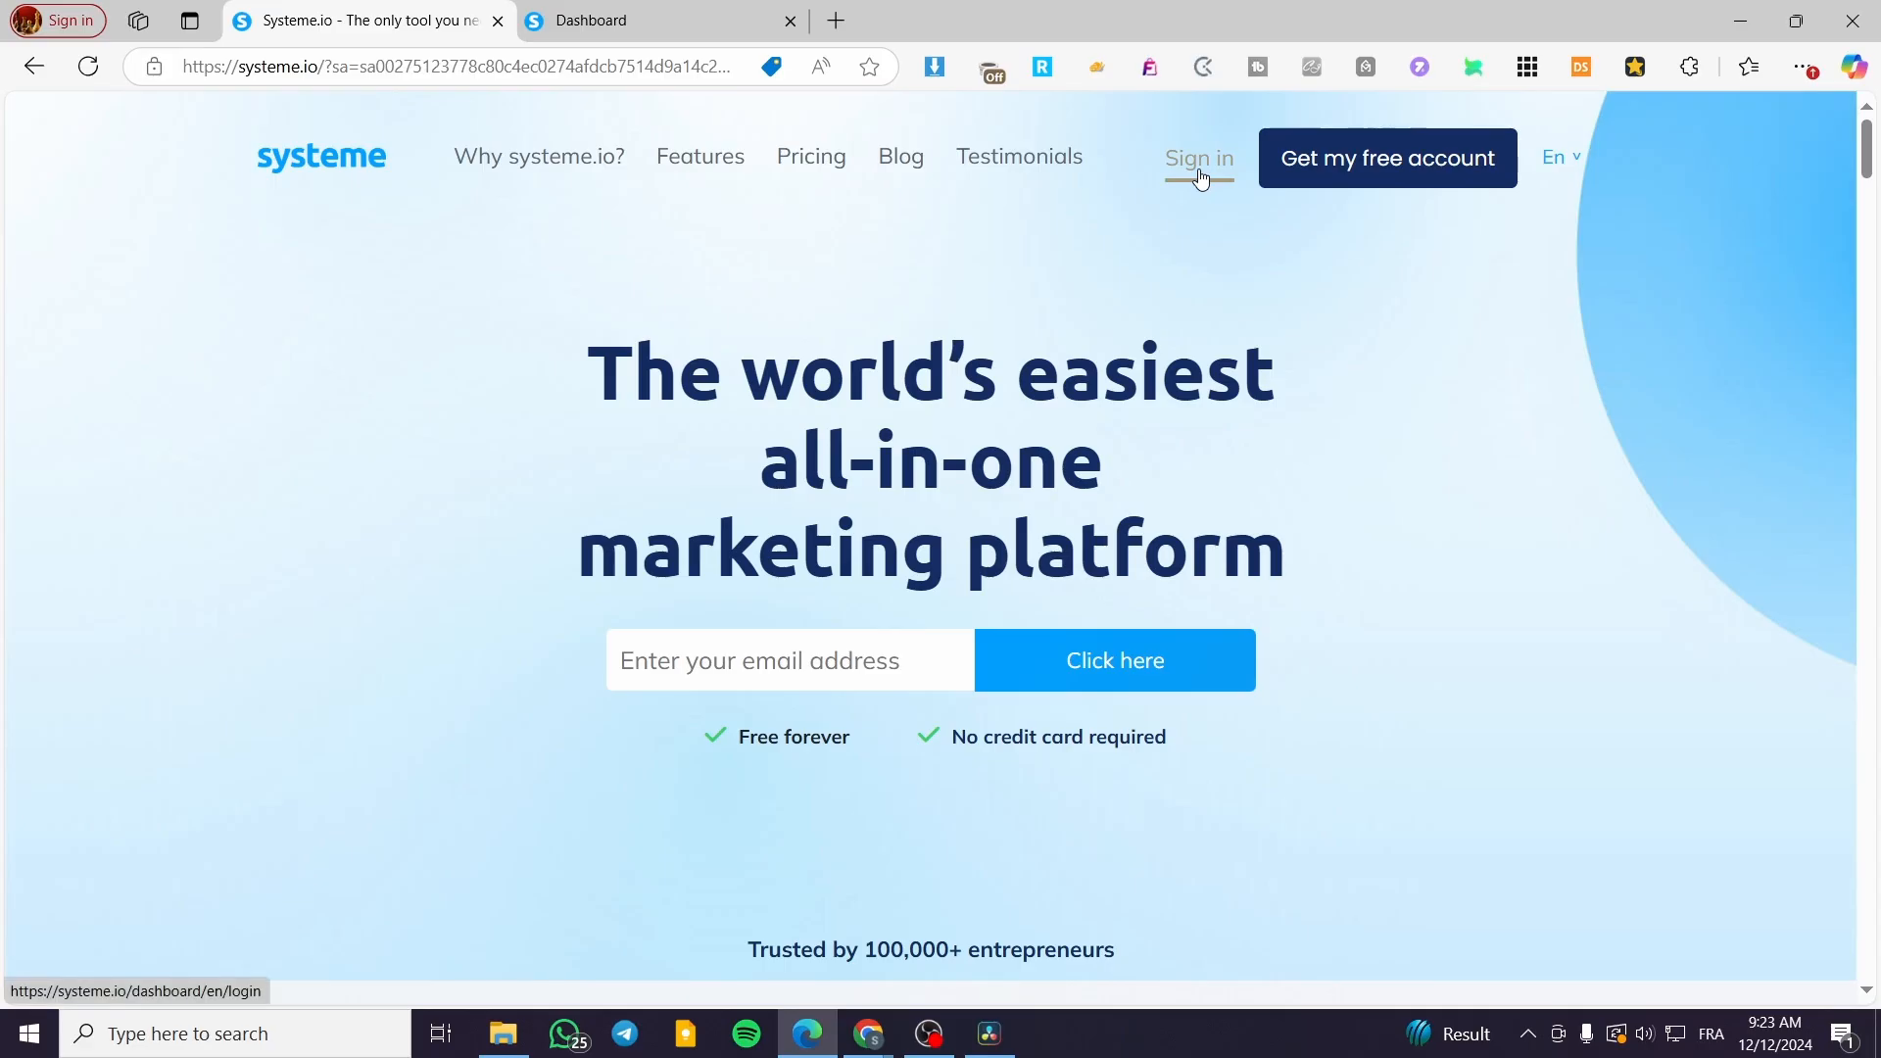
Step: Go to the systeme.io dashboard, dismiss the profile notice, and open Contacts > Contacts
click(574, 28)
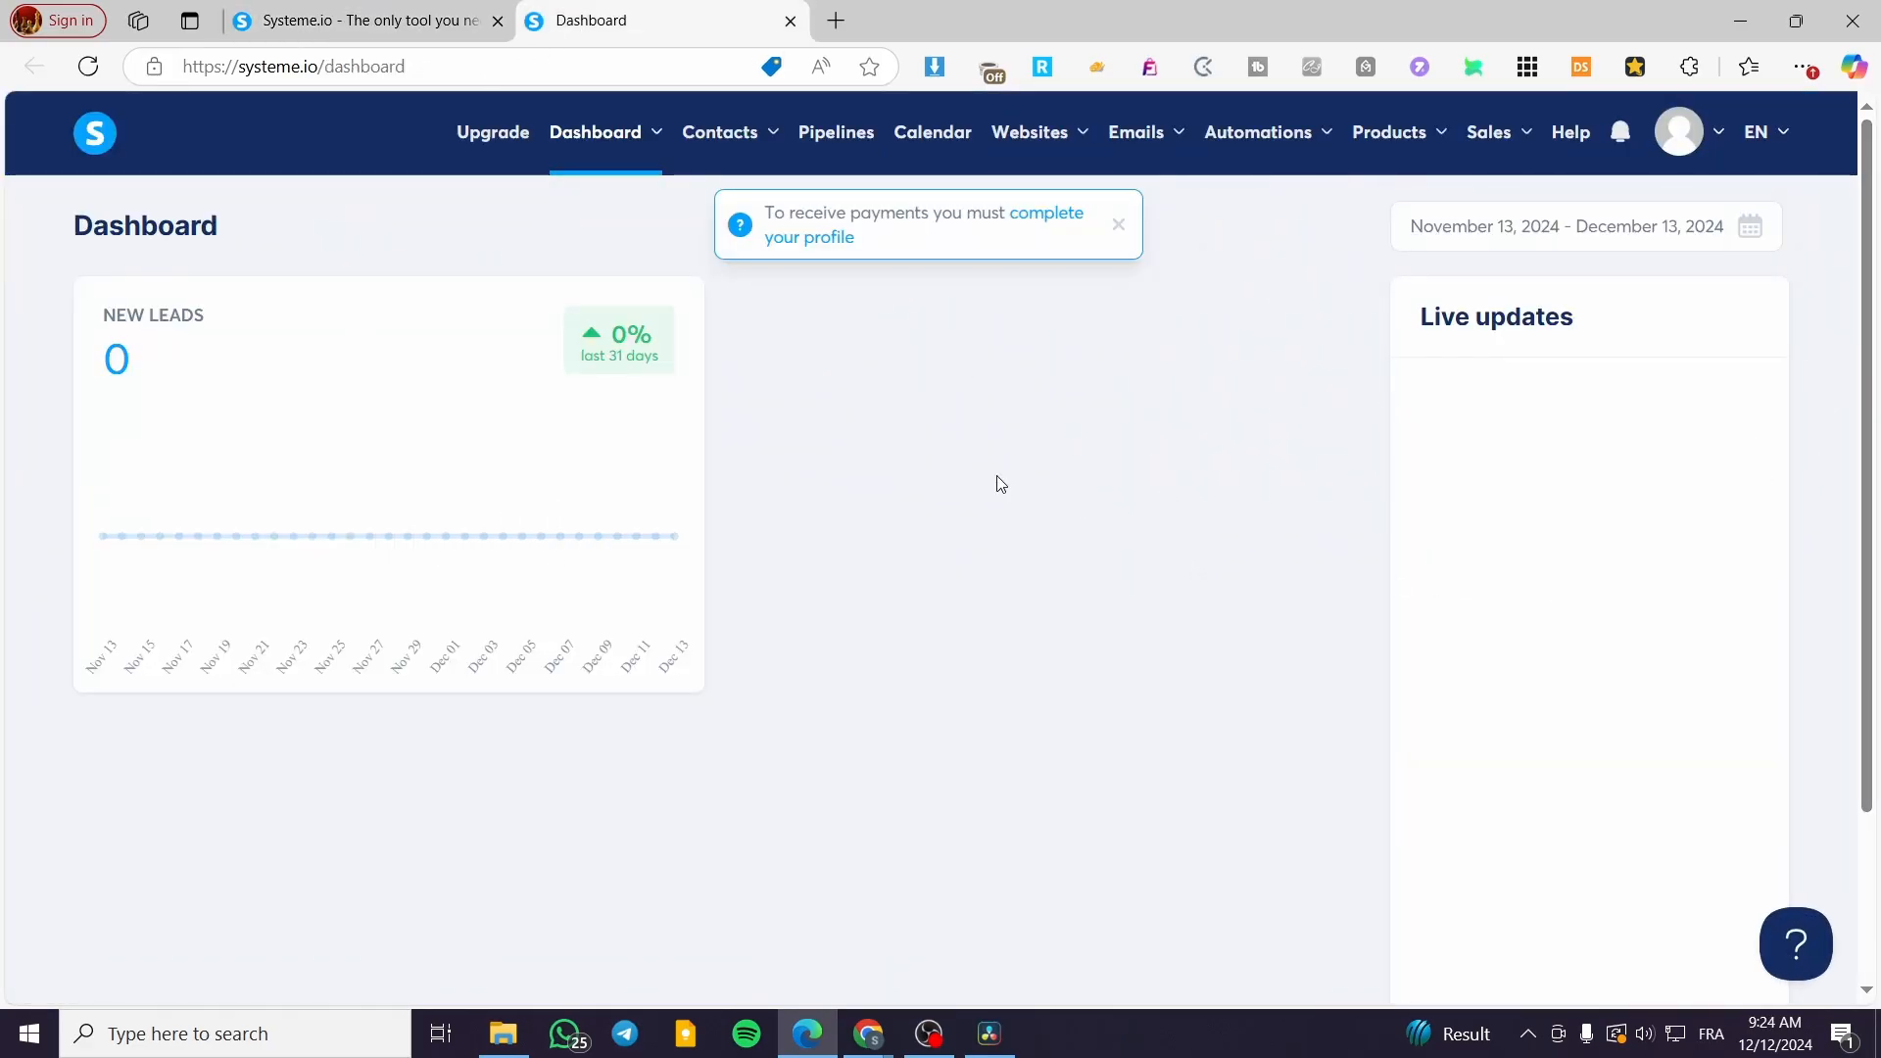
click(1119, 229)
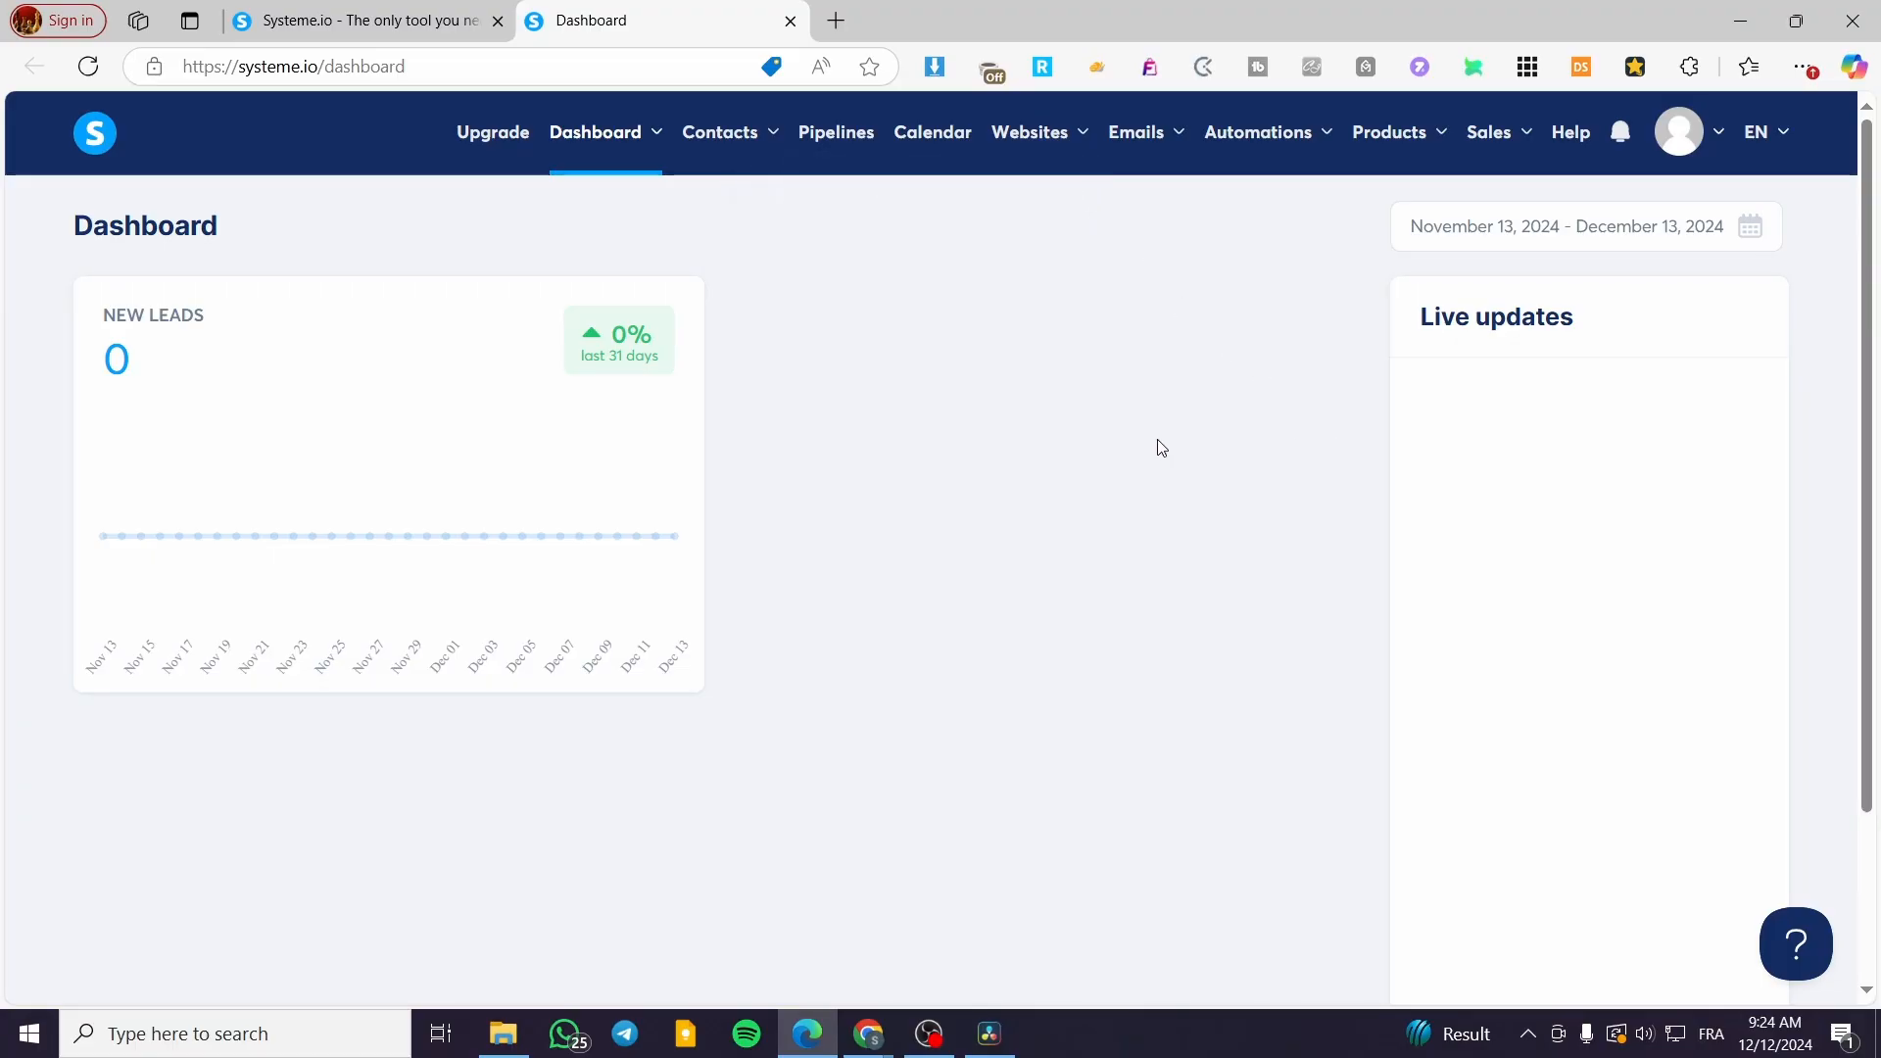
scroll(1382, 504, down, 2)
scroll(1382, 503, up, 2)
mouse_move(773, 139)
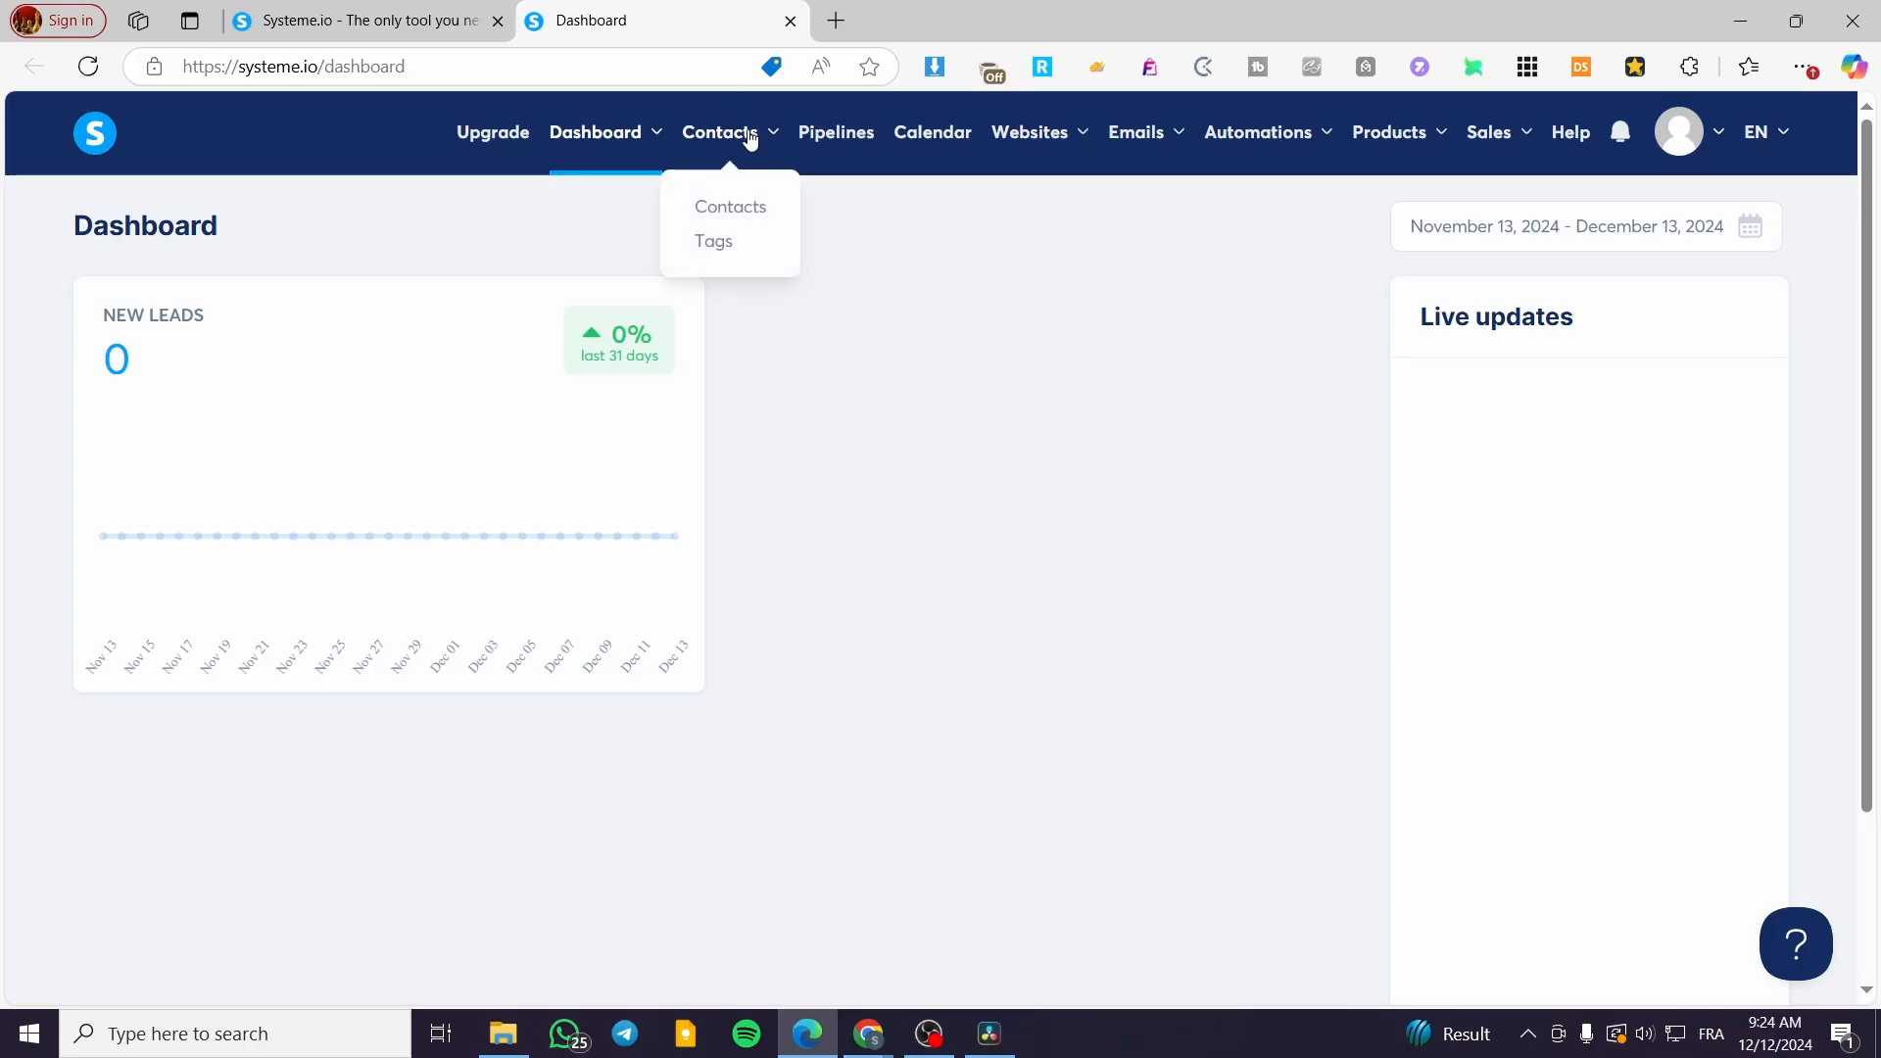
click(742, 203)
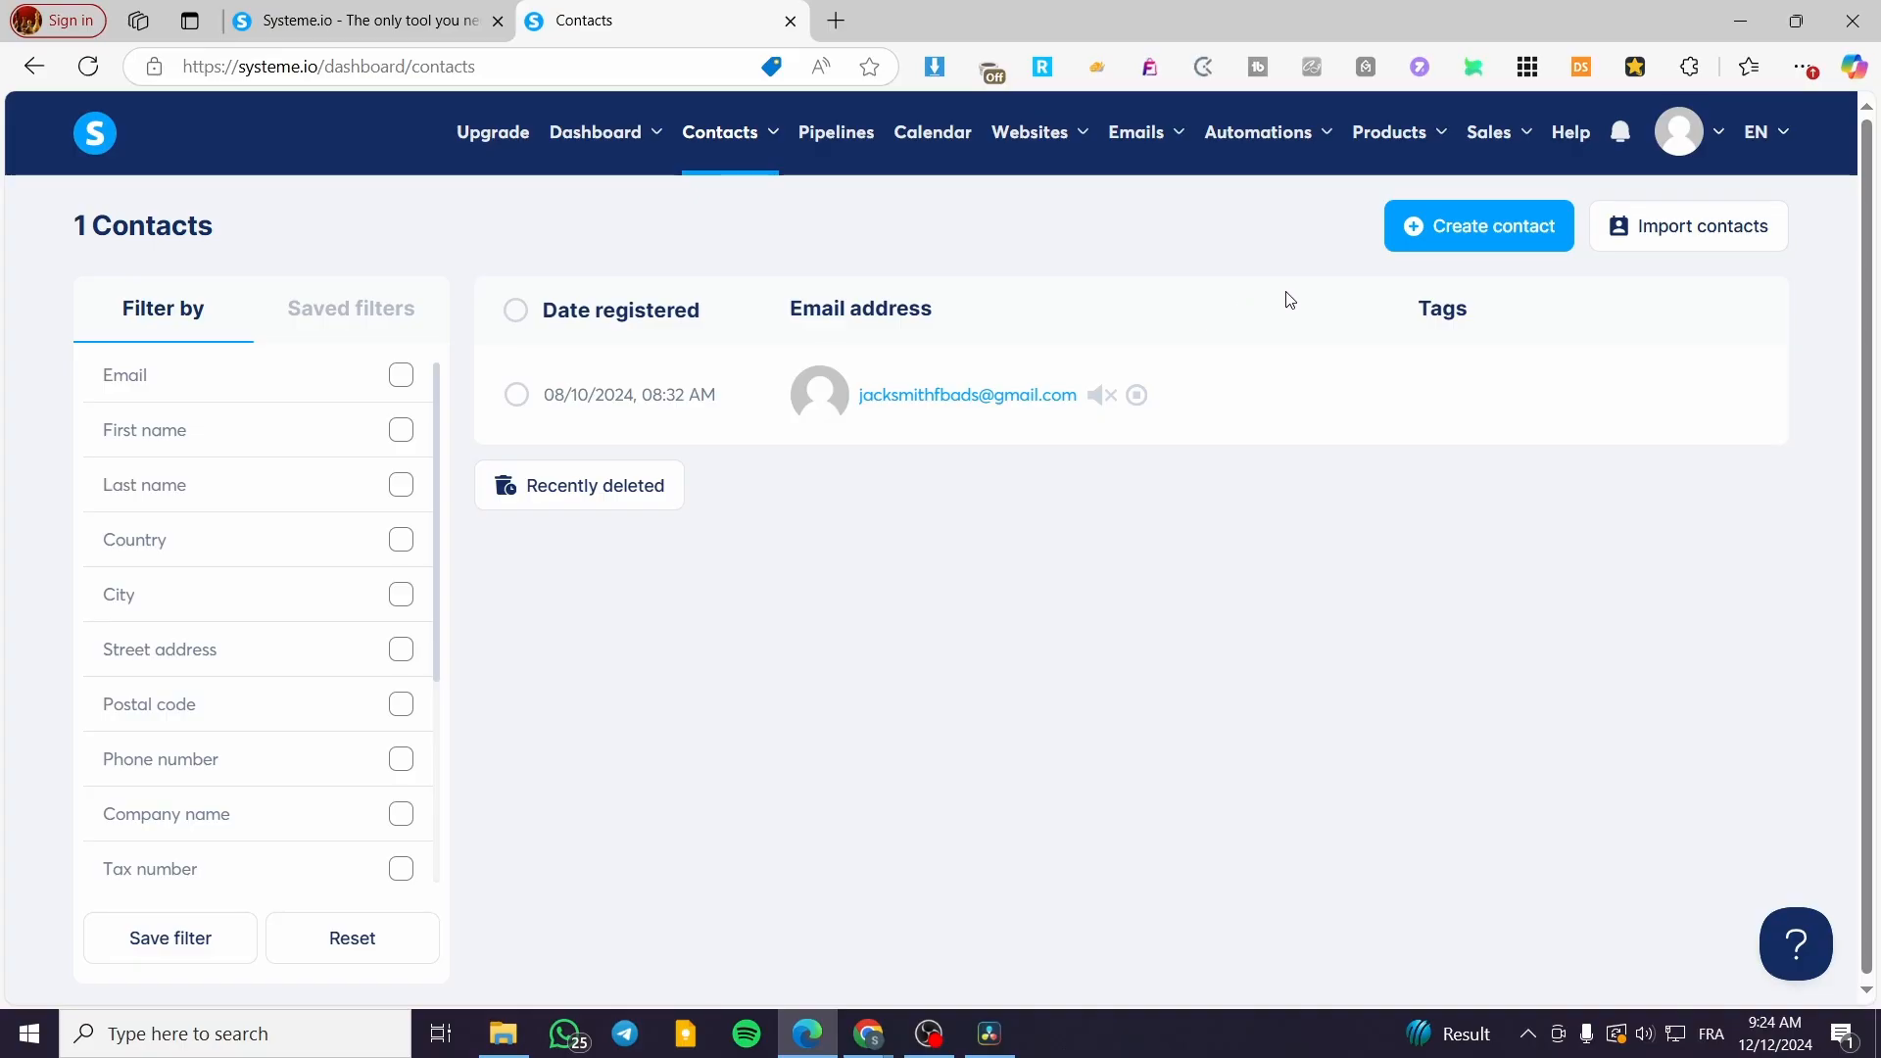
click(1657, 234)
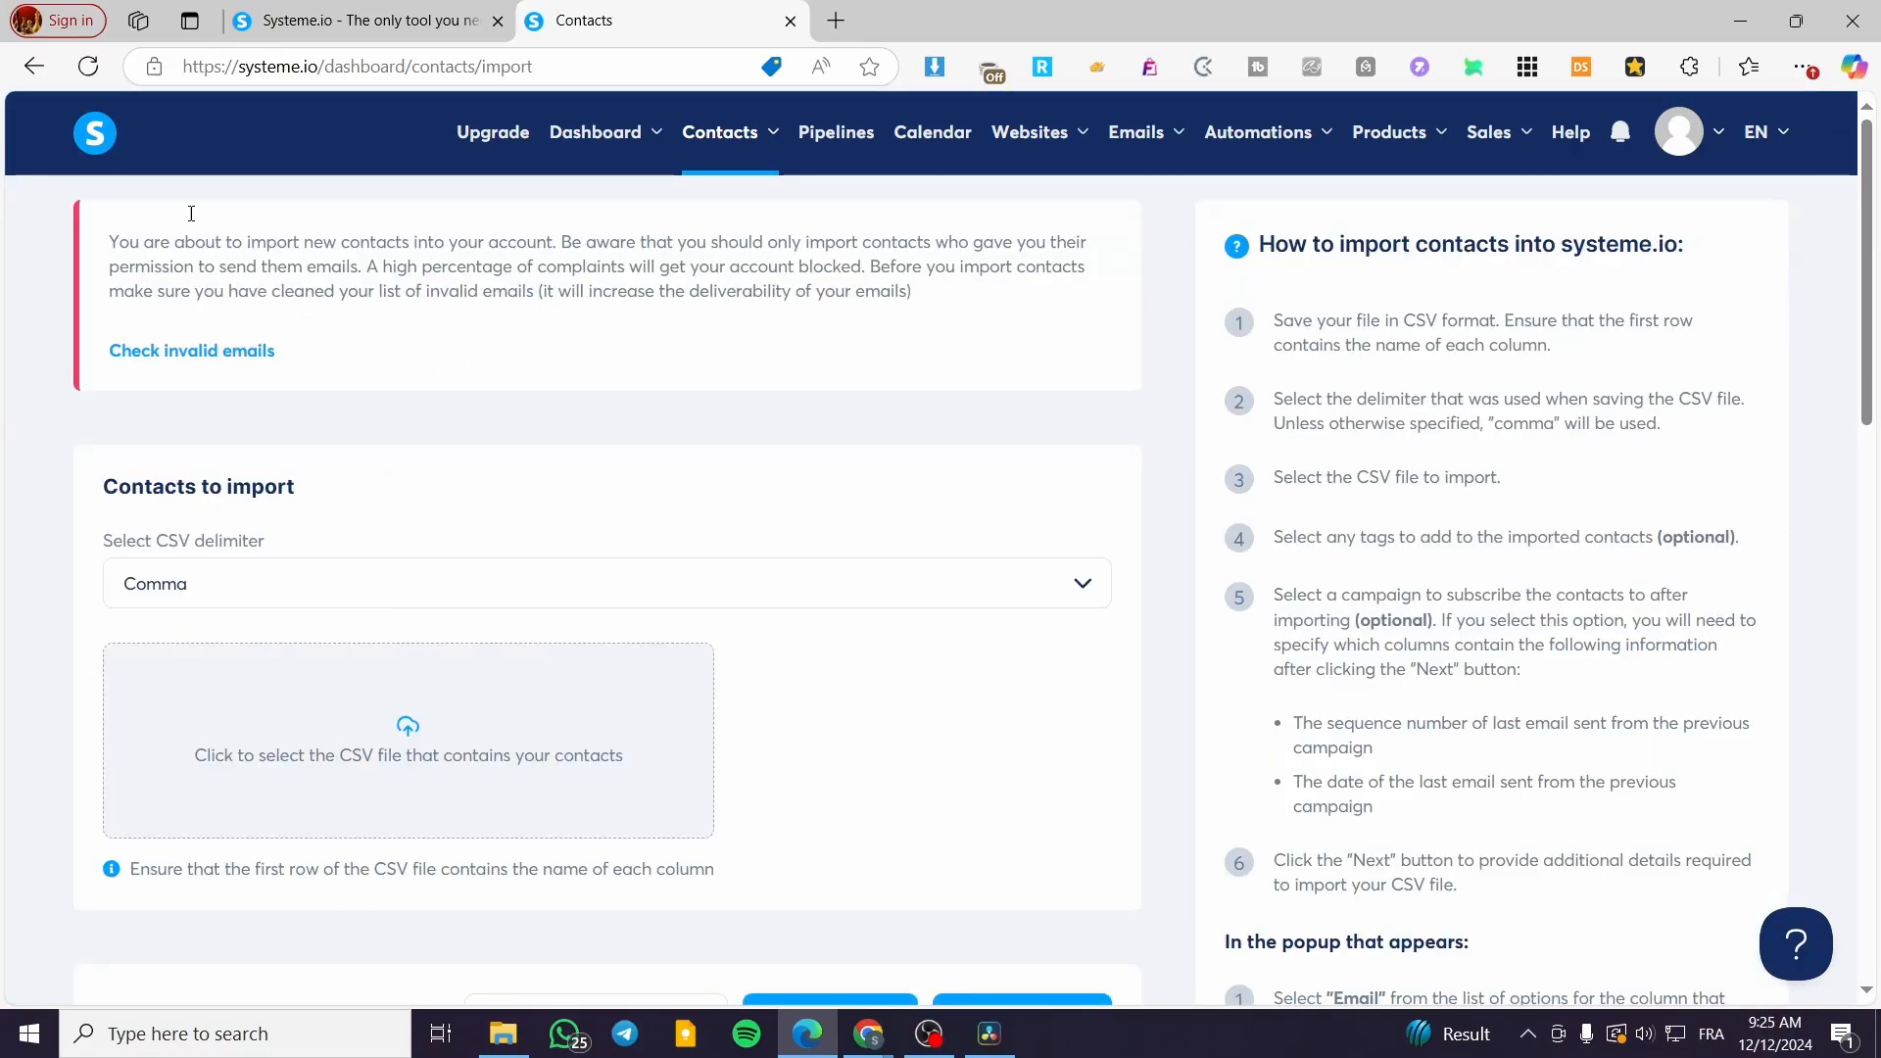
click(34, 66)
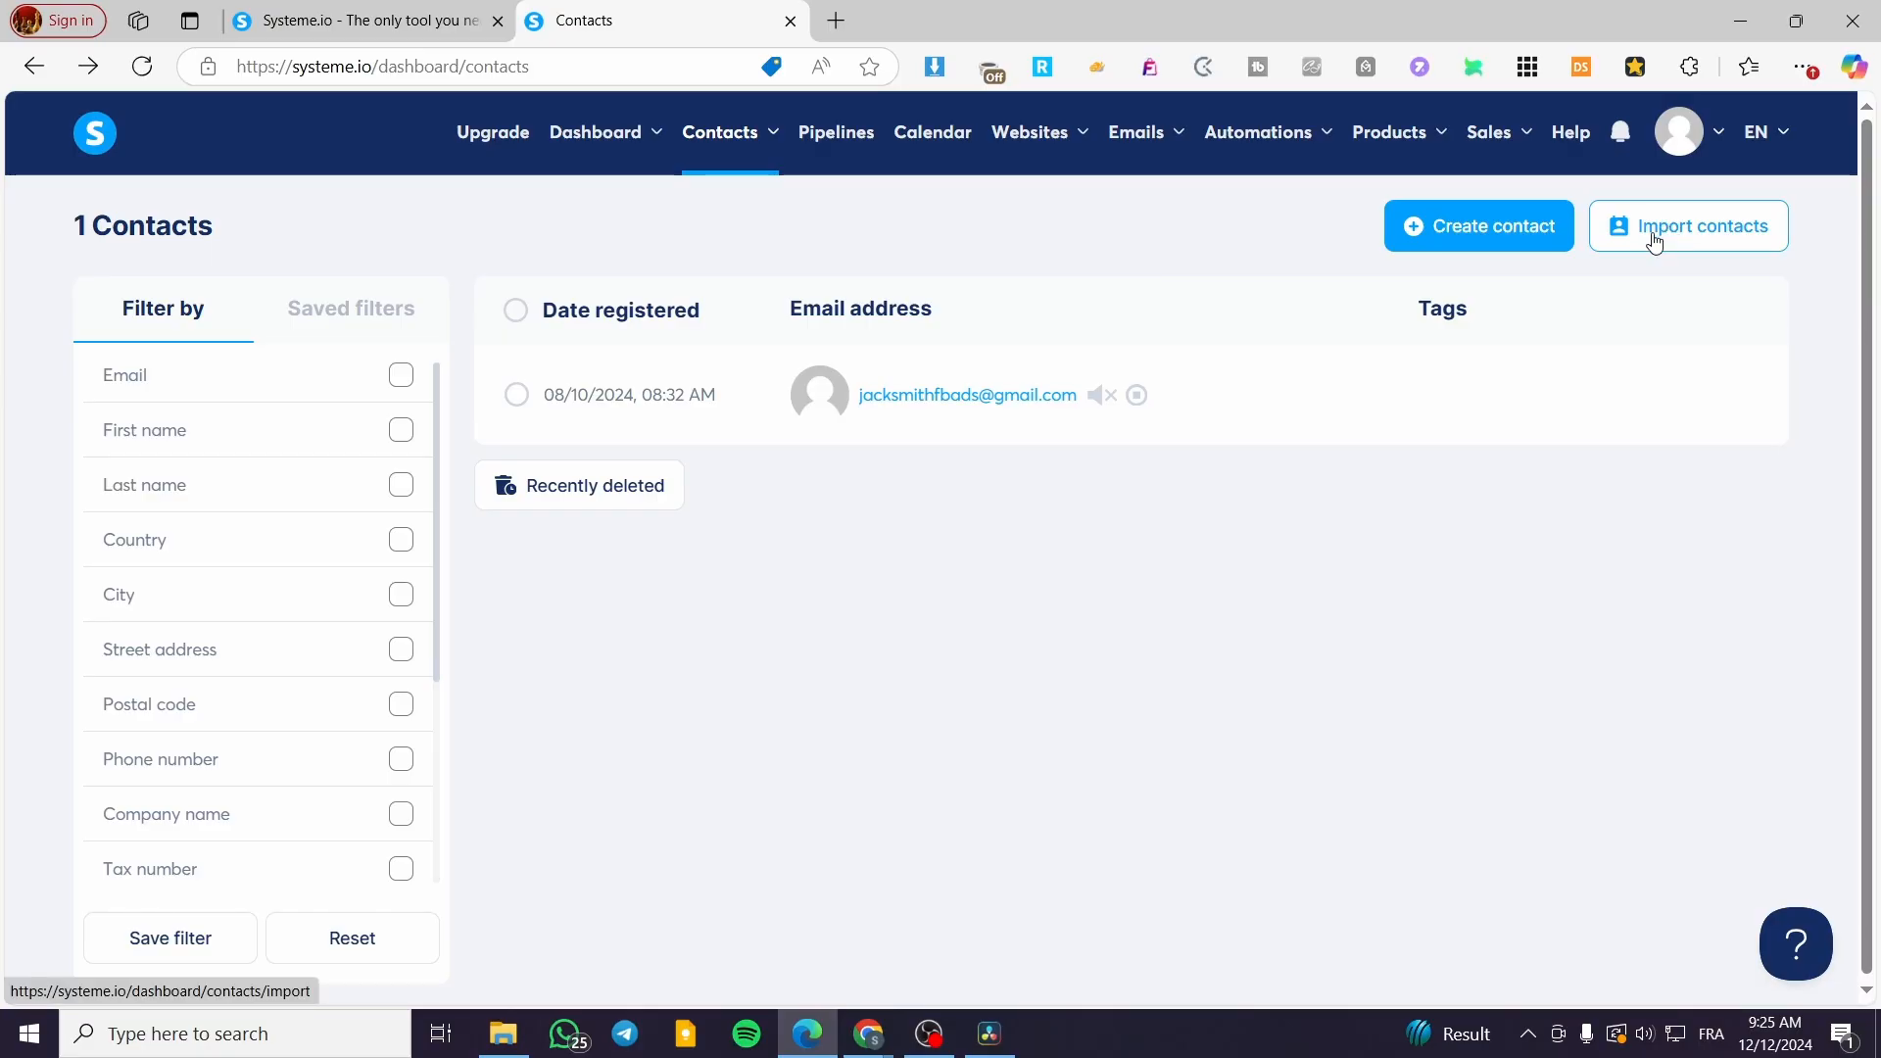
click(1653, 240)
scroll(407, 592, down, 3)
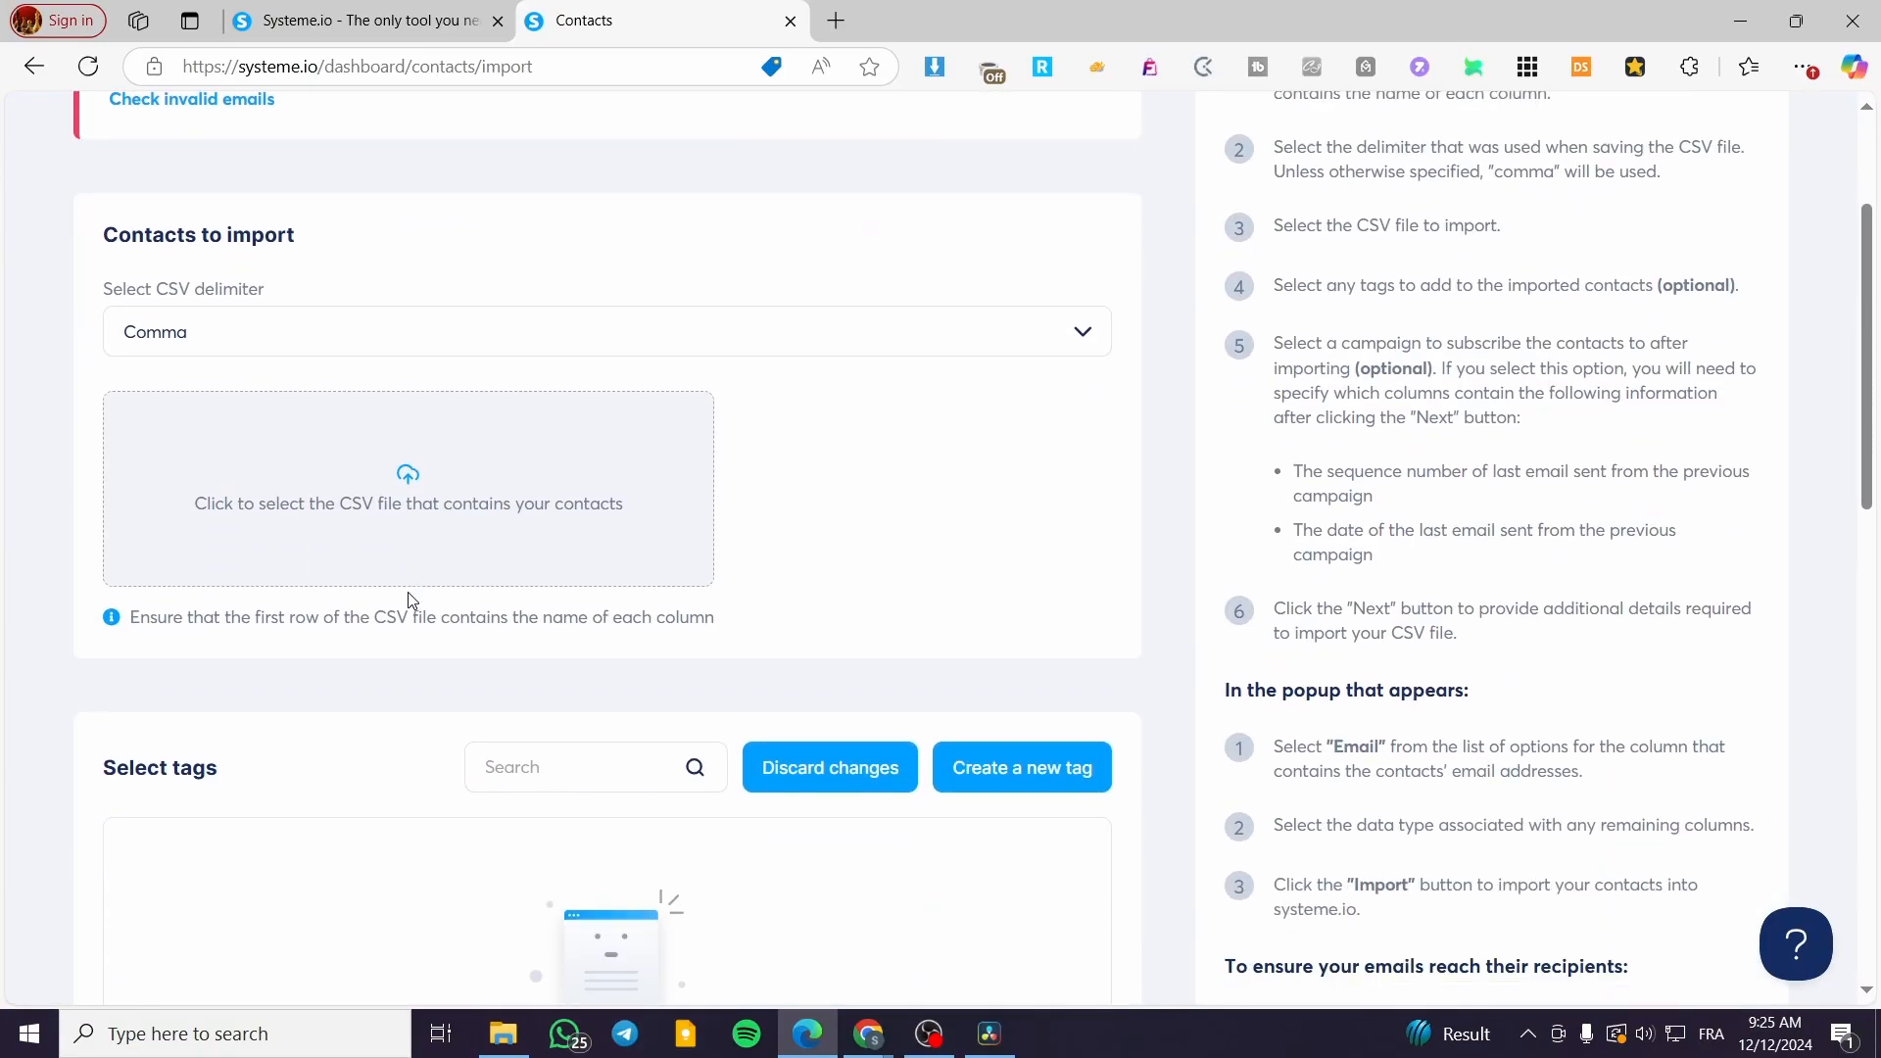
scroll(407, 596, down, 2)
scroll(408, 597, up, 4)
click(470, 473)
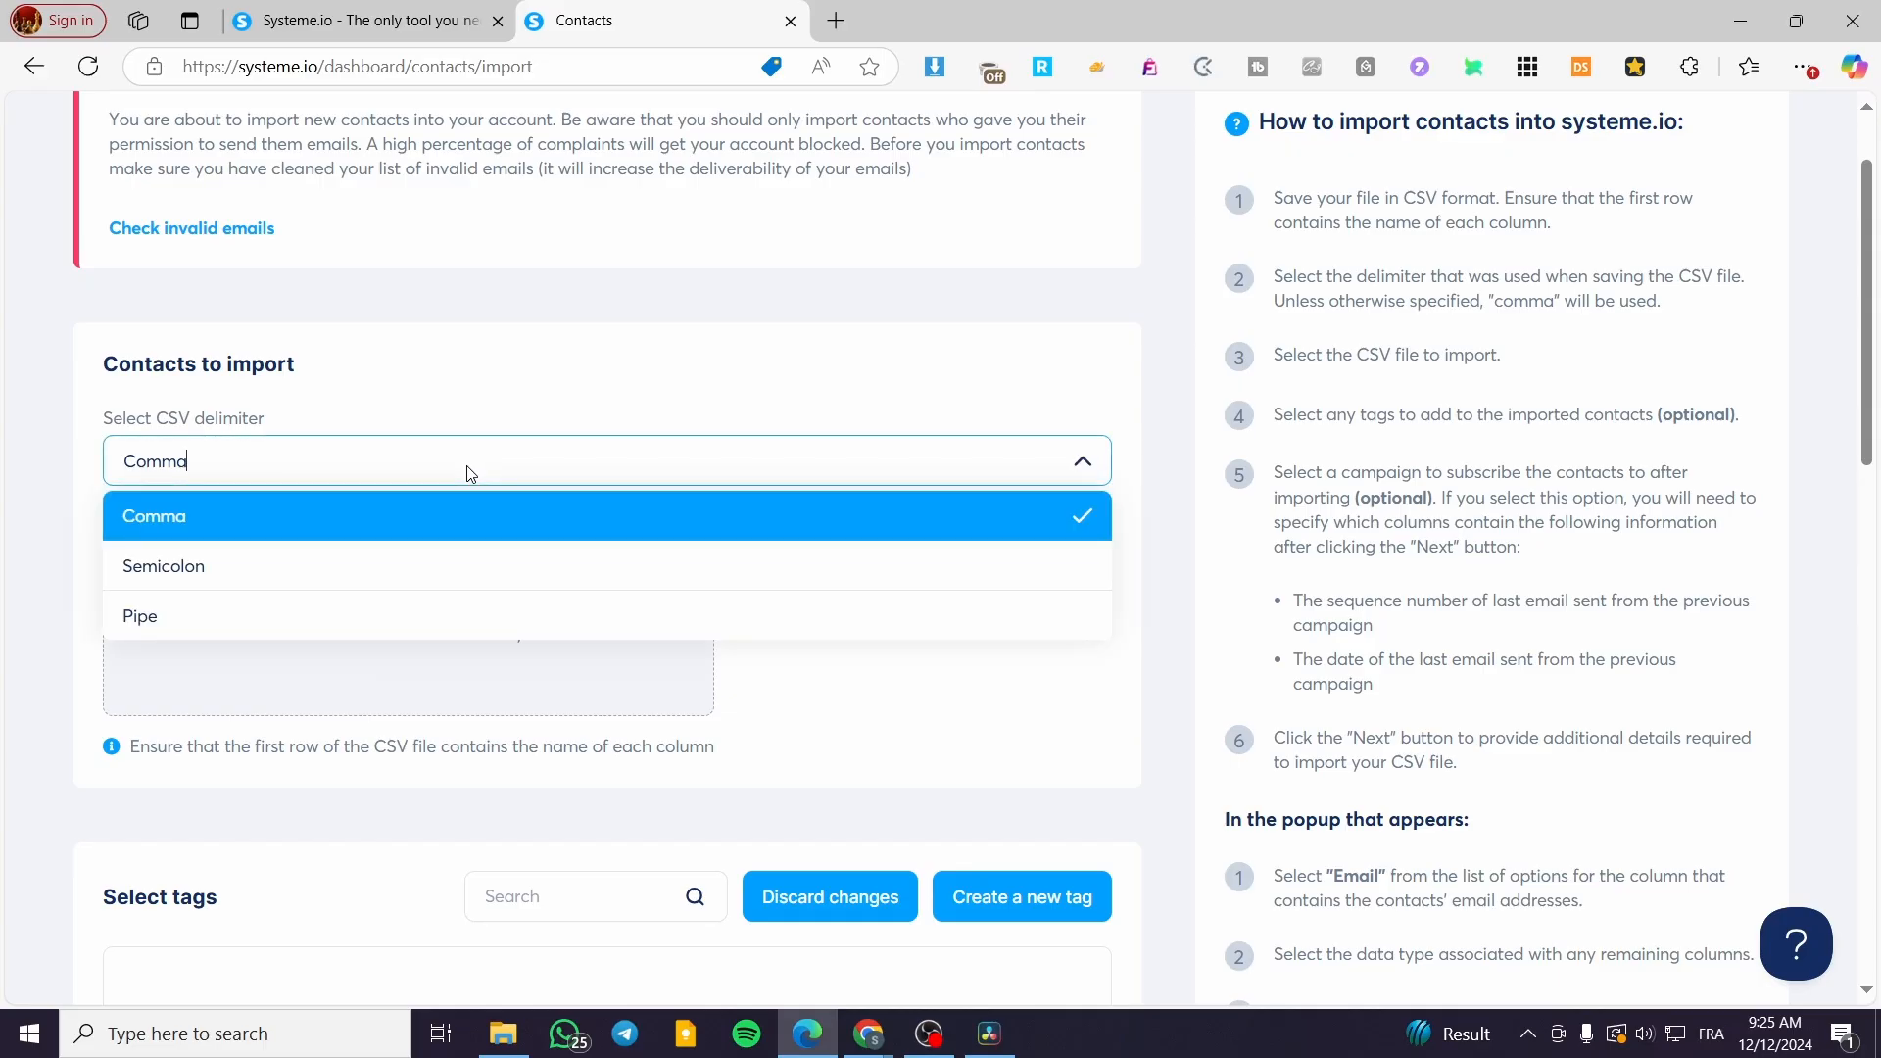
click(470, 473)
scroll(862, 557, down, 12)
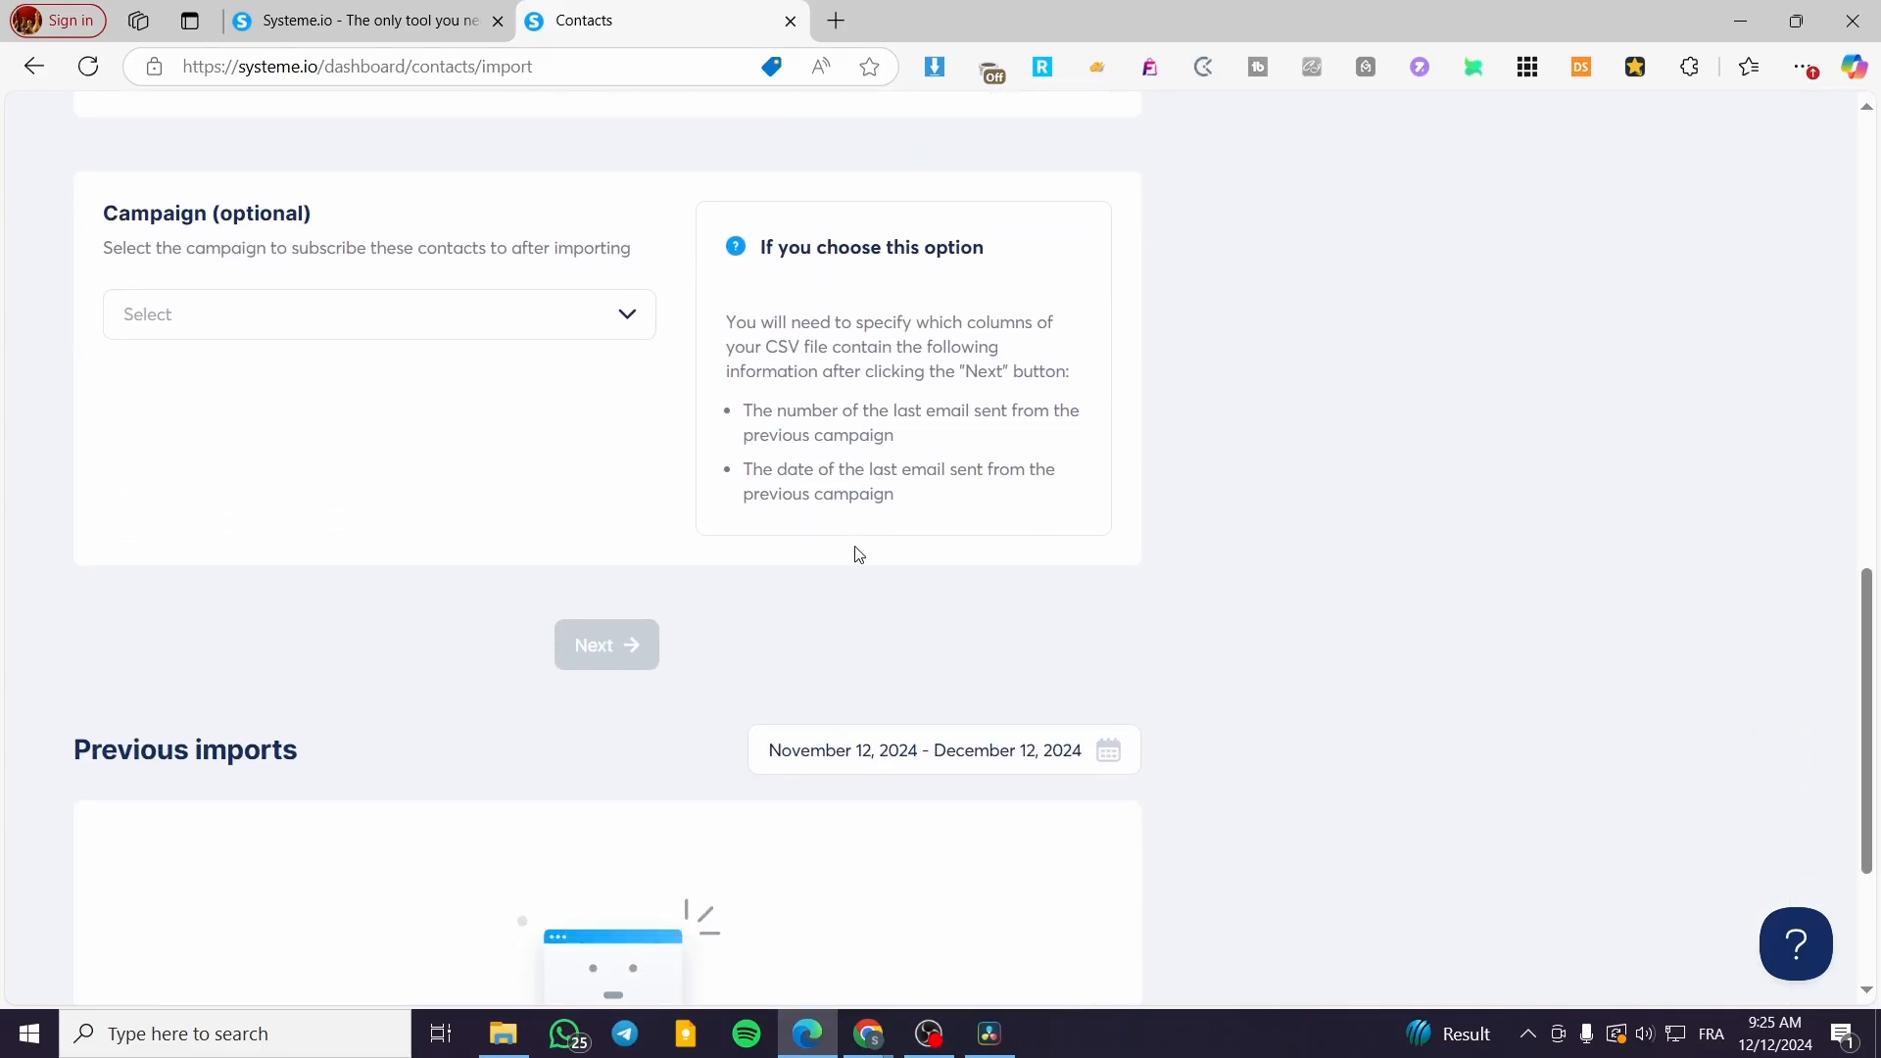
scroll(858, 555, up, 12)
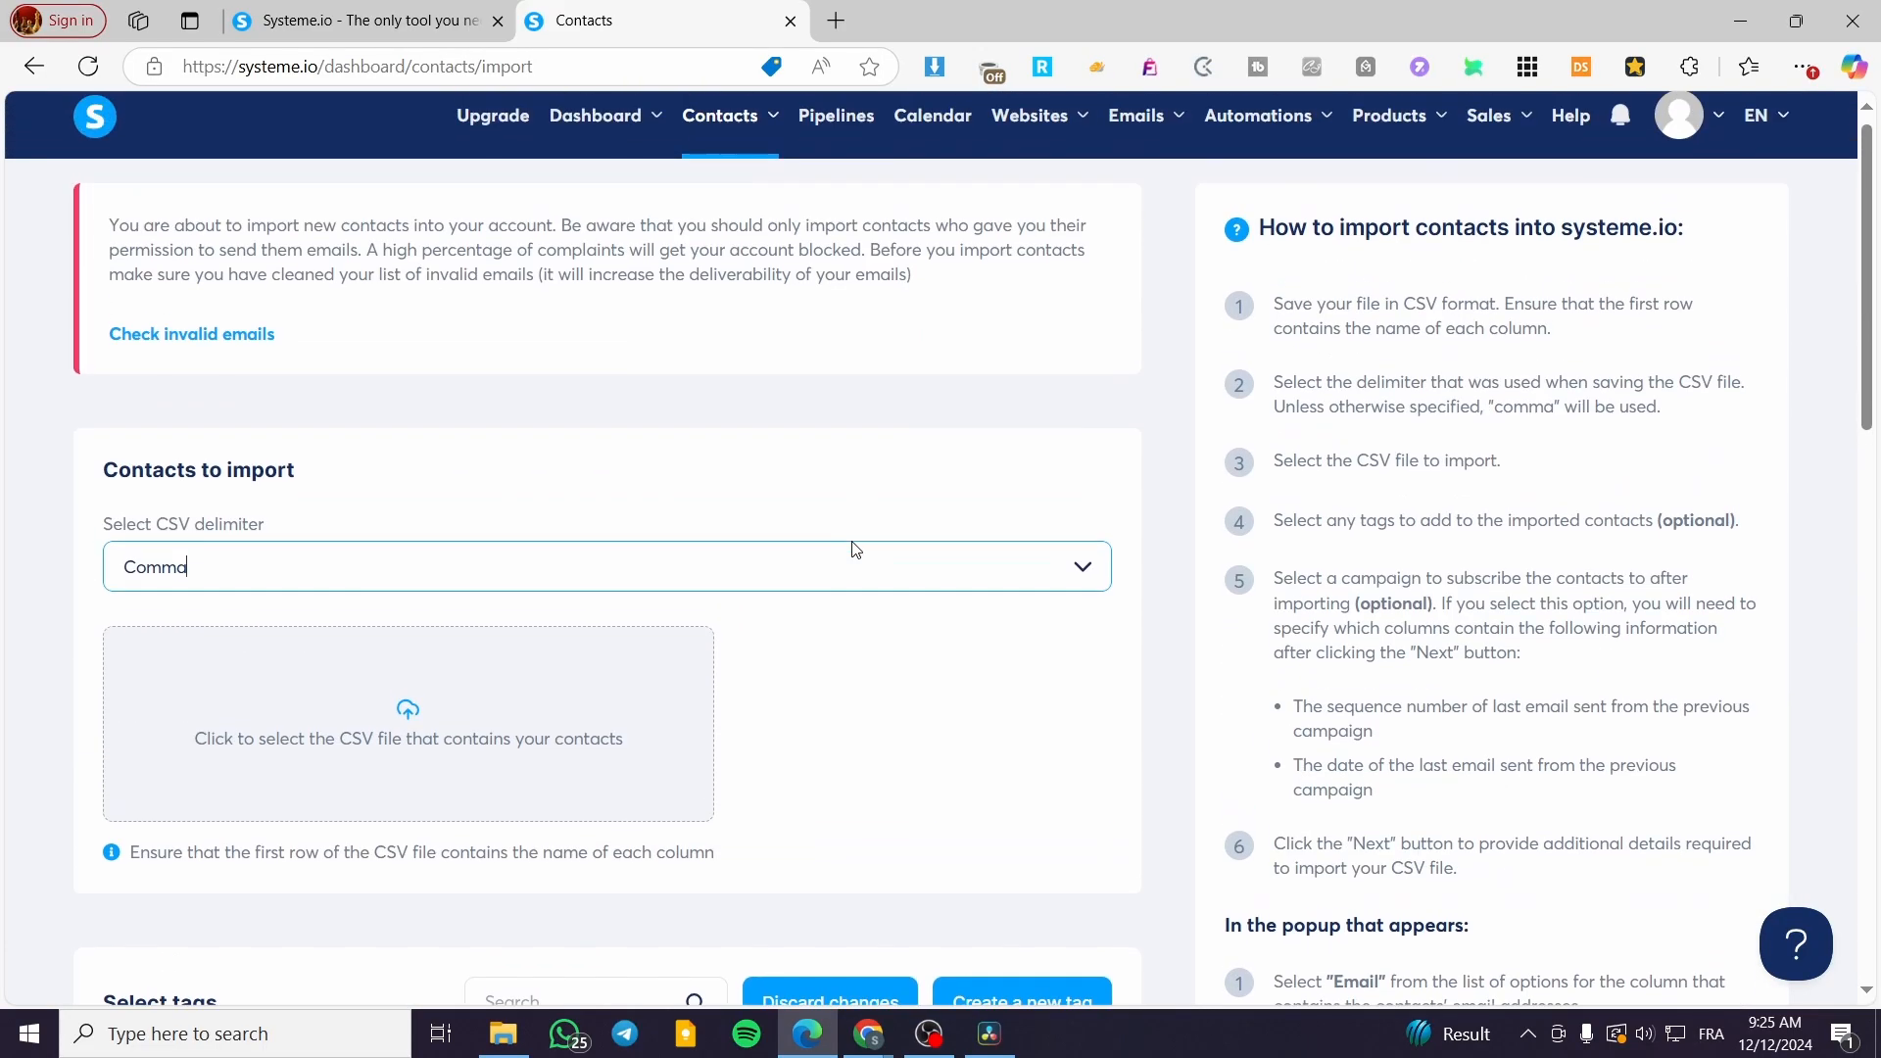
scroll(852, 549, down, 1)
scroll(862, 539, up, 2)
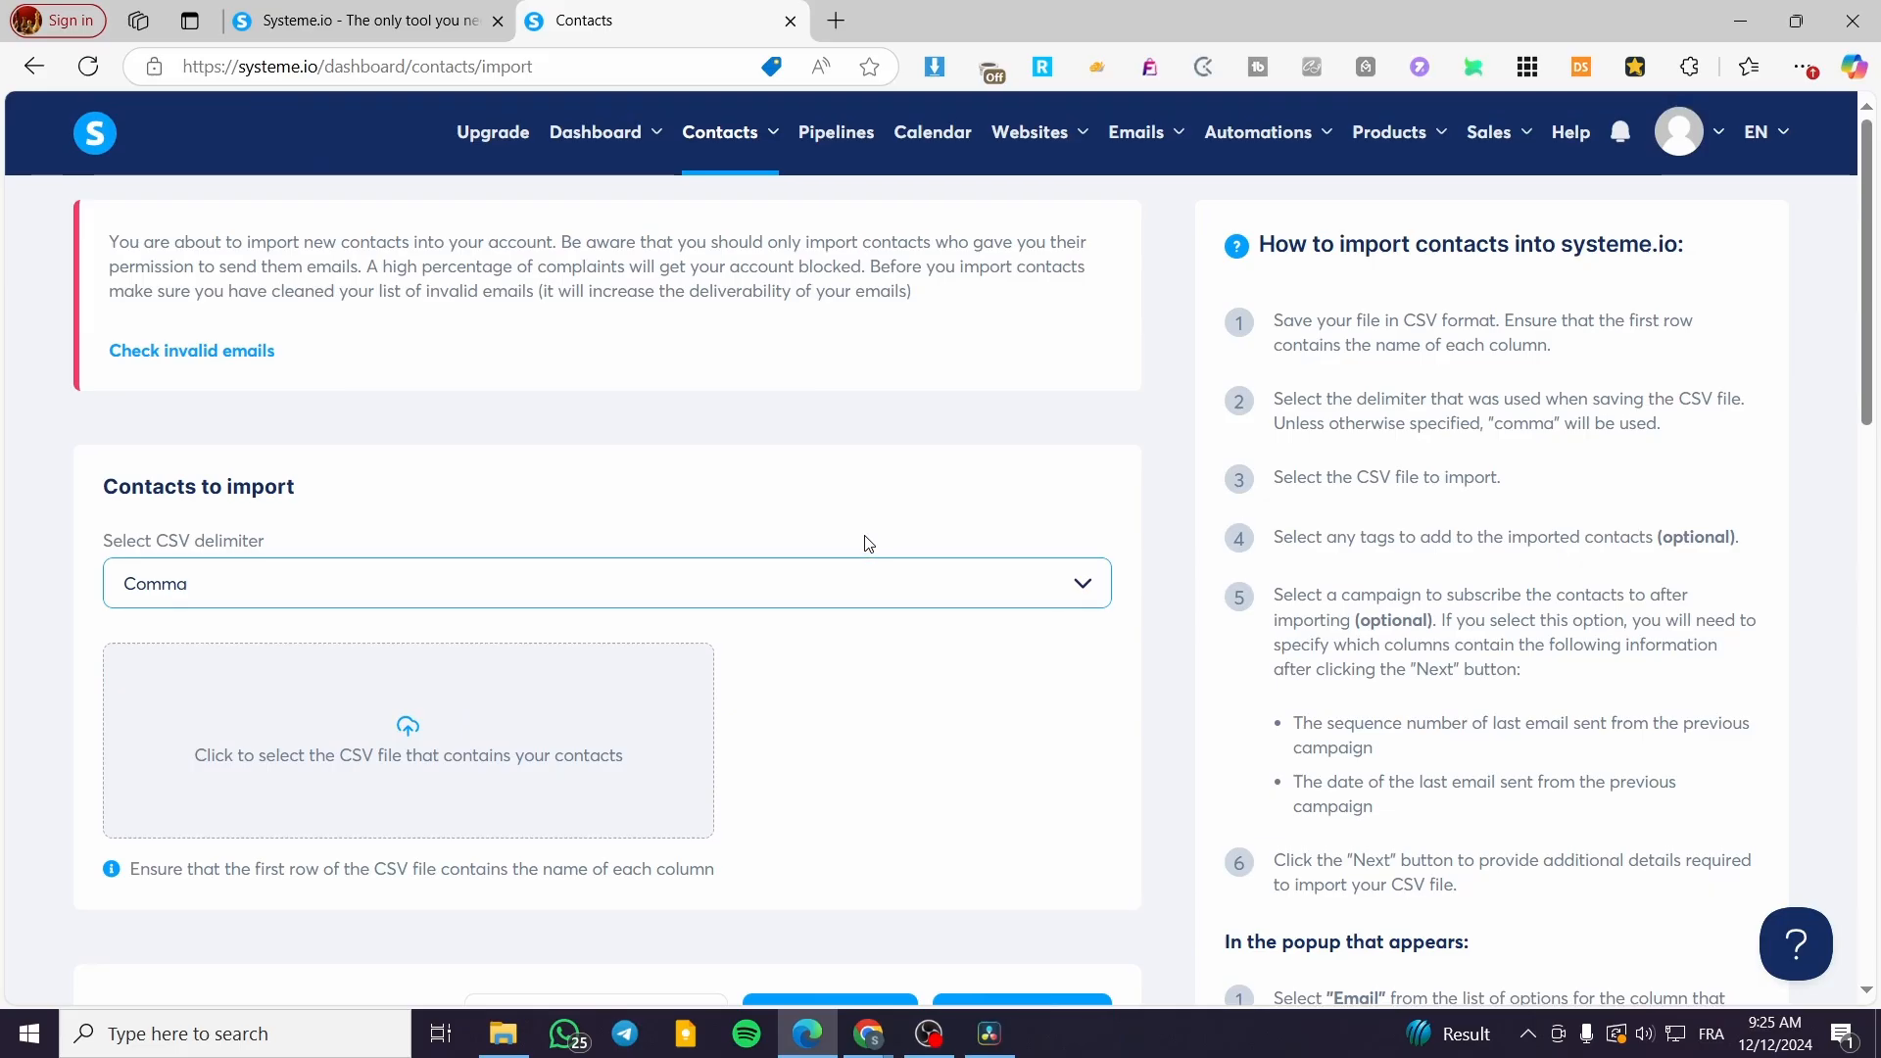
click(32, 69)
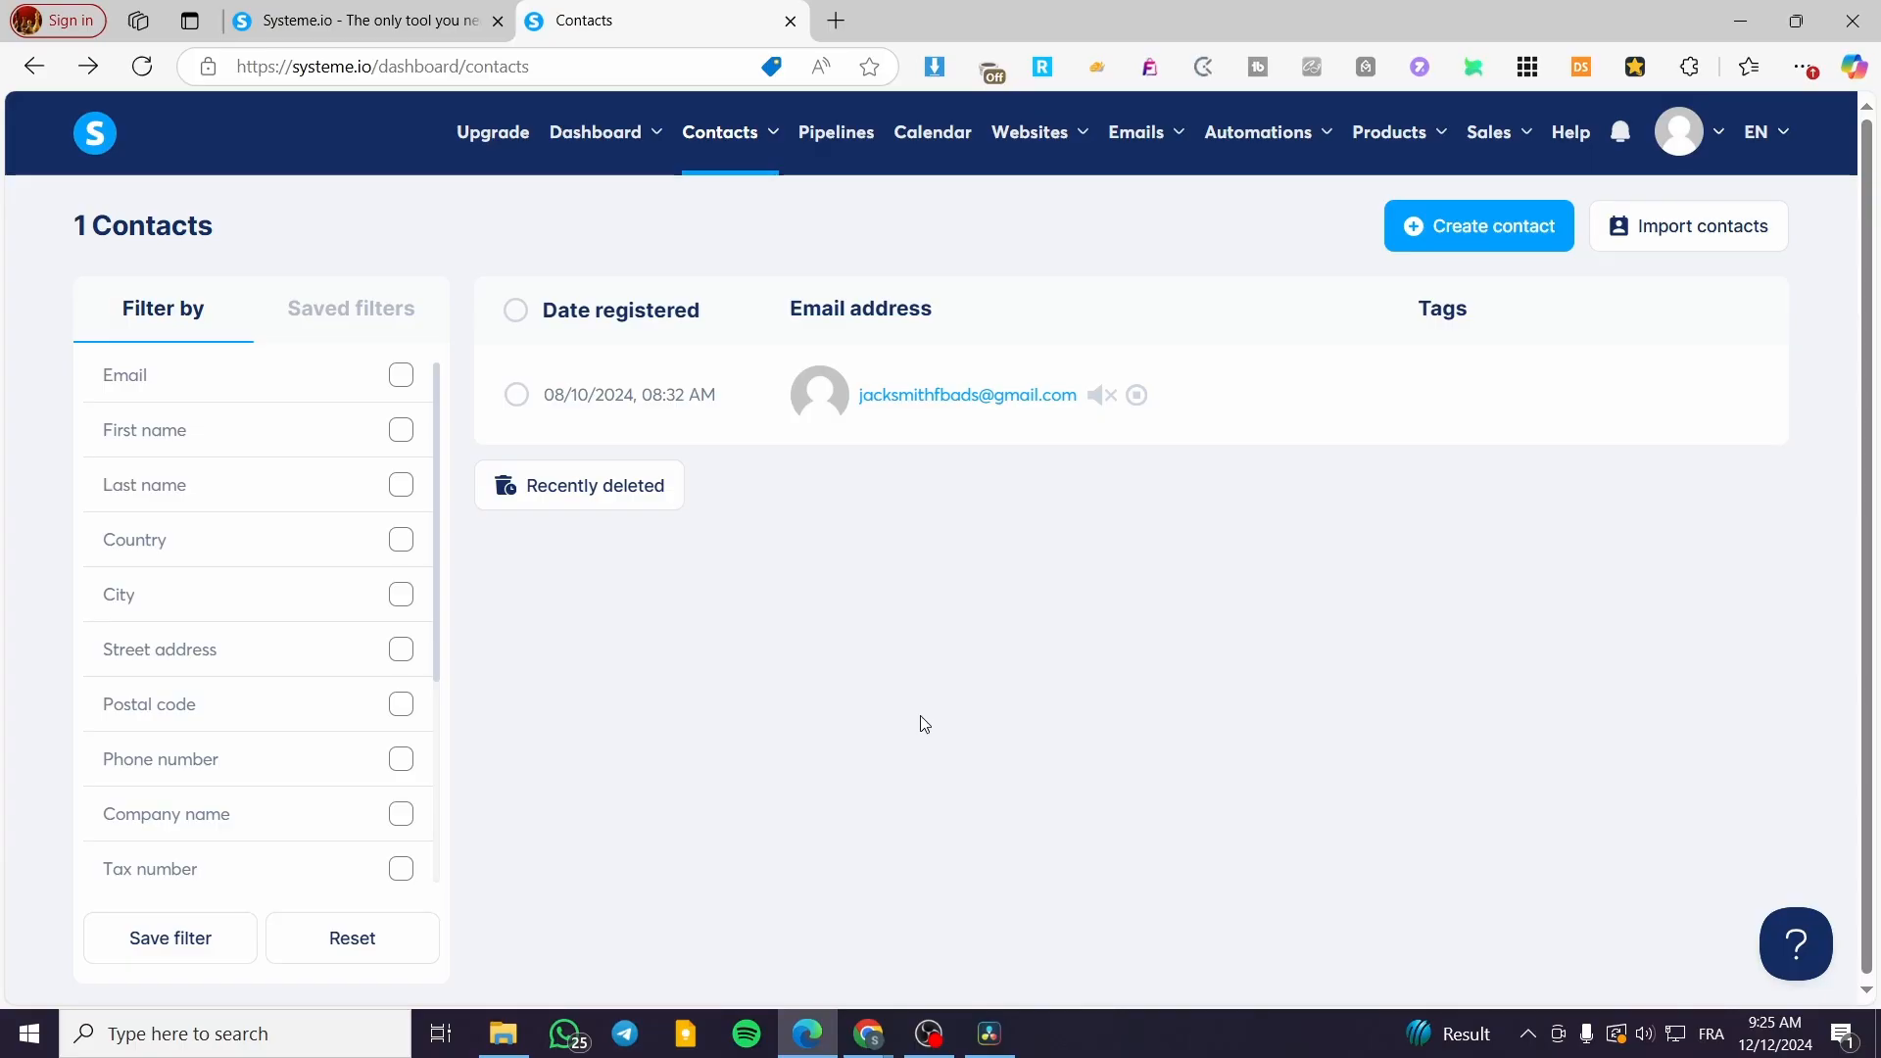
click(1460, 236)
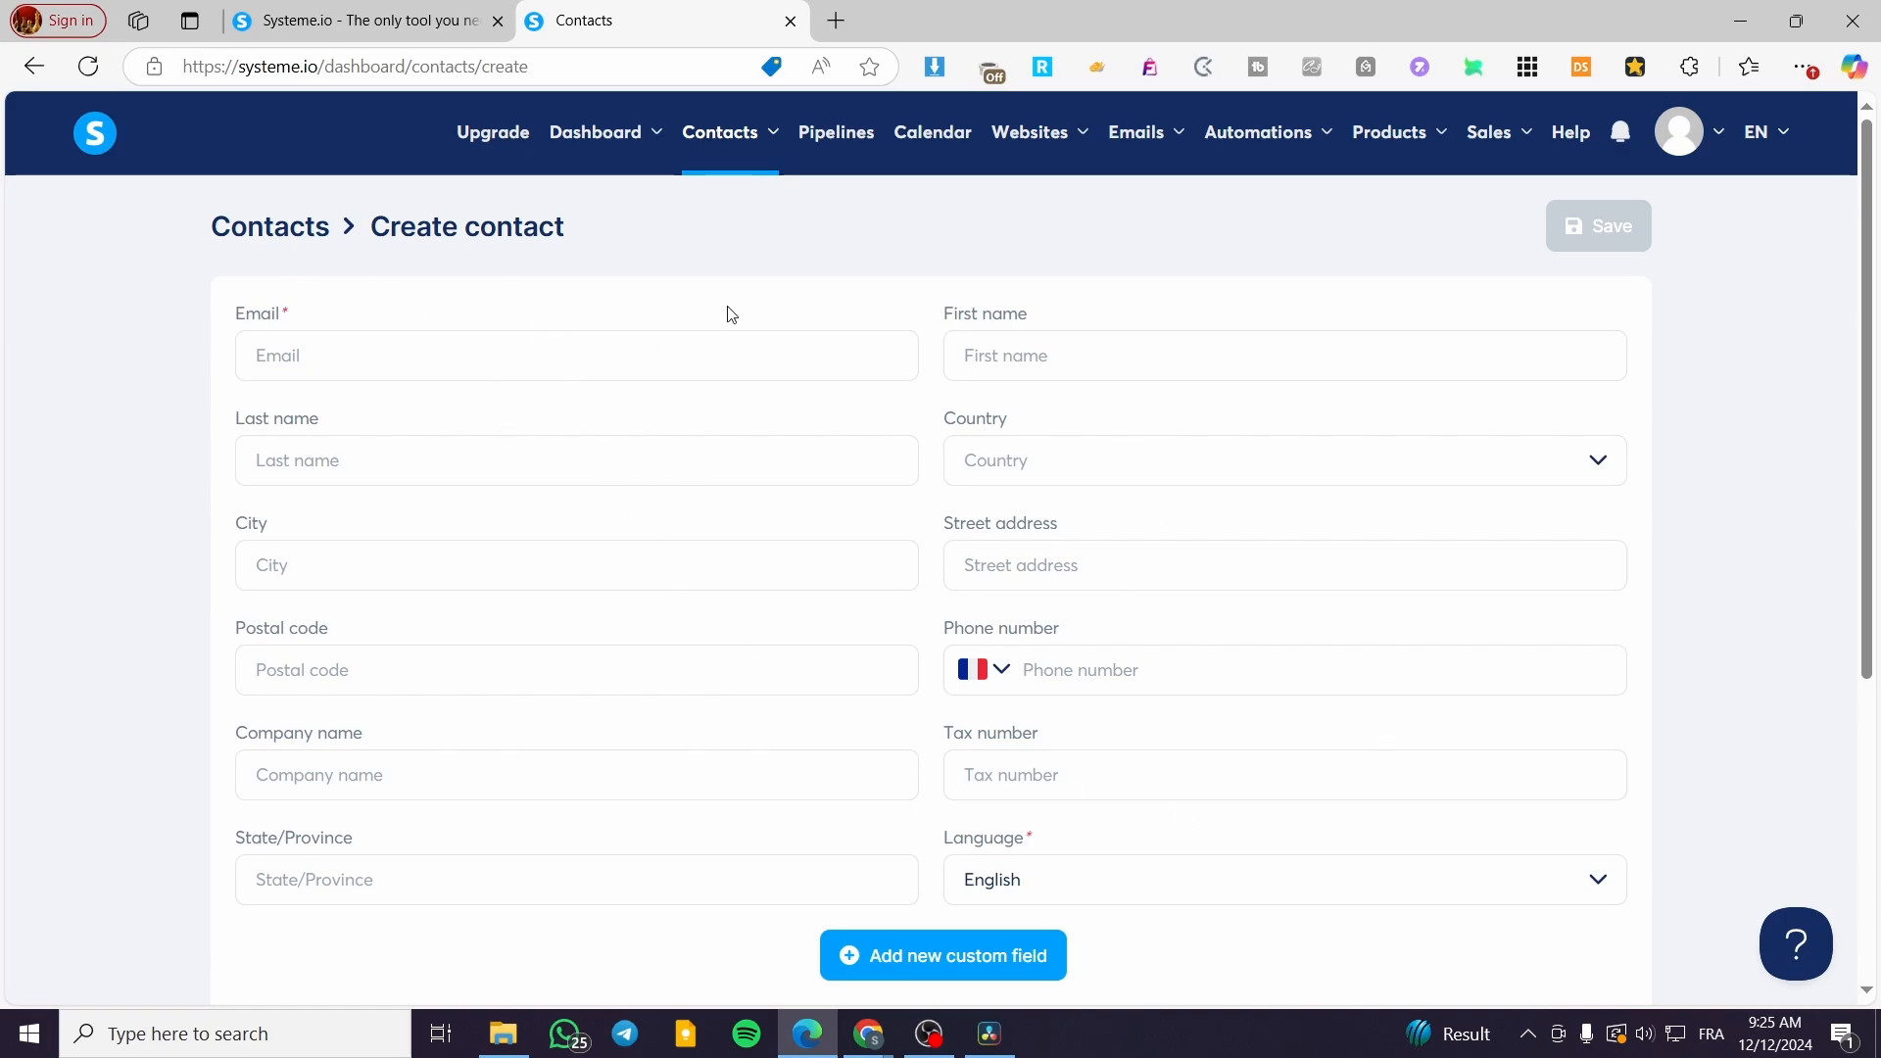
scroll(1040, 840, down, 2)
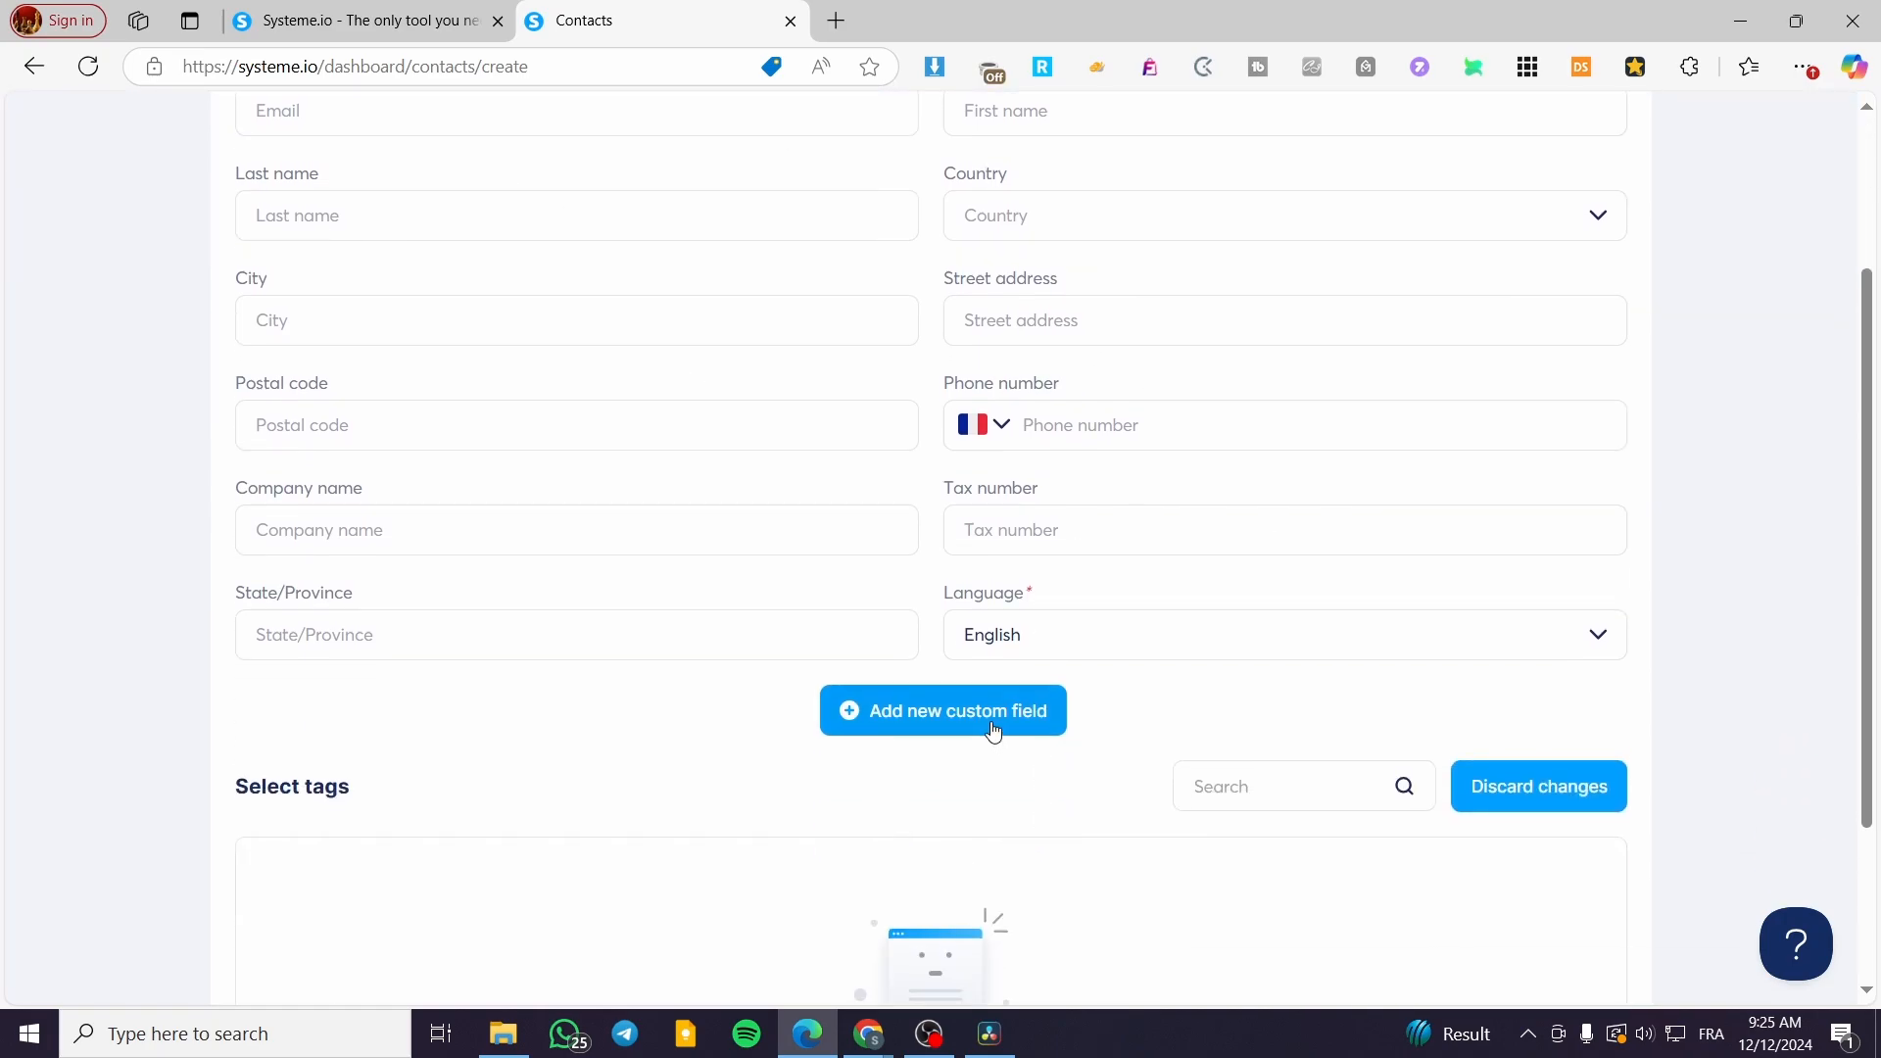
scroll(970, 710, down, 2)
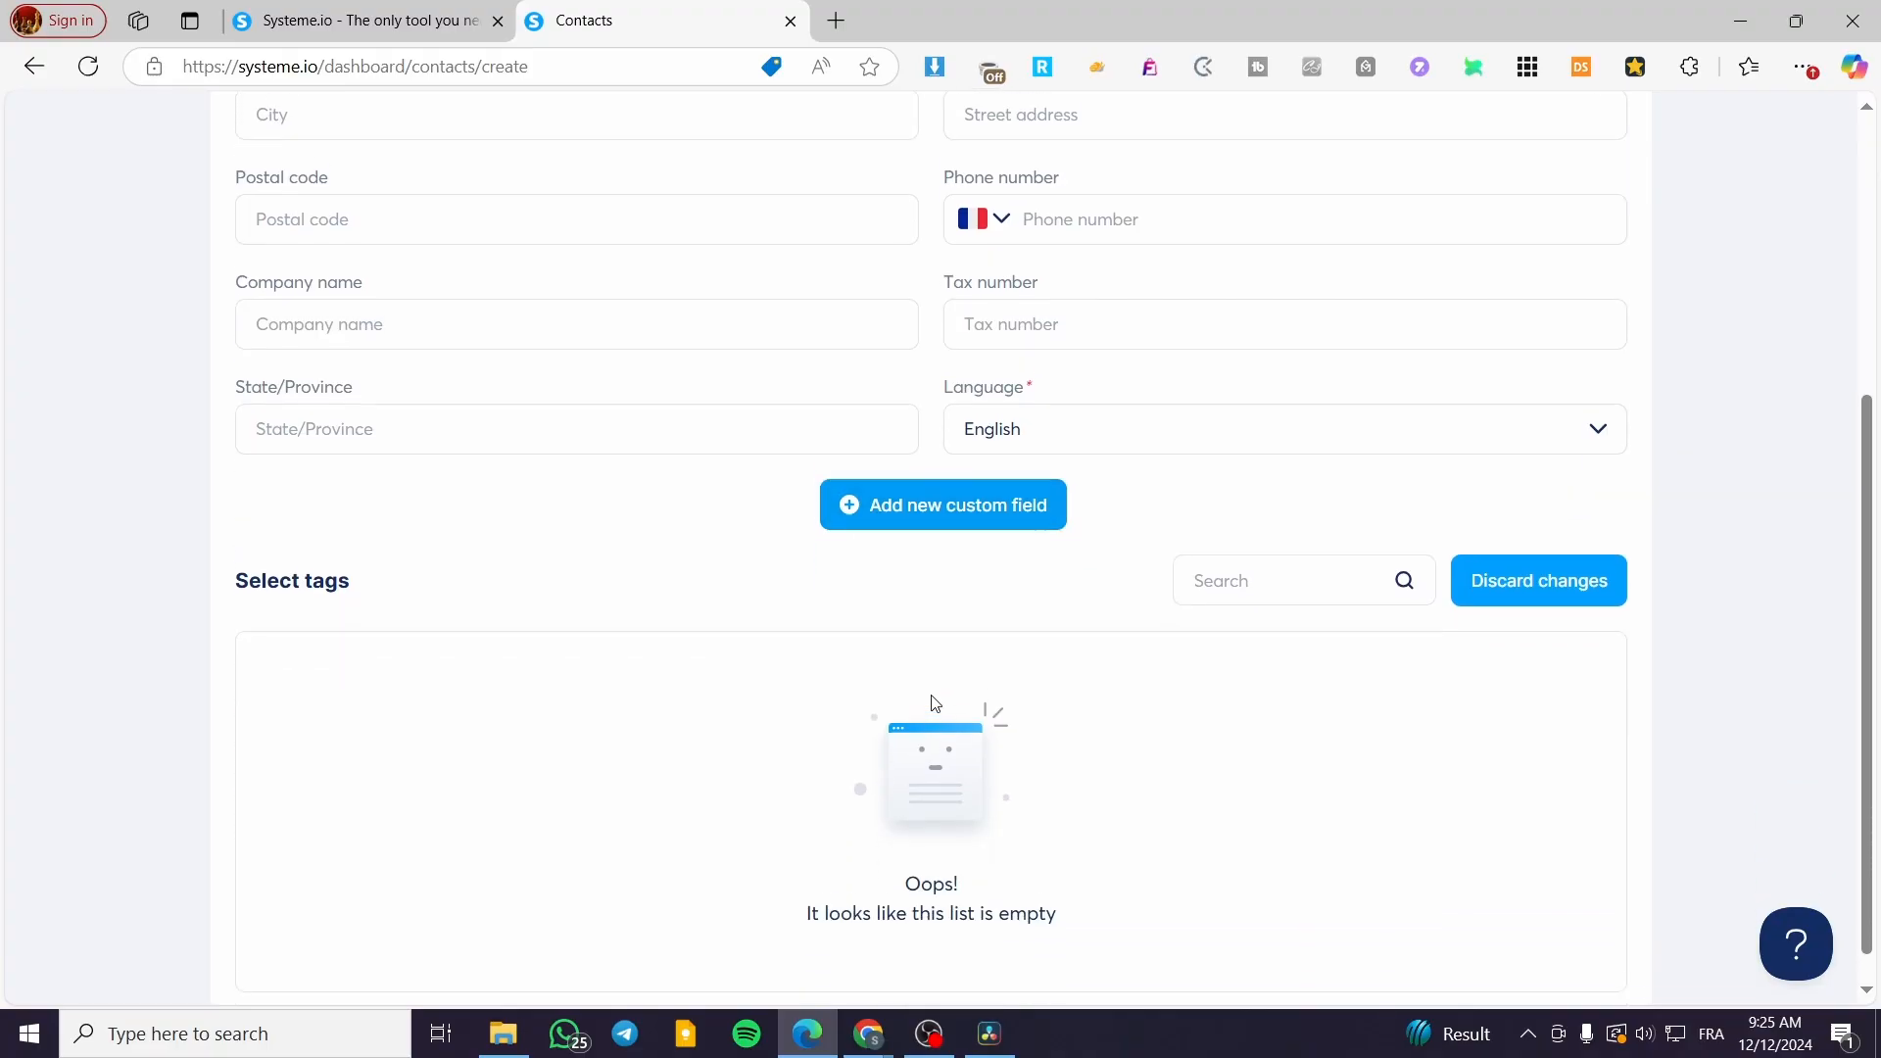
click(34, 66)
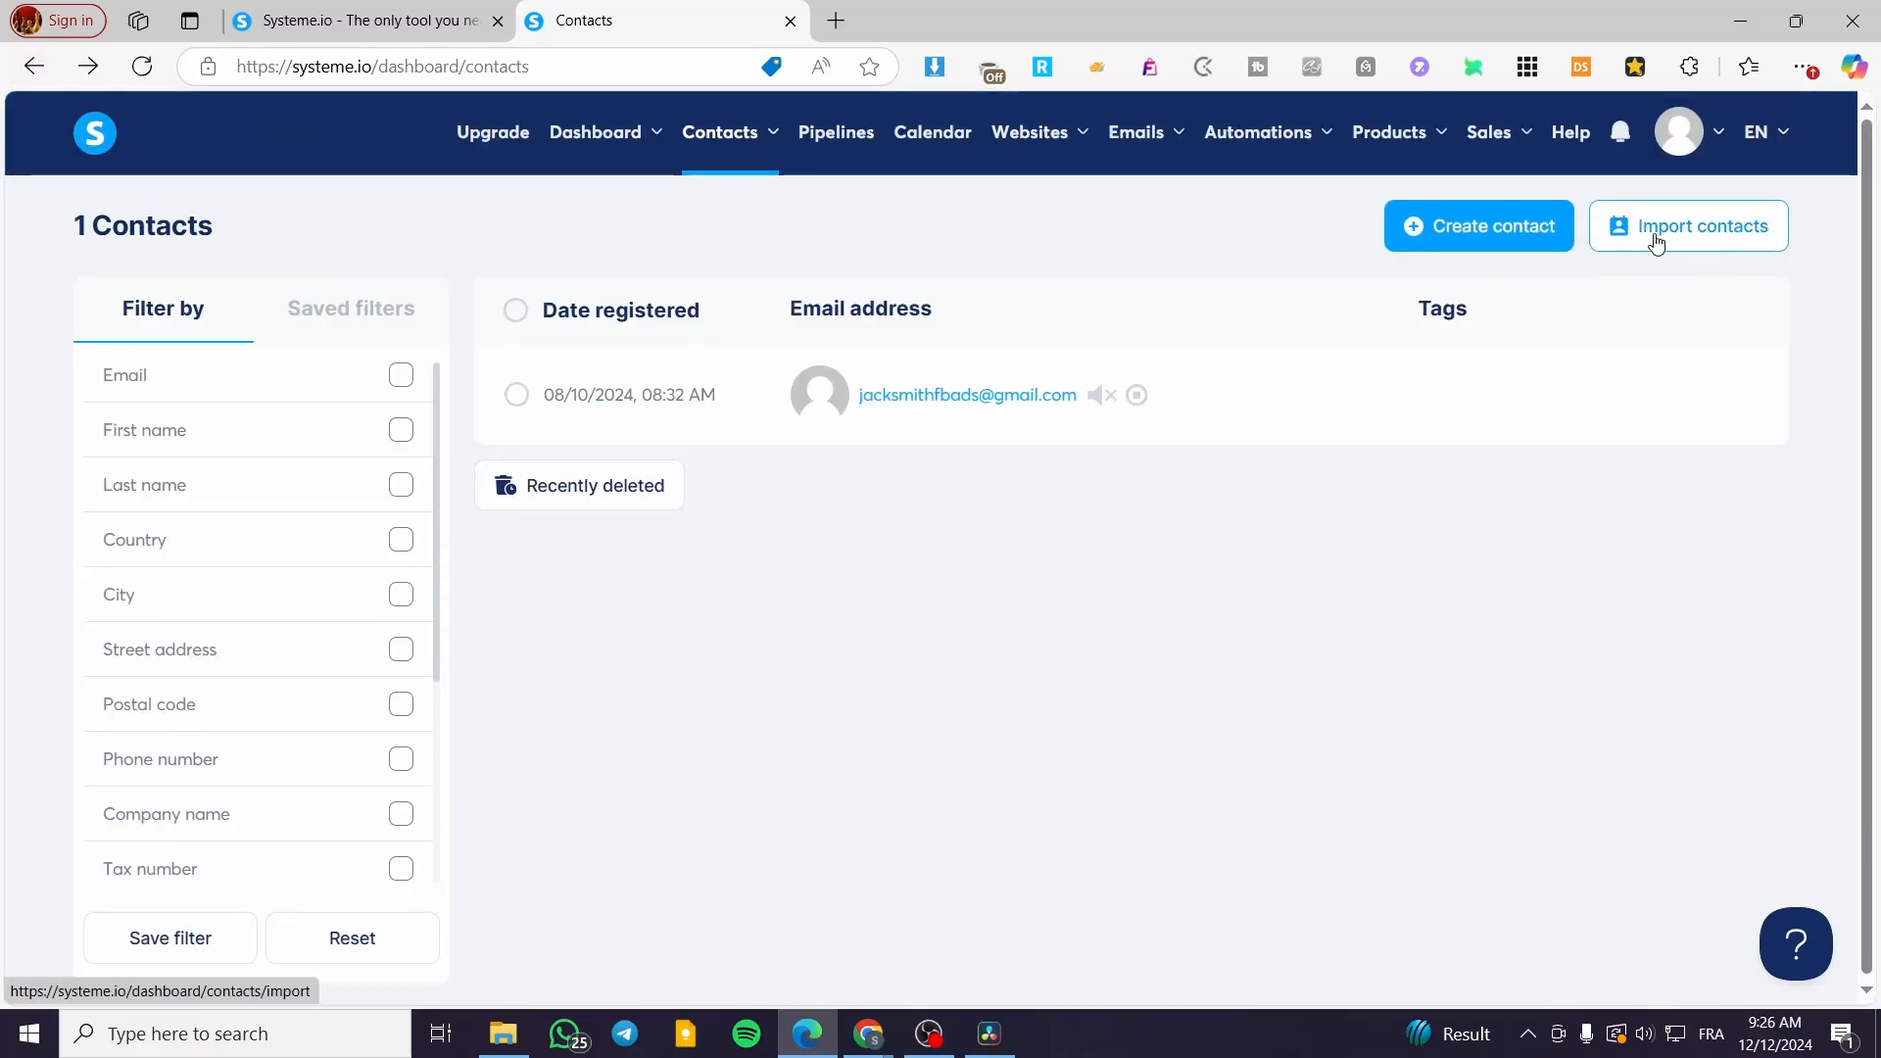
mouse_move(739, 140)
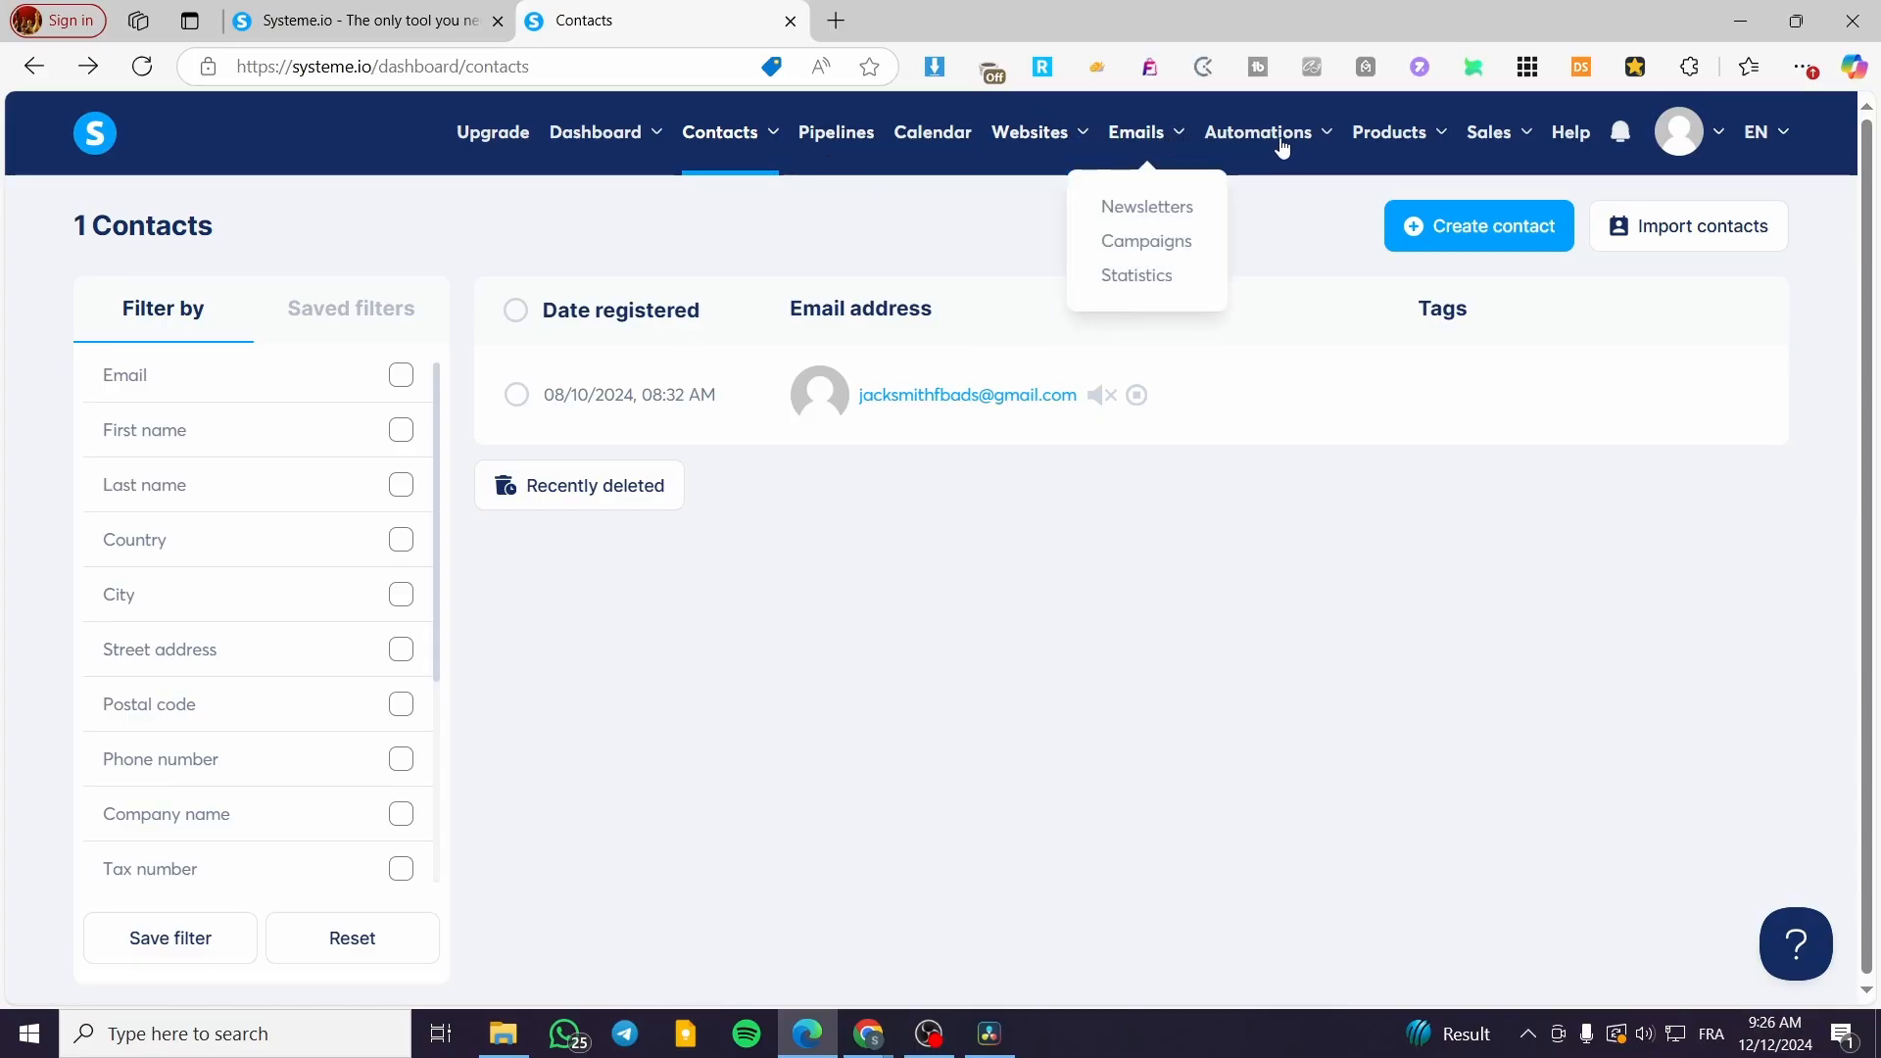
mouse_move(1510, 140)
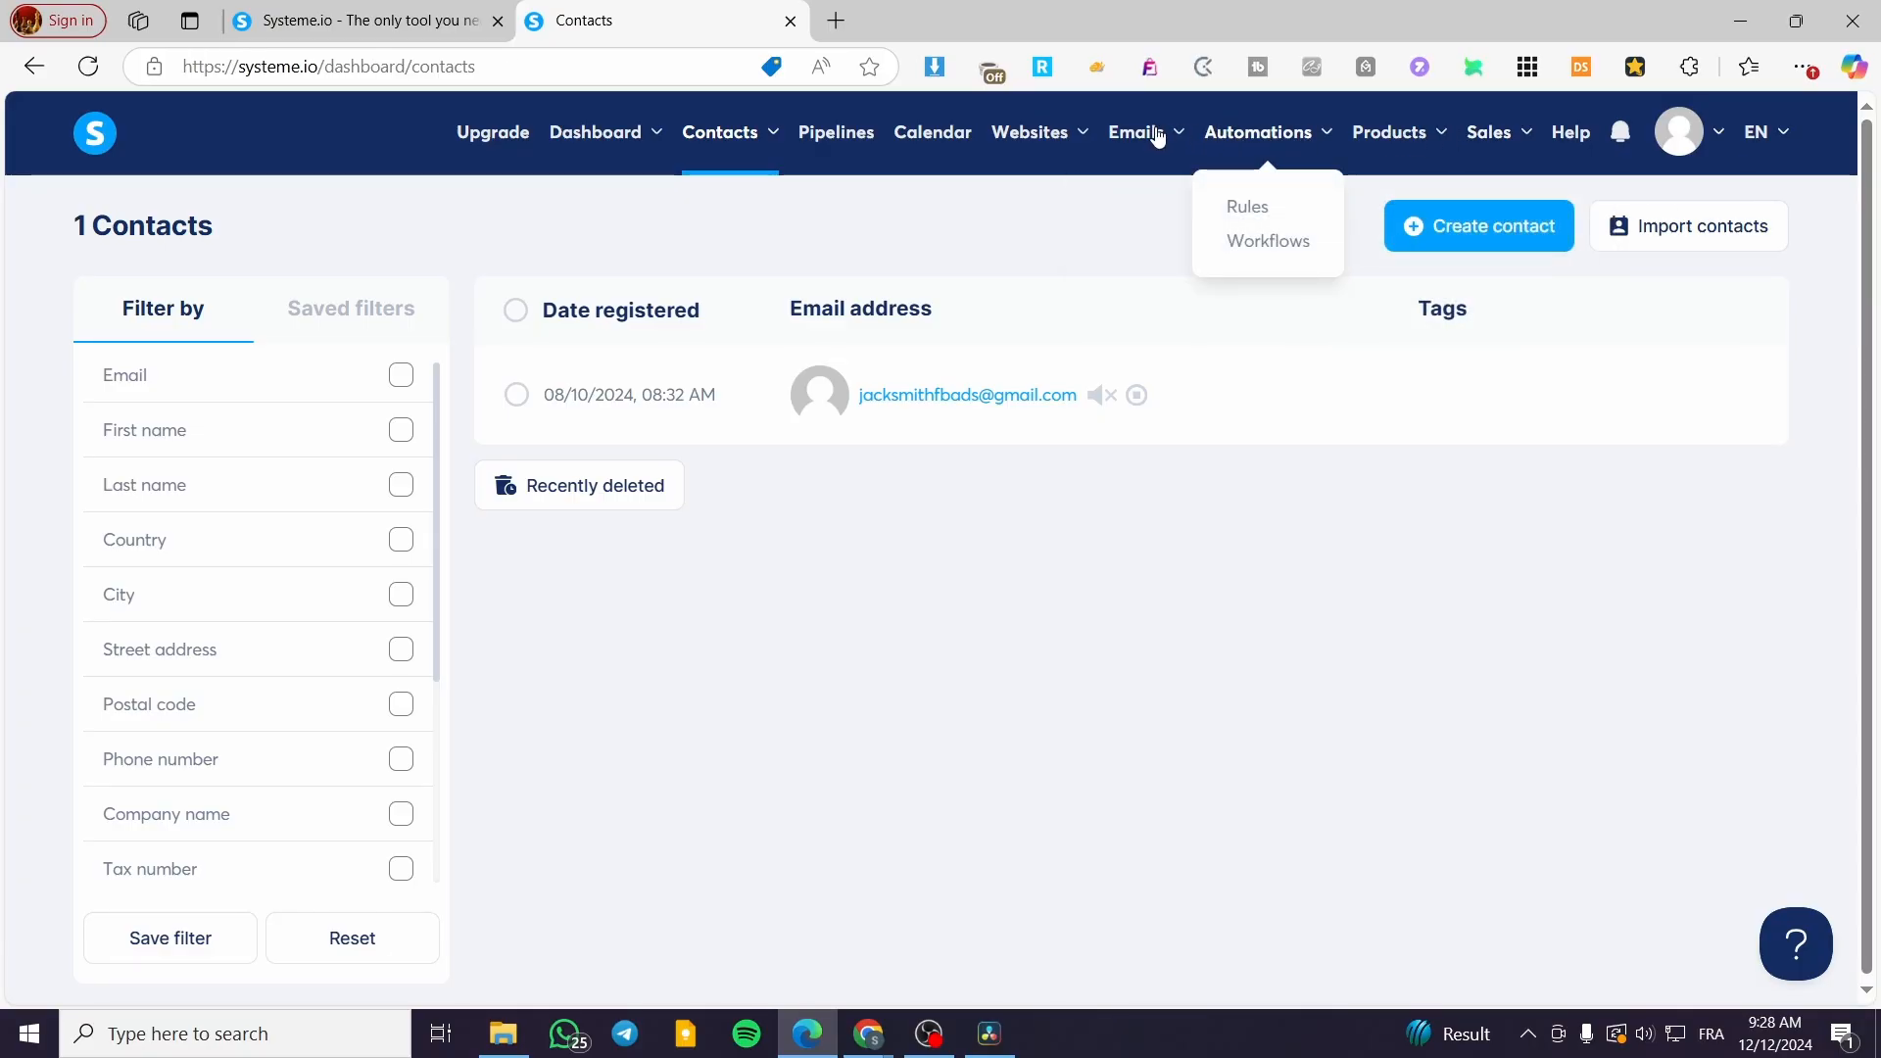
mouse_move(1022, 134)
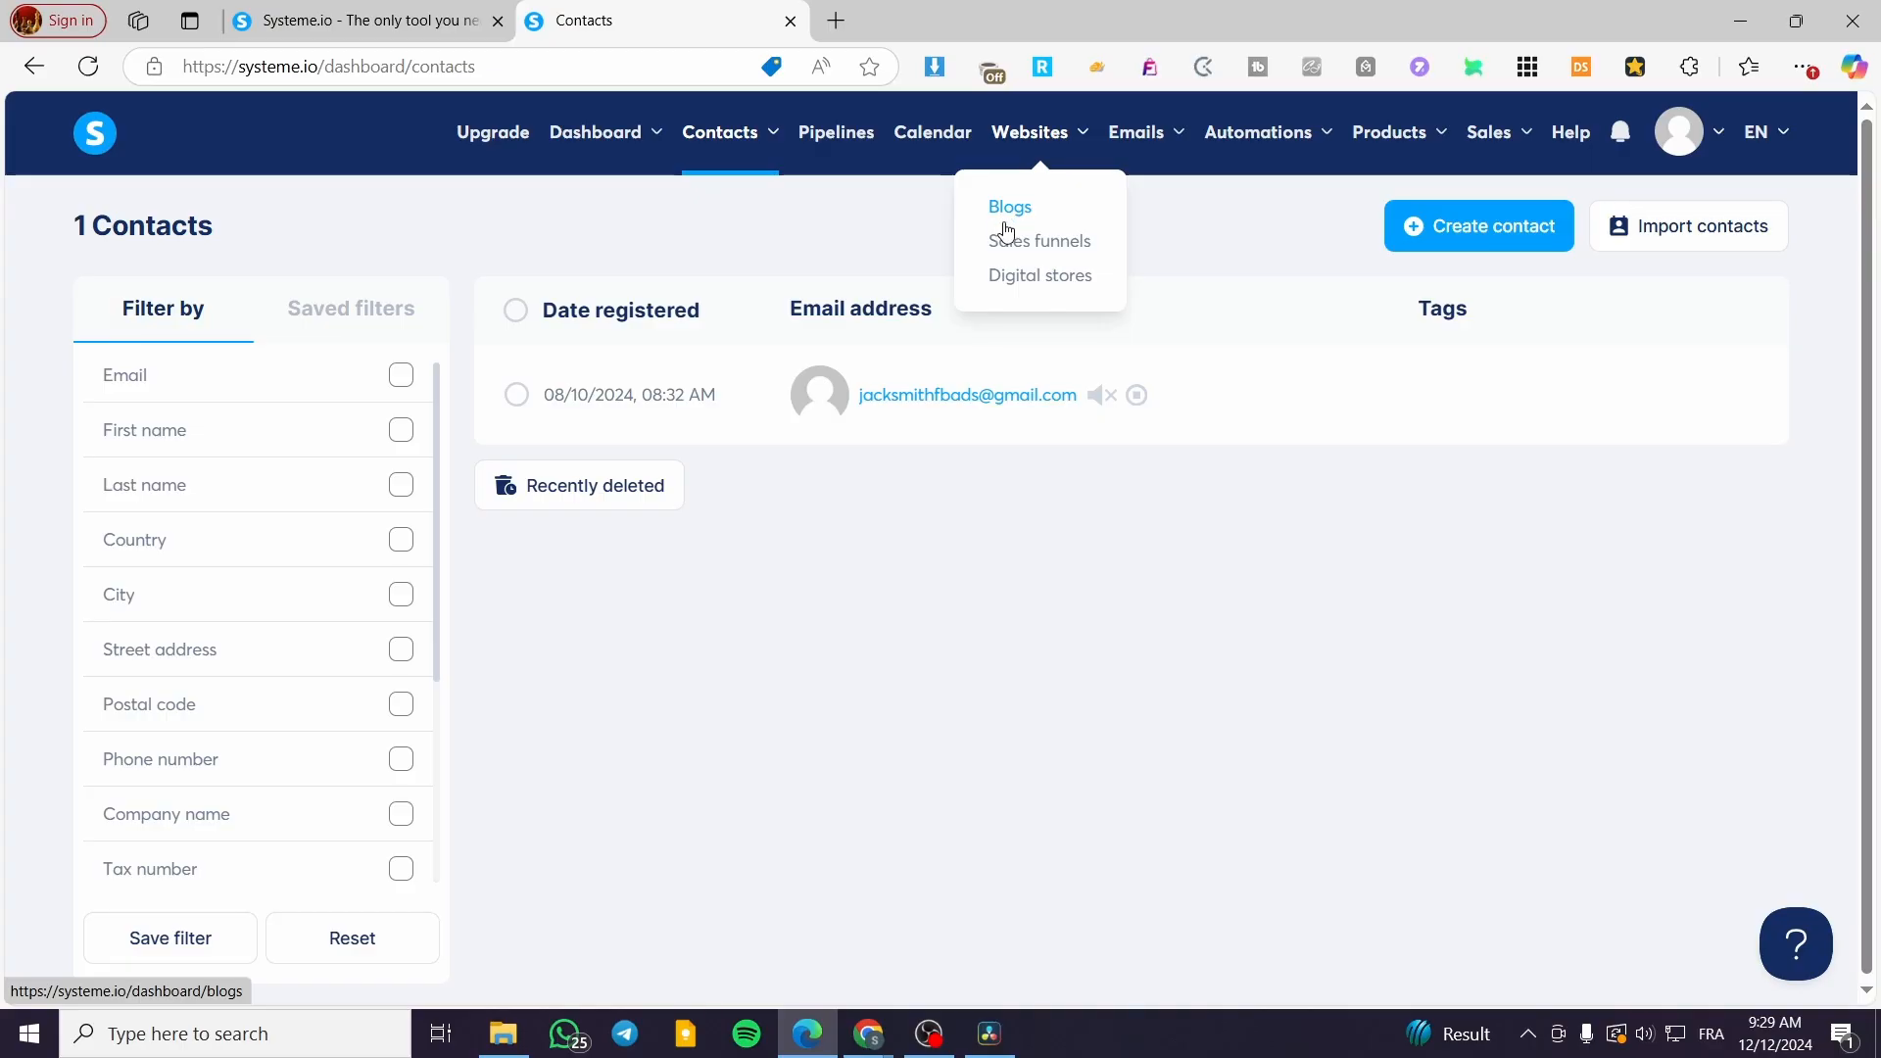
Step: Start a new sales funnel and name it 'Email Collection Funnel'
click(1045, 253)
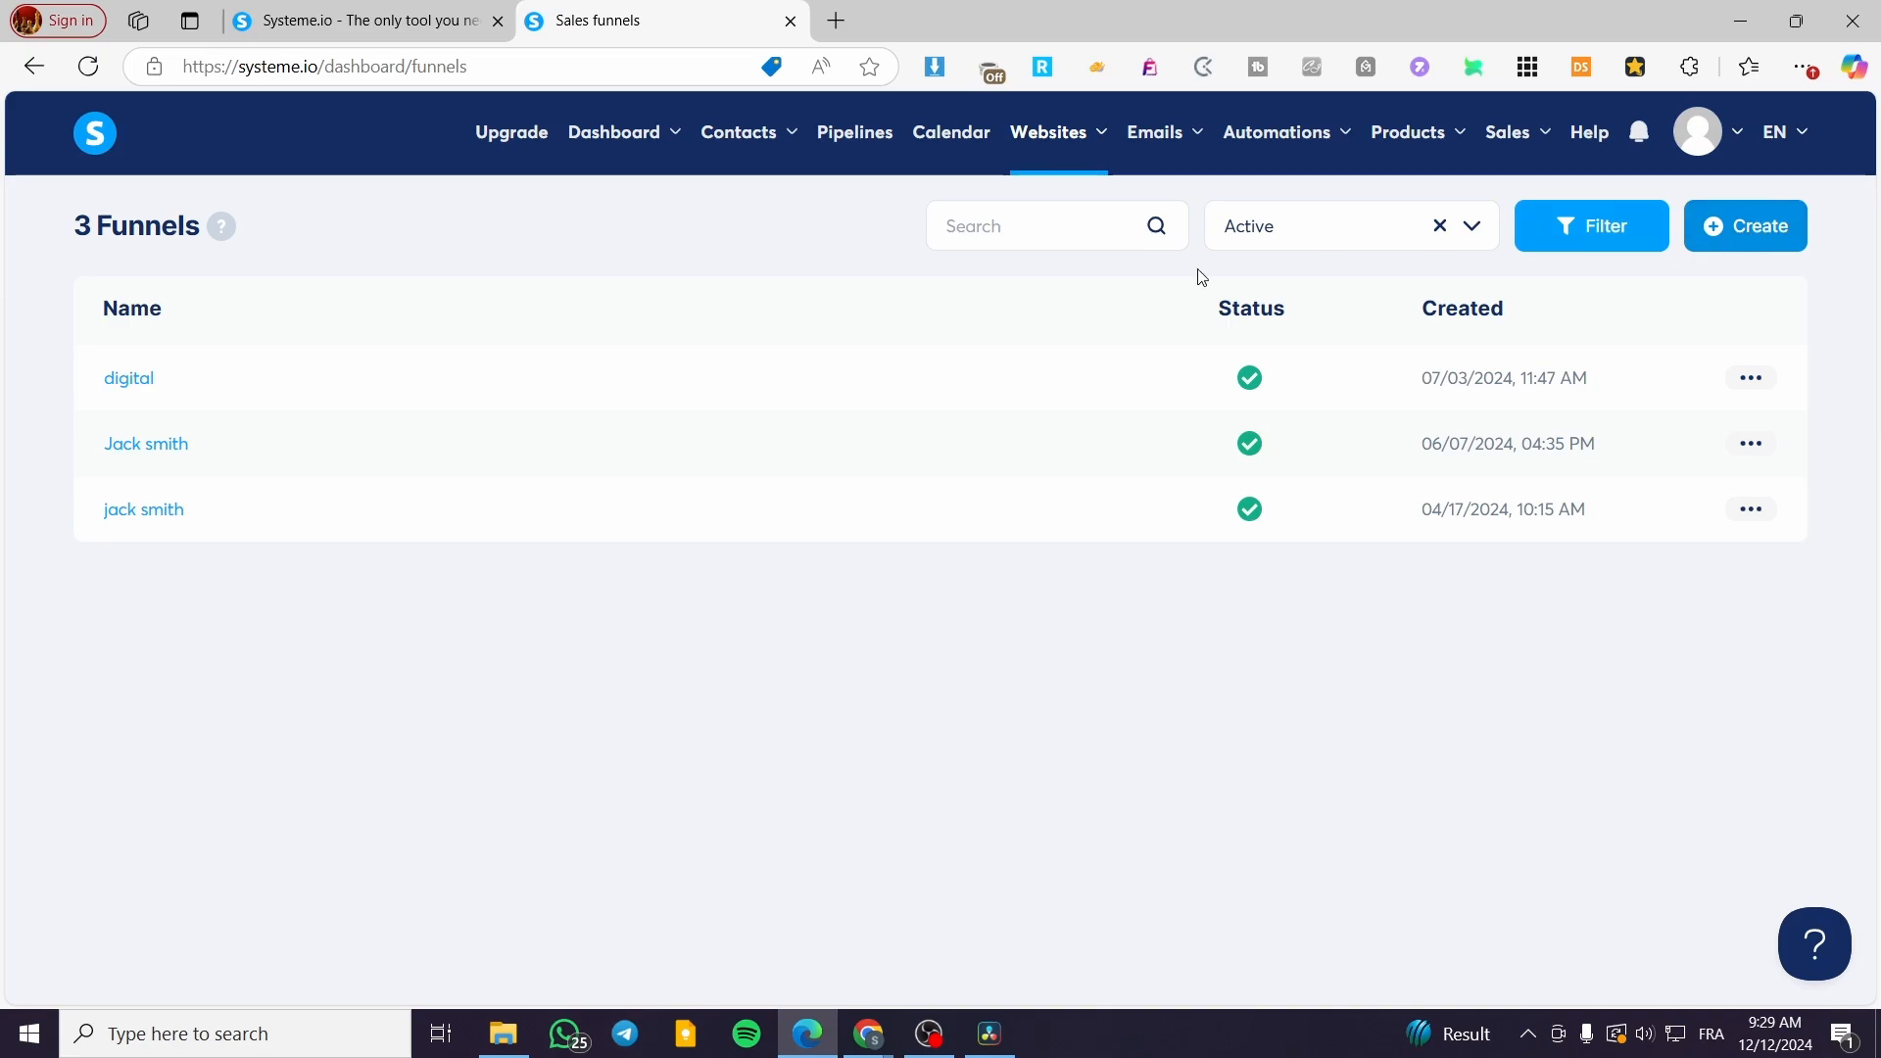
right_click(1760, 242)
click(1726, 235)
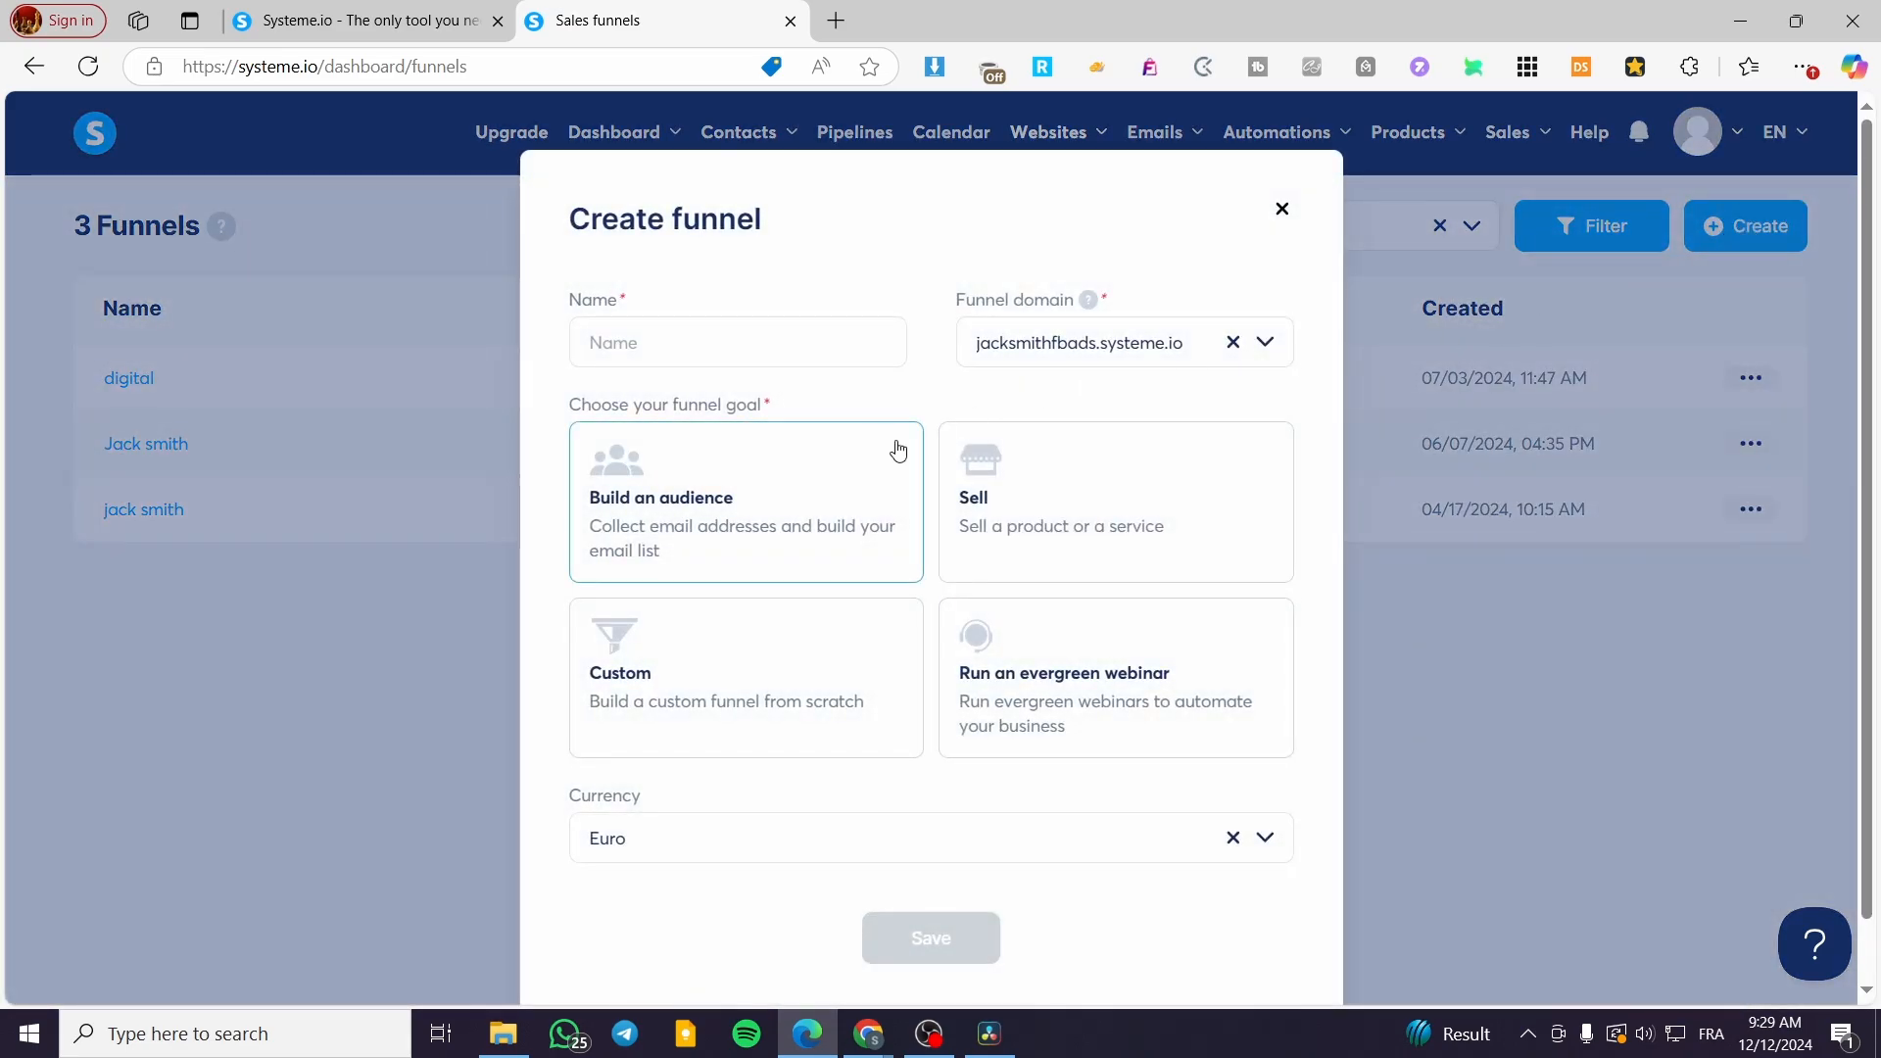
click(763, 338)
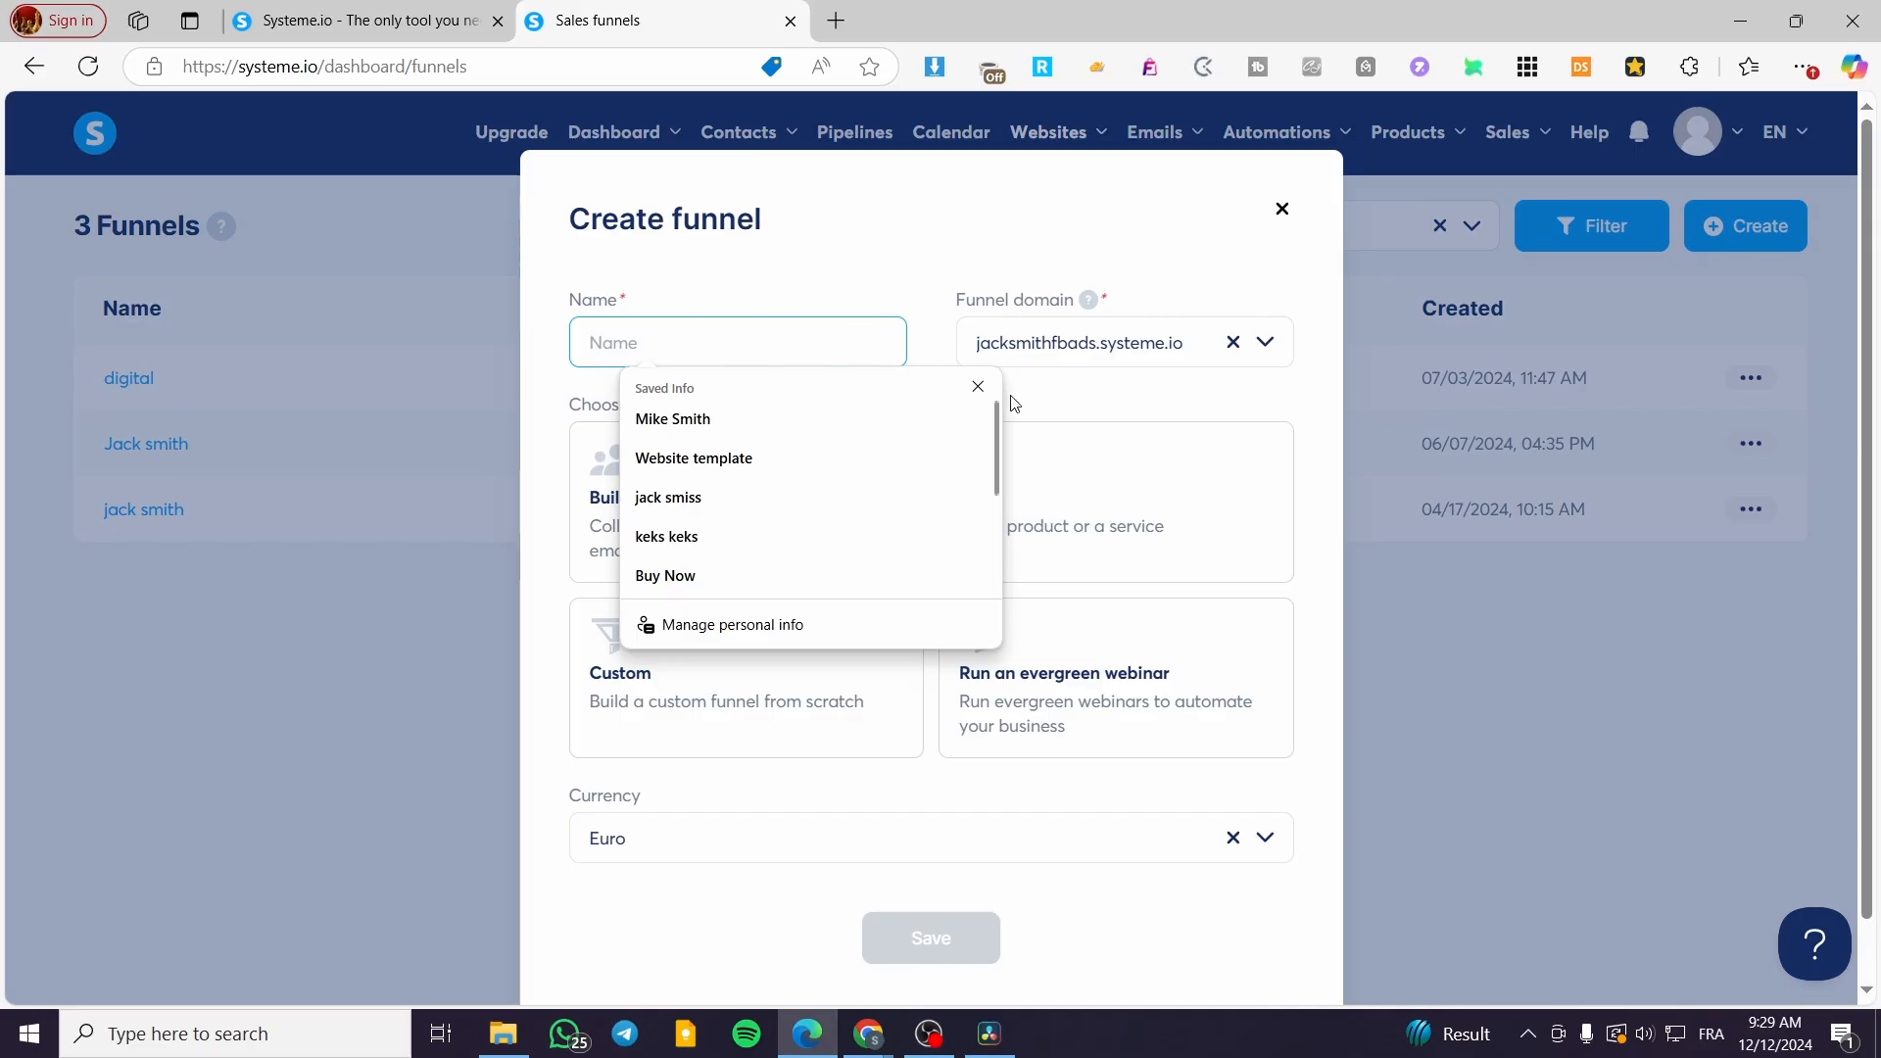
click(978, 386)
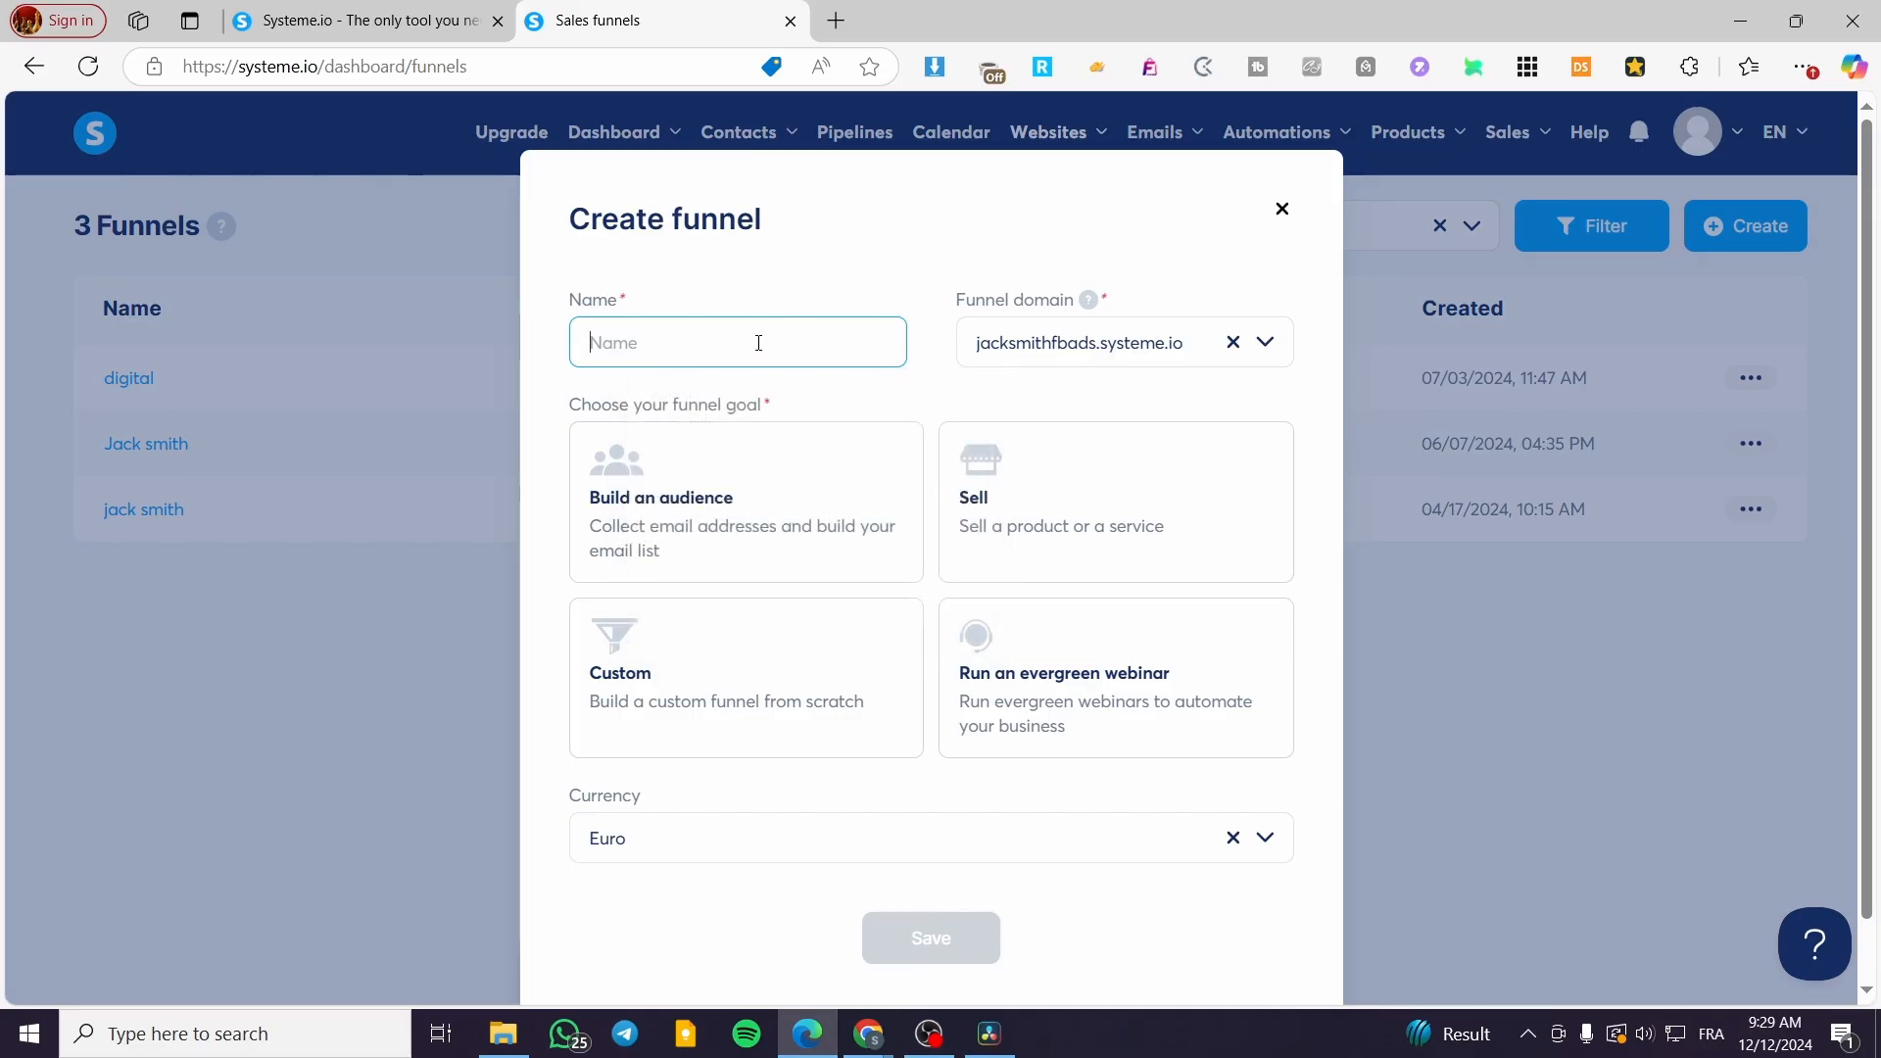
text(Email Collection Funnel)
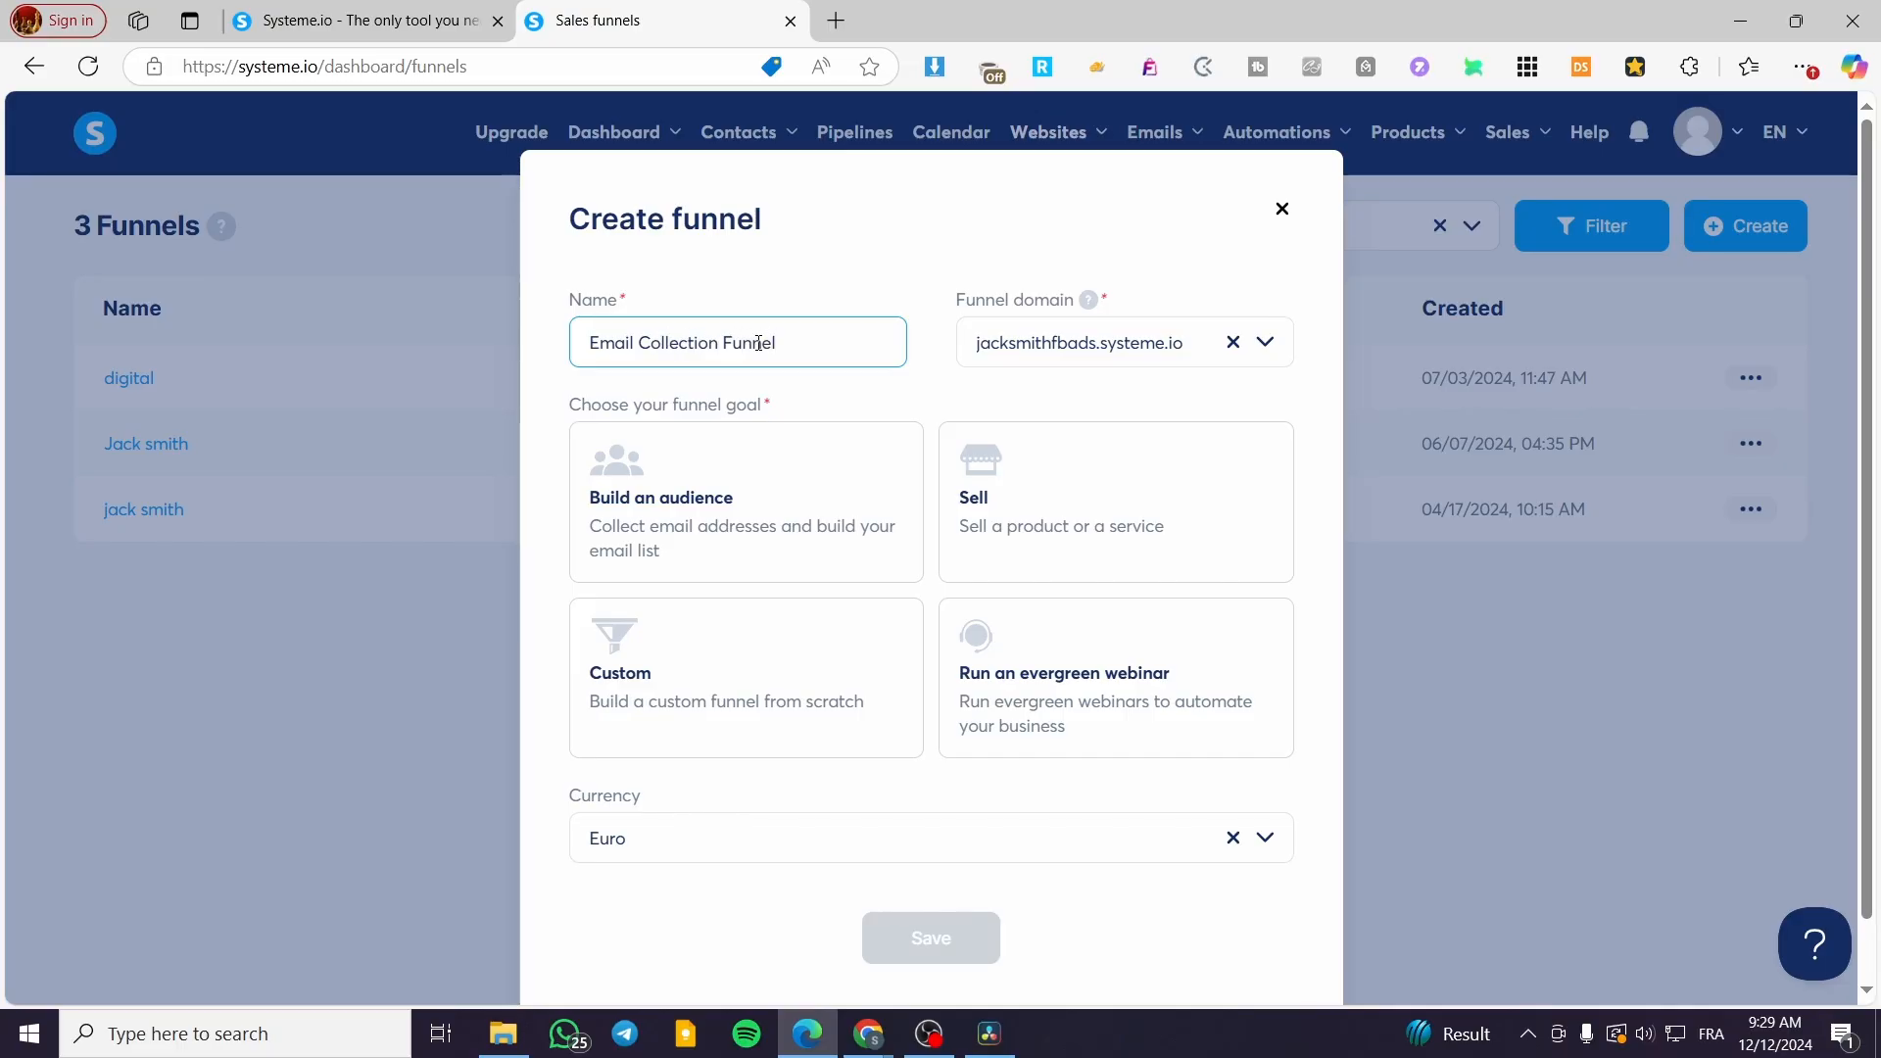
Step: Keep the existing funnel domain, set the goal to Build an audience, and save
click(1267, 344)
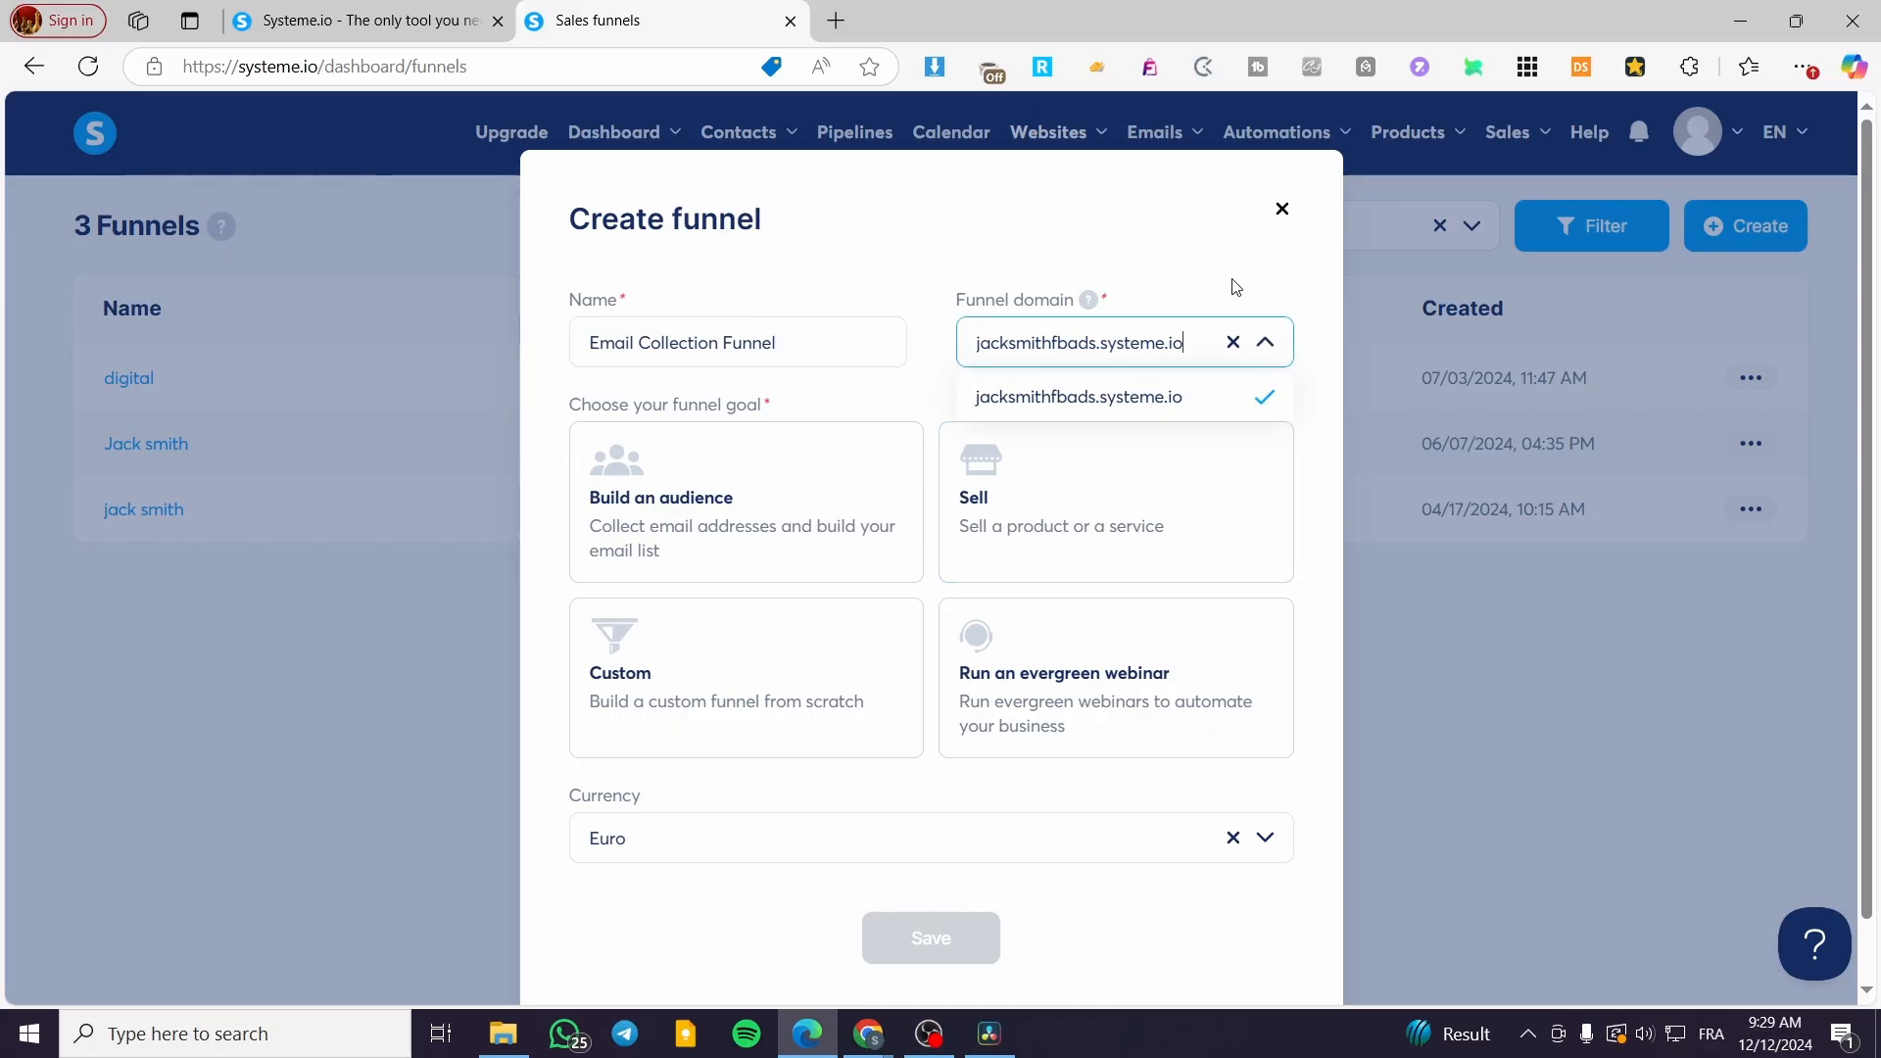
click(1114, 291)
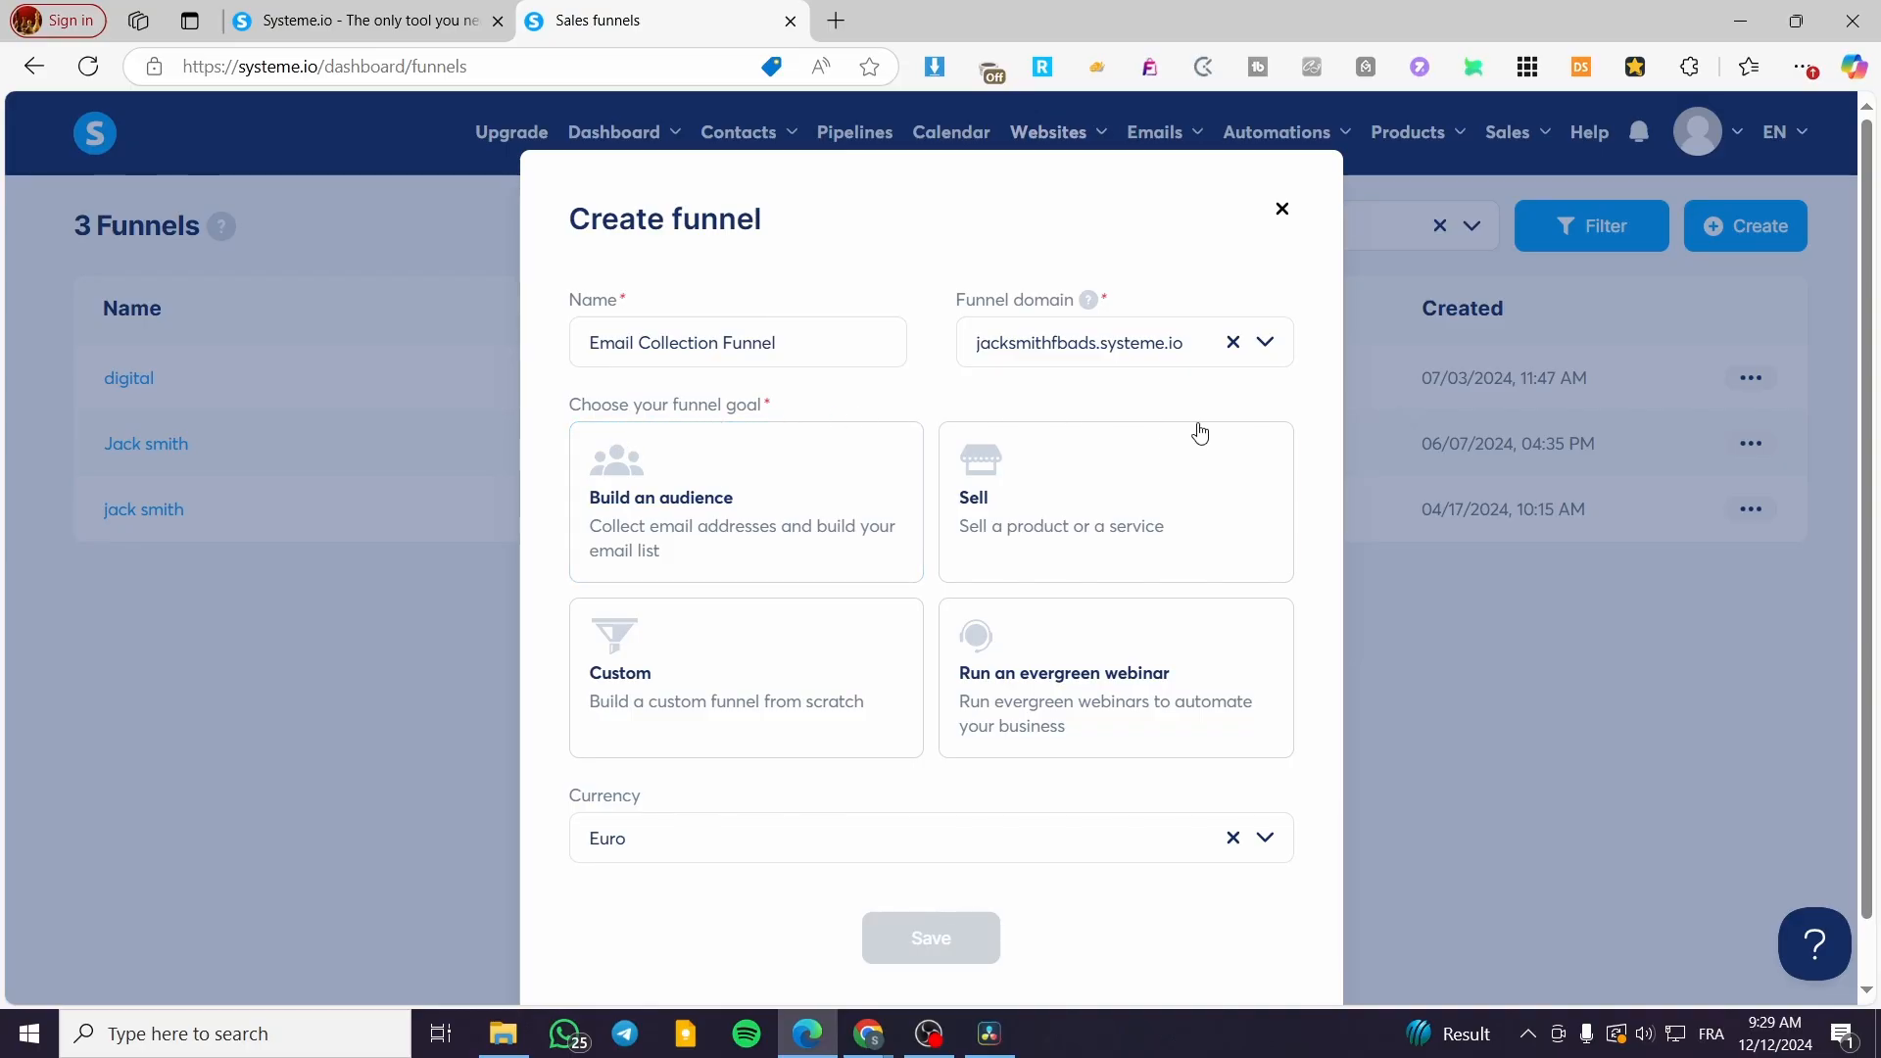
scroll(1224, 392, down, 1)
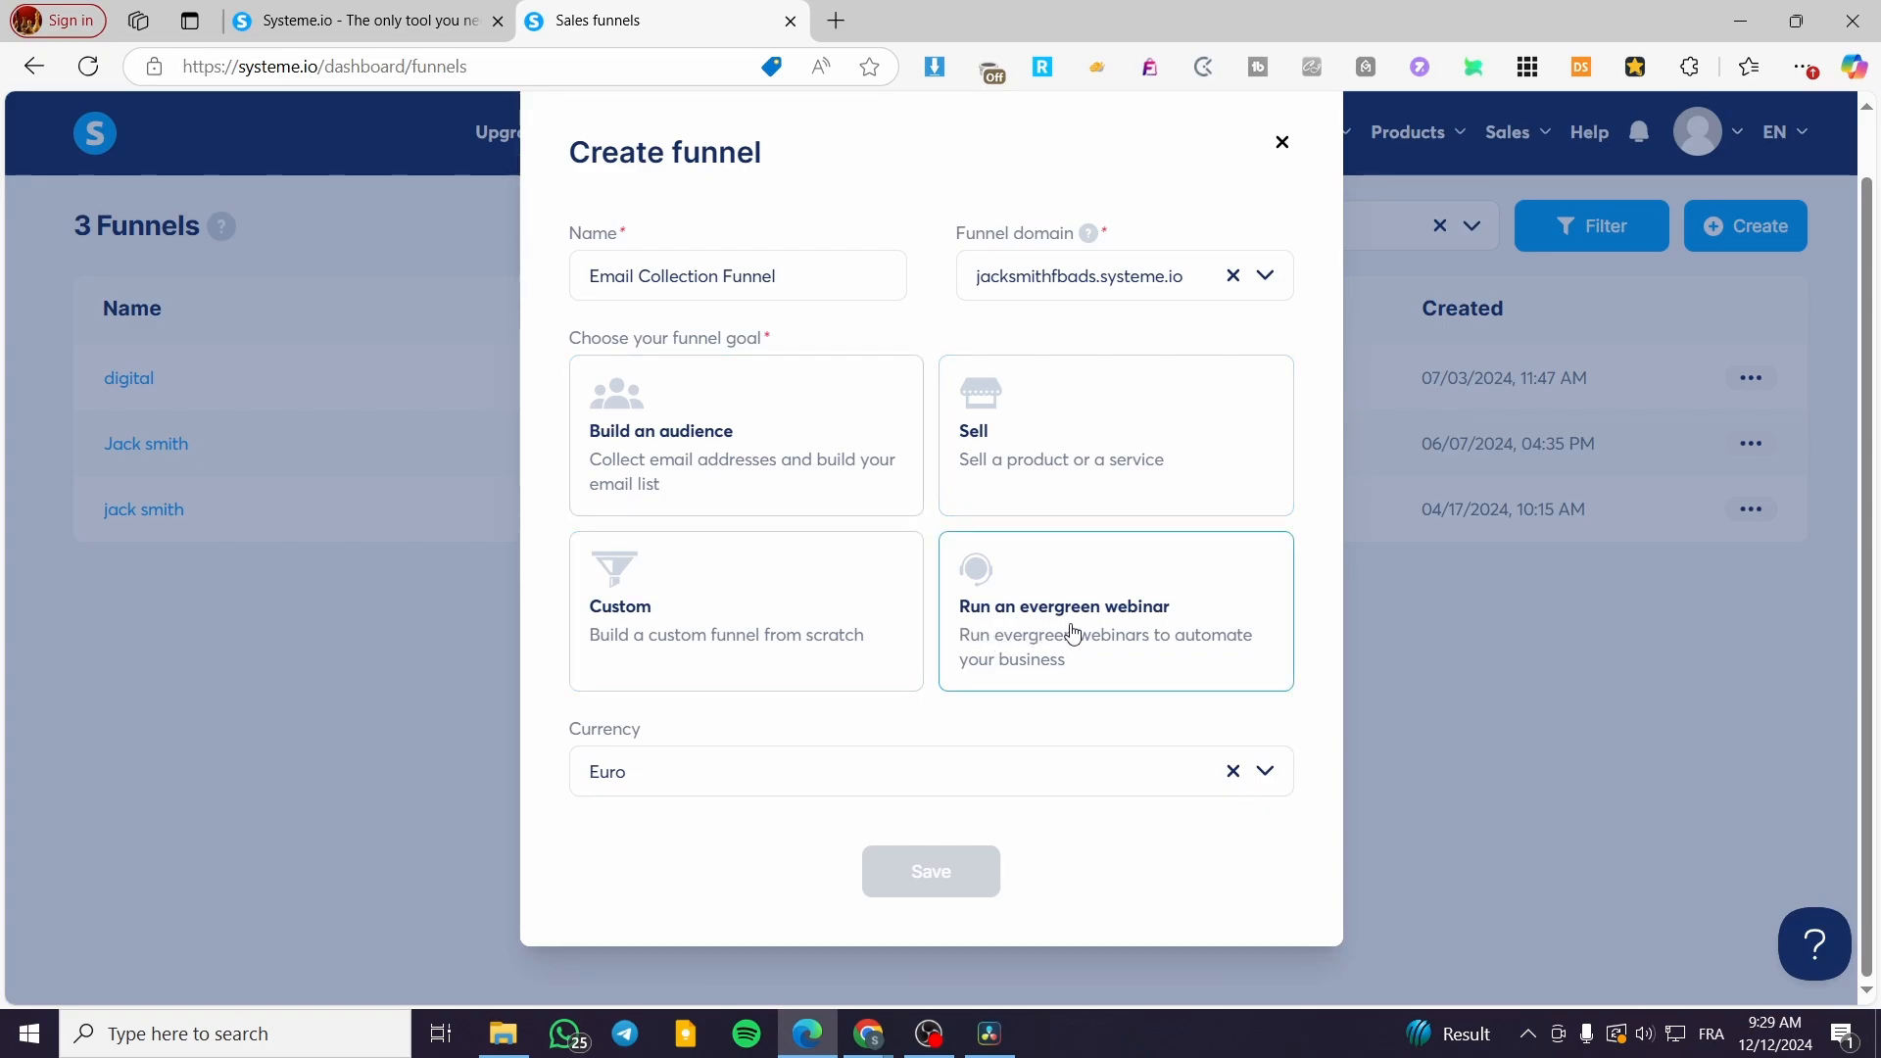
click(751, 475)
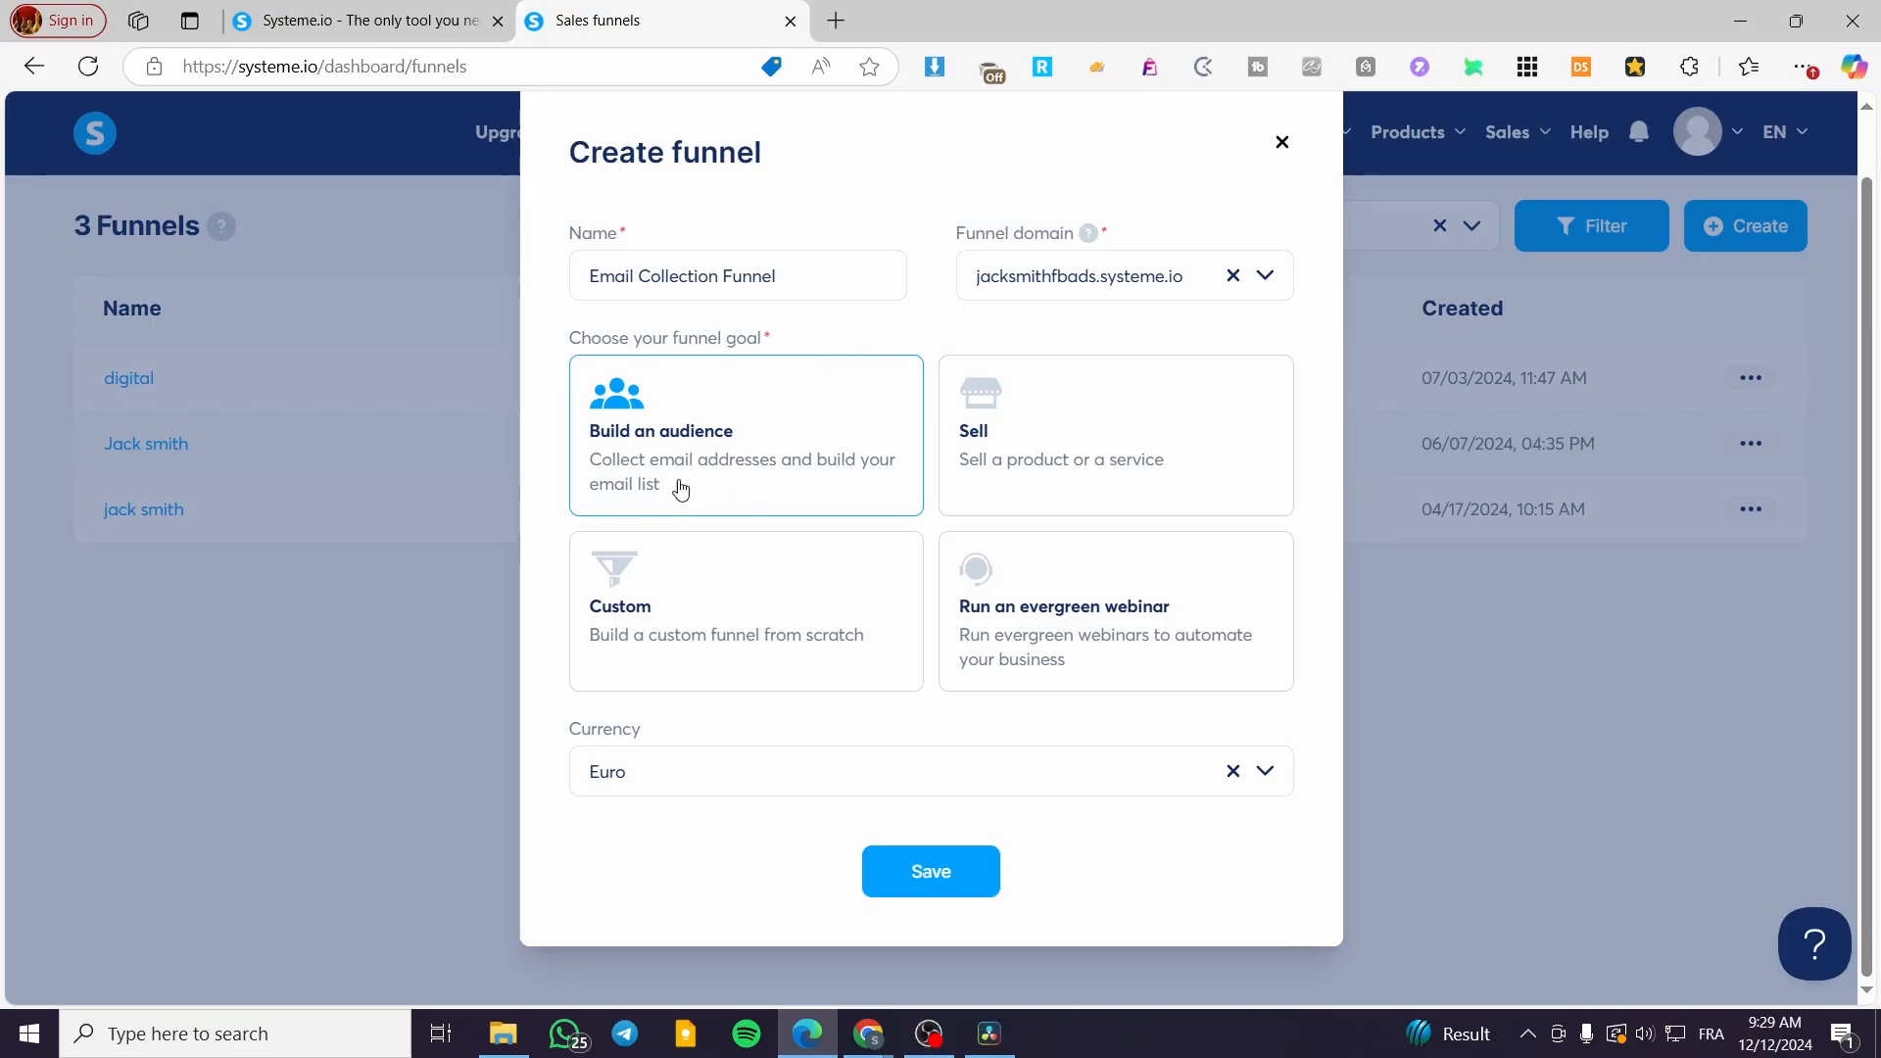
click(959, 888)
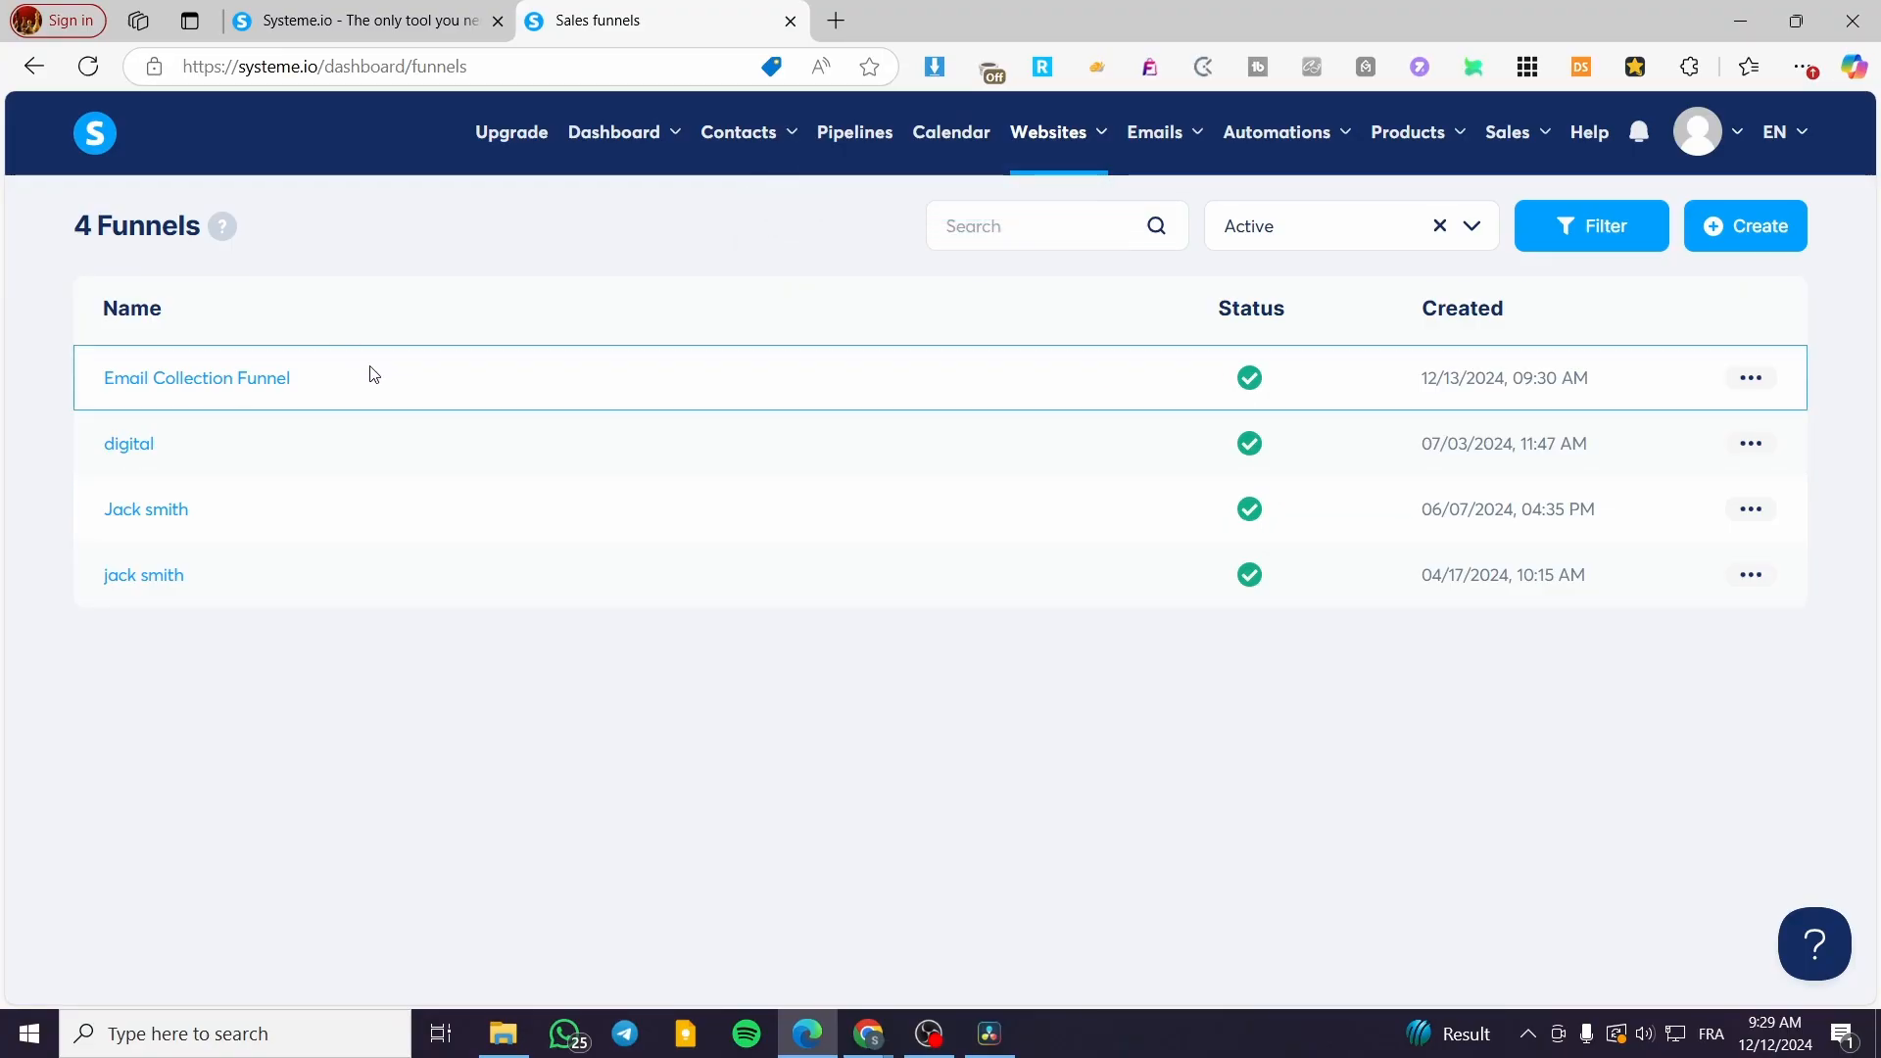
click(251, 390)
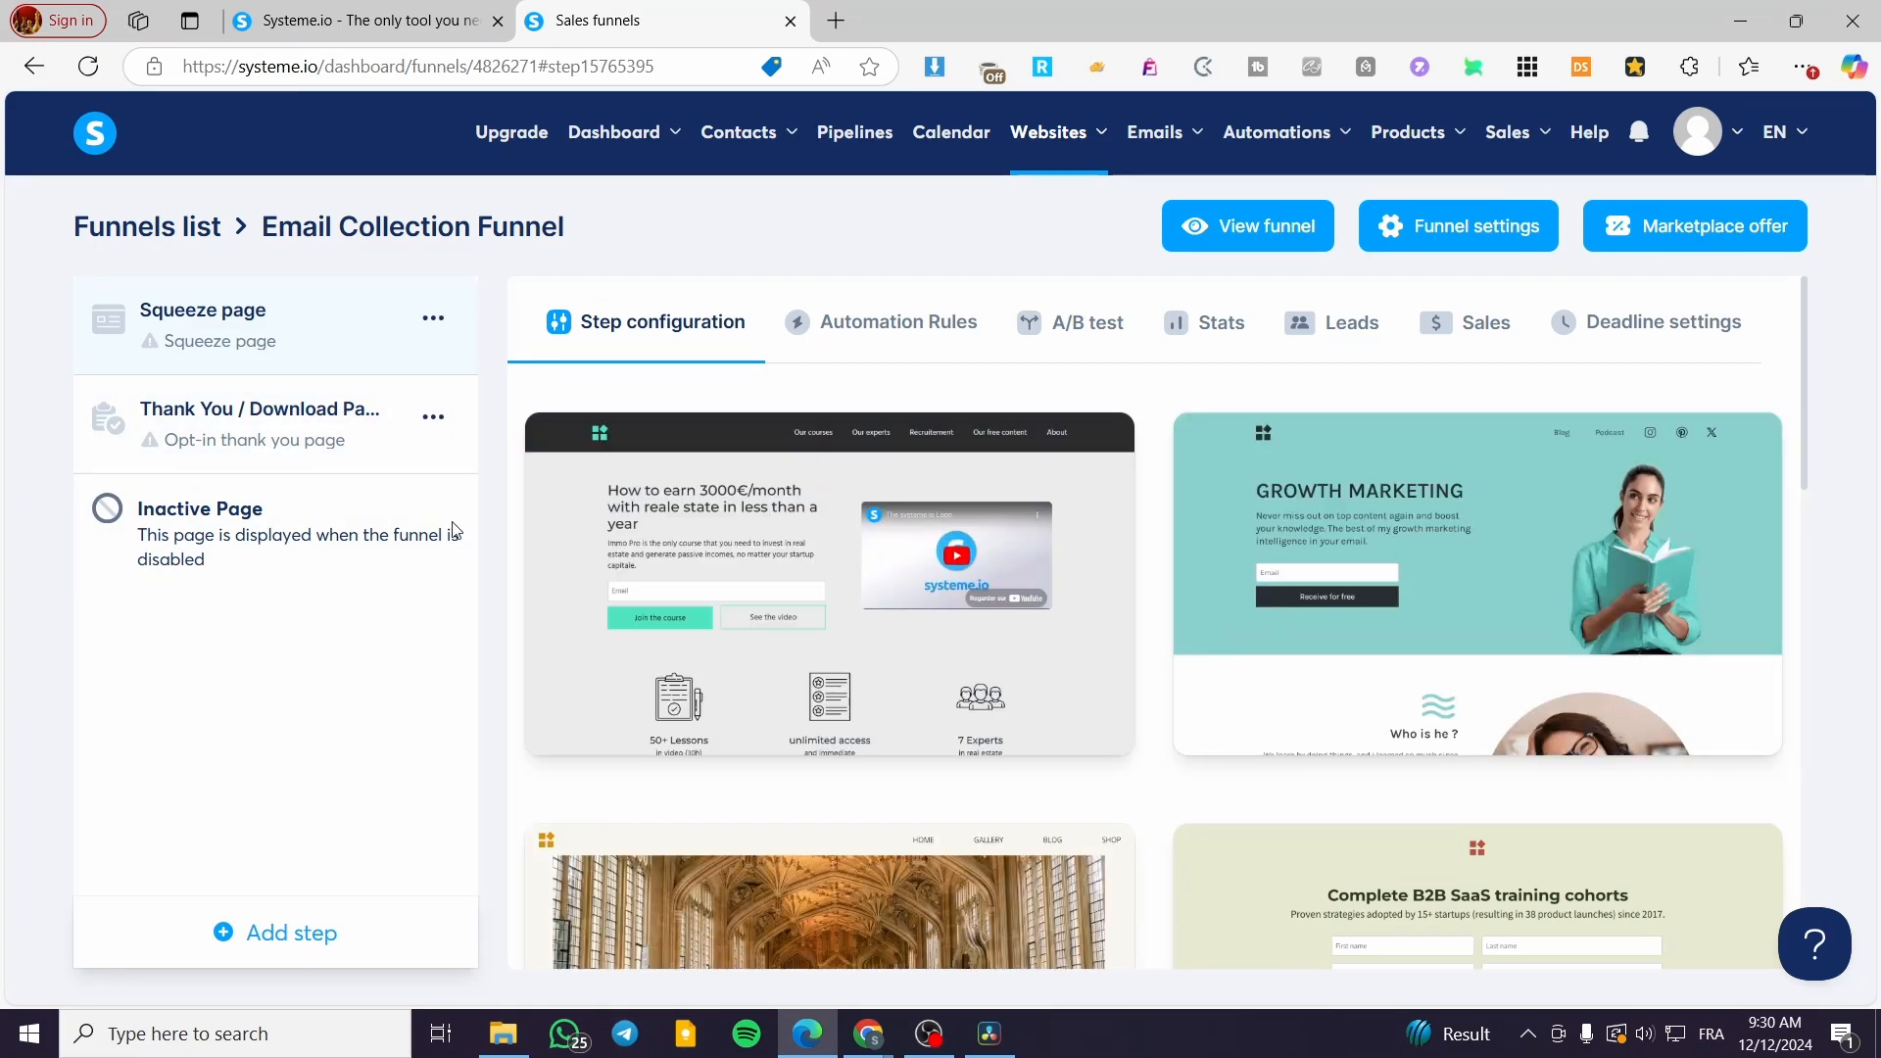
click(237, 436)
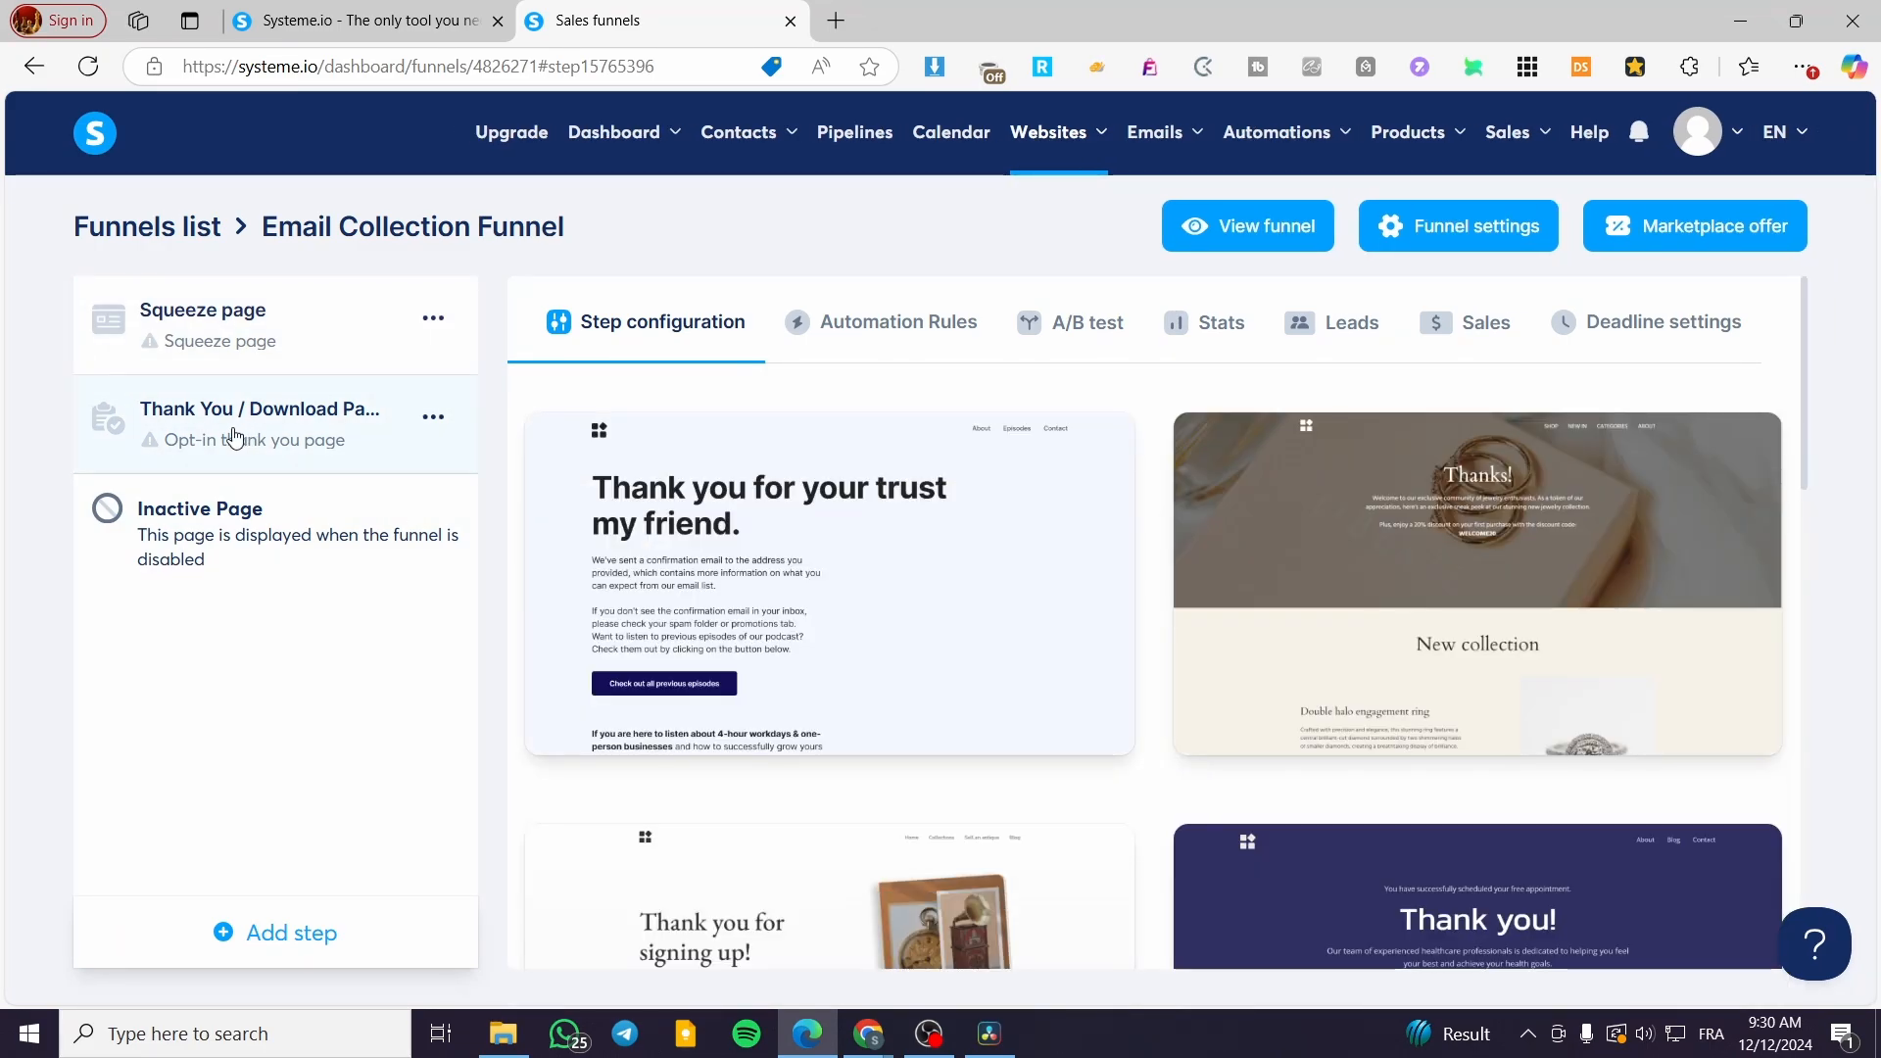
click(253, 349)
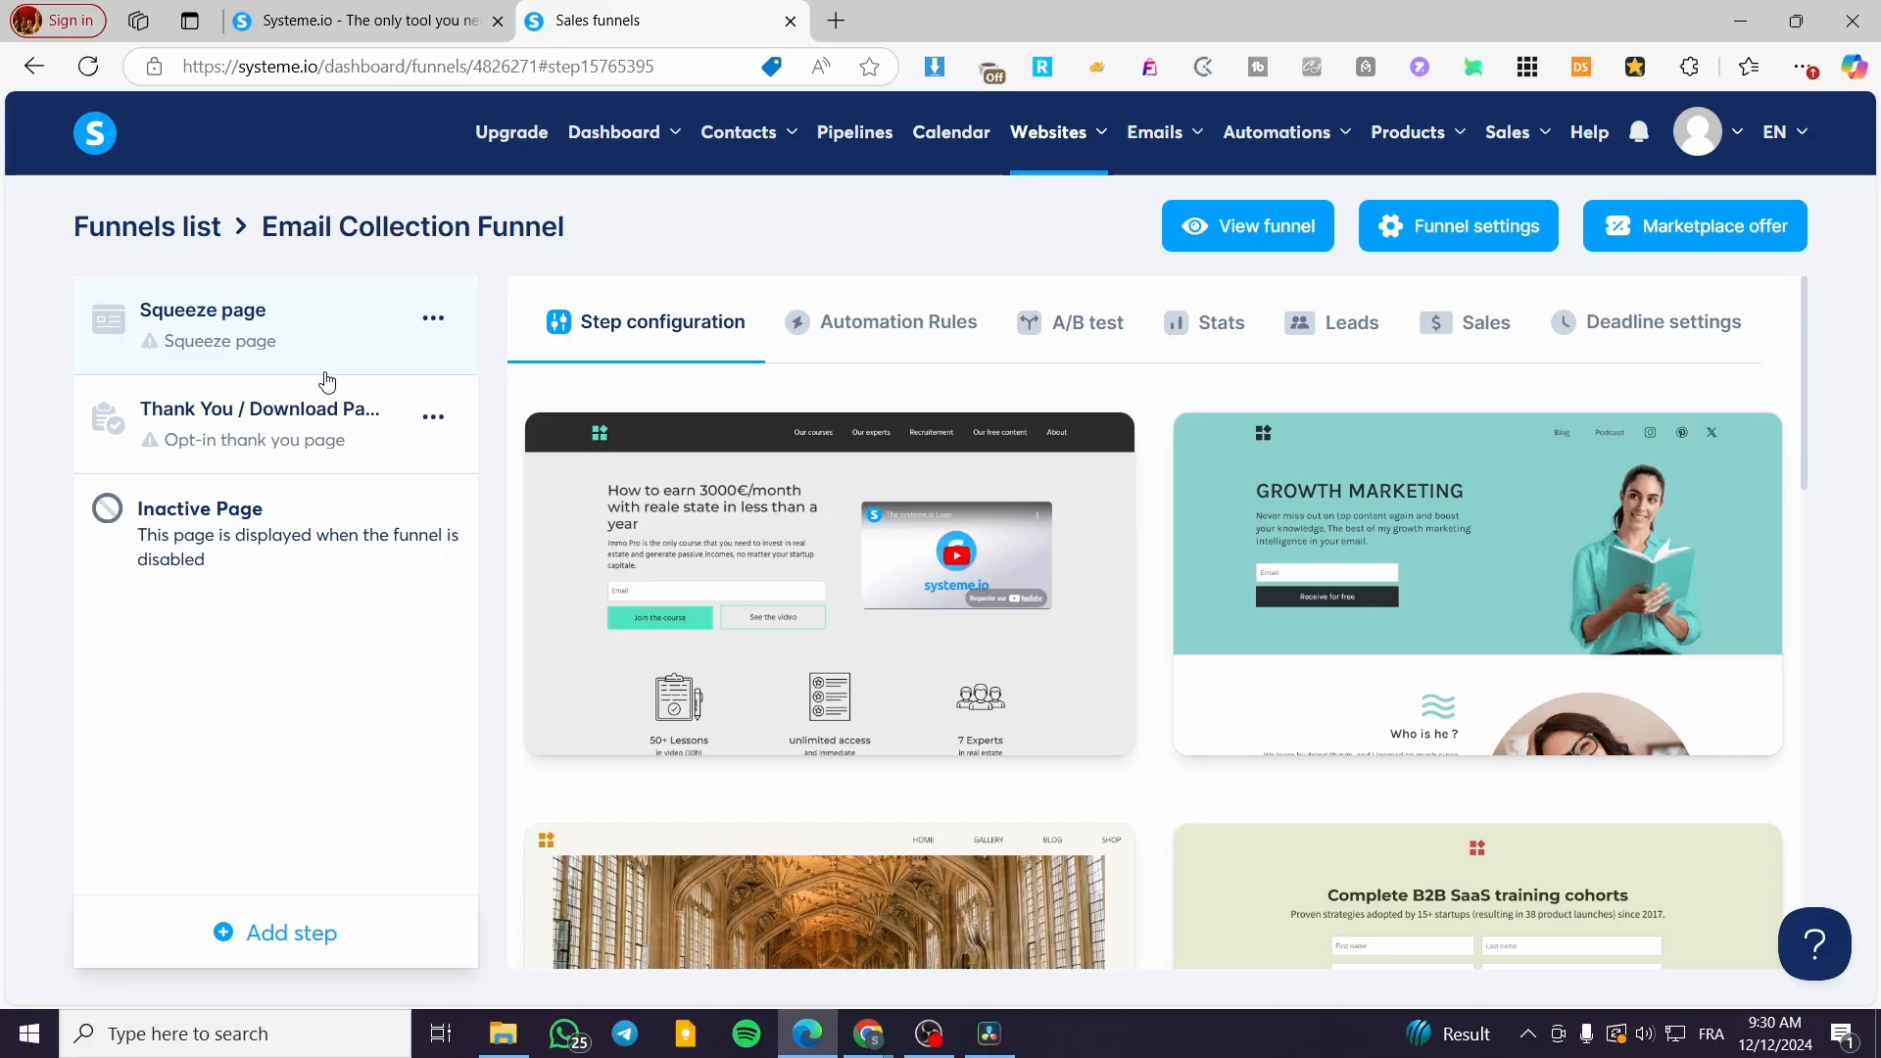
mouse_move(1329, 595)
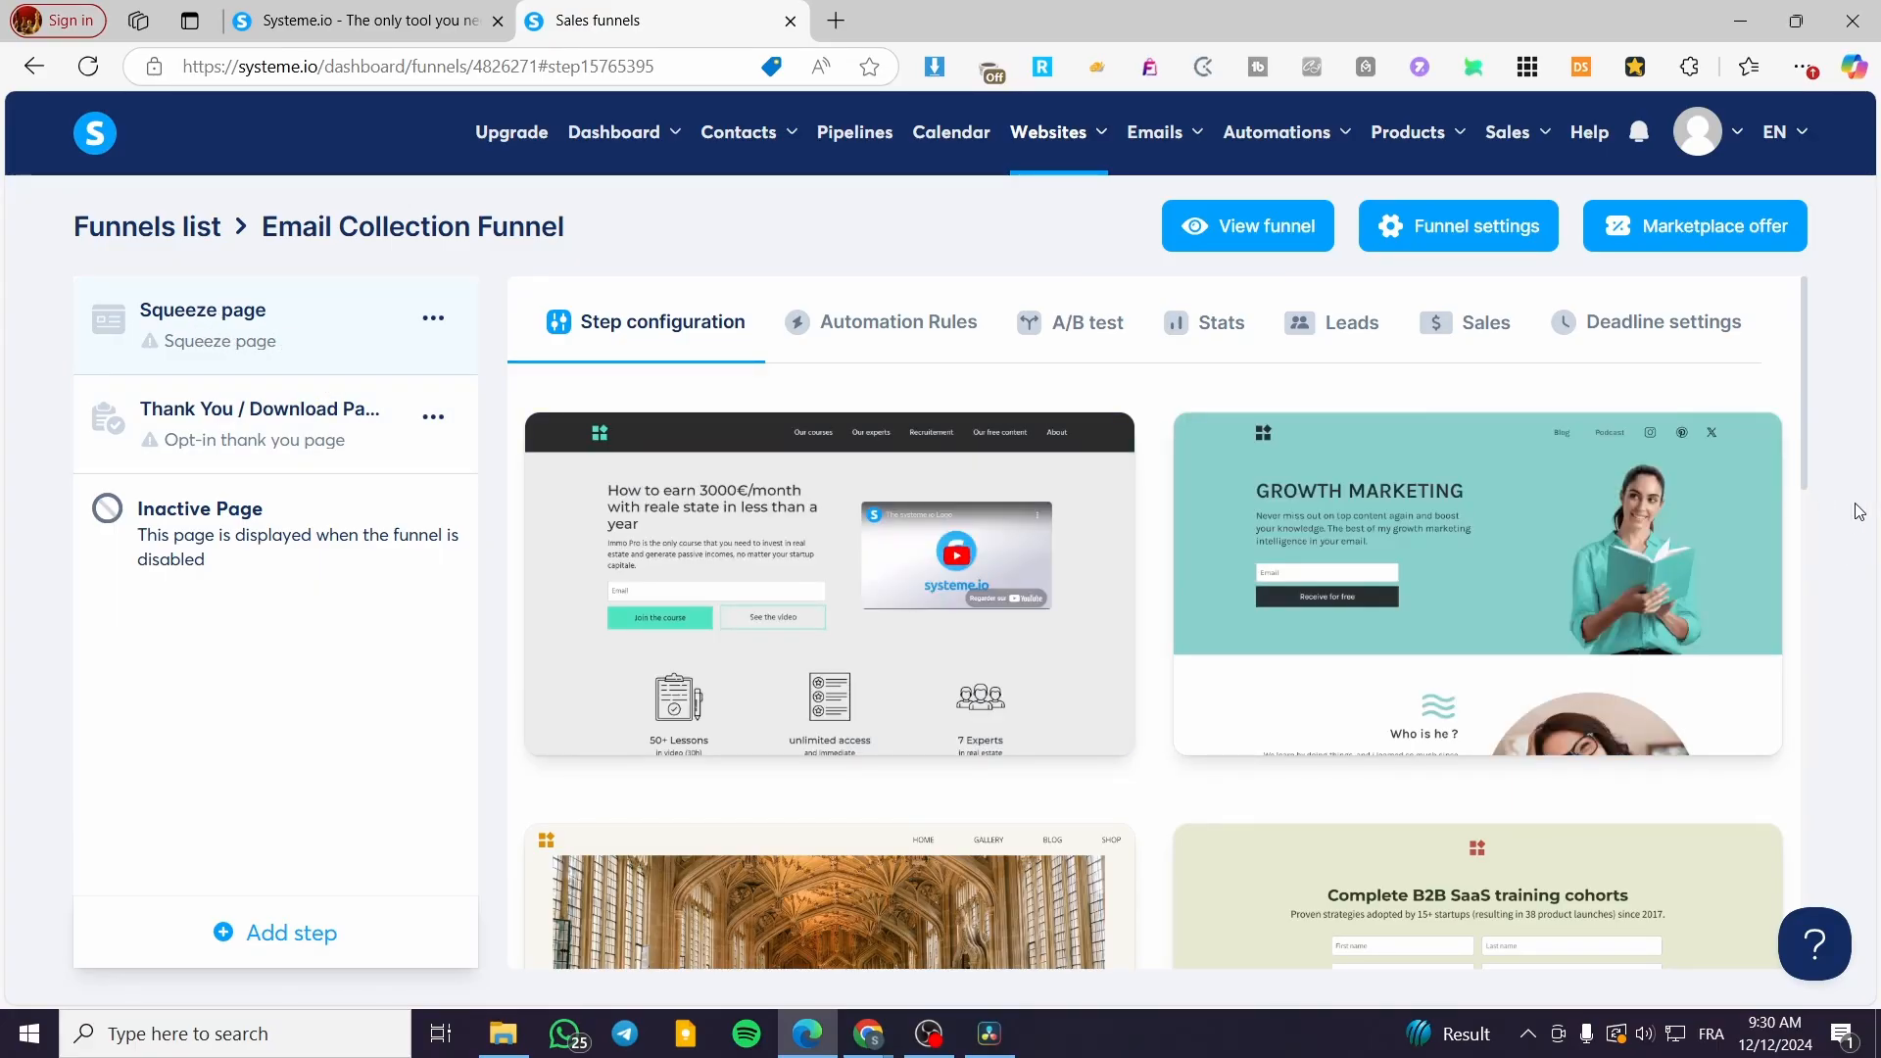
scroll(1799, 525, down, 2)
scroll(1797, 523, down, 5)
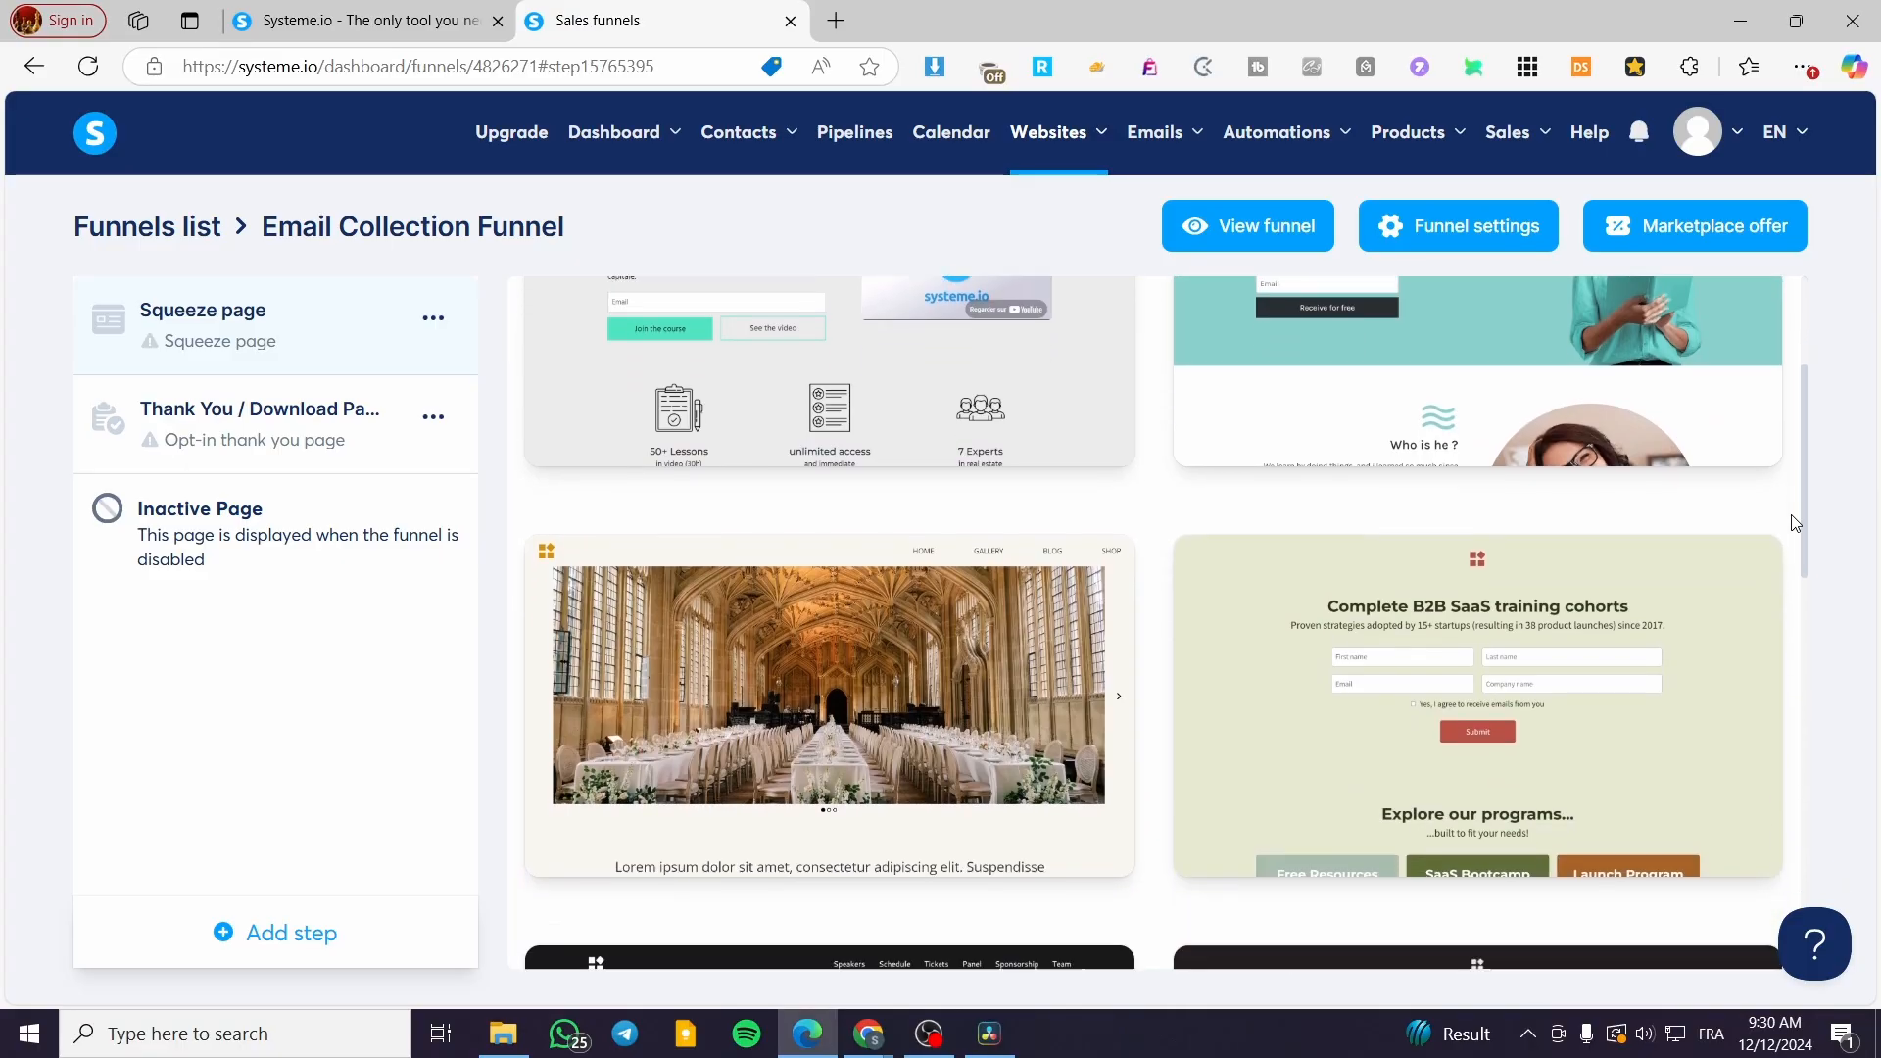
scroll(1796, 521, down, 8)
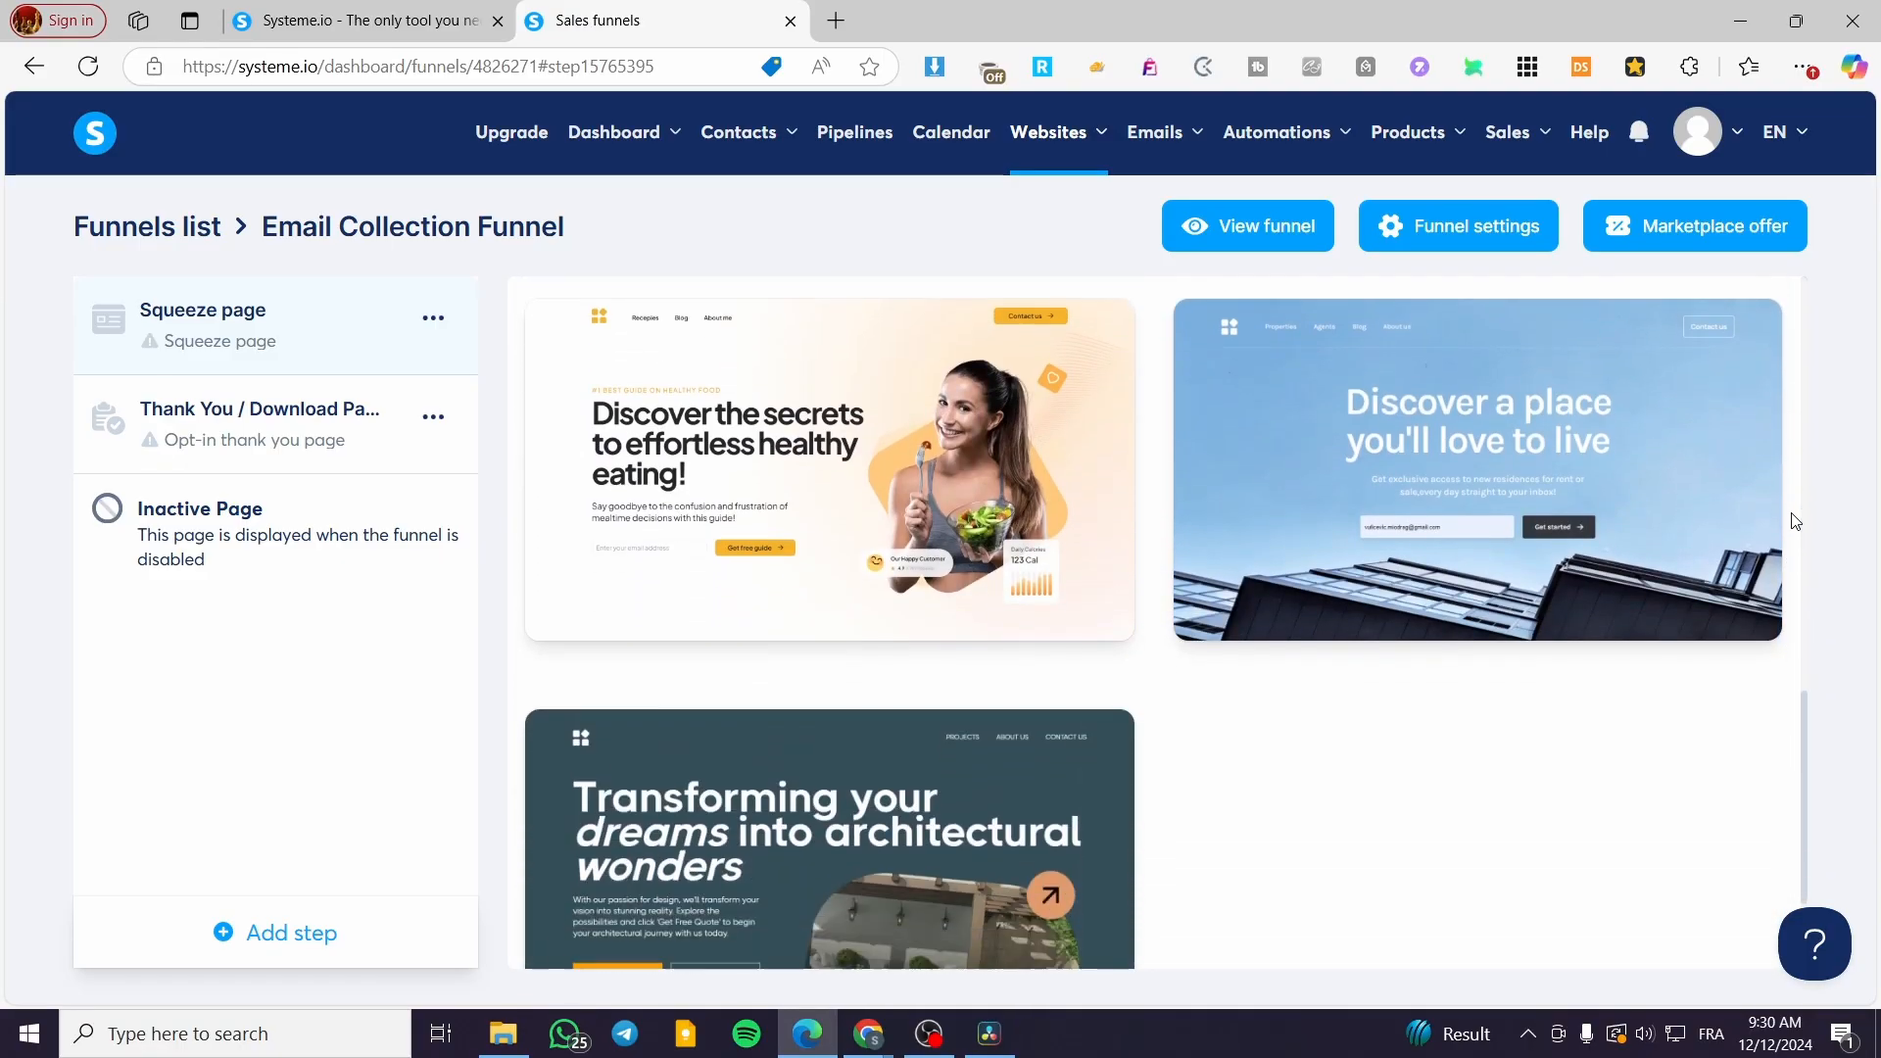
scroll(1795, 521, down, 2)
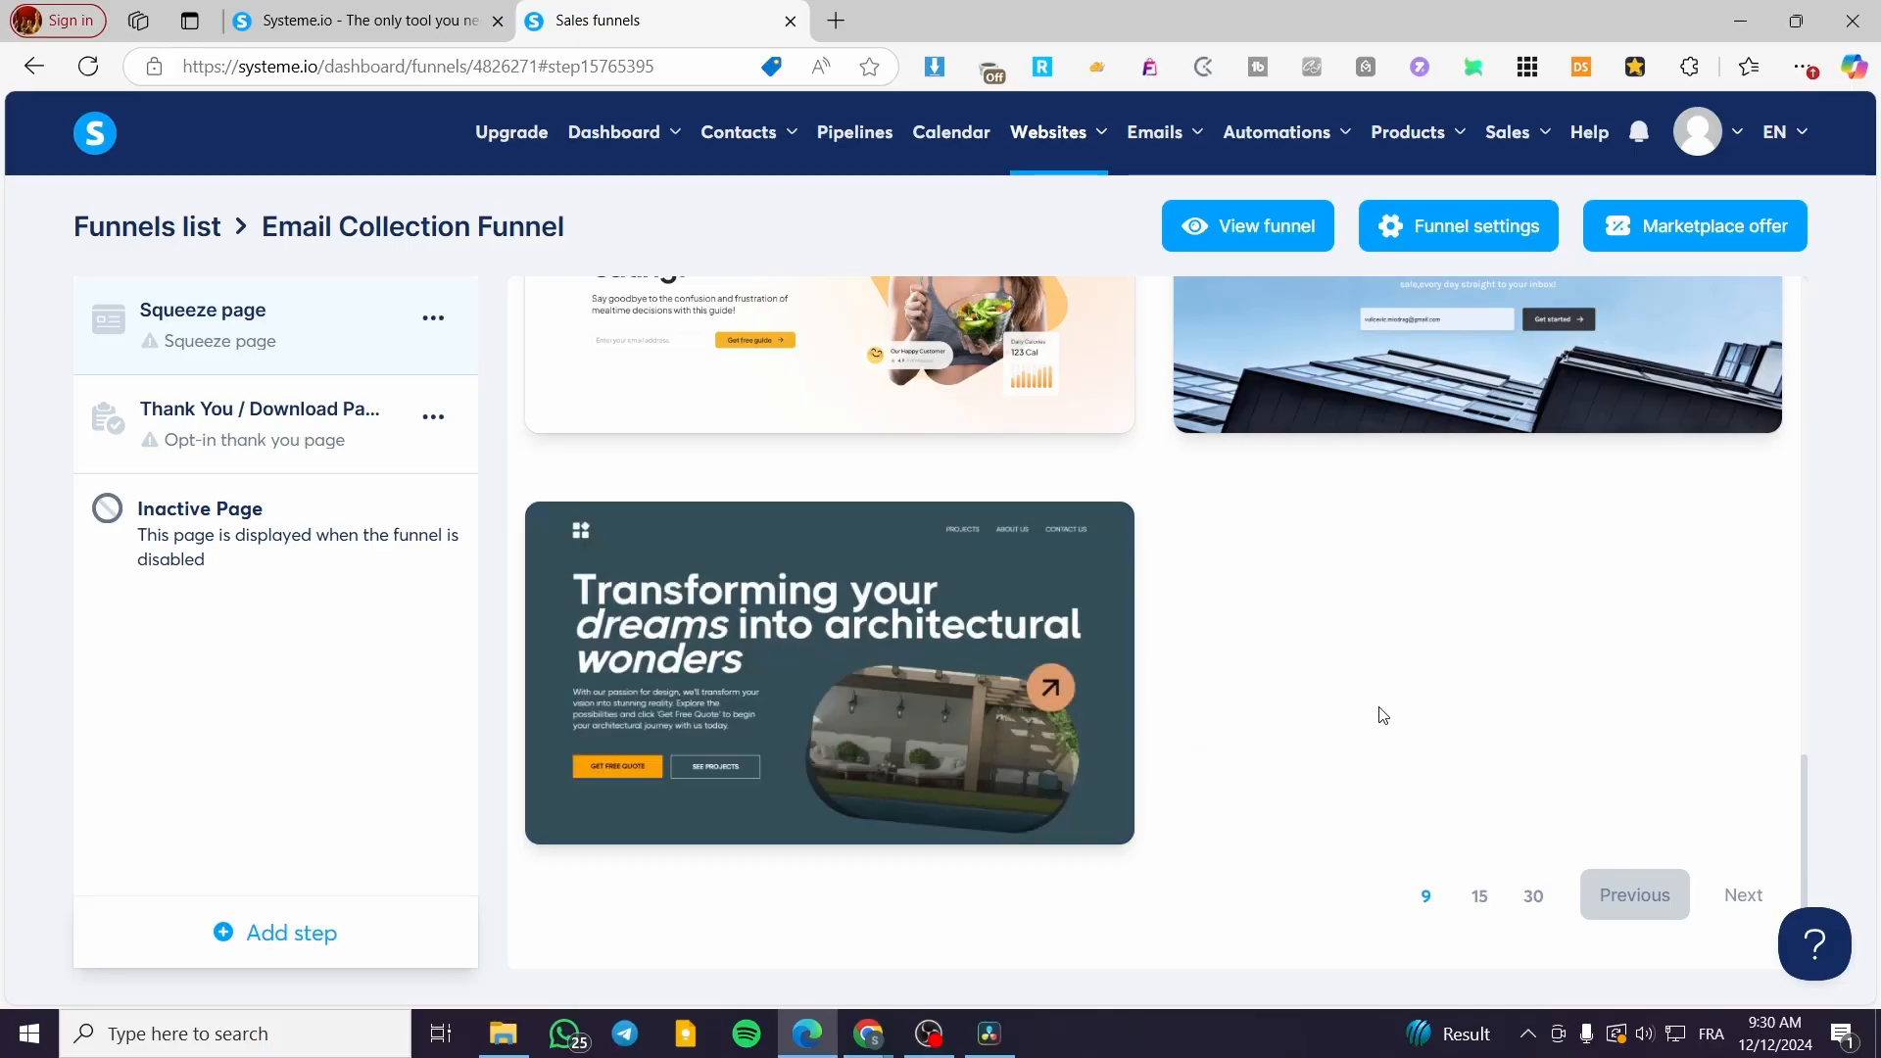
scroll(1381, 713, up, 9)
scroll(1387, 712, up, 5)
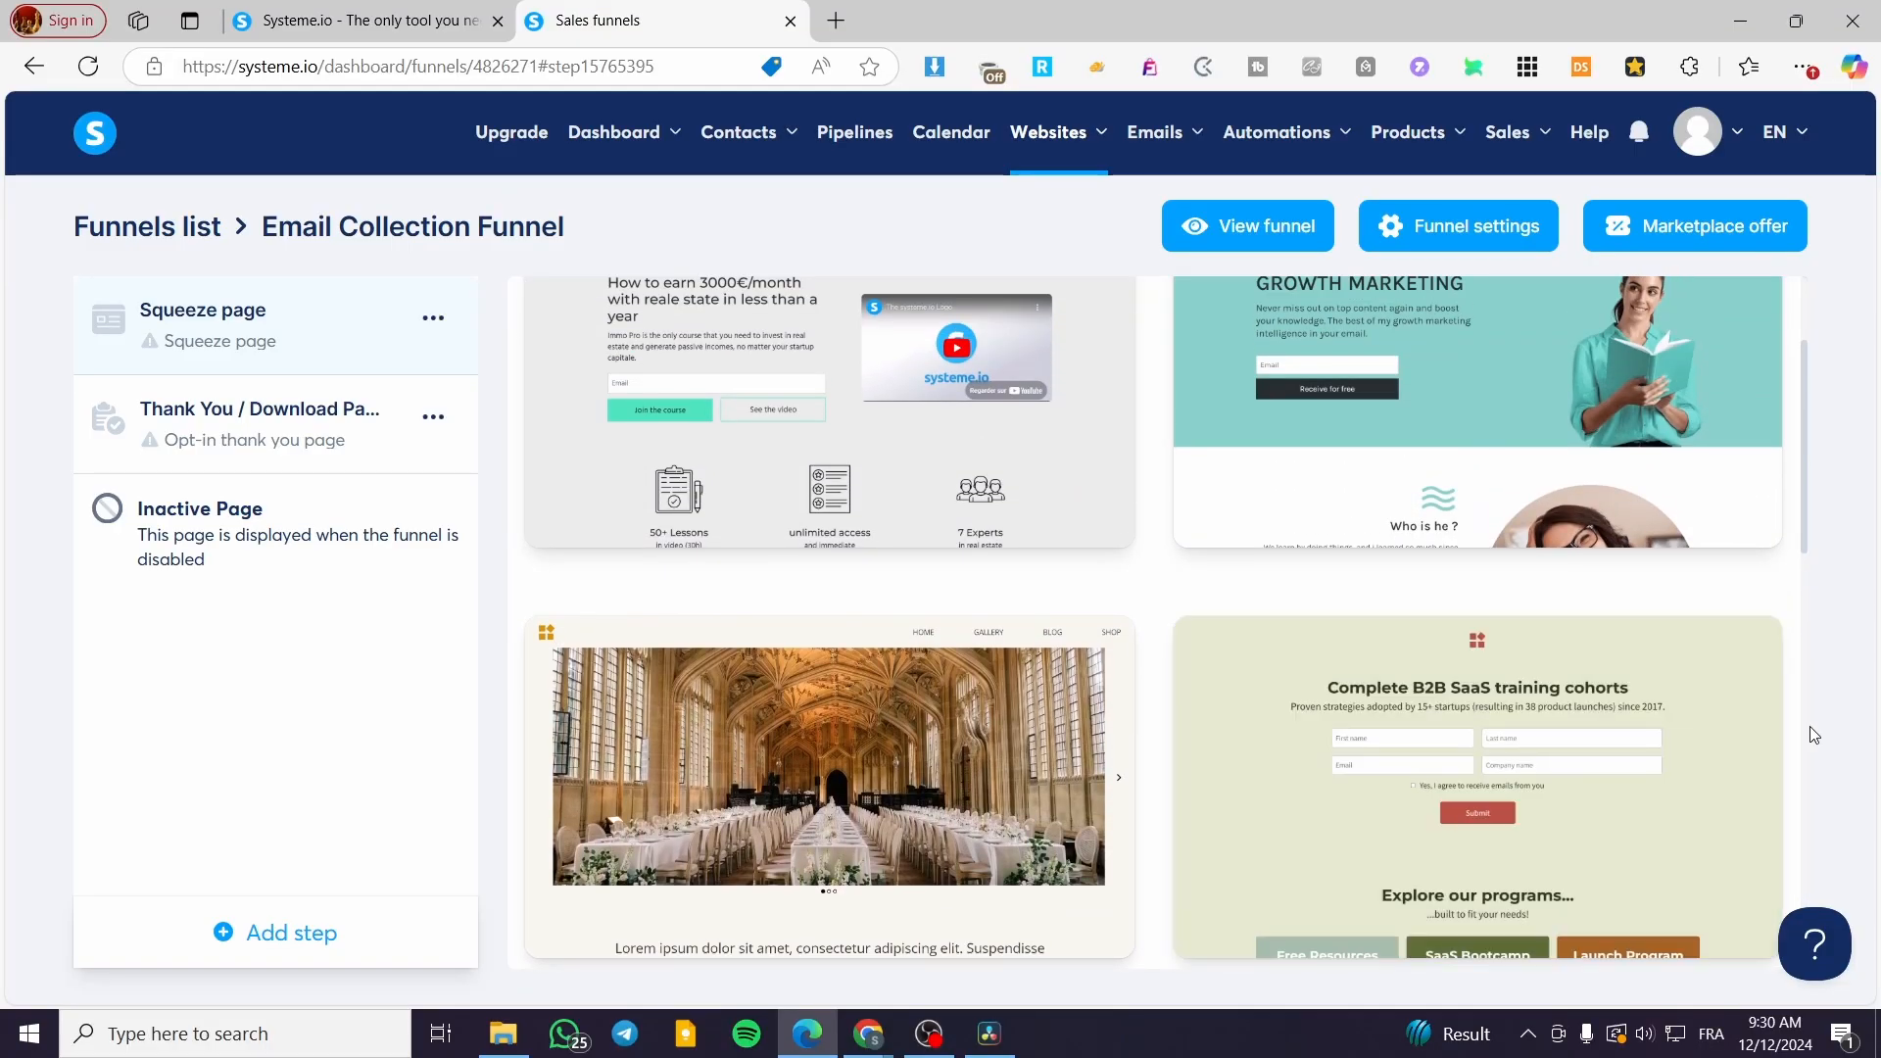
scroll(1519, 713, up, 2)
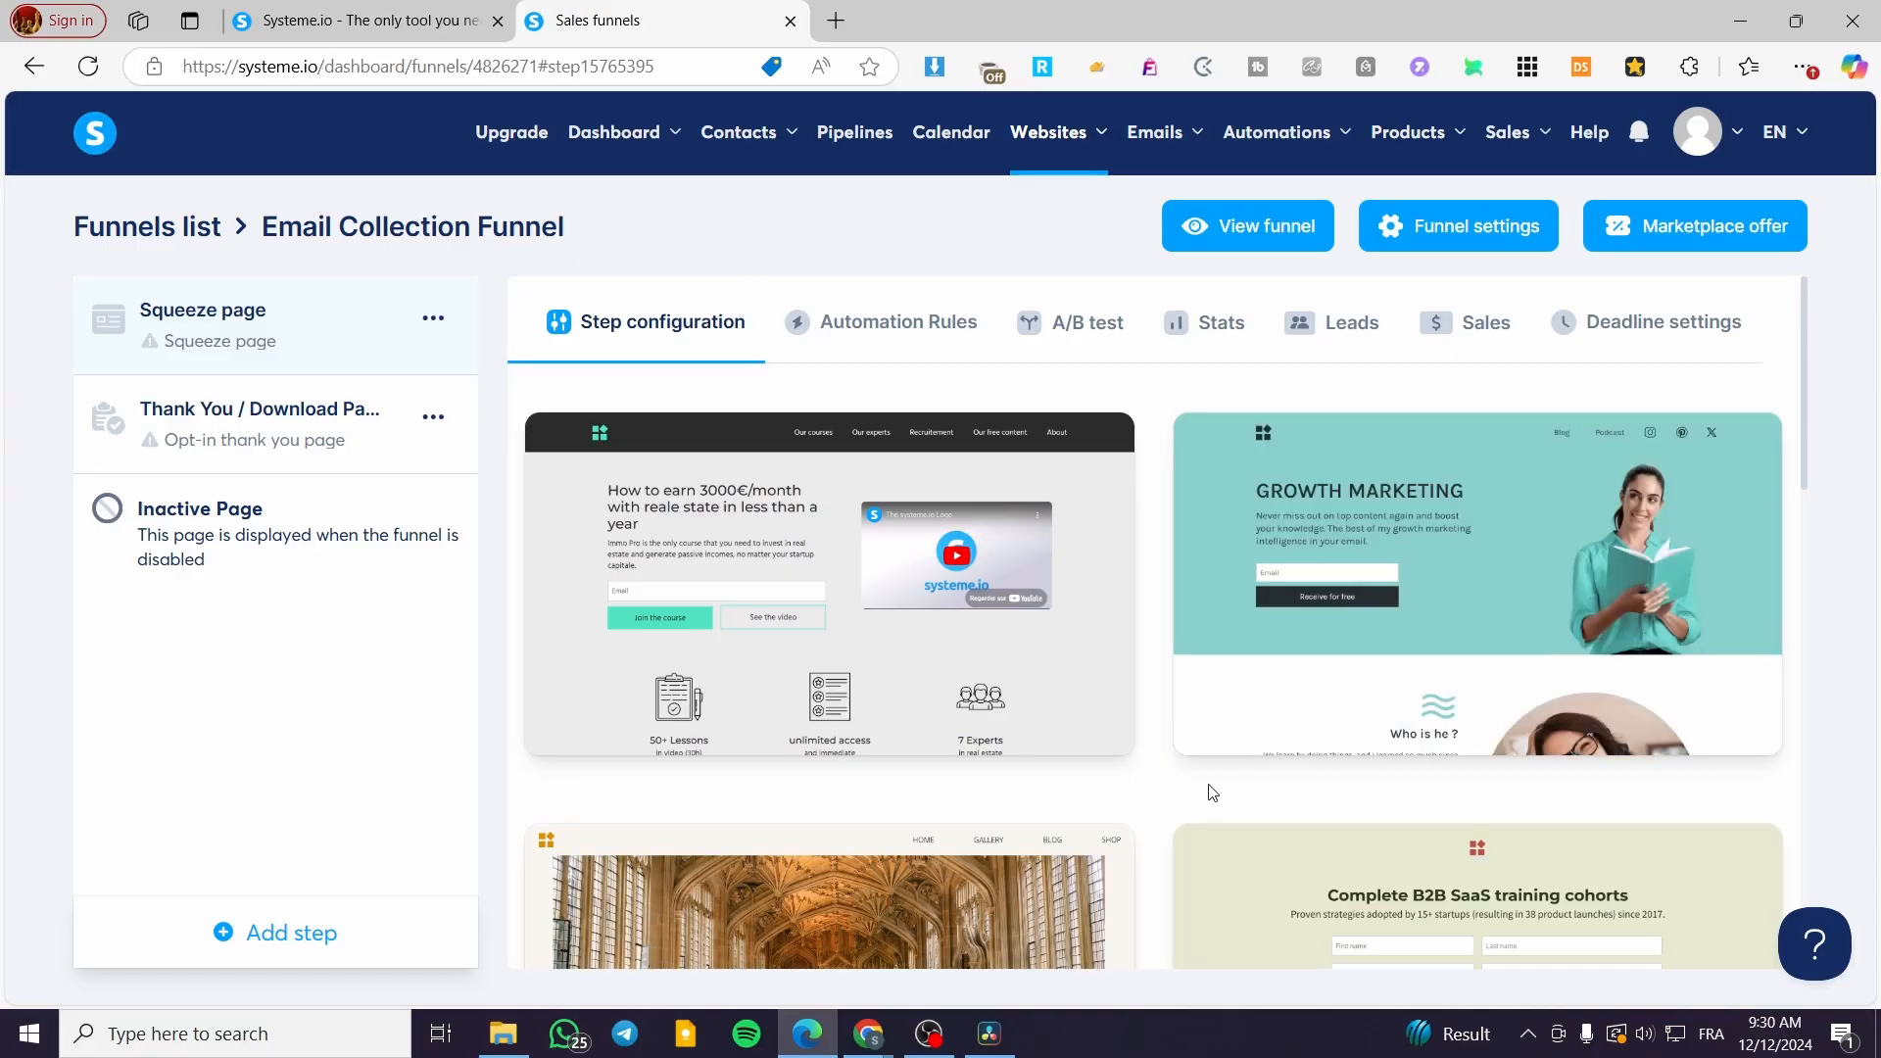
scroll(1183, 775, down, 4)
scroll(1183, 775, down, 10)
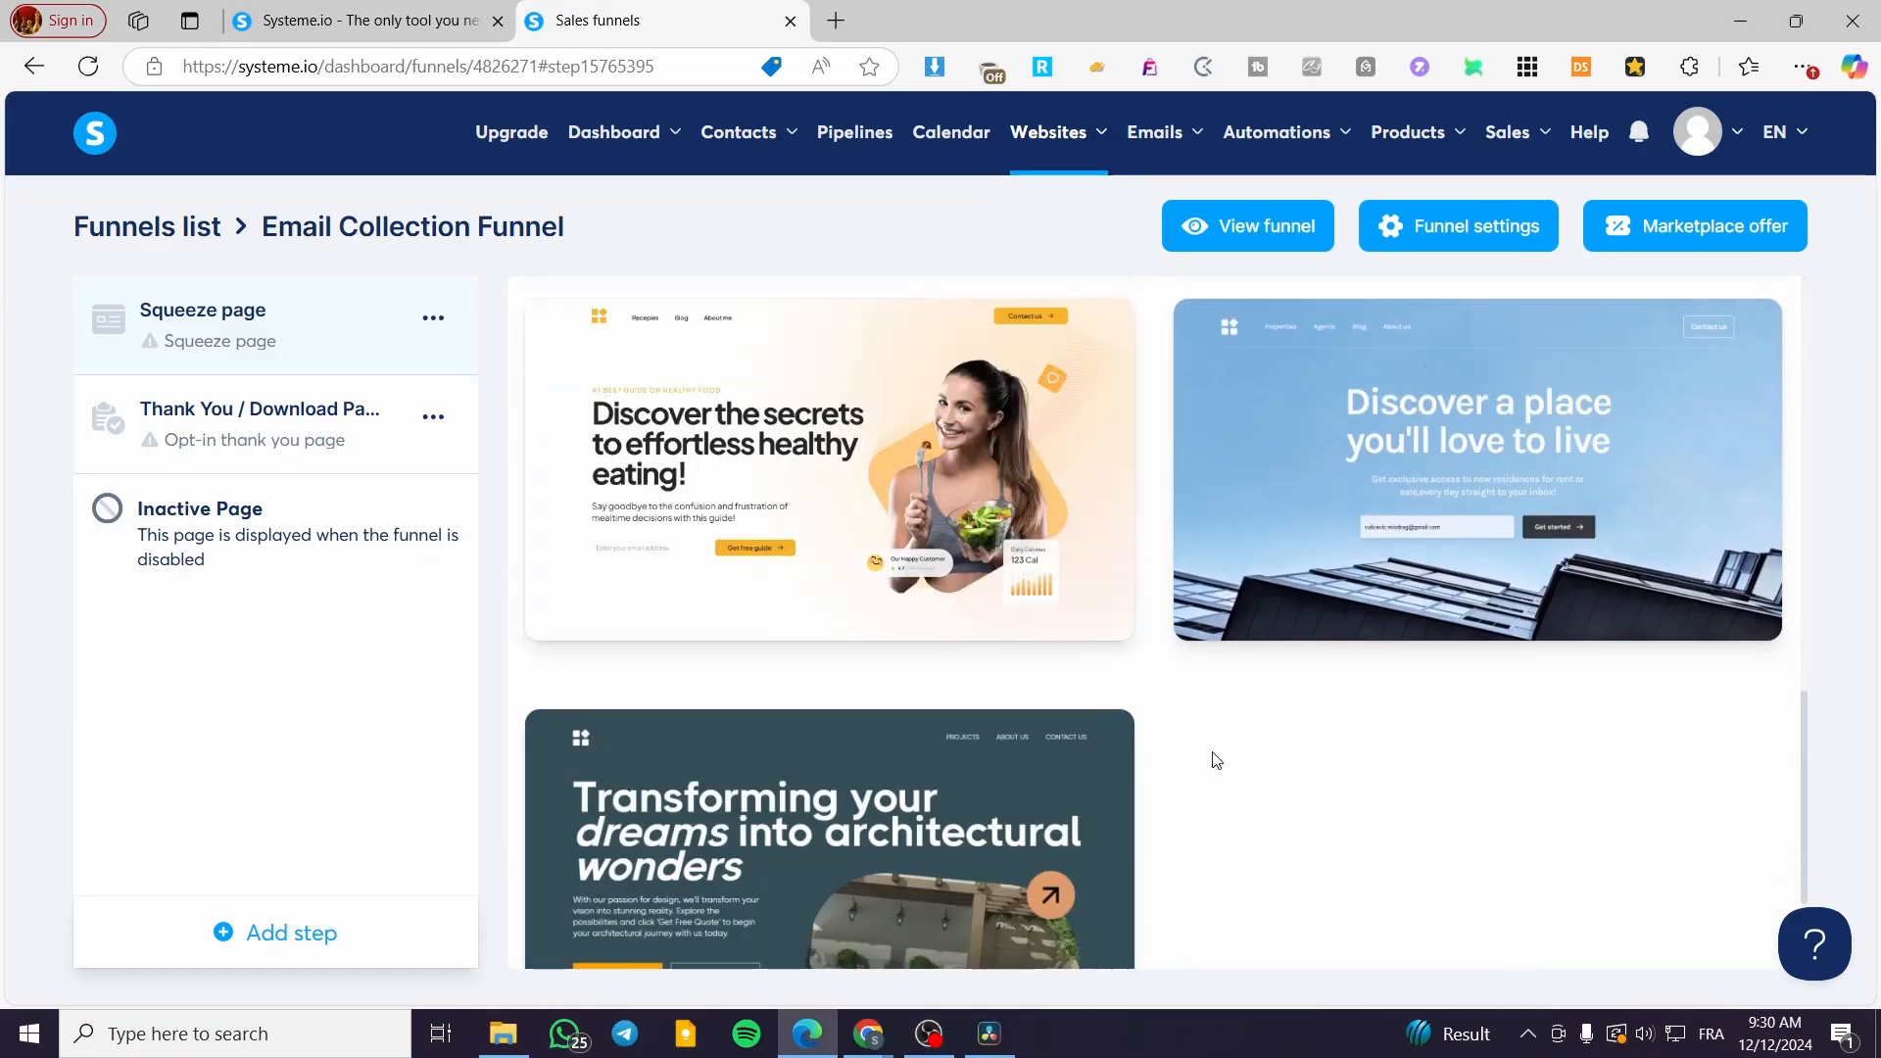
scroll(1523, 773, up, 10)
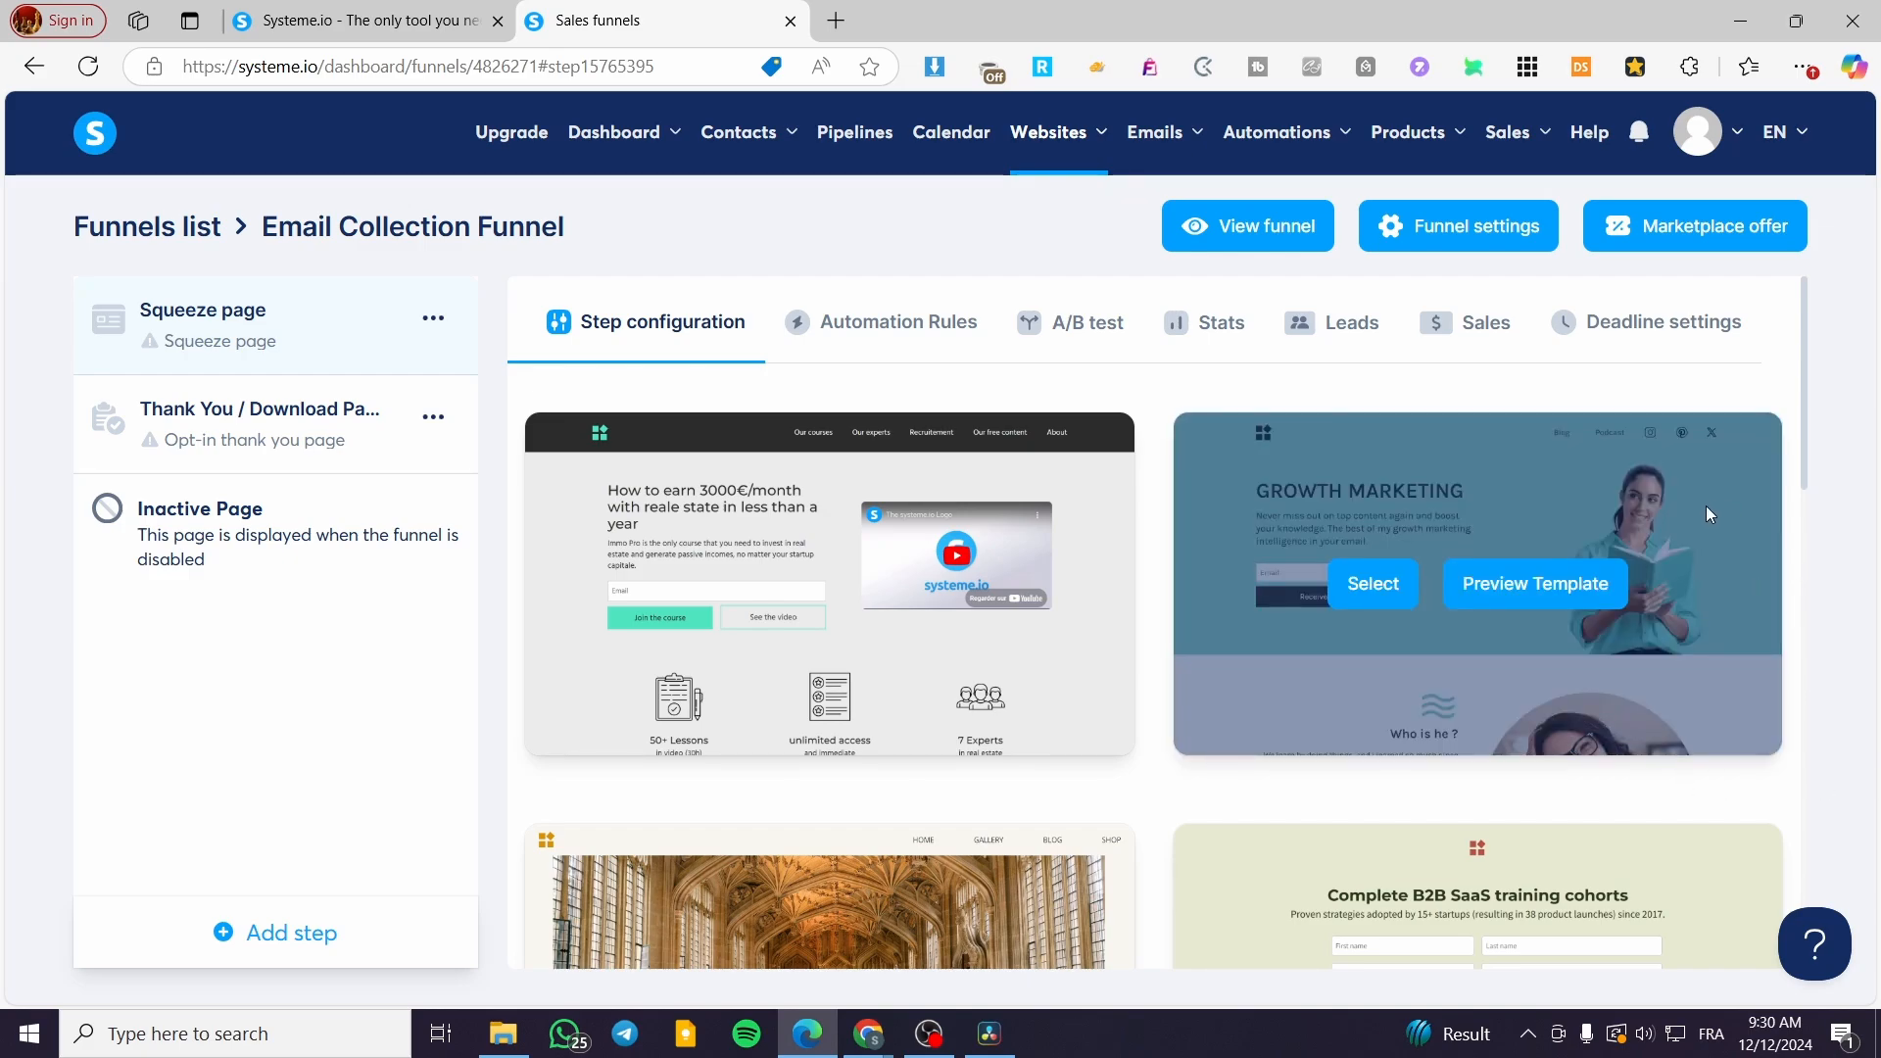
Step: Apply the Growth Marketing template and start replacing the random URL path
click(1371, 585)
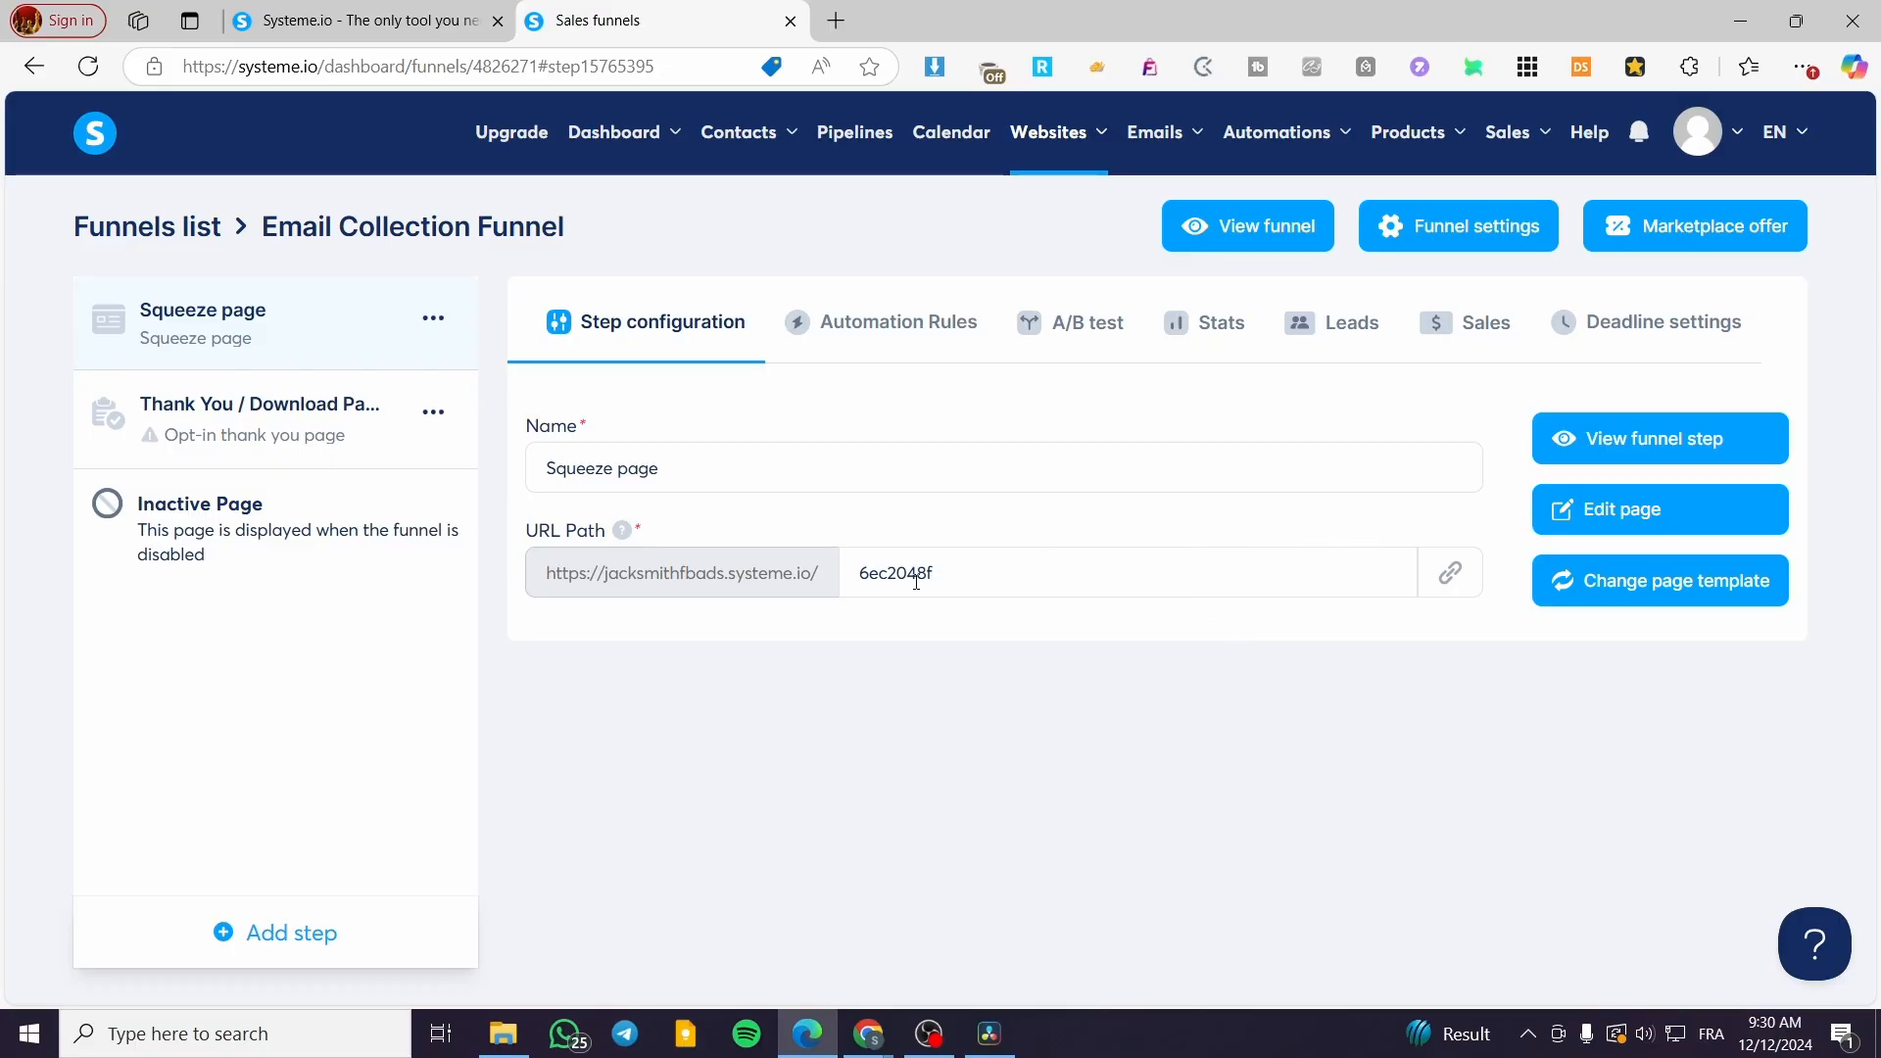
drag(1004, 586, 805, 573)
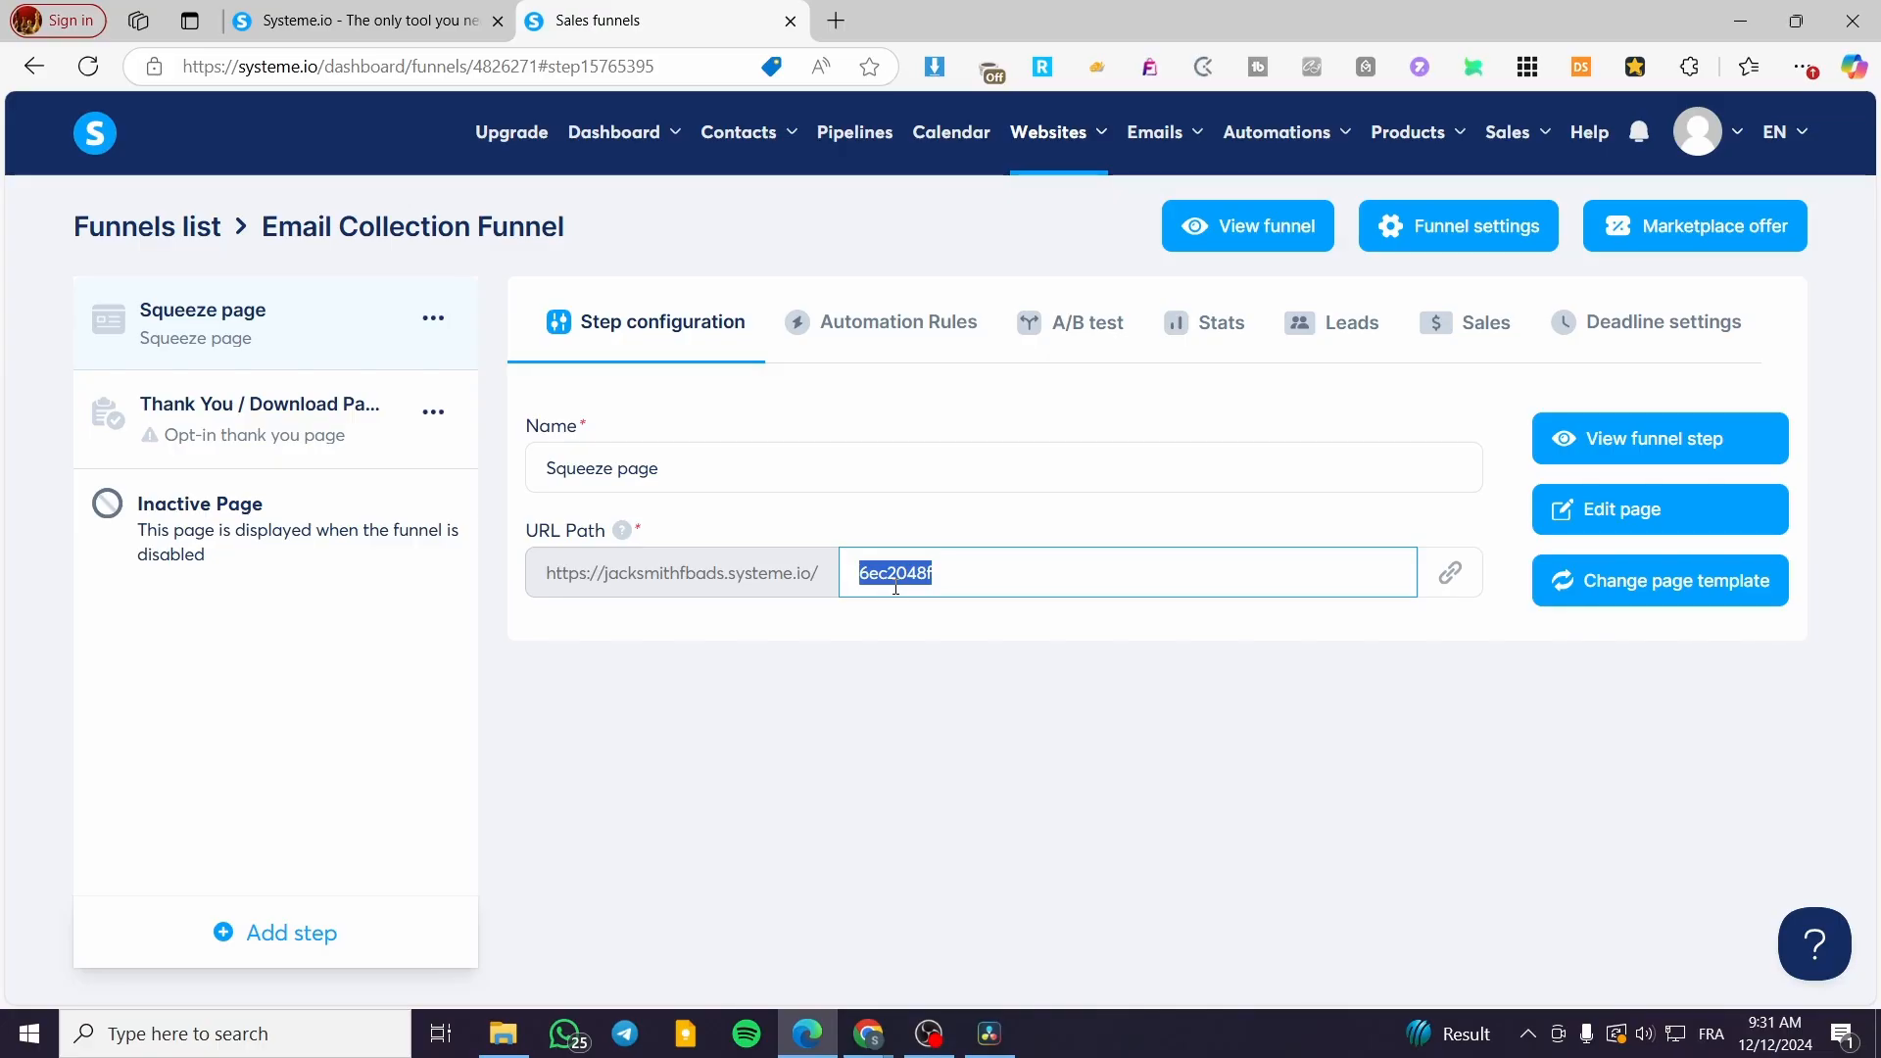
text(Newsletter)
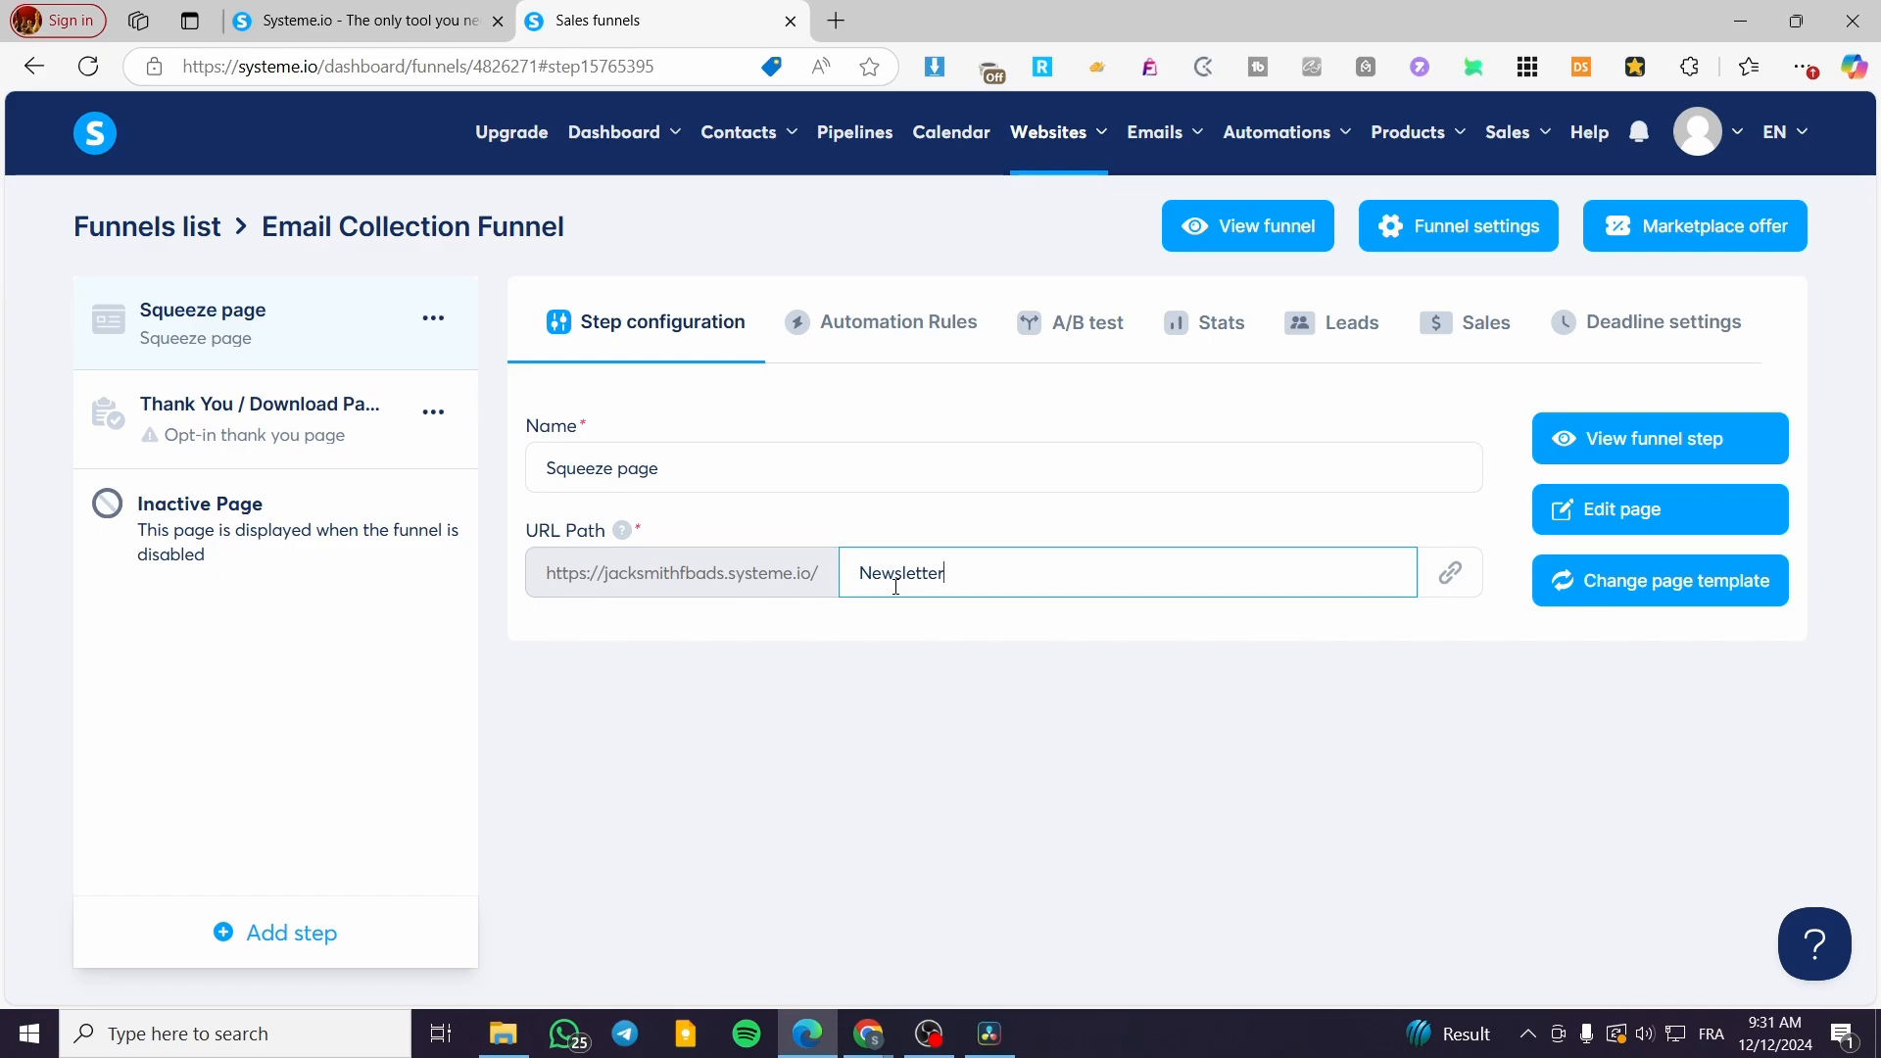
text(-signup)
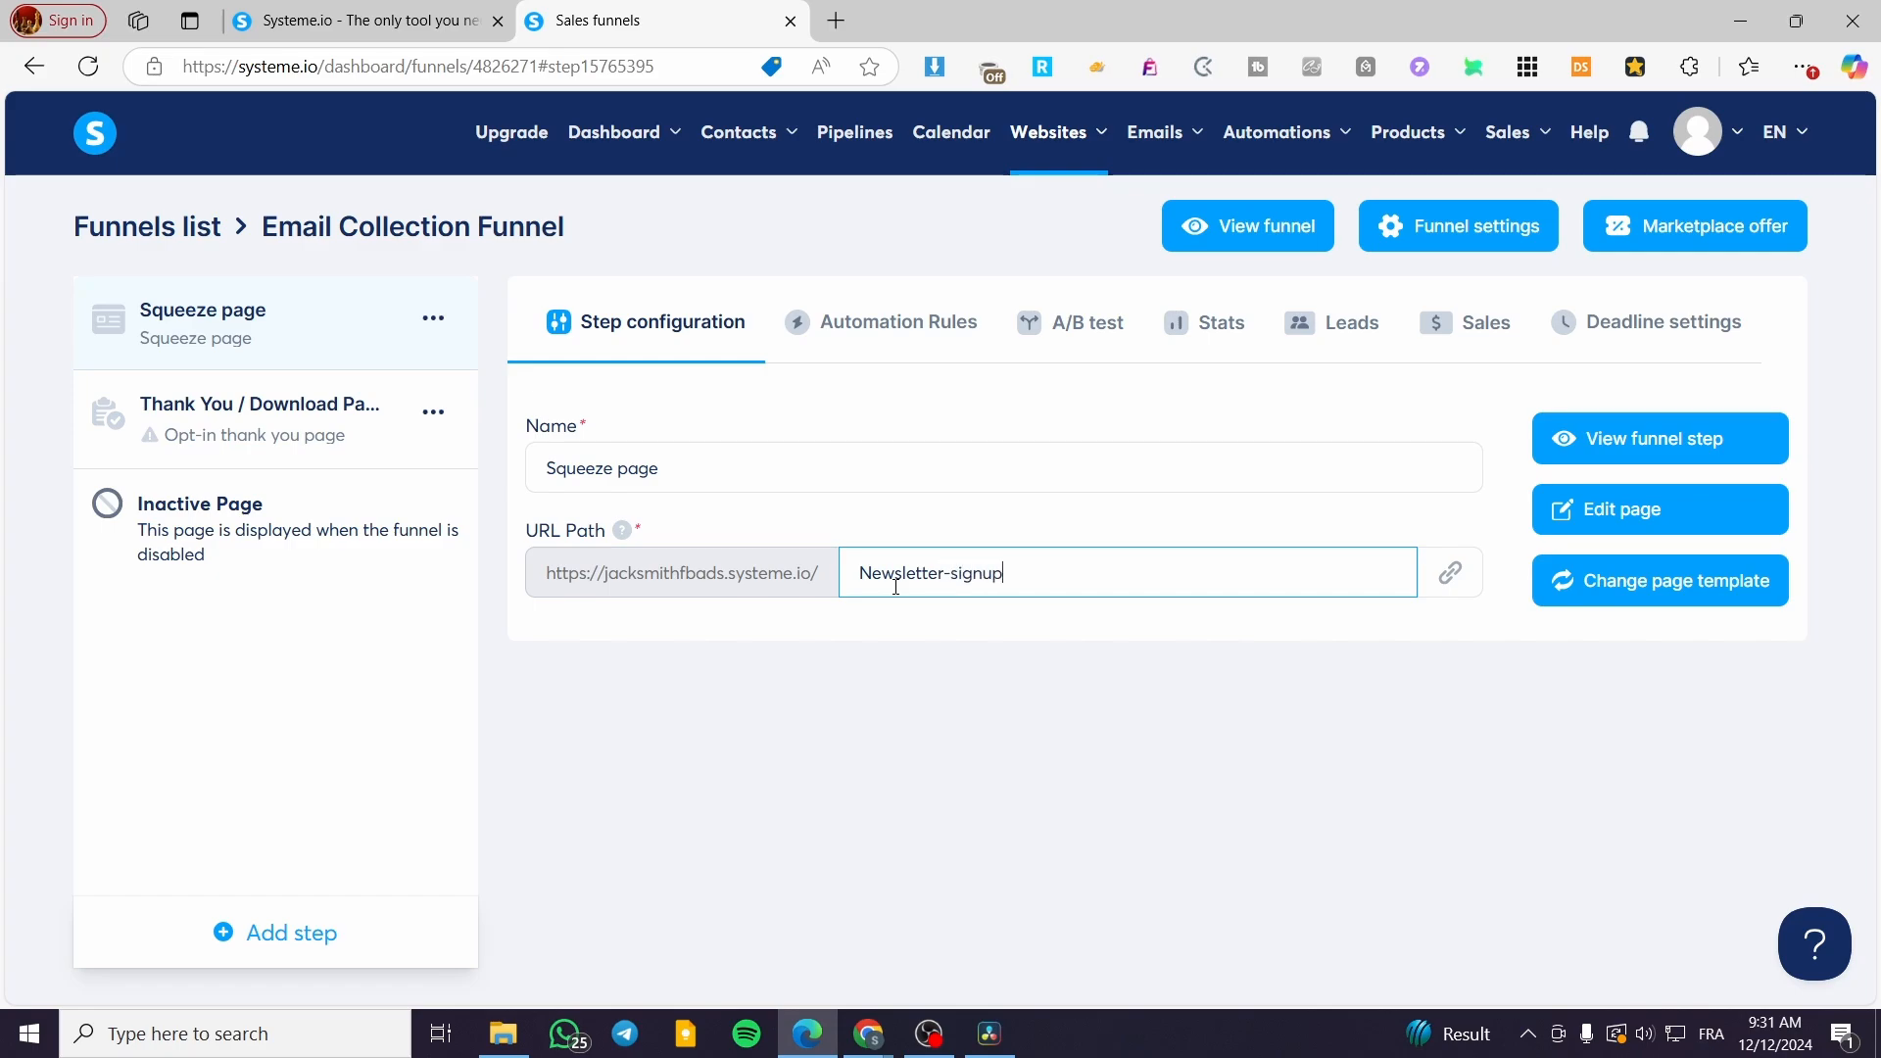
click(944, 672)
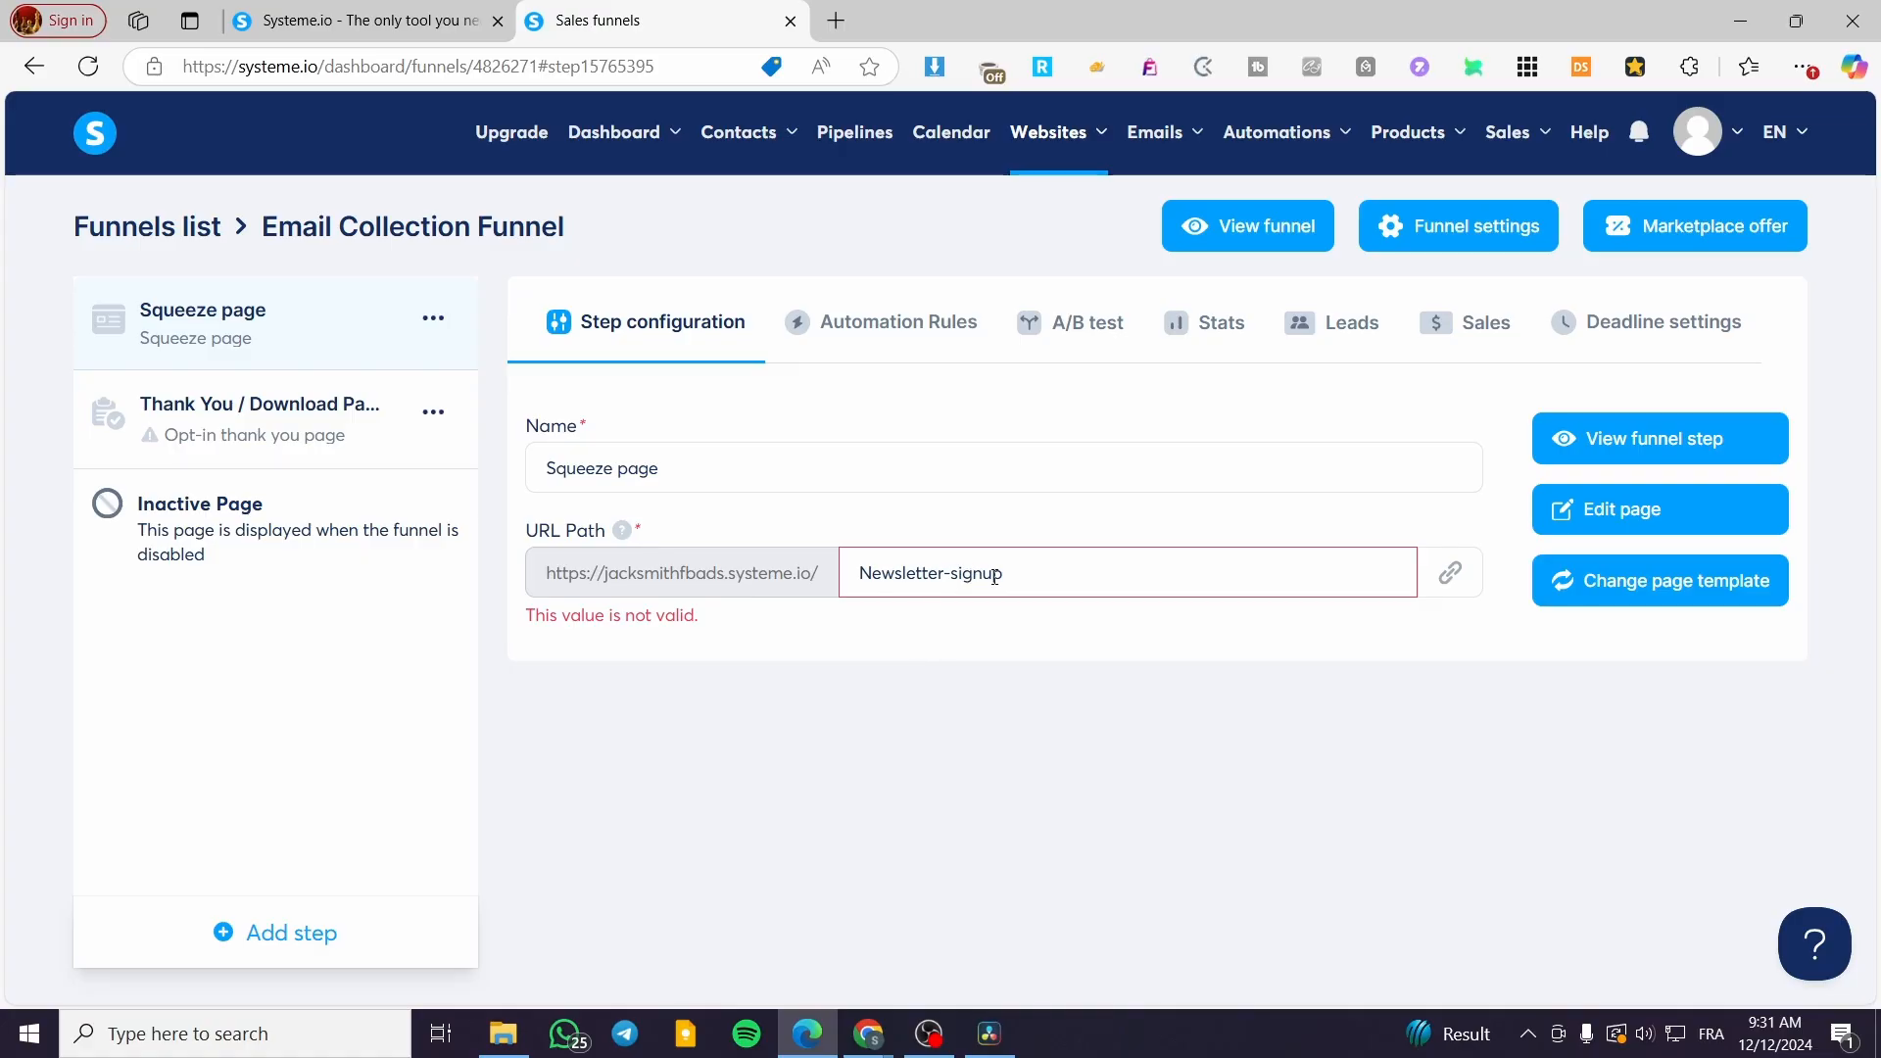
double_click(947, 576)
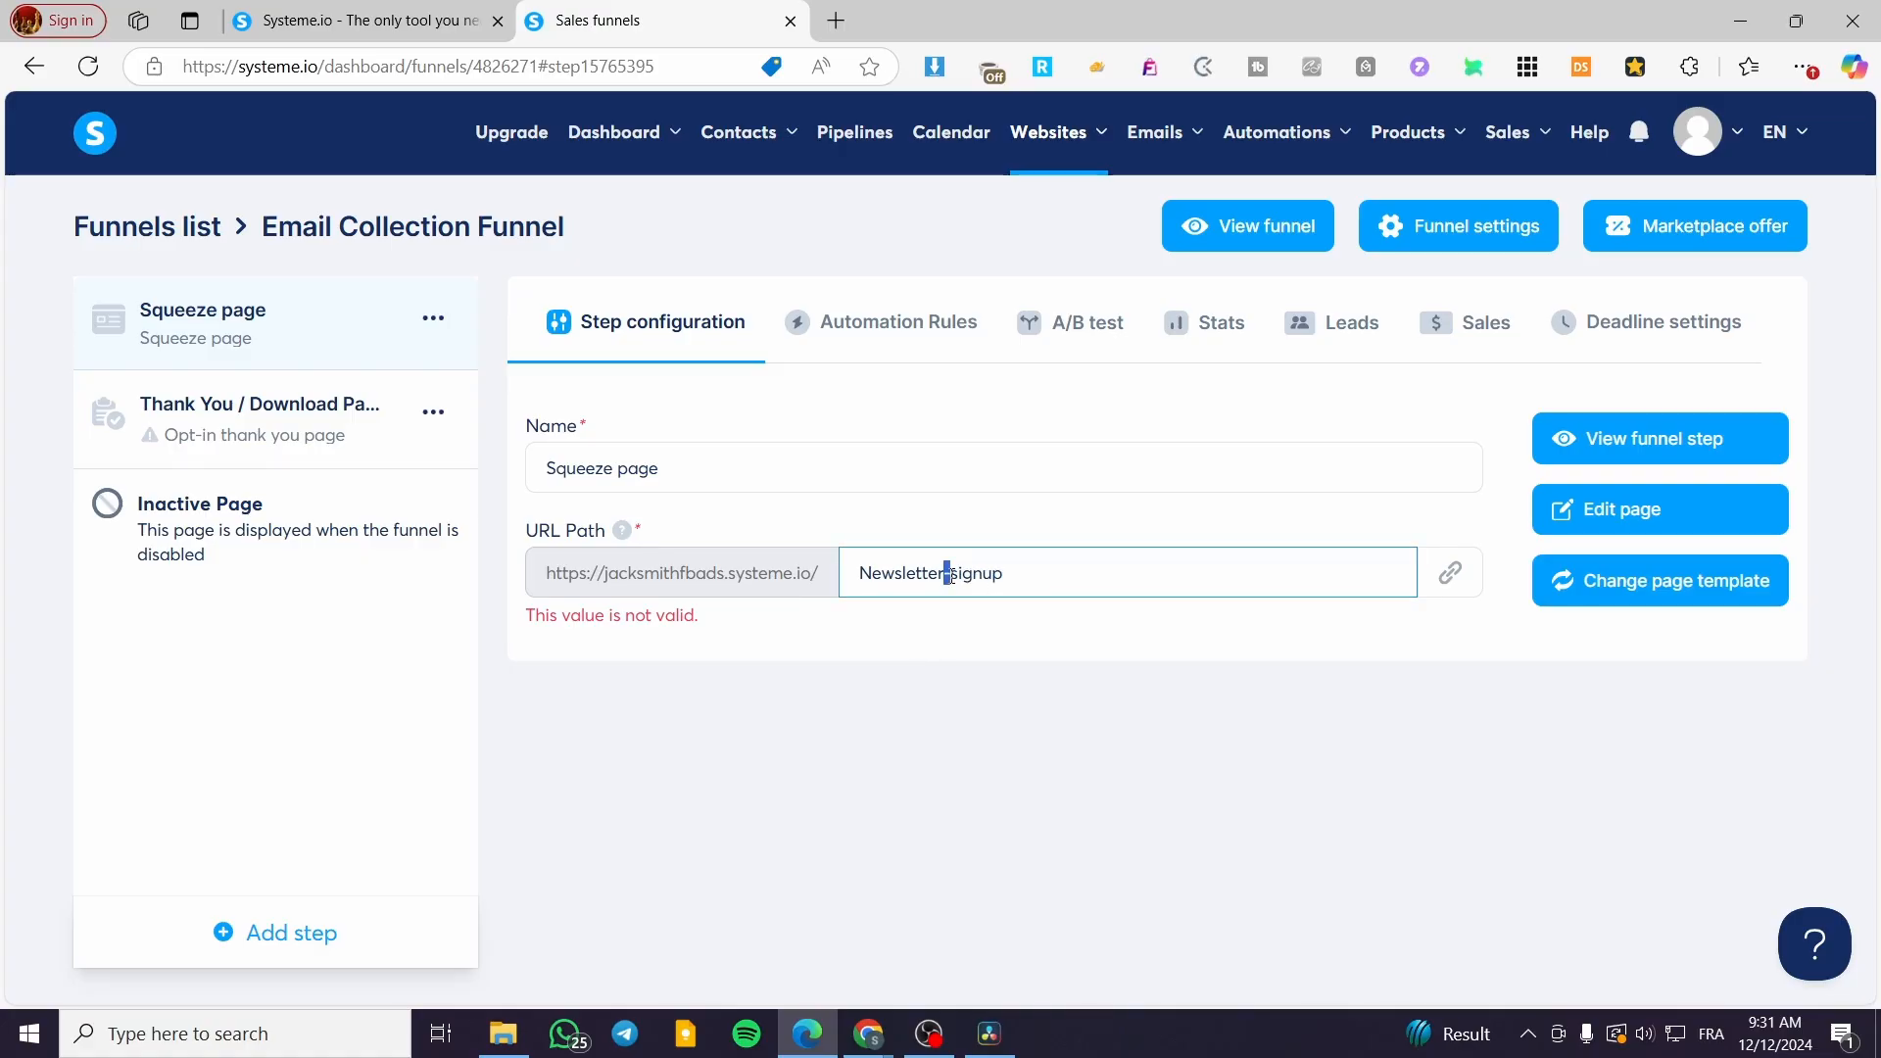
text(_)
click(1029, 670)
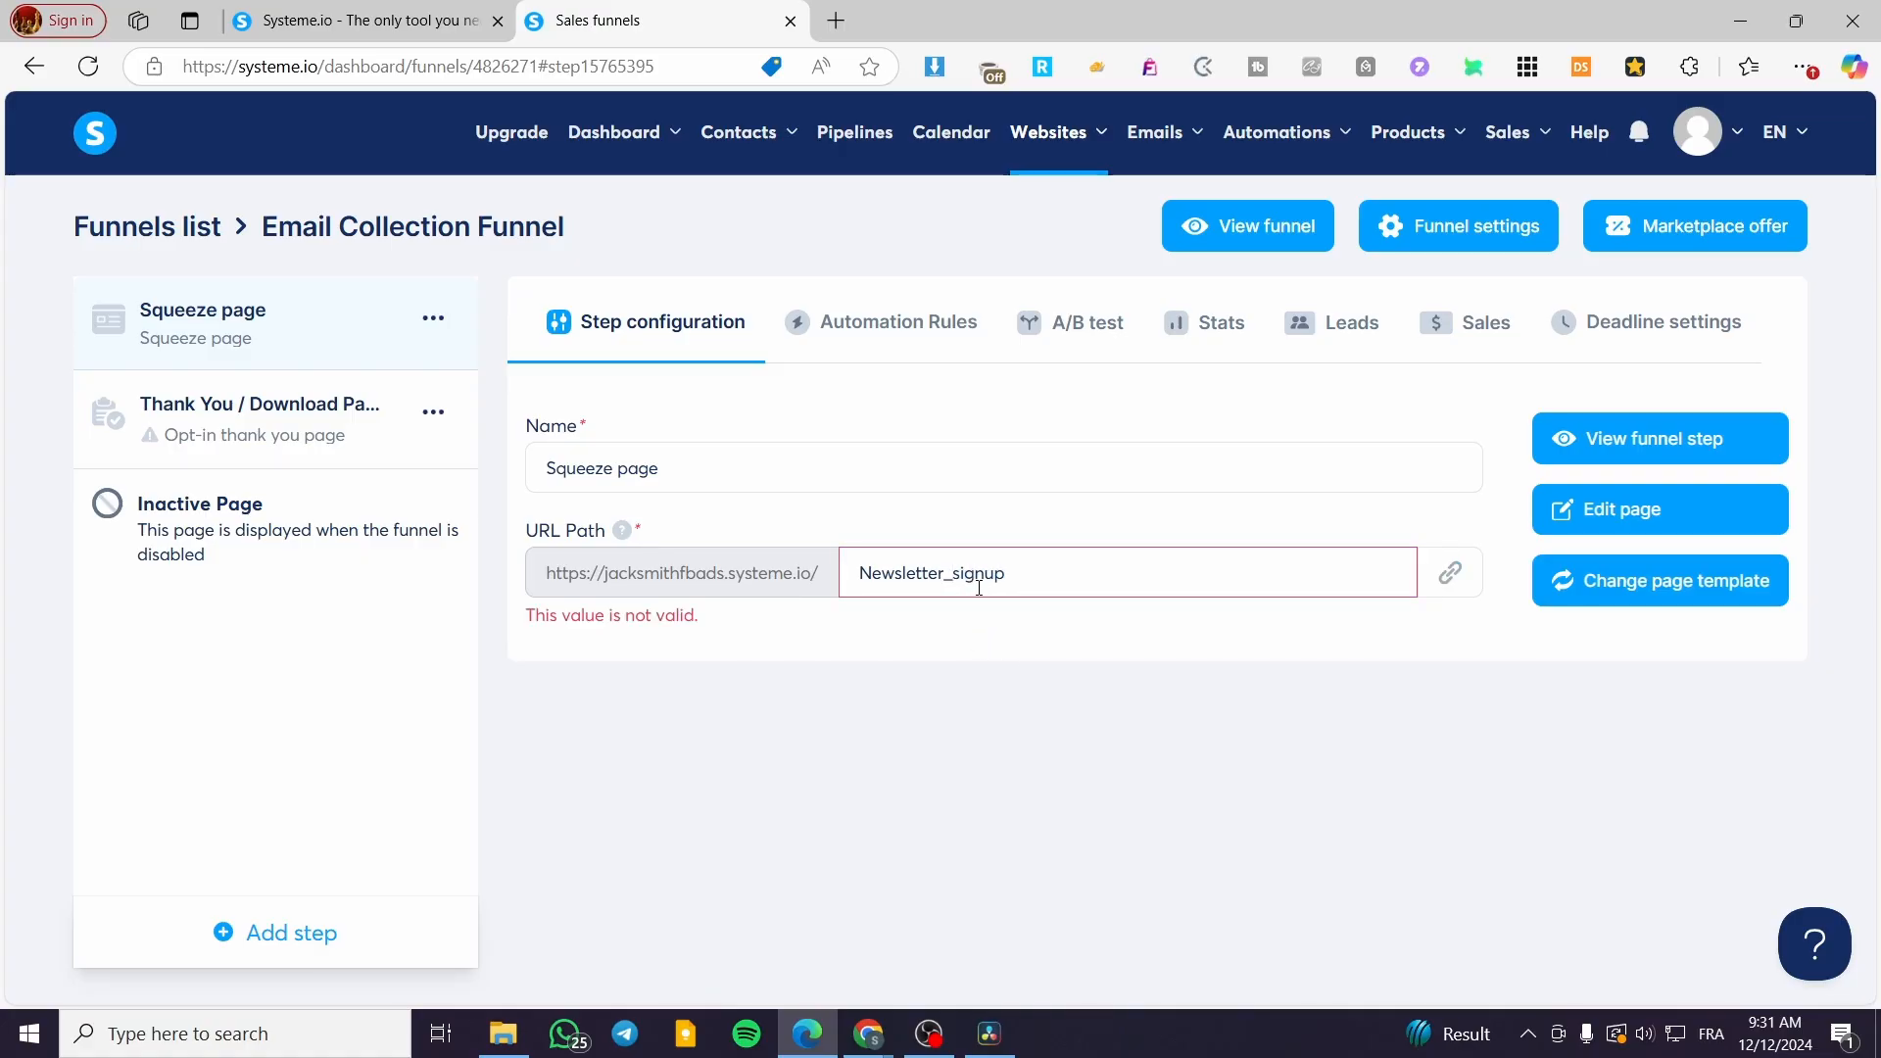
Step: Trim the squeeze page URL path down to lowercase 'newsletter'
drag(1007, 585, 949, 586)
key(BackSpace)
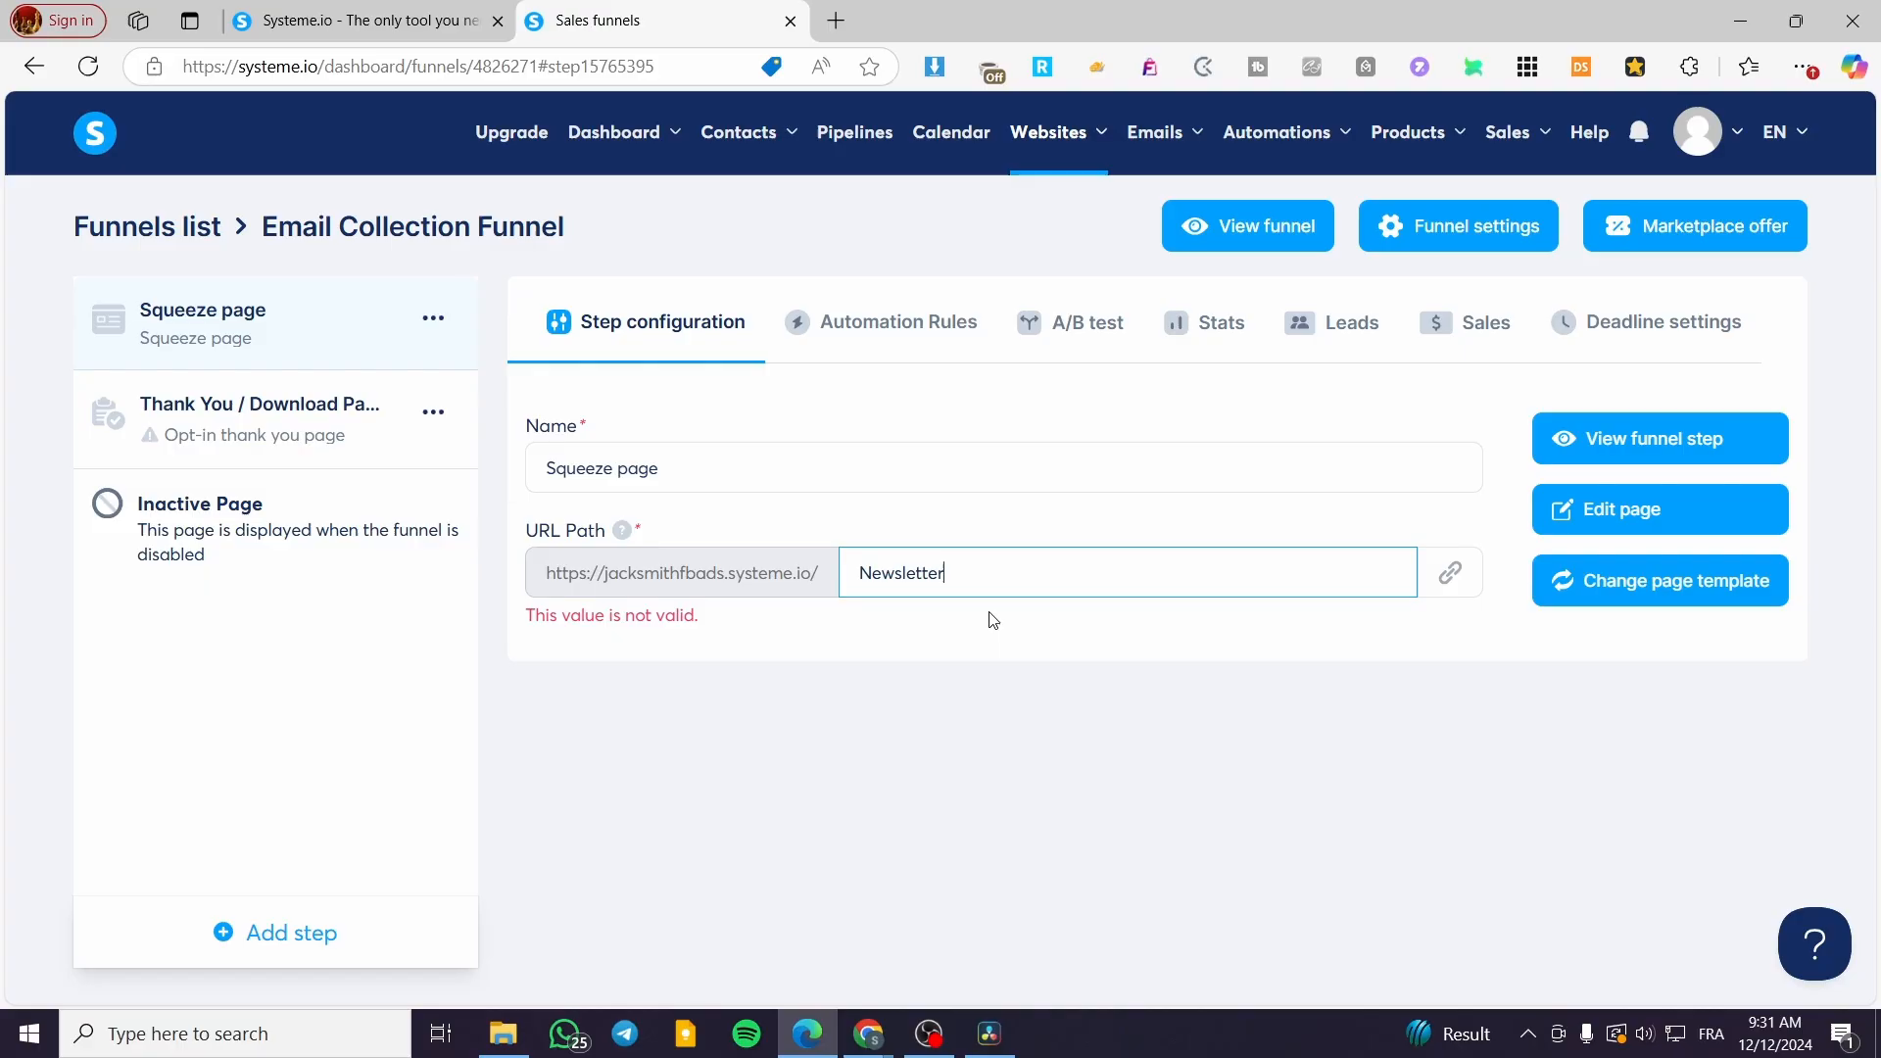
click(992, 717)
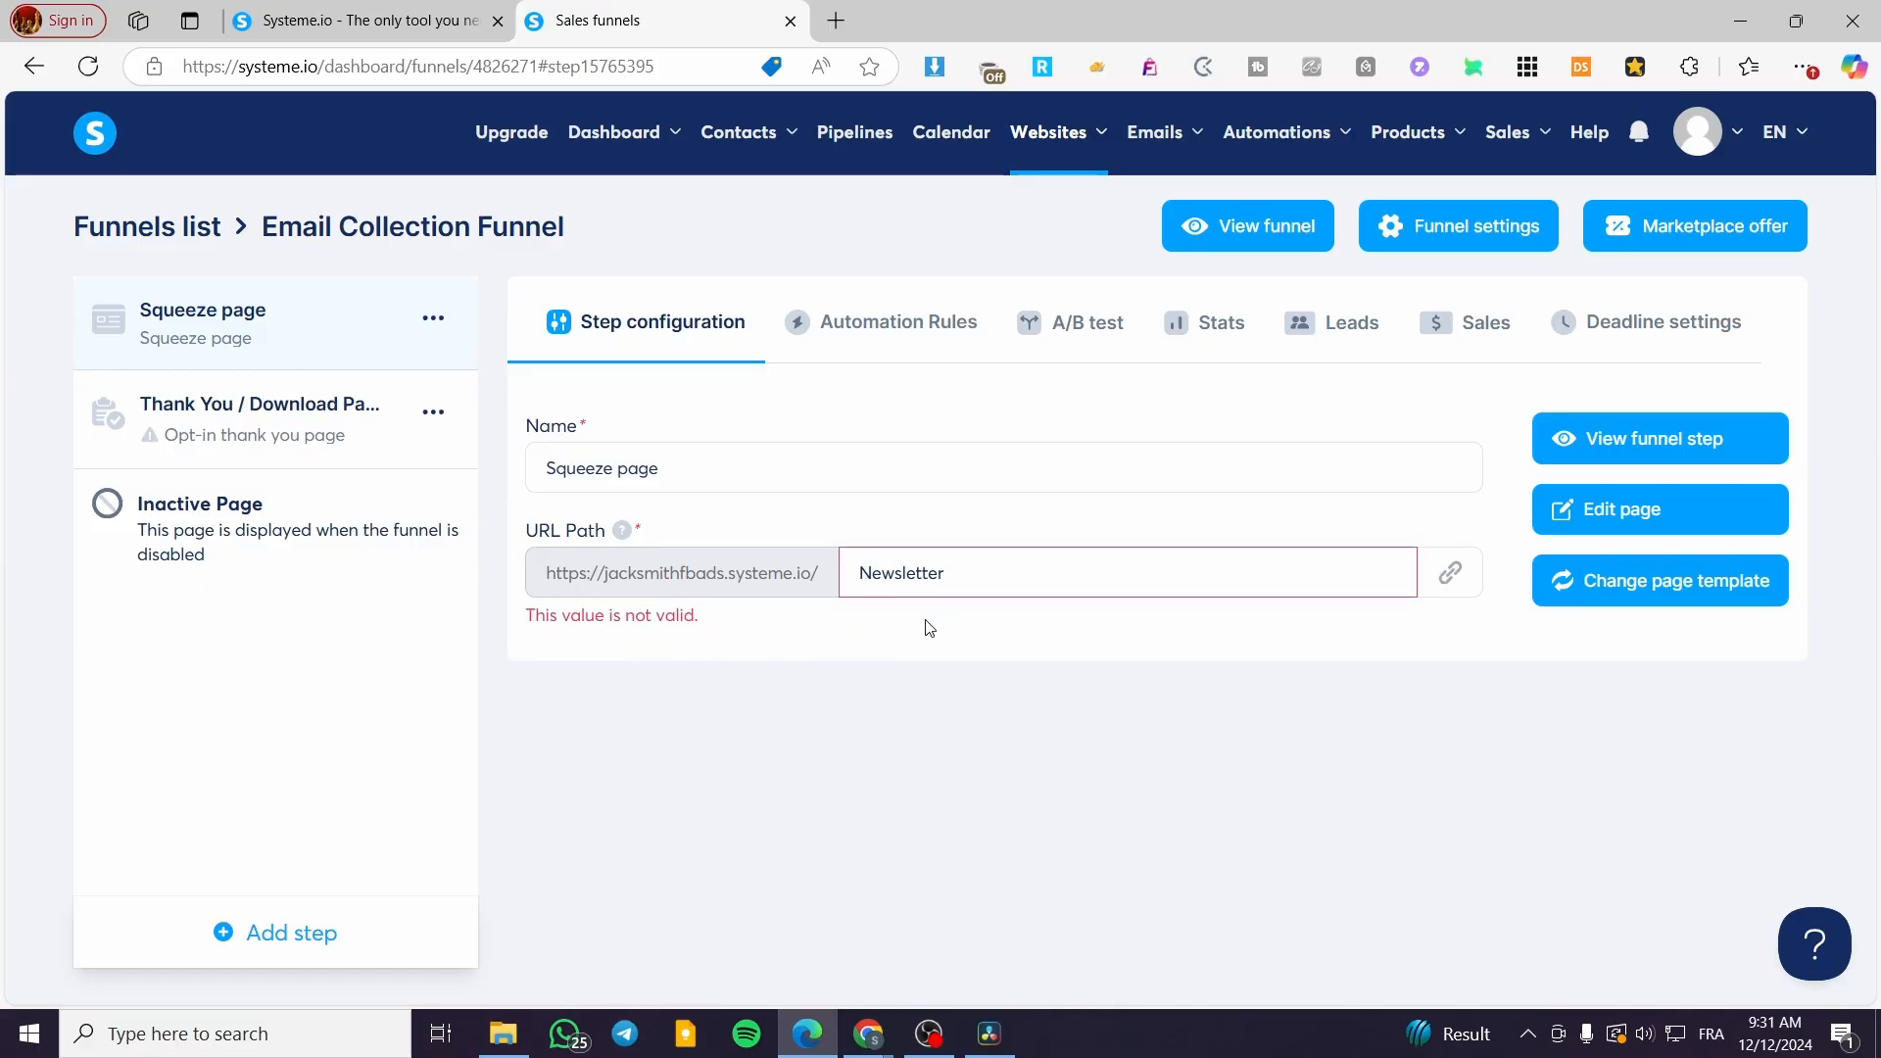
click(870, 573)
drag(870, 573, 860, 573)
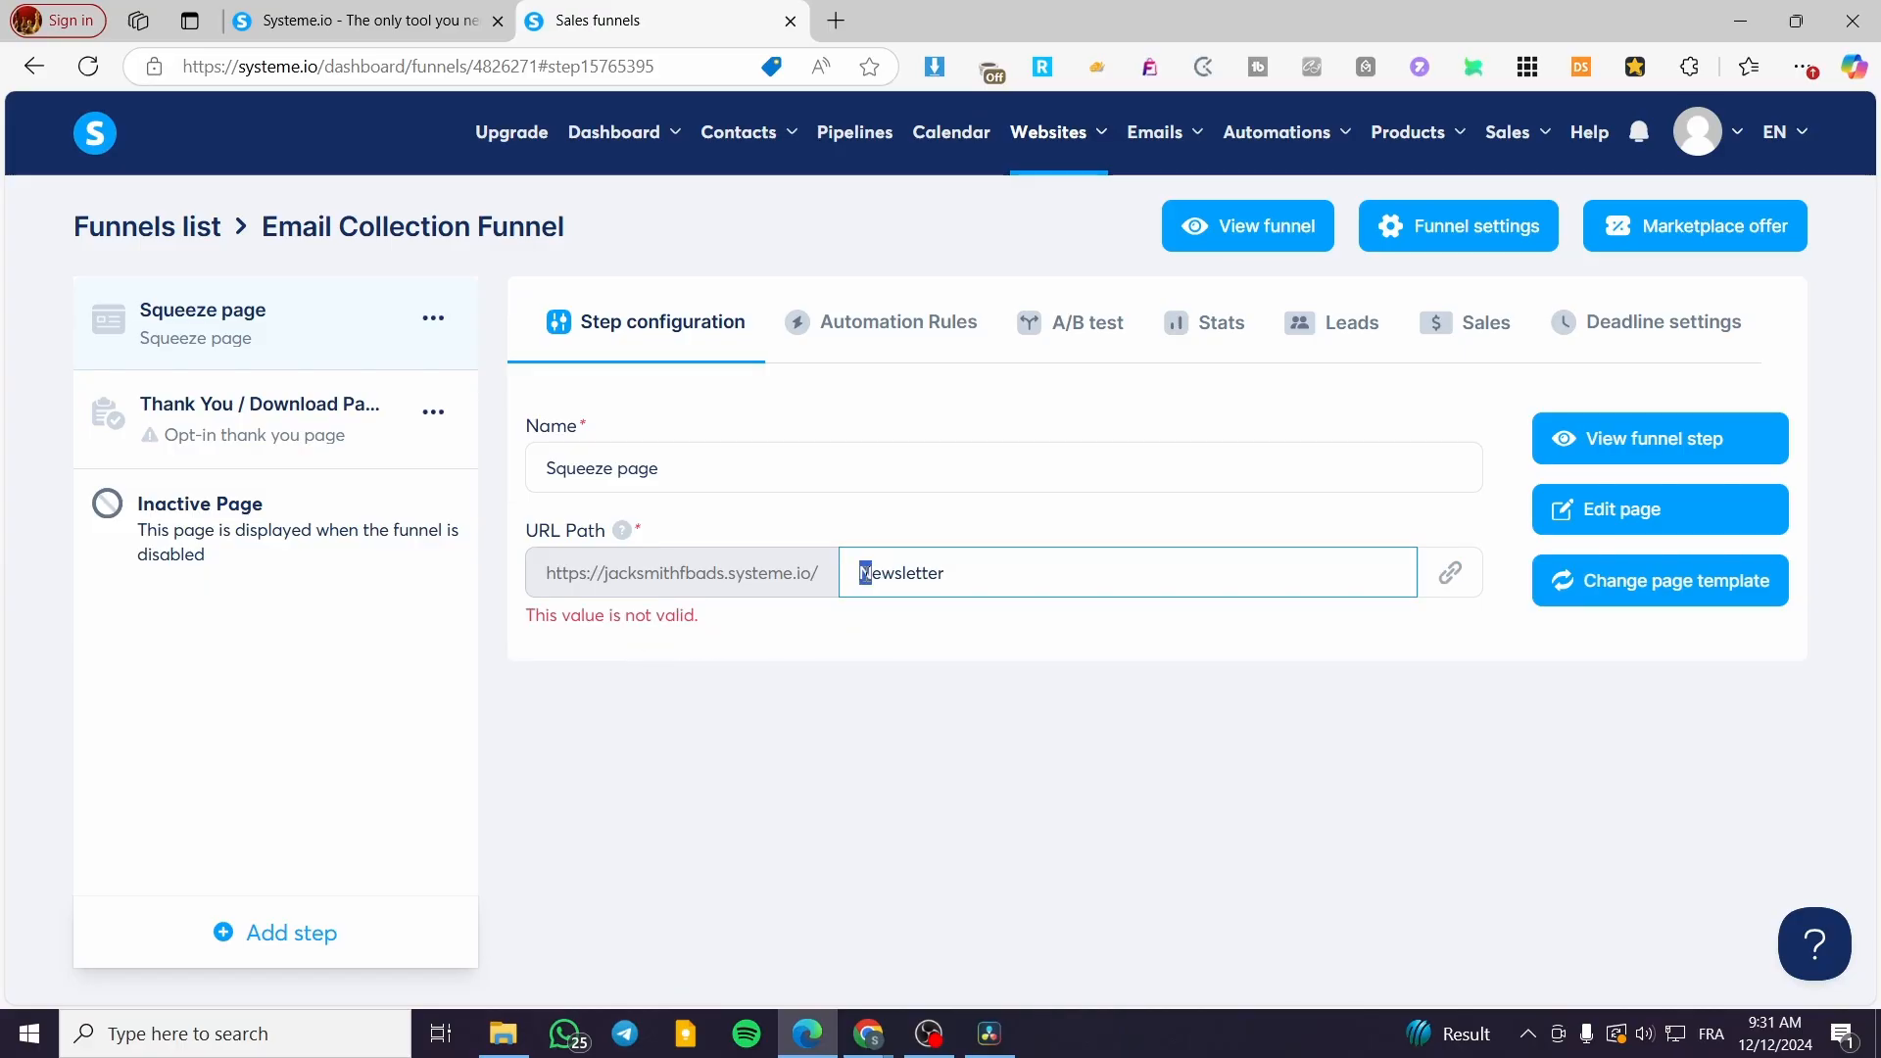
text(n)
click(911, 712)
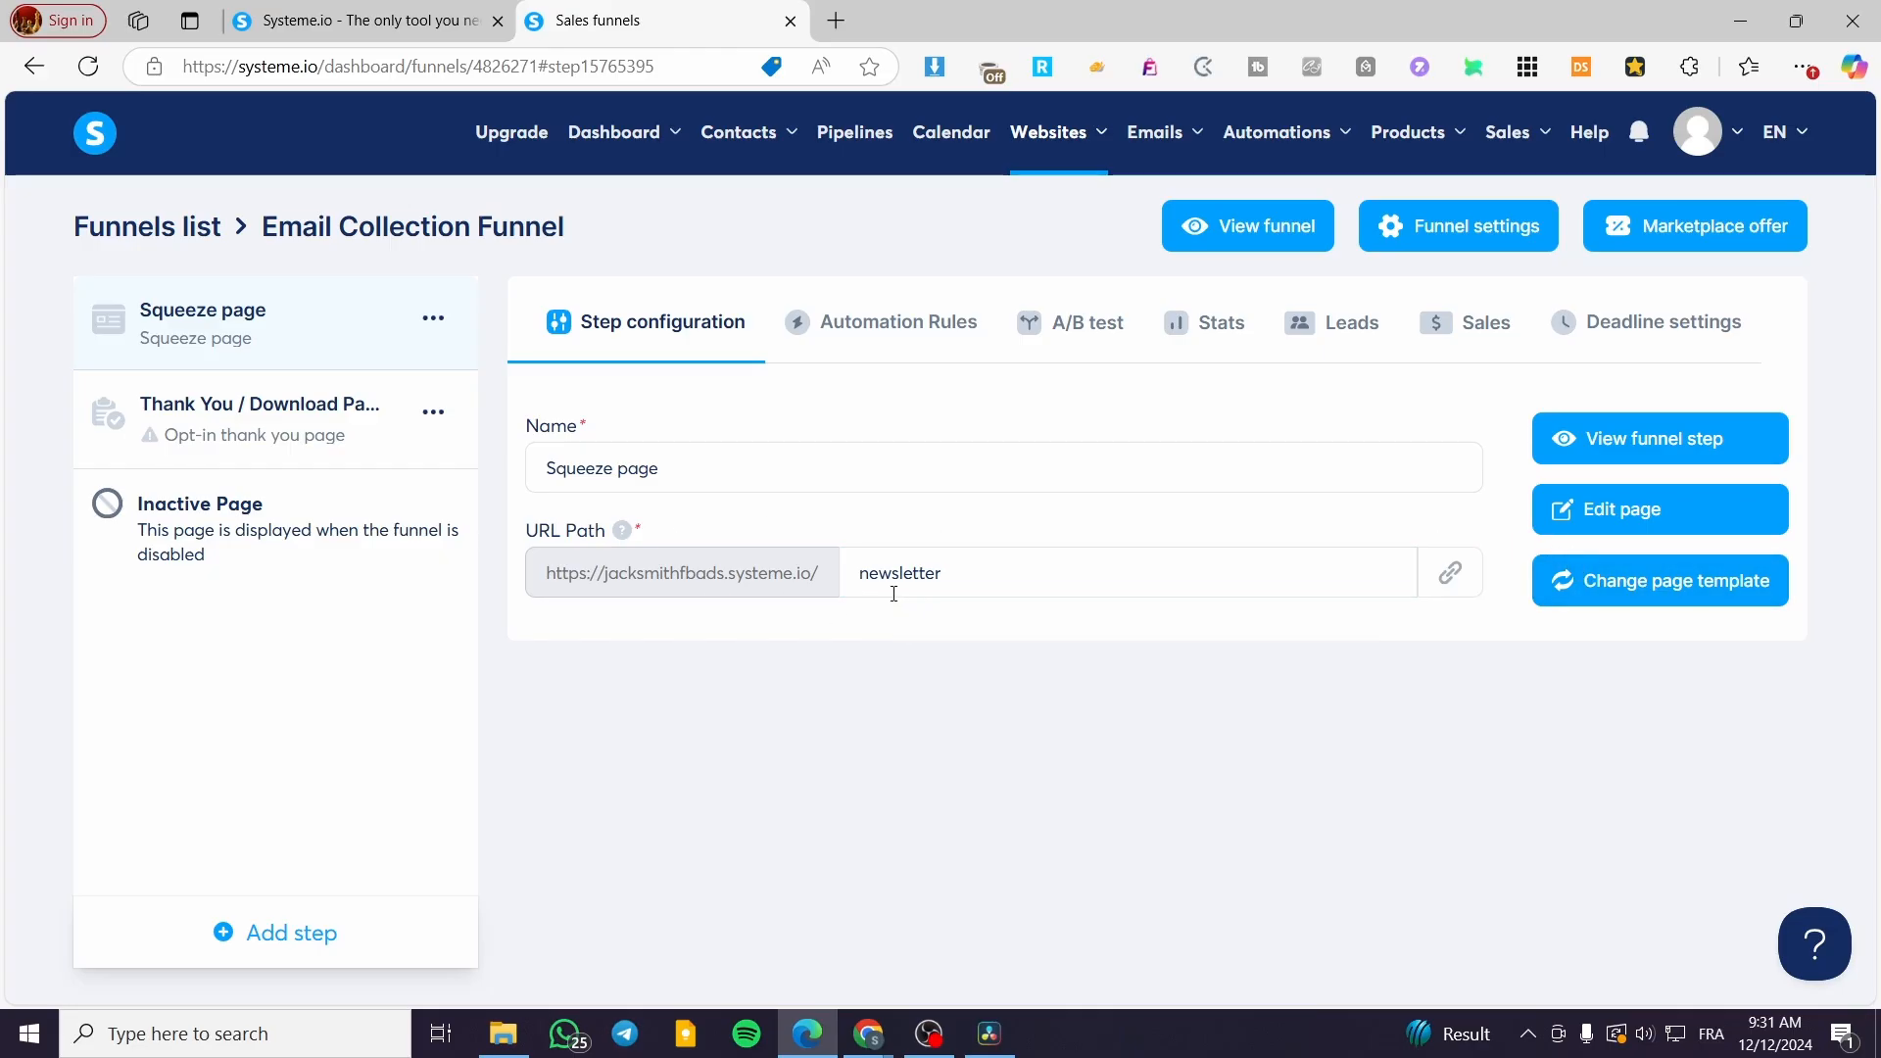
Step: Open the squeeze page in the editor and delete the header's Blog/Podcast menu and social icons
click(1589, 524)
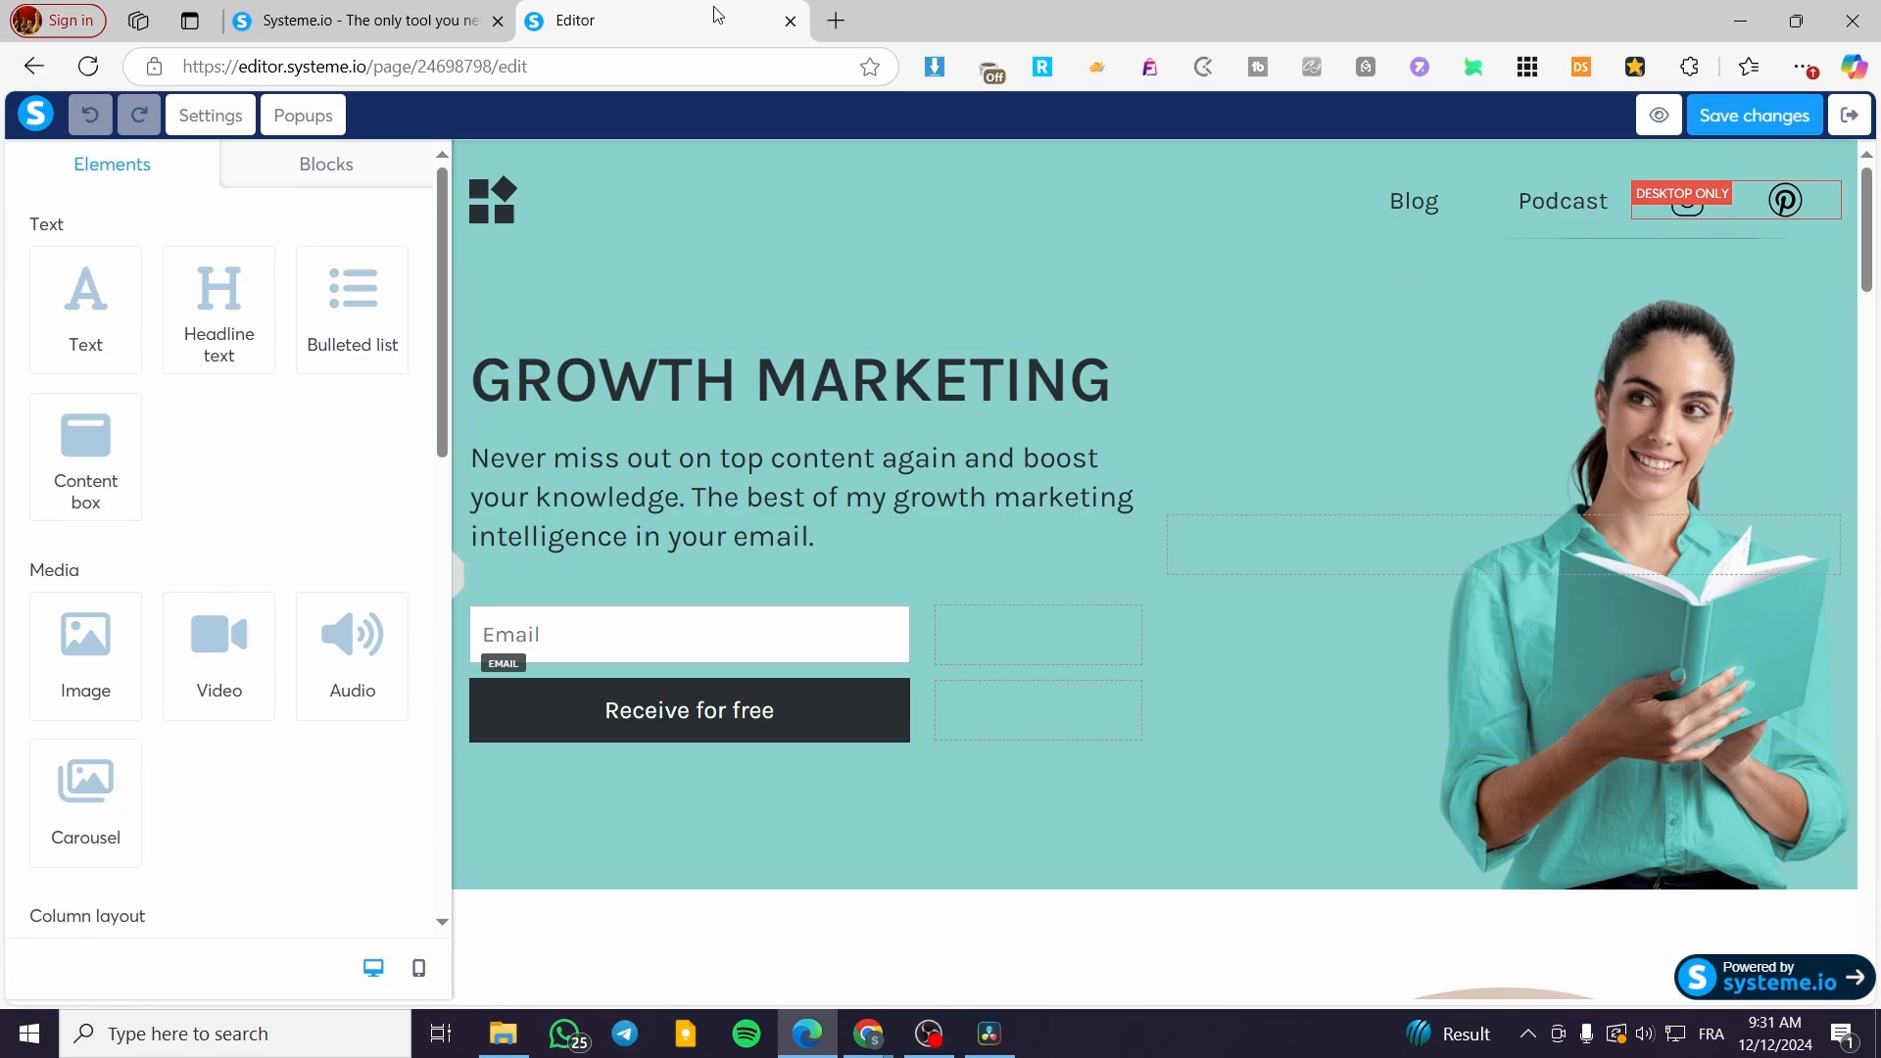
drag(218, 294, 209, 352)
scroll(290, 621, down, 3)
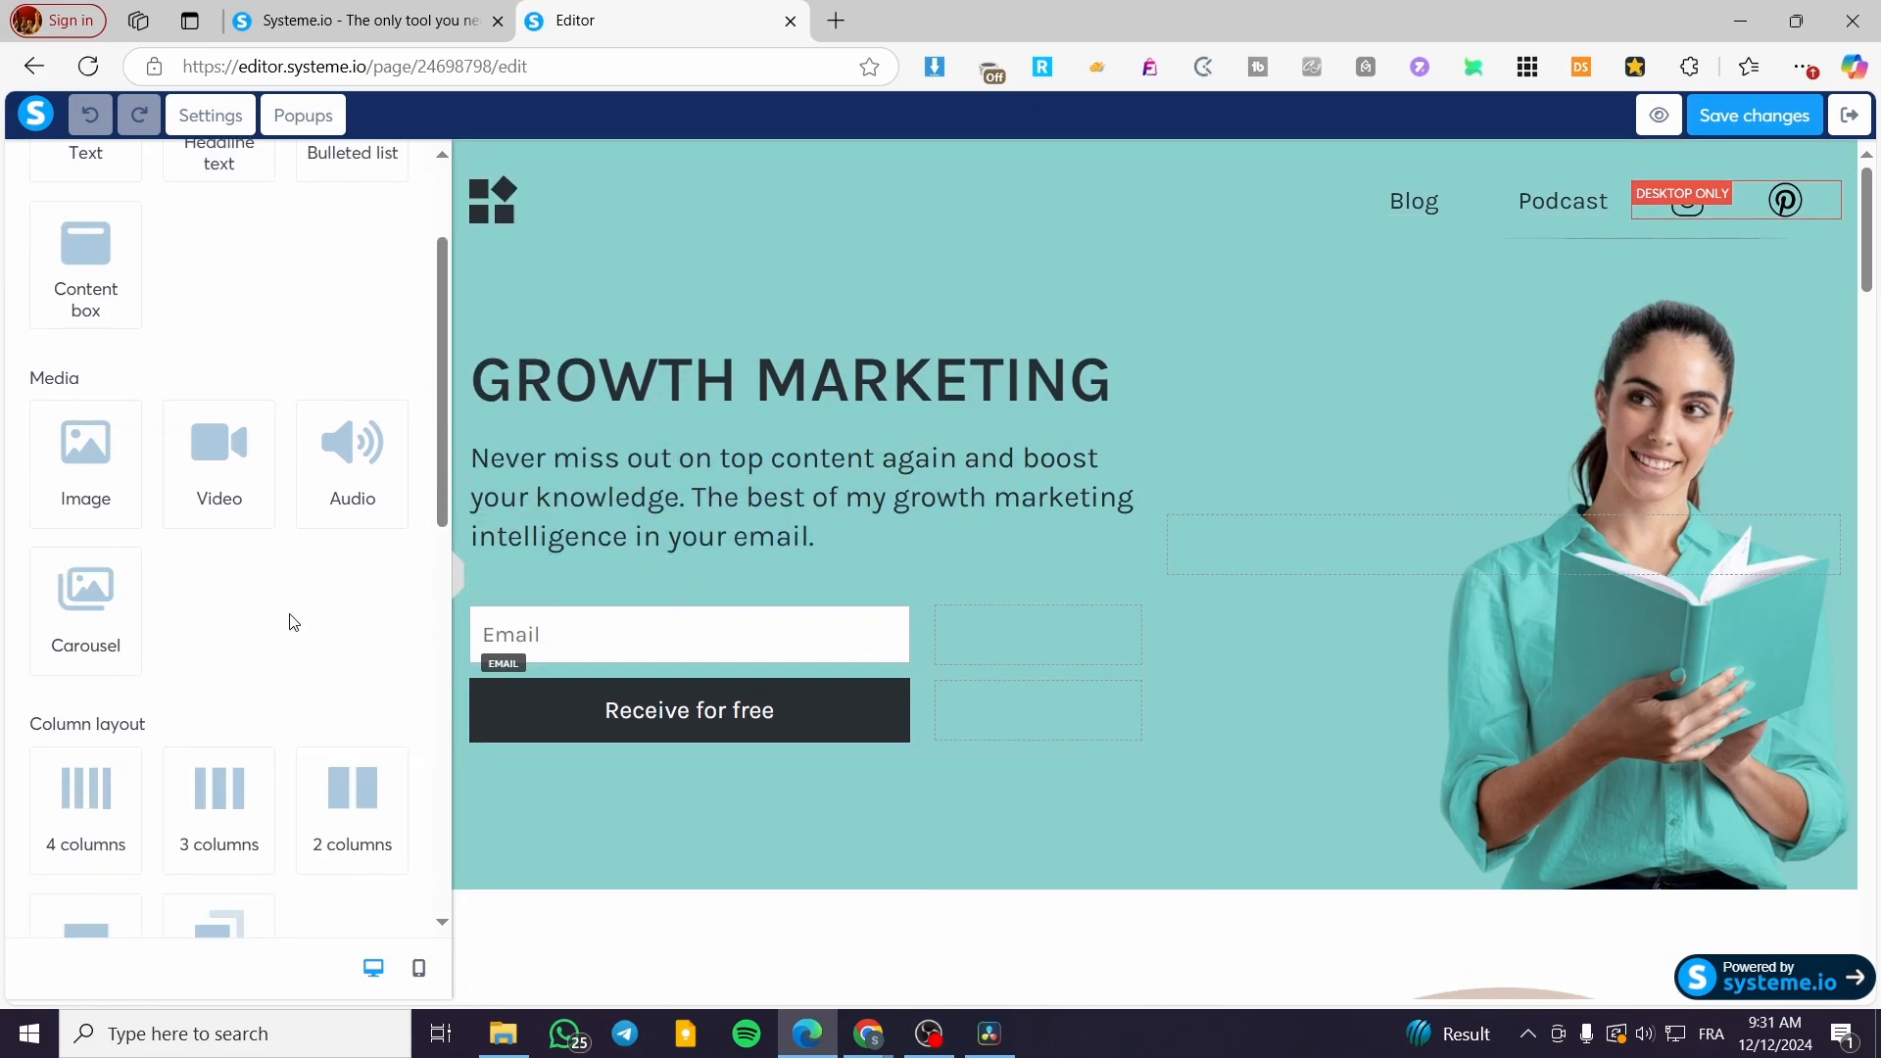
scroll(304, 627, up, 3)
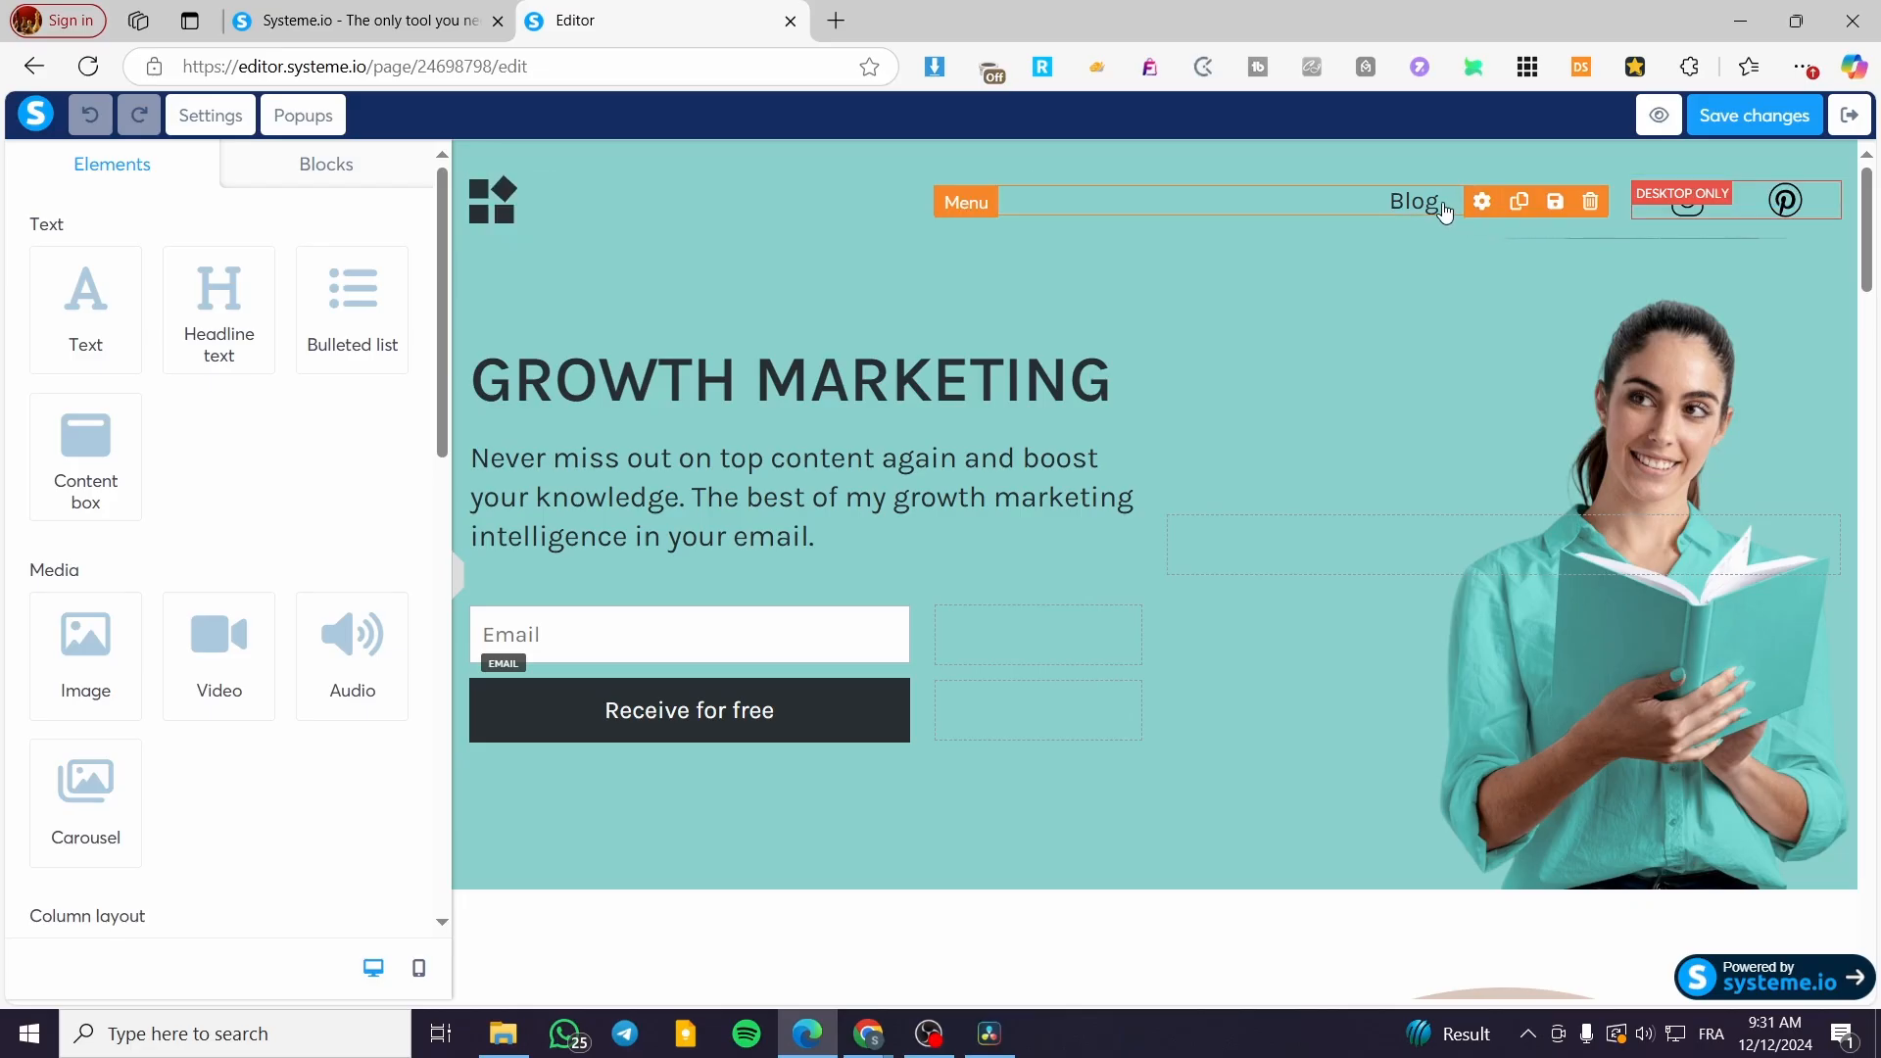
click(1590, 205)
click(1065, 204)
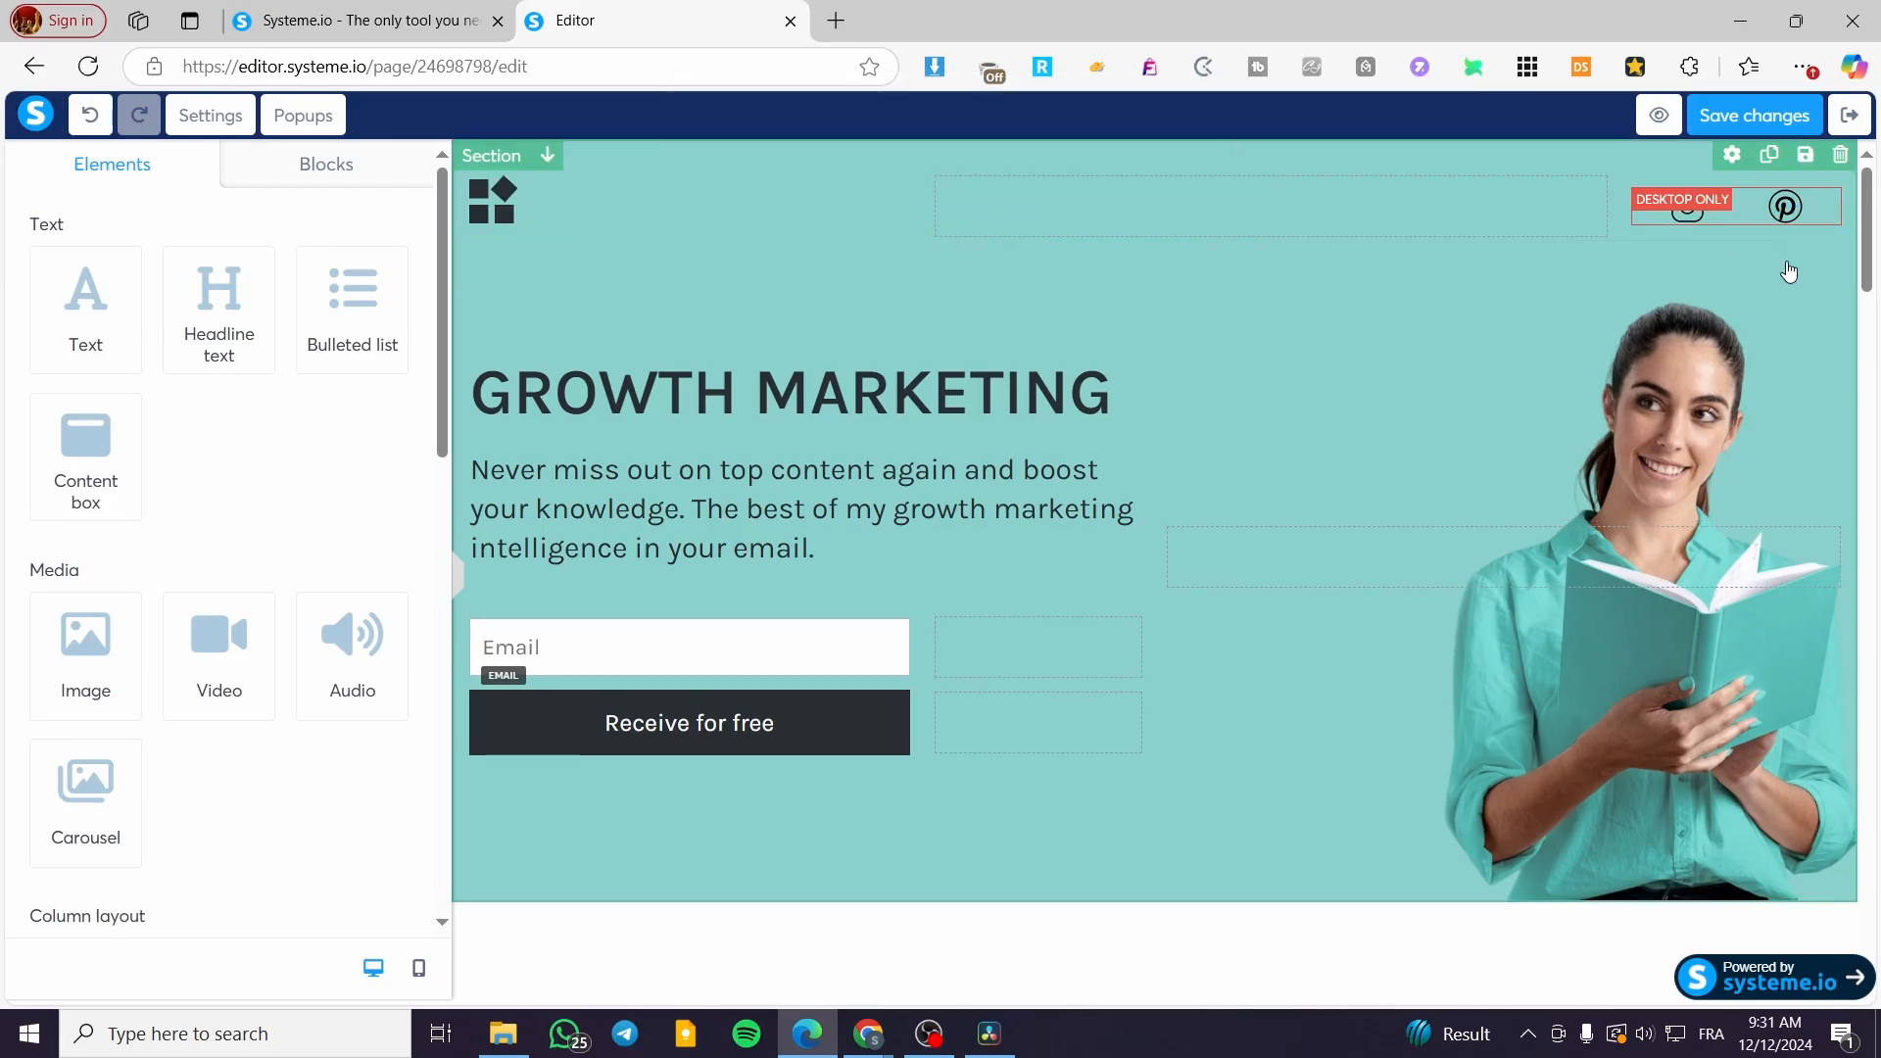
click(1823, 204)
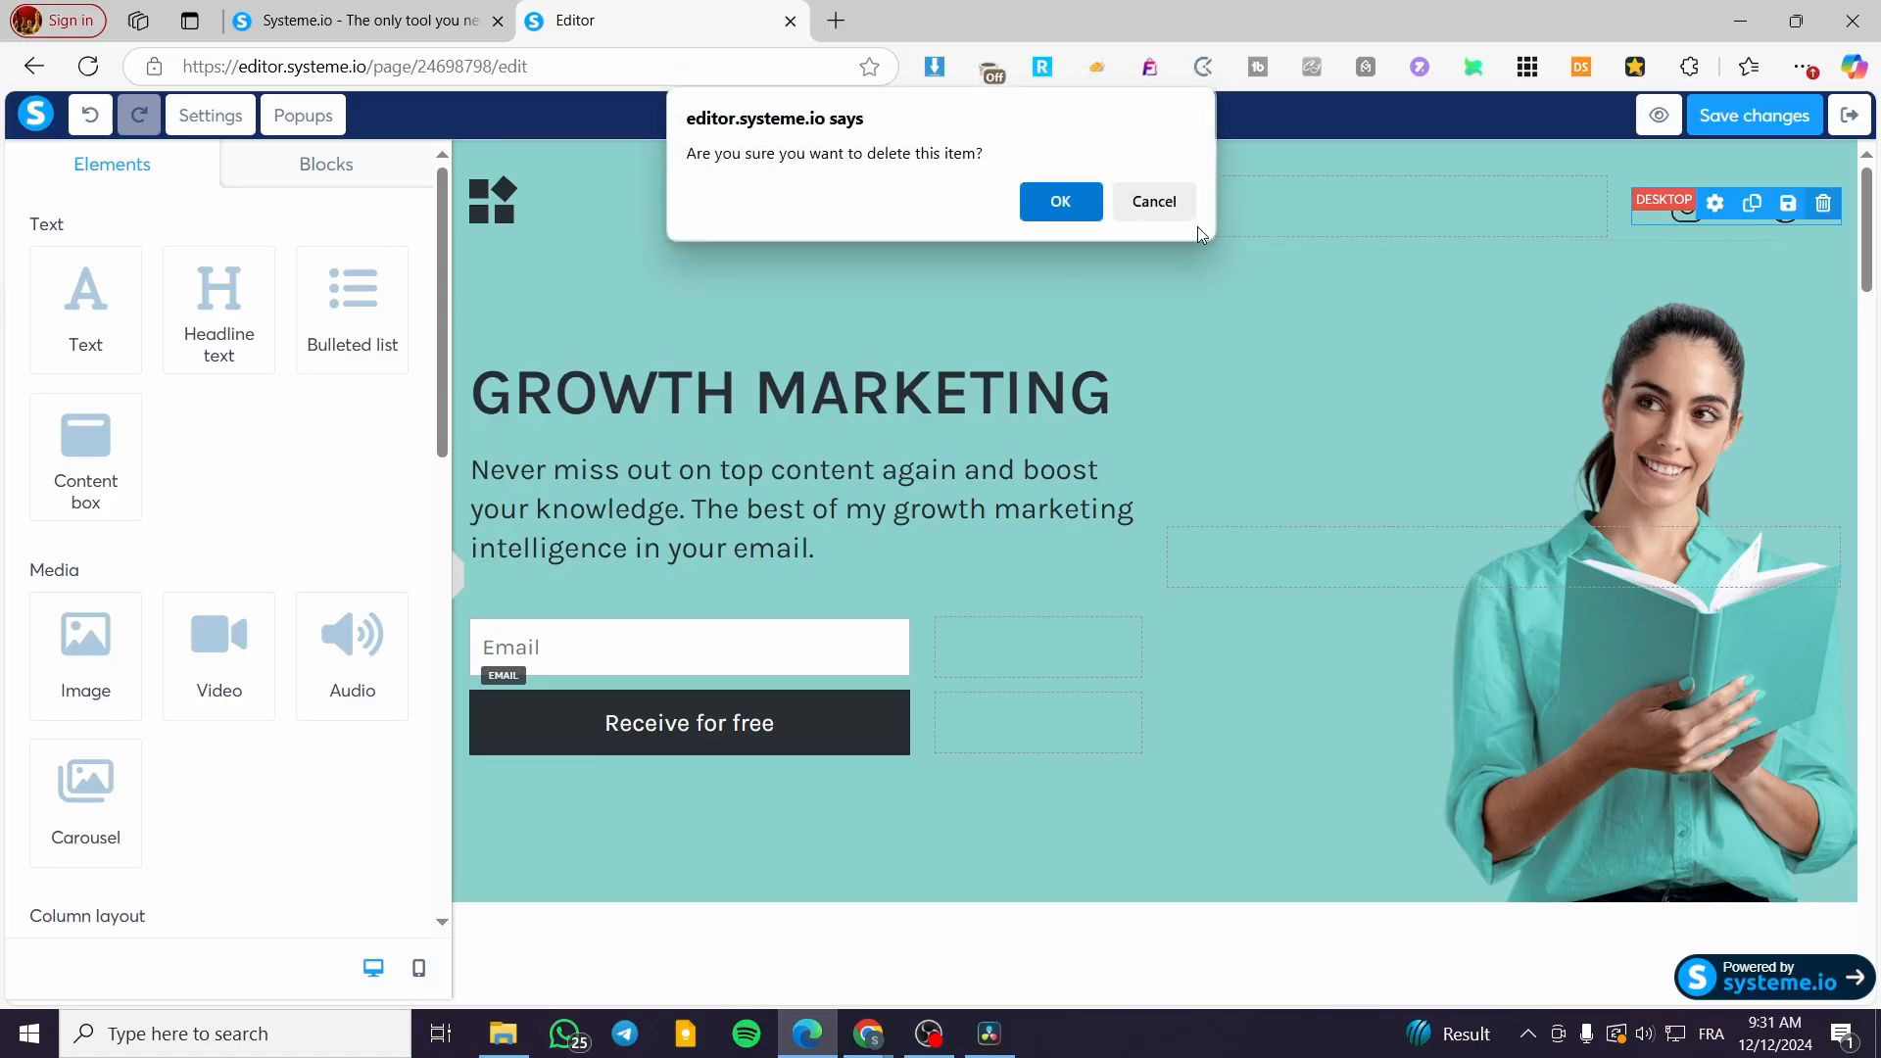
click(1060, 201)
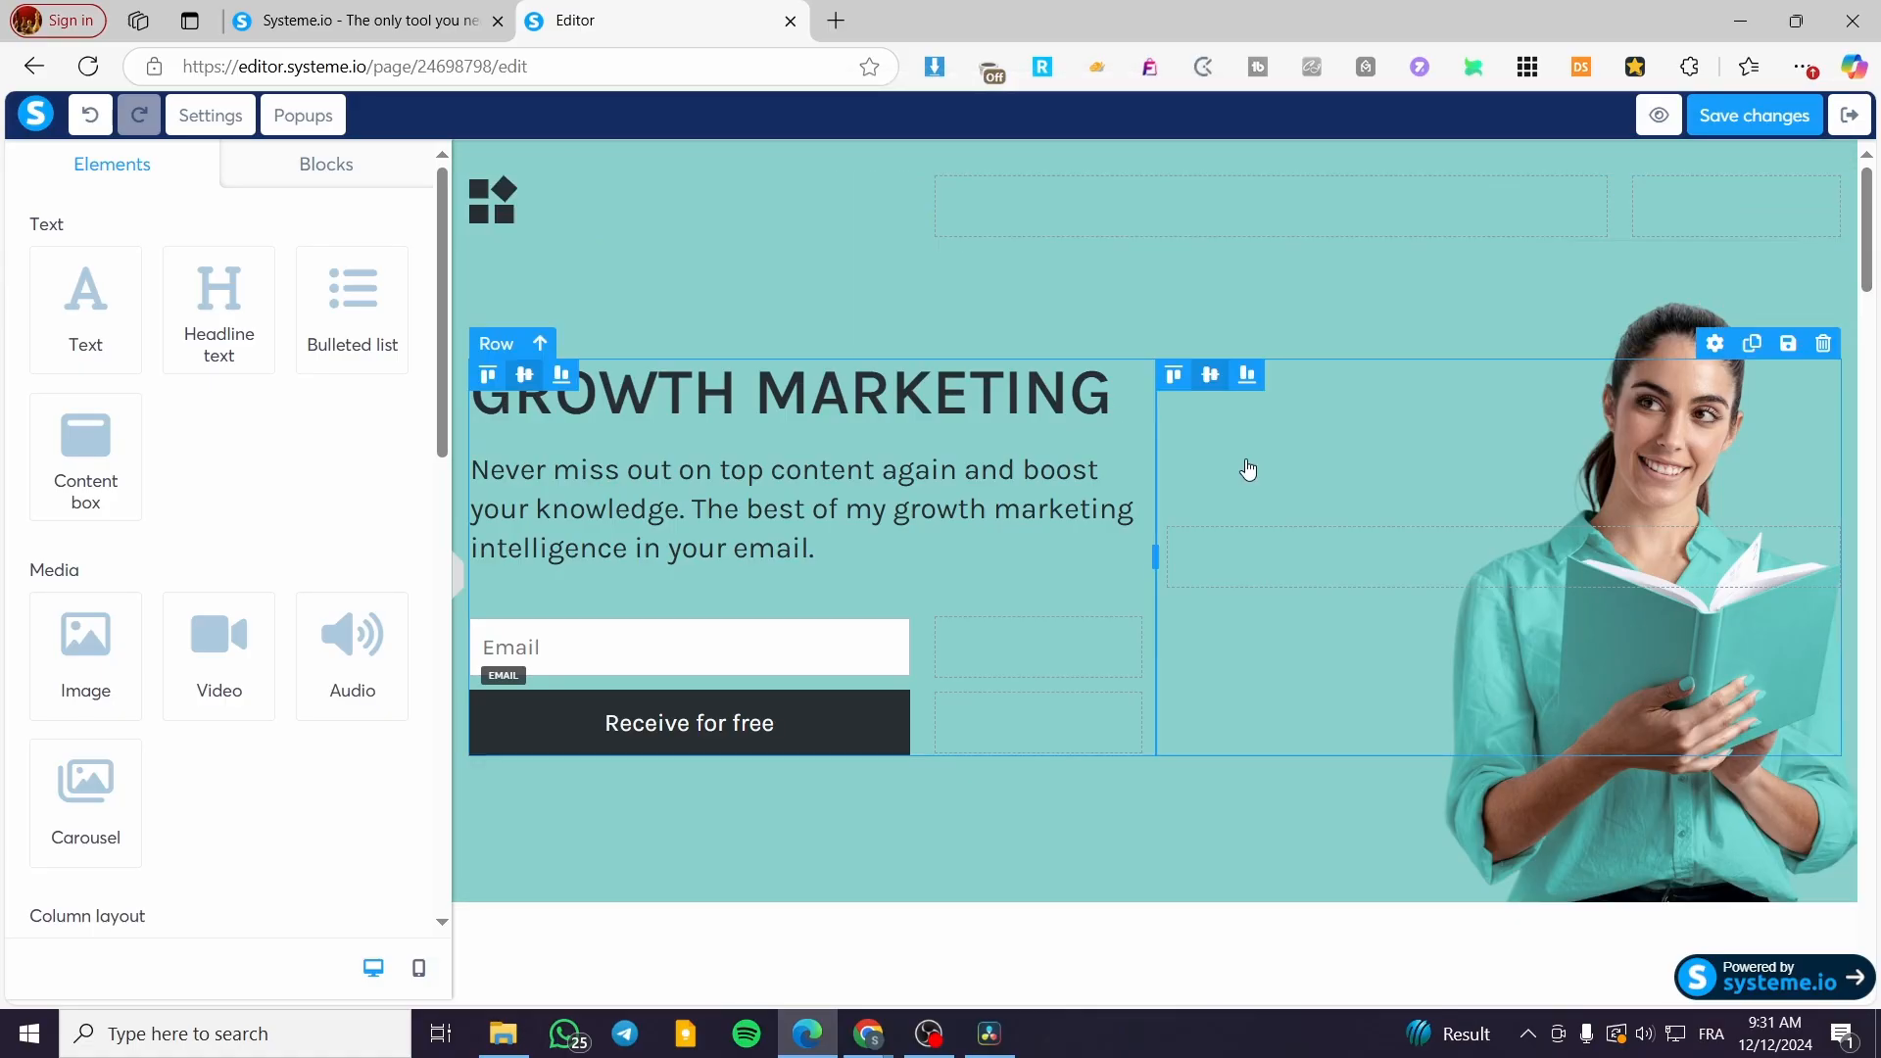
scroll(1243, 672, down, 20)
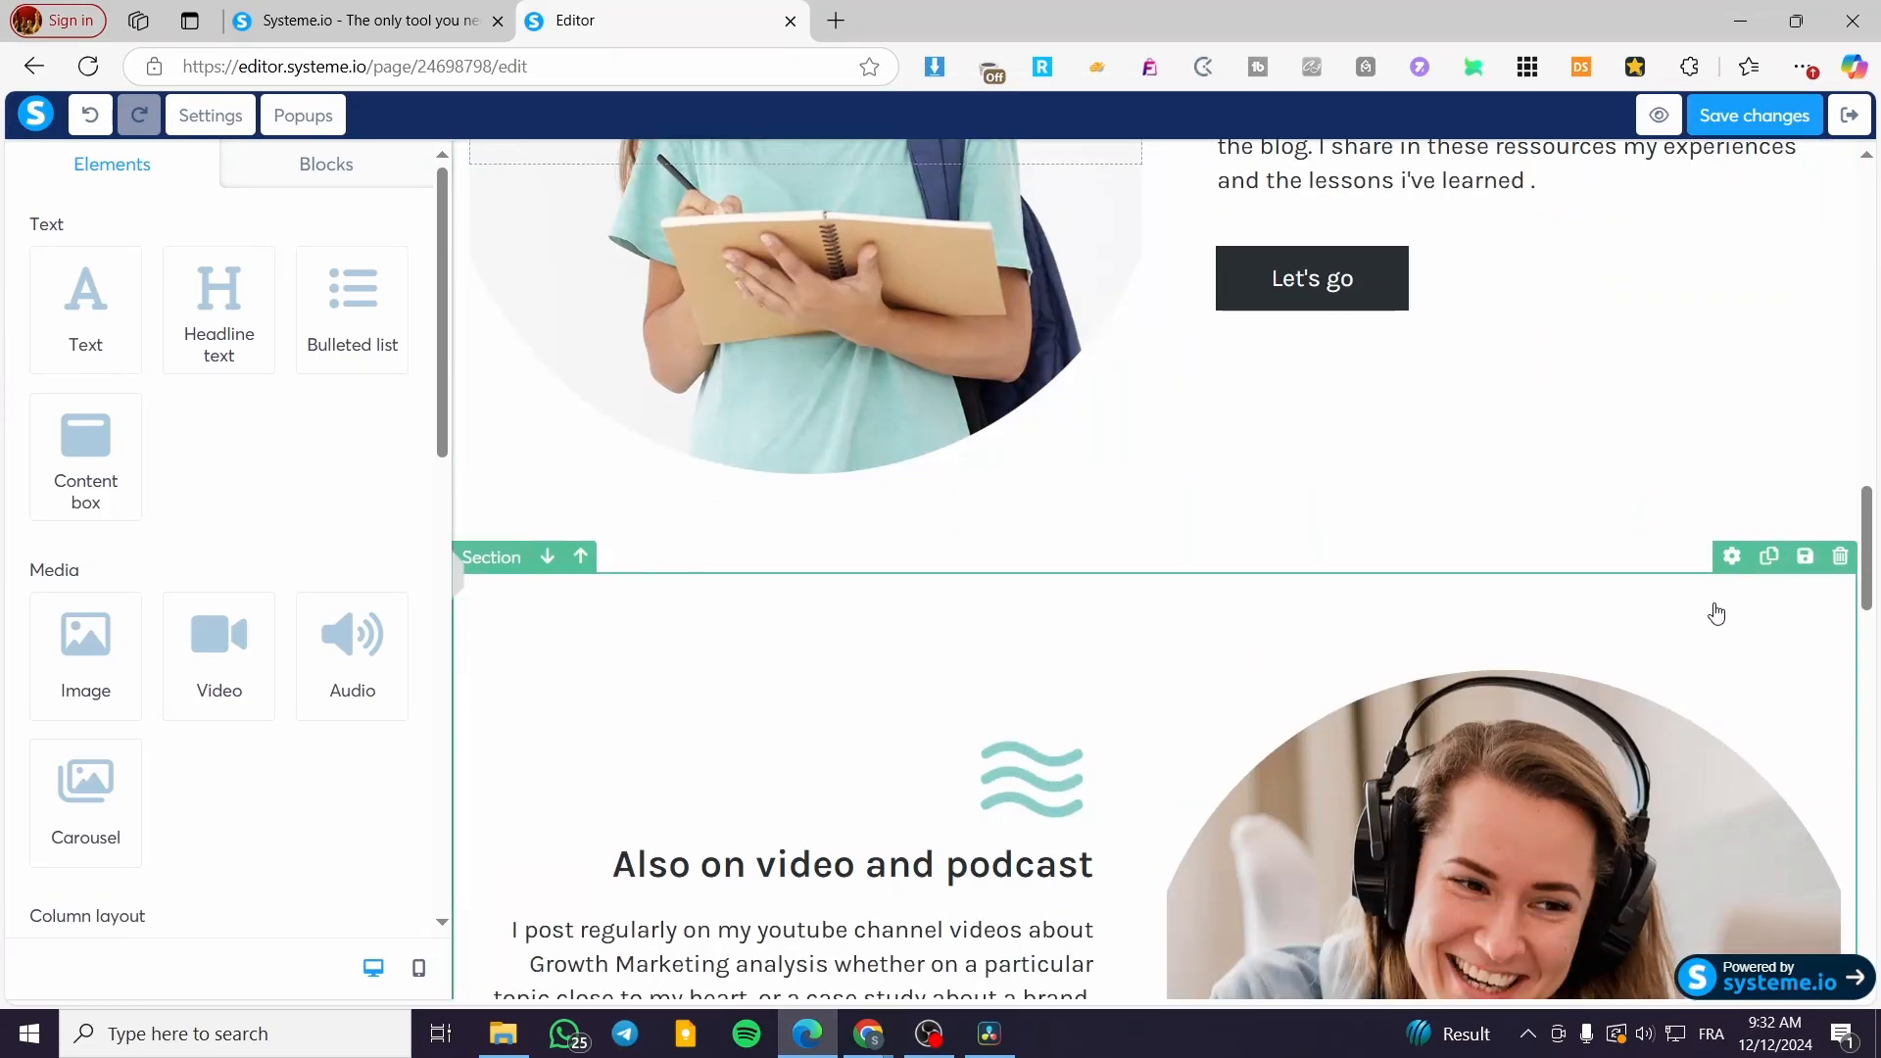
drag(1868, 524, 1868, 304)
right_click(1852, 336)
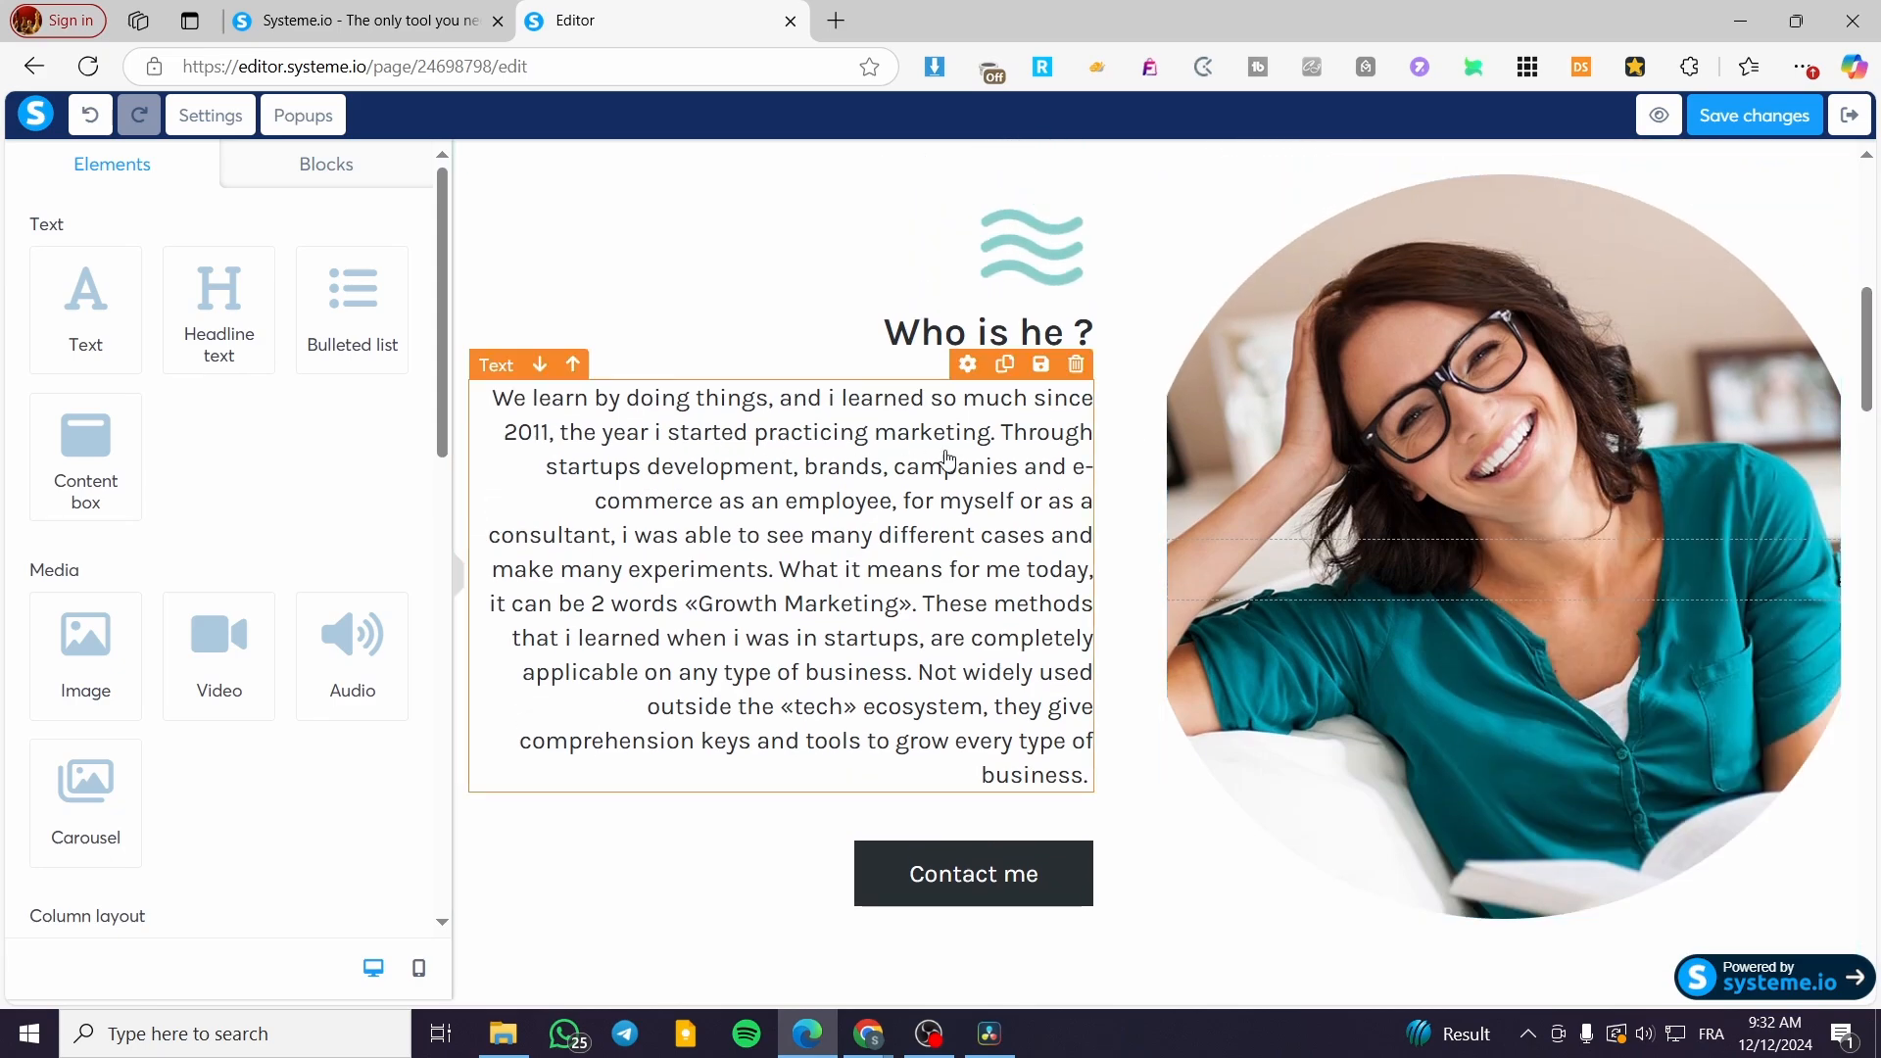
scroll(955, 509, down, 3)
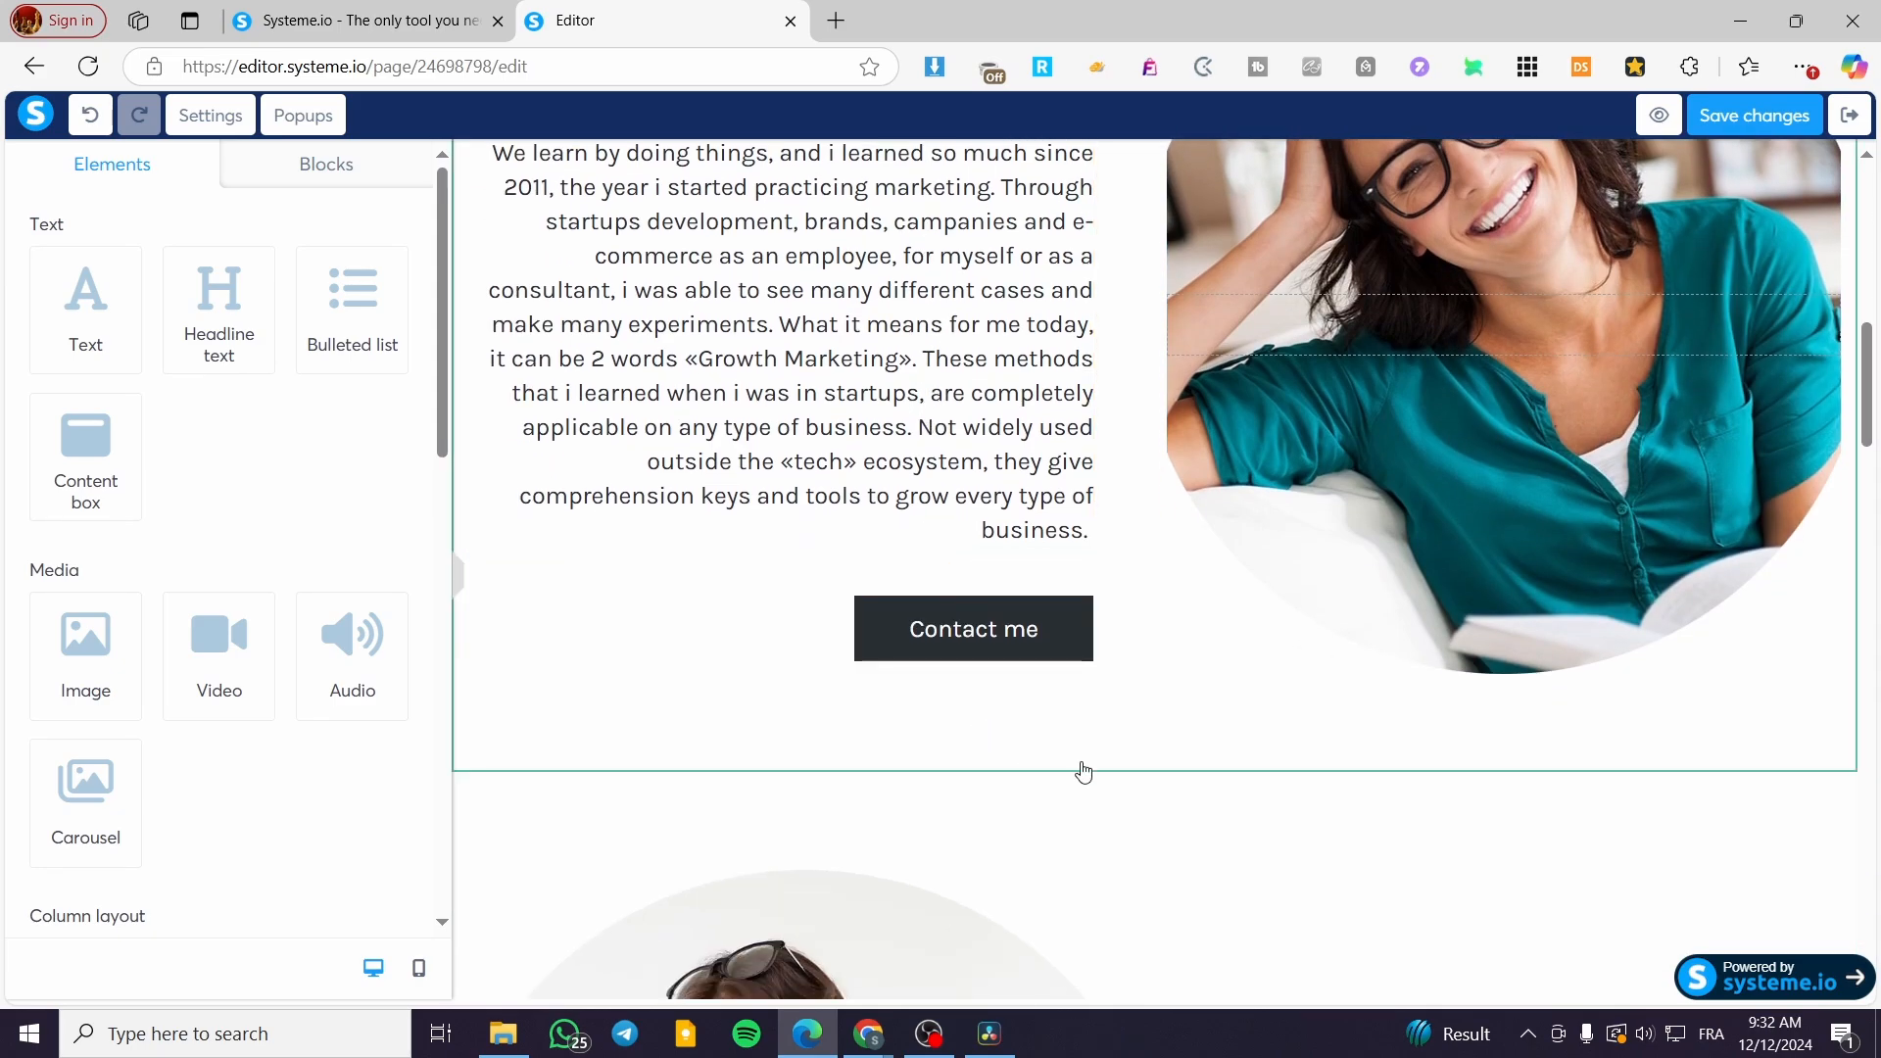
click(1756, 748)
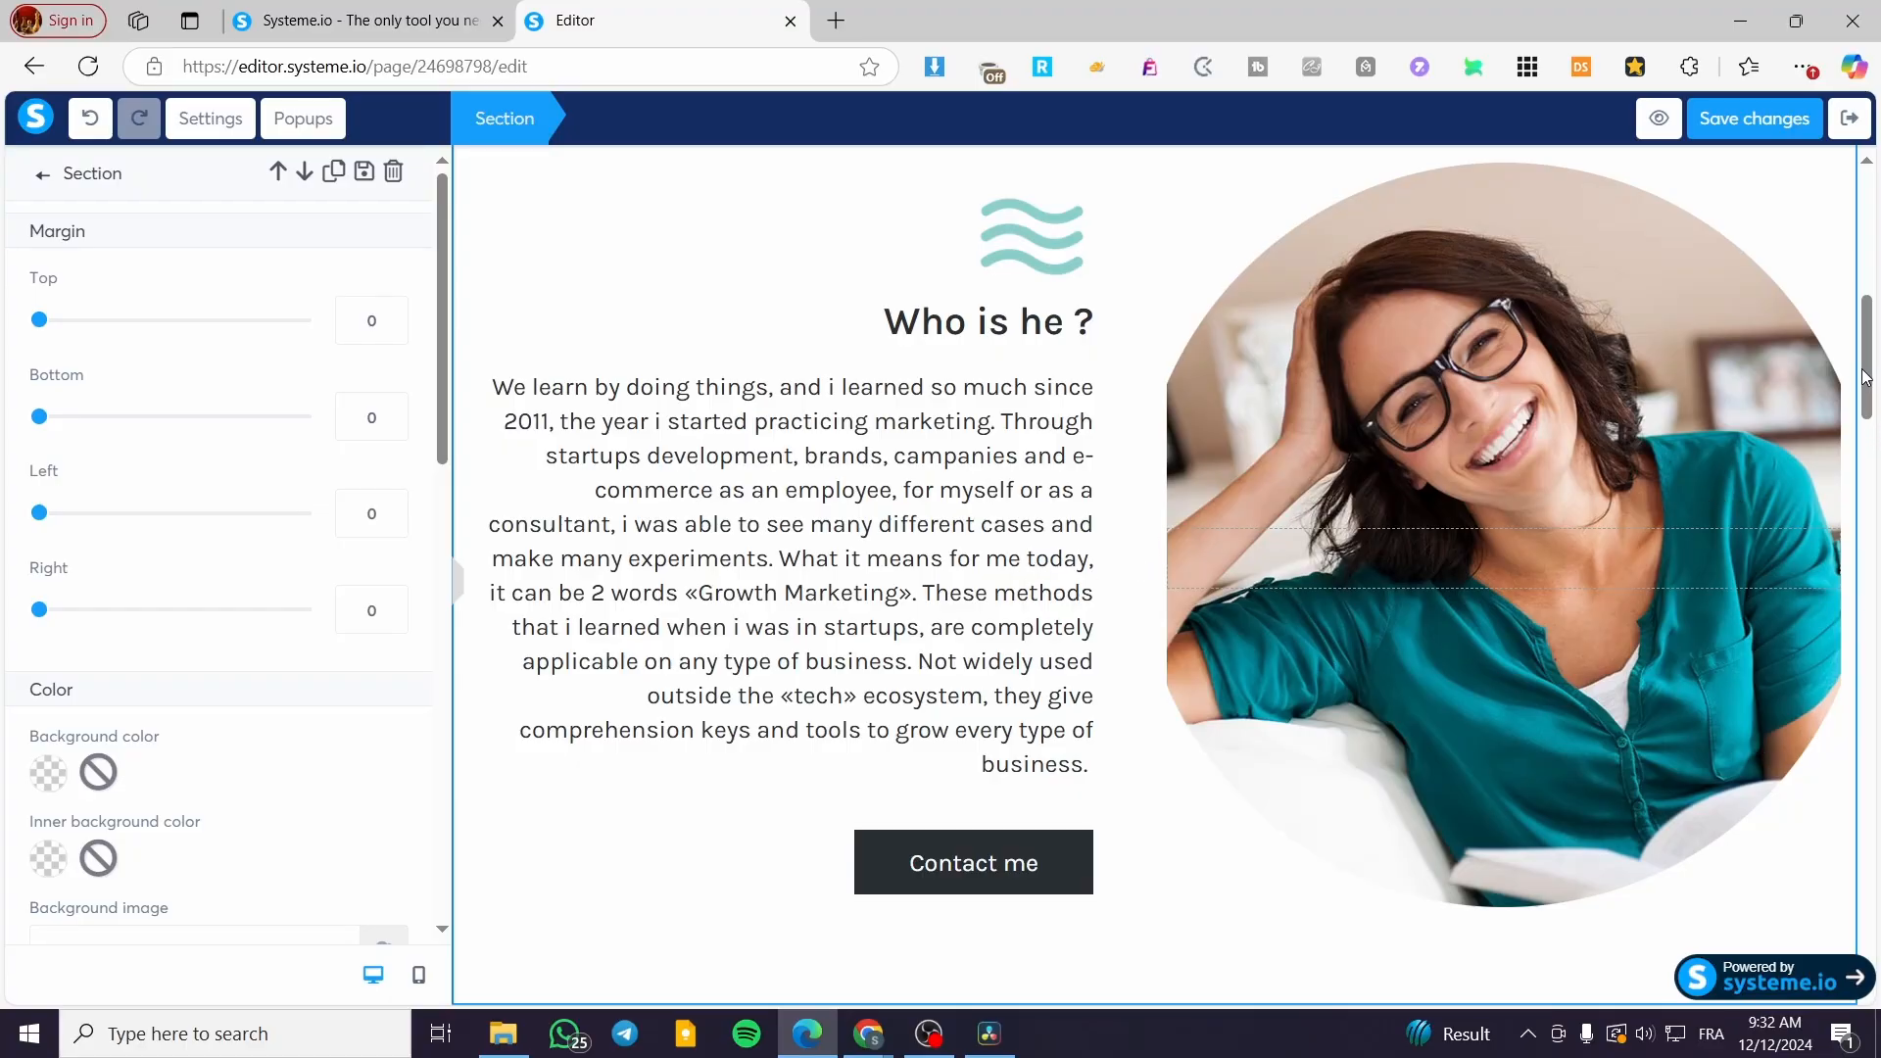
drag(1866, 361, 1868, 322)
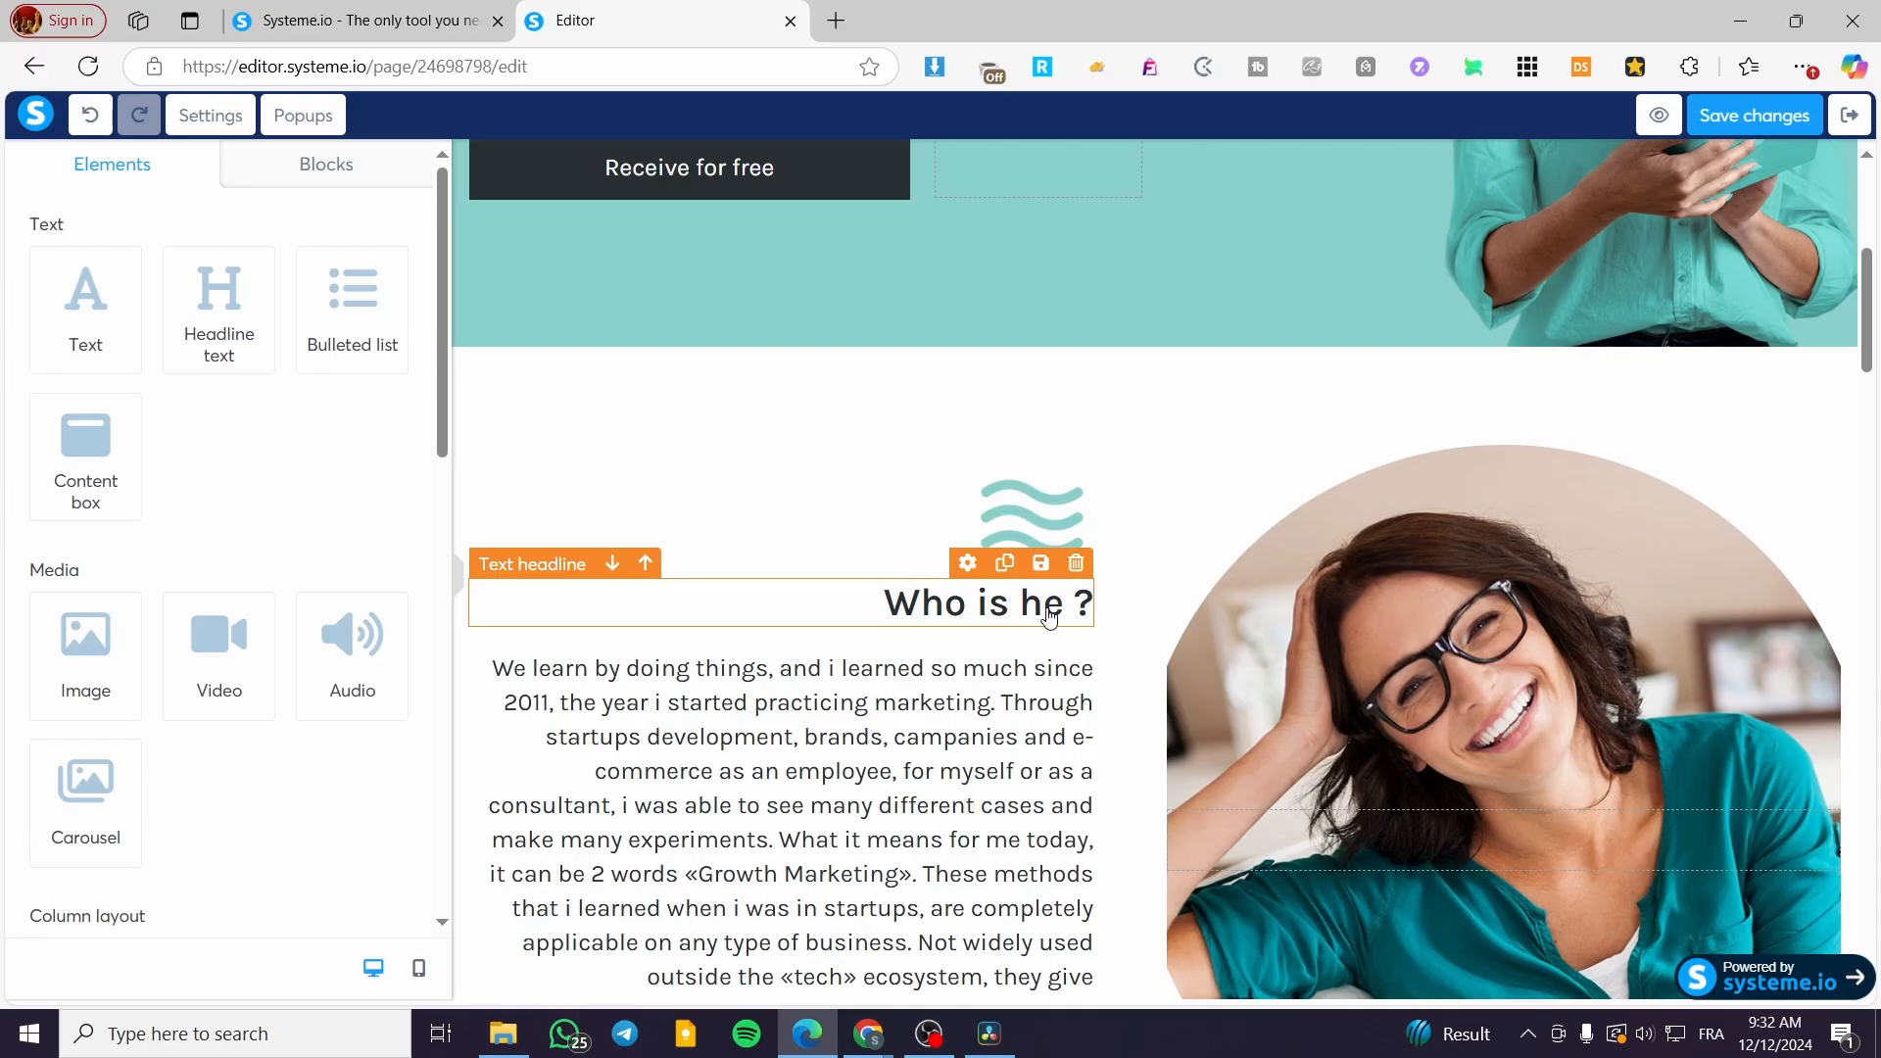
scroll(975, 654, down, 10)
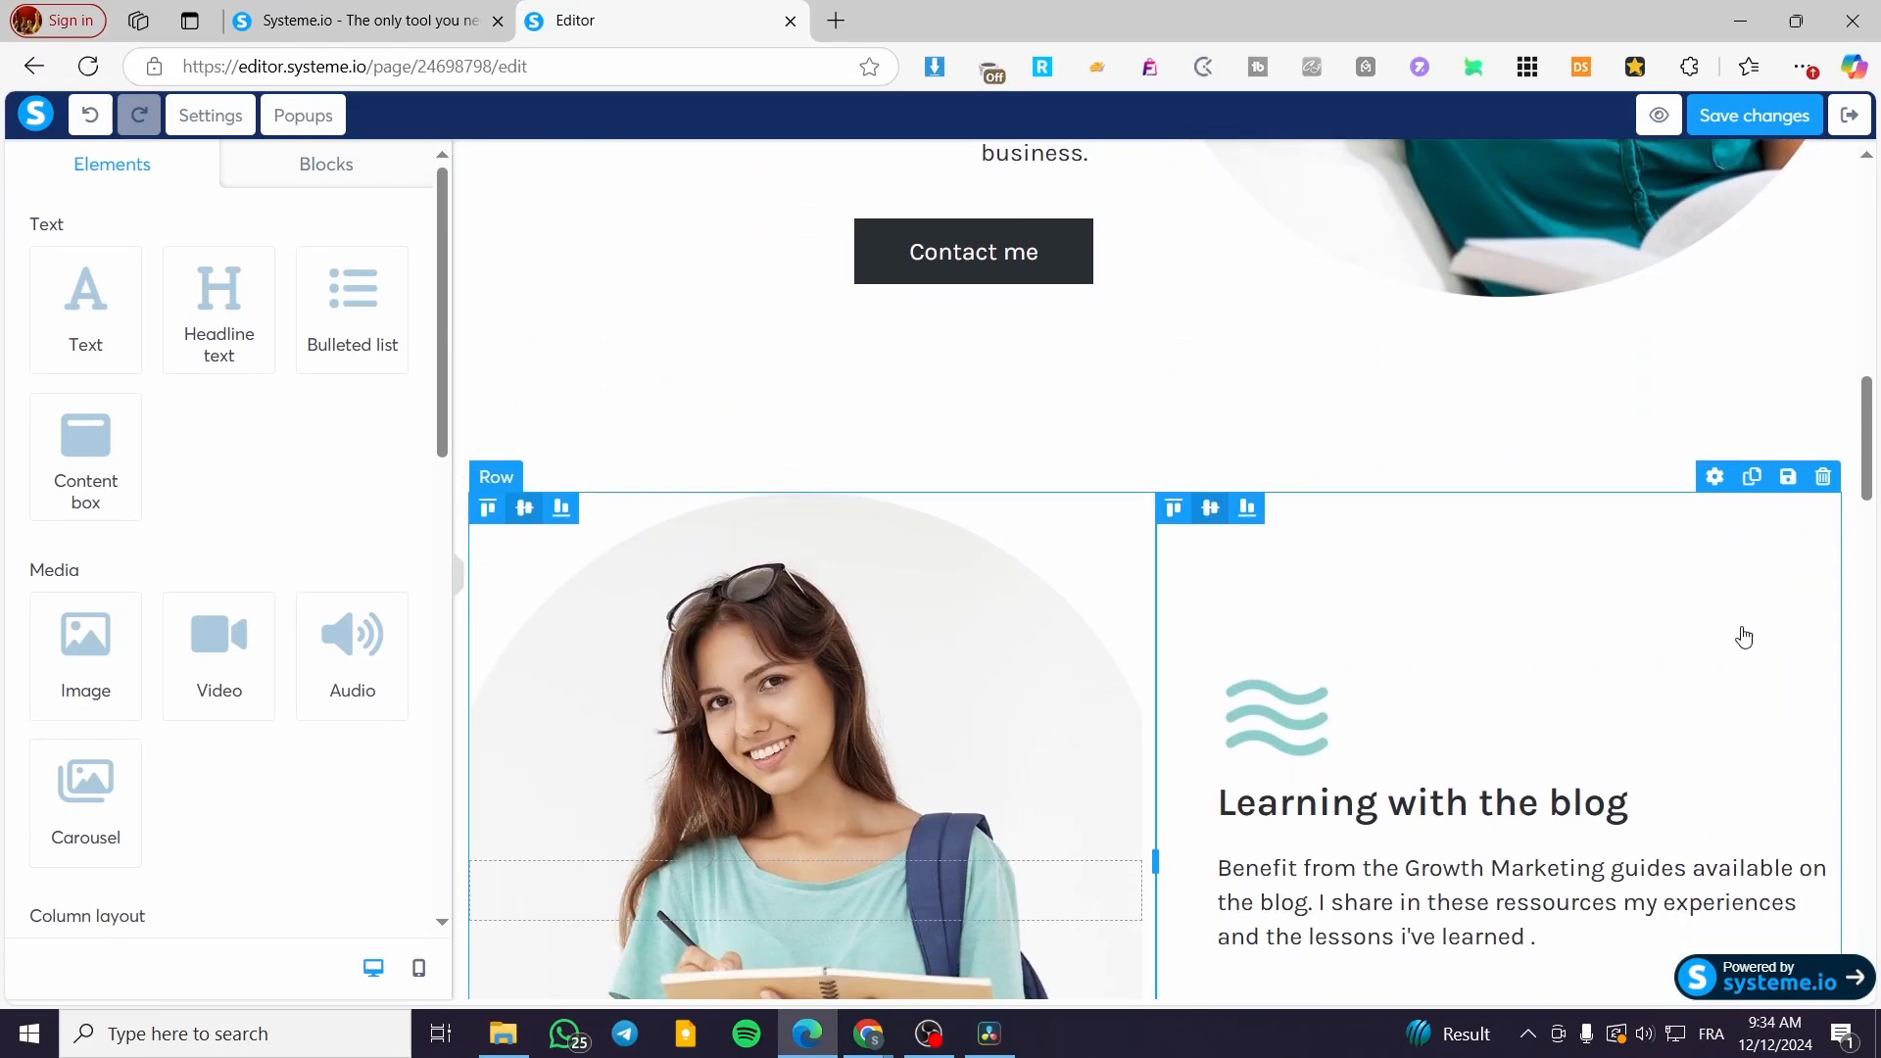
scroll(1028, 537, down, 5)
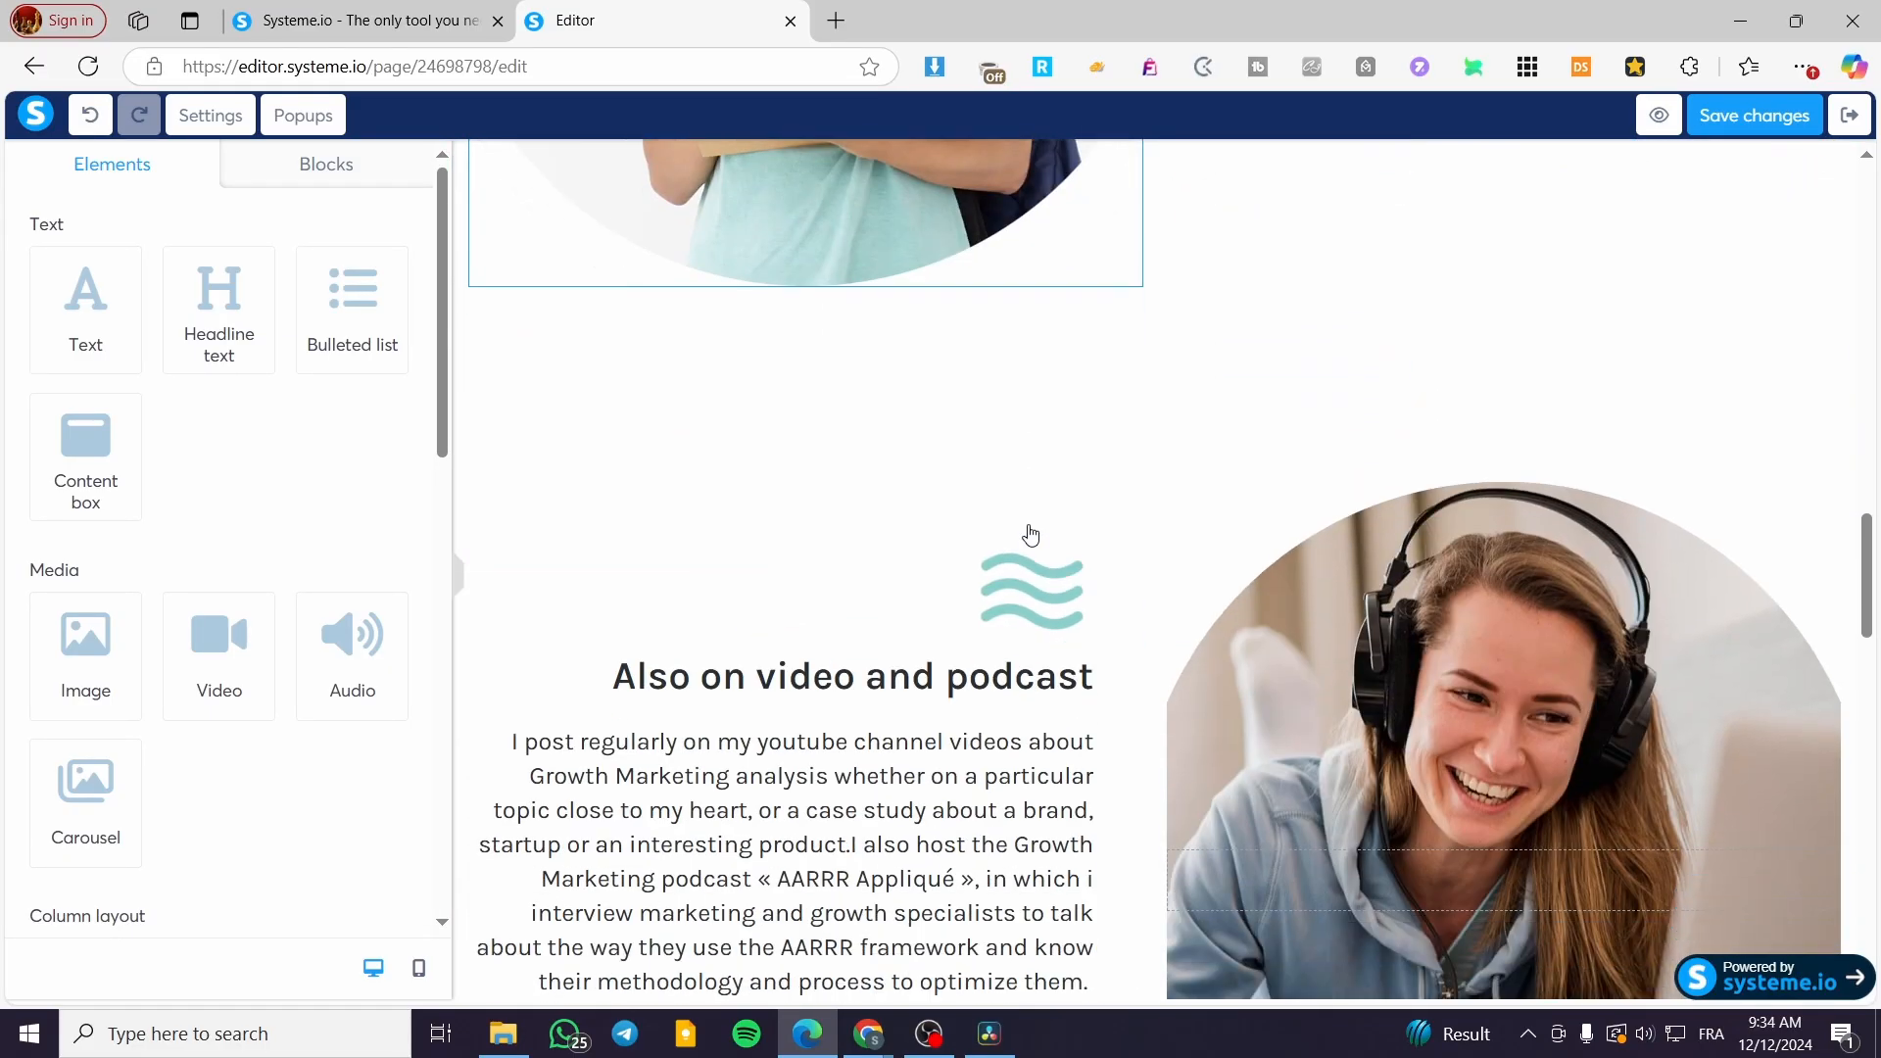
scroll(1028, 537, up, 20)
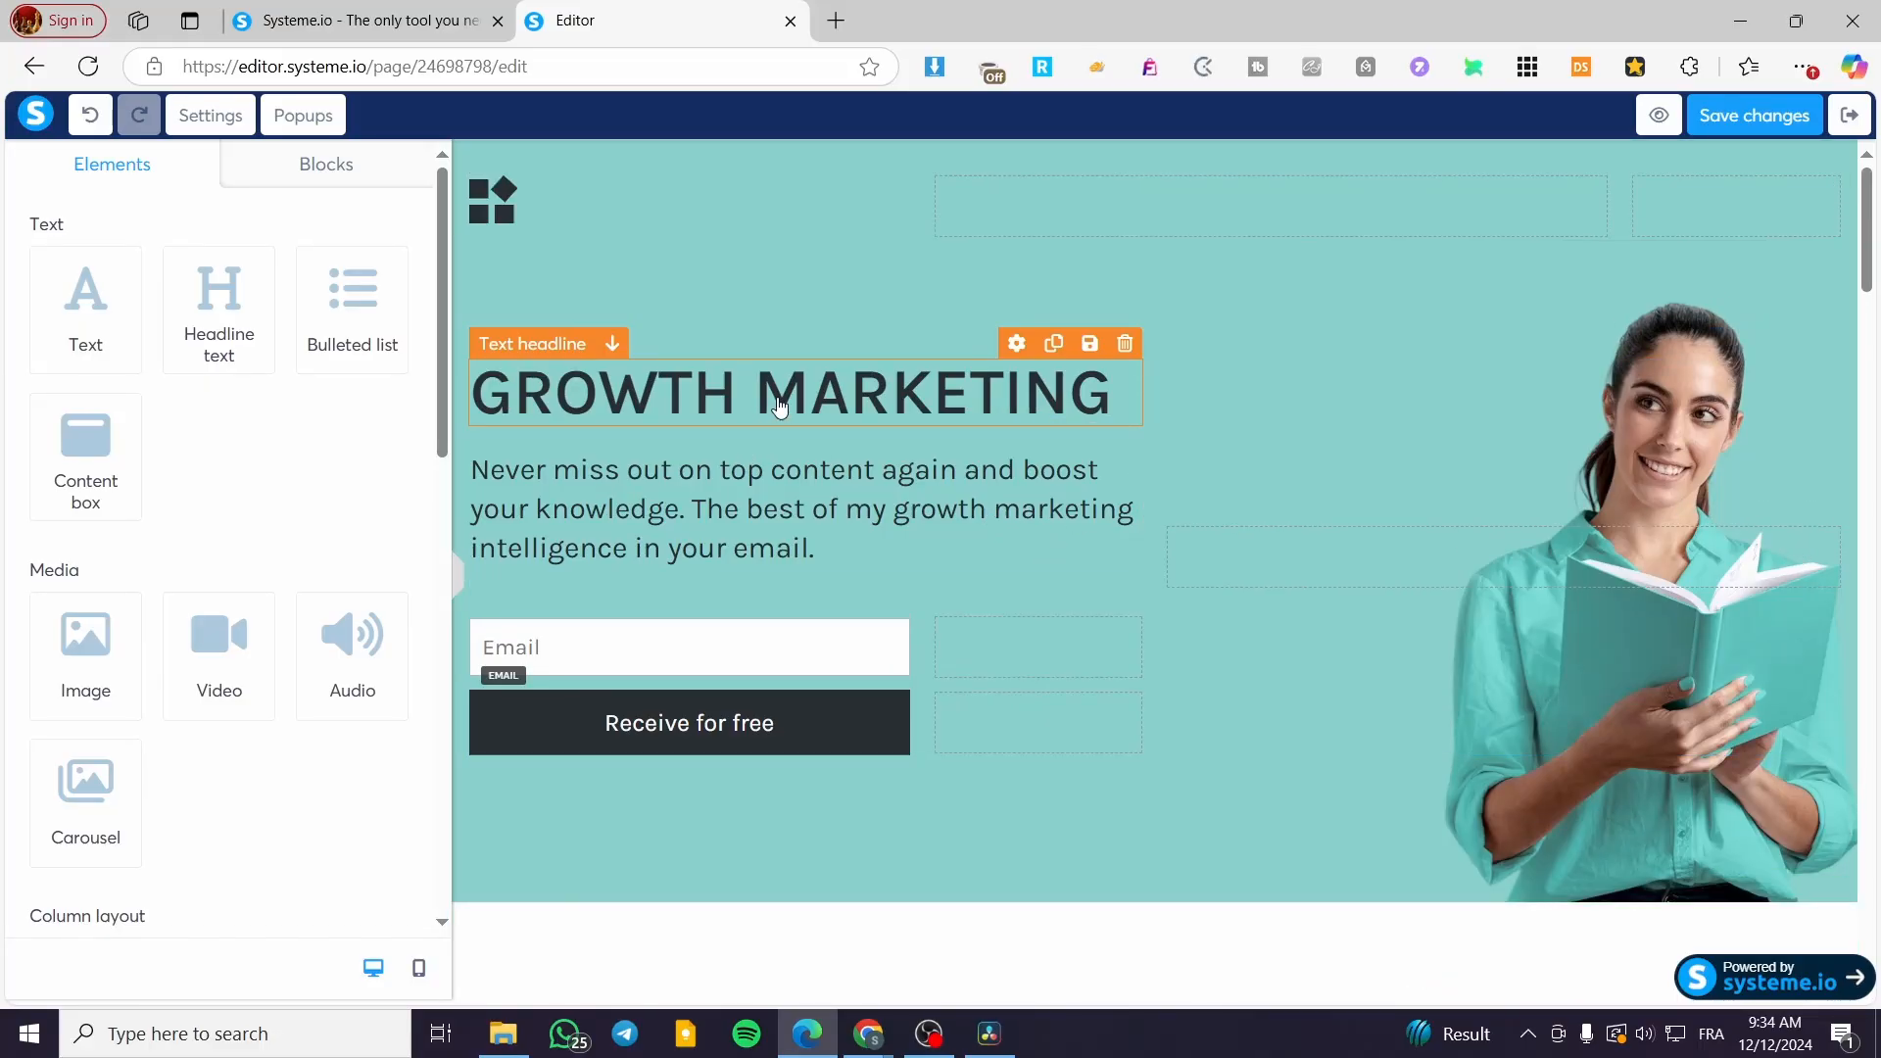
scroll(1361, 684, down, 5)
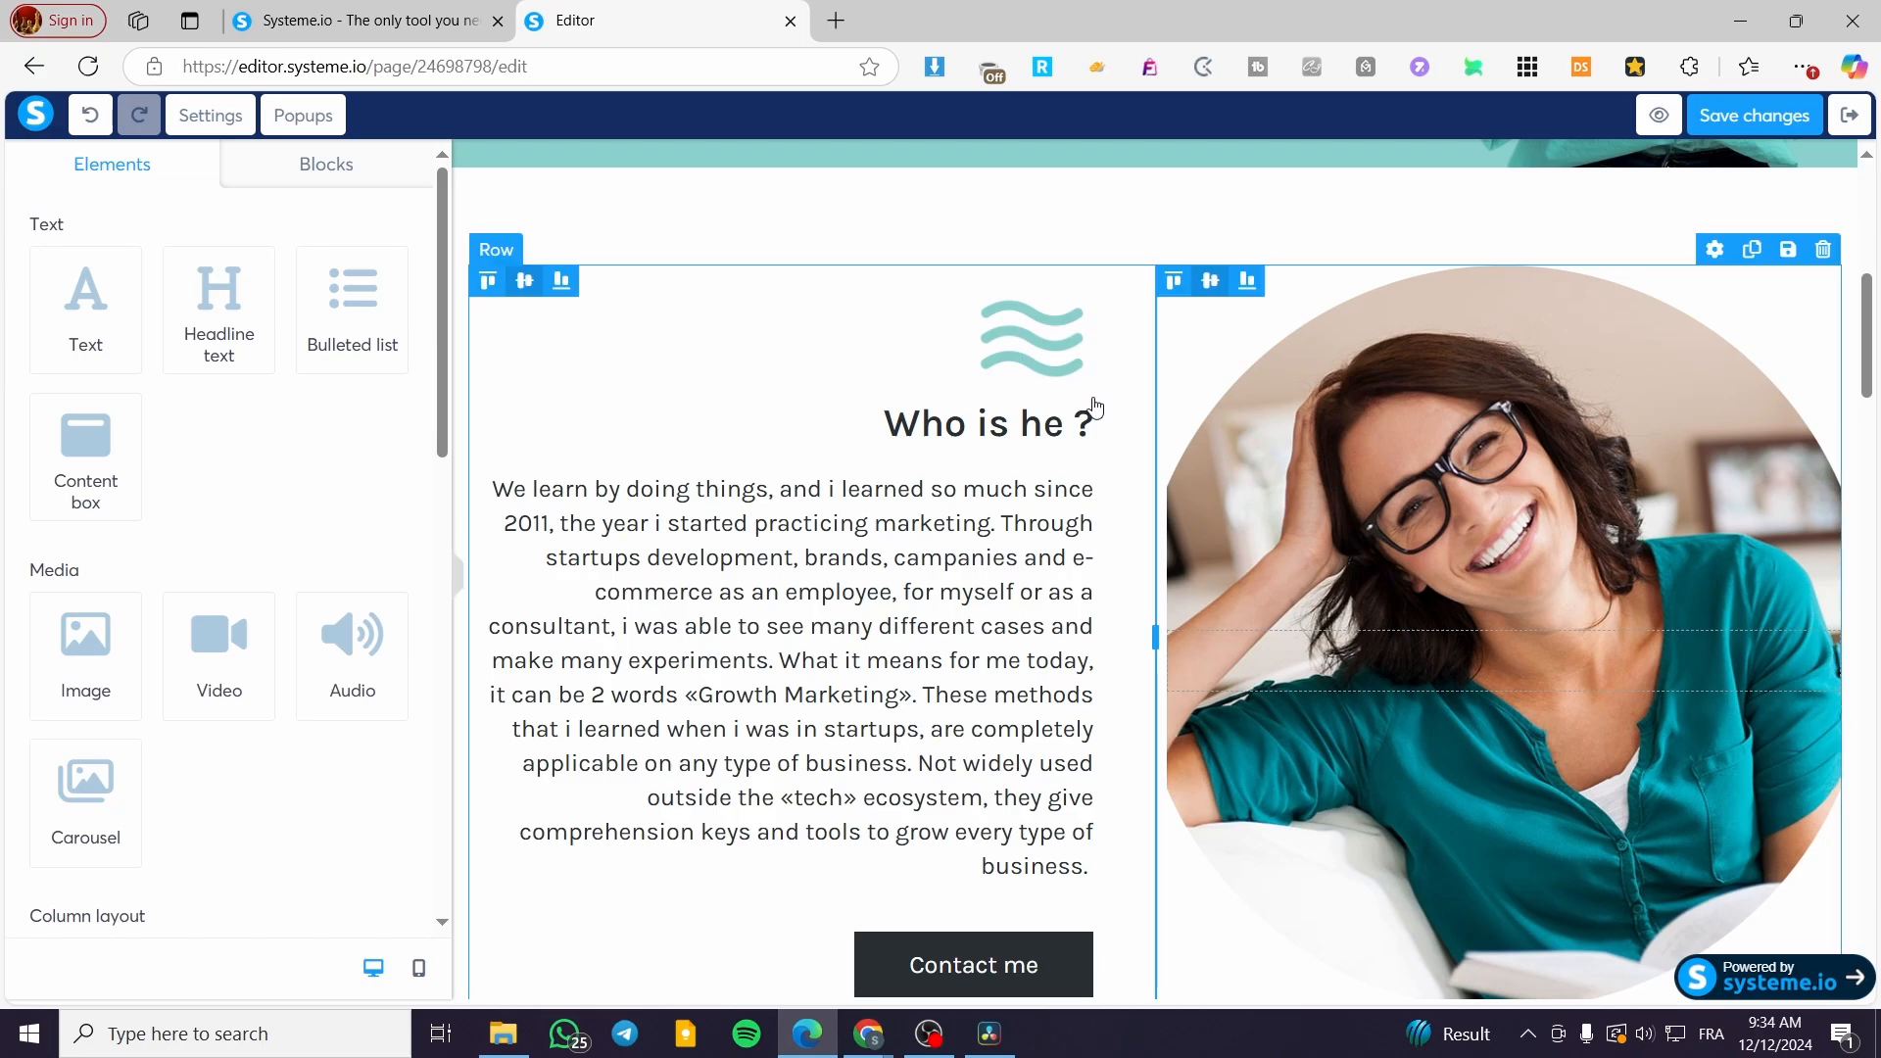
scroll(814, 474, up, 5)
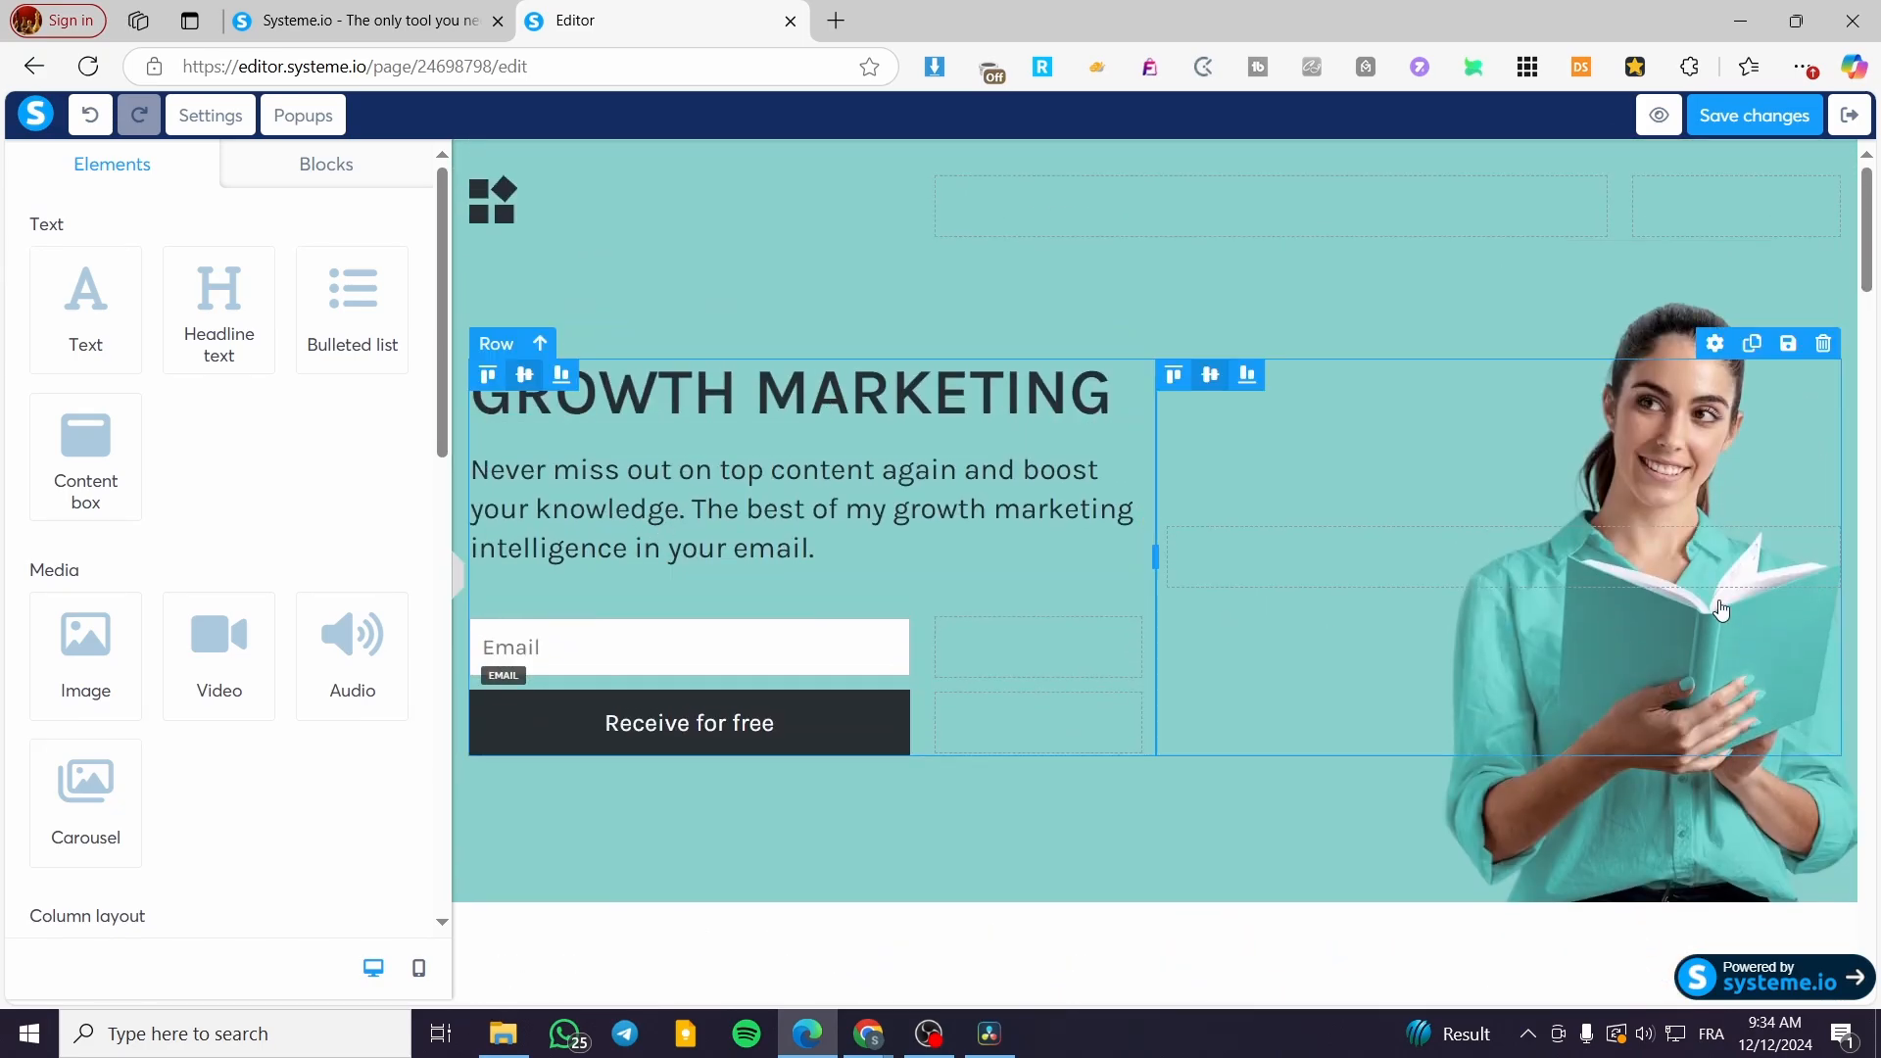
double_click(992, 419)
click(754, 418)
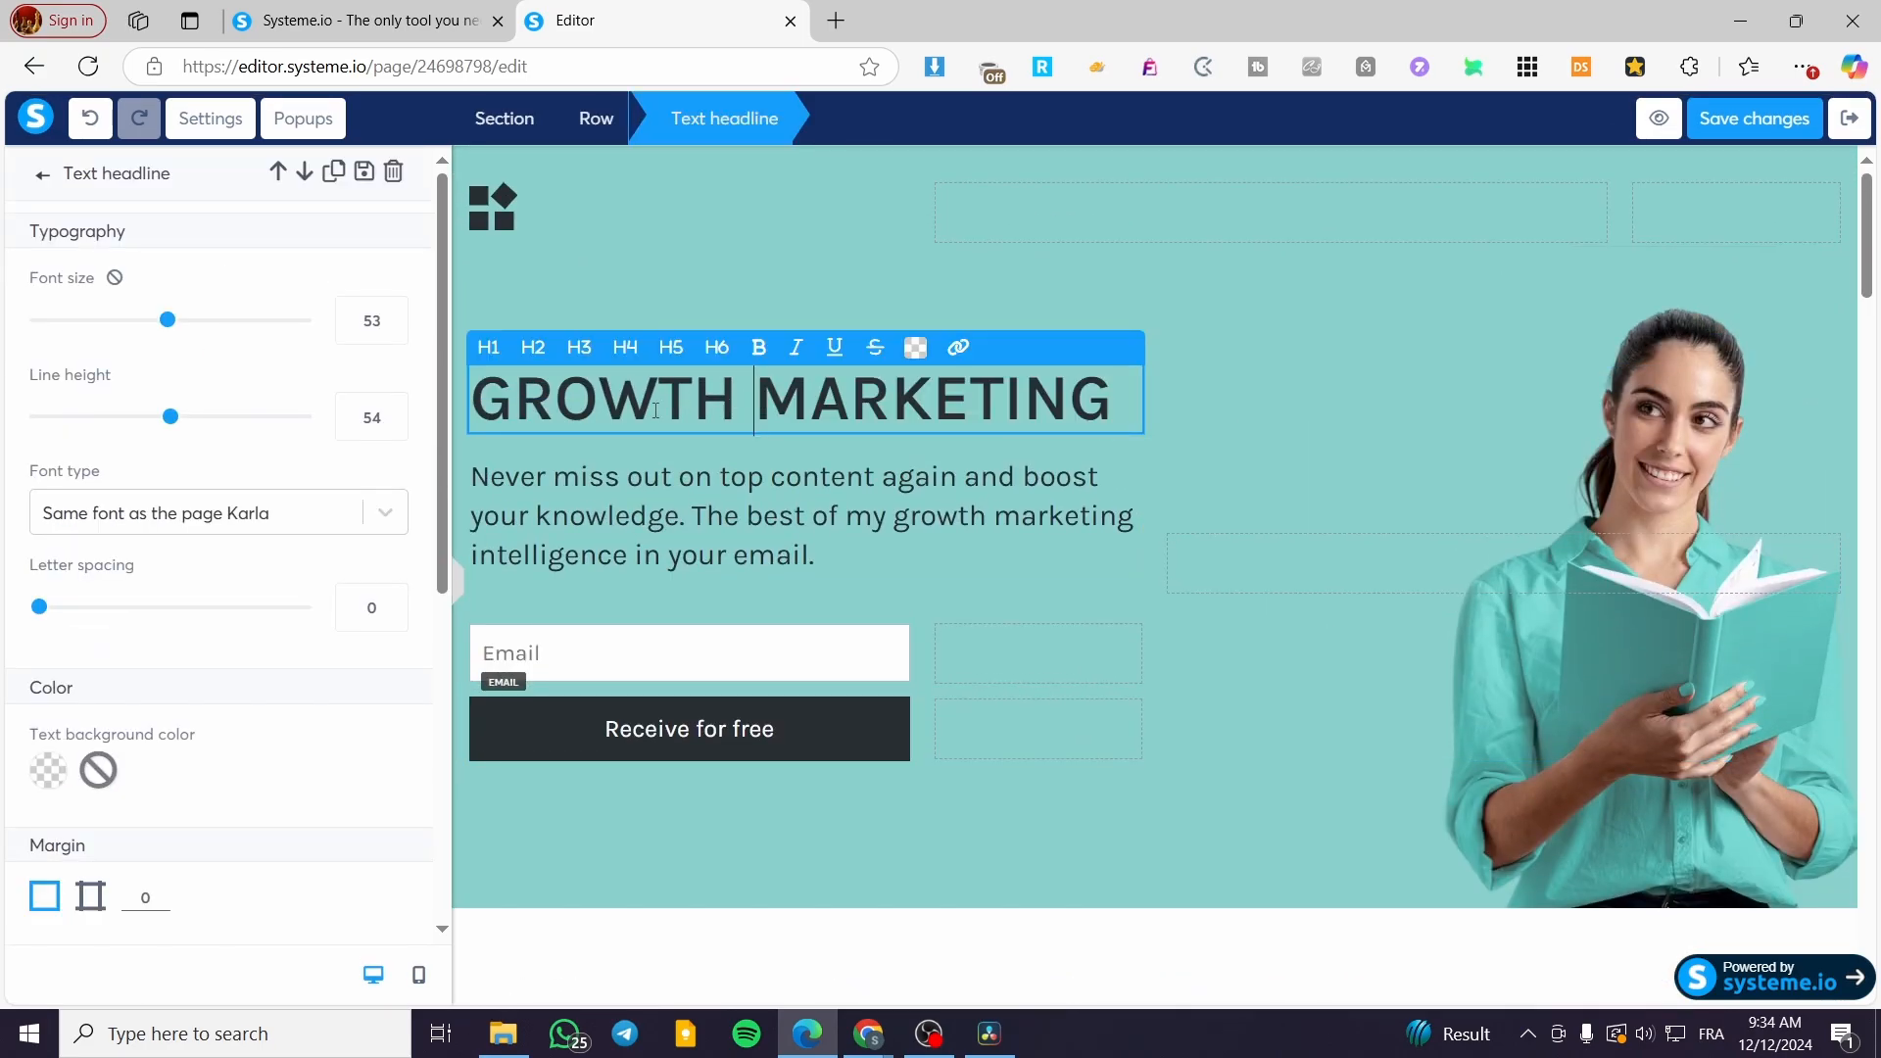
drag(475, 407, 1121, 383)
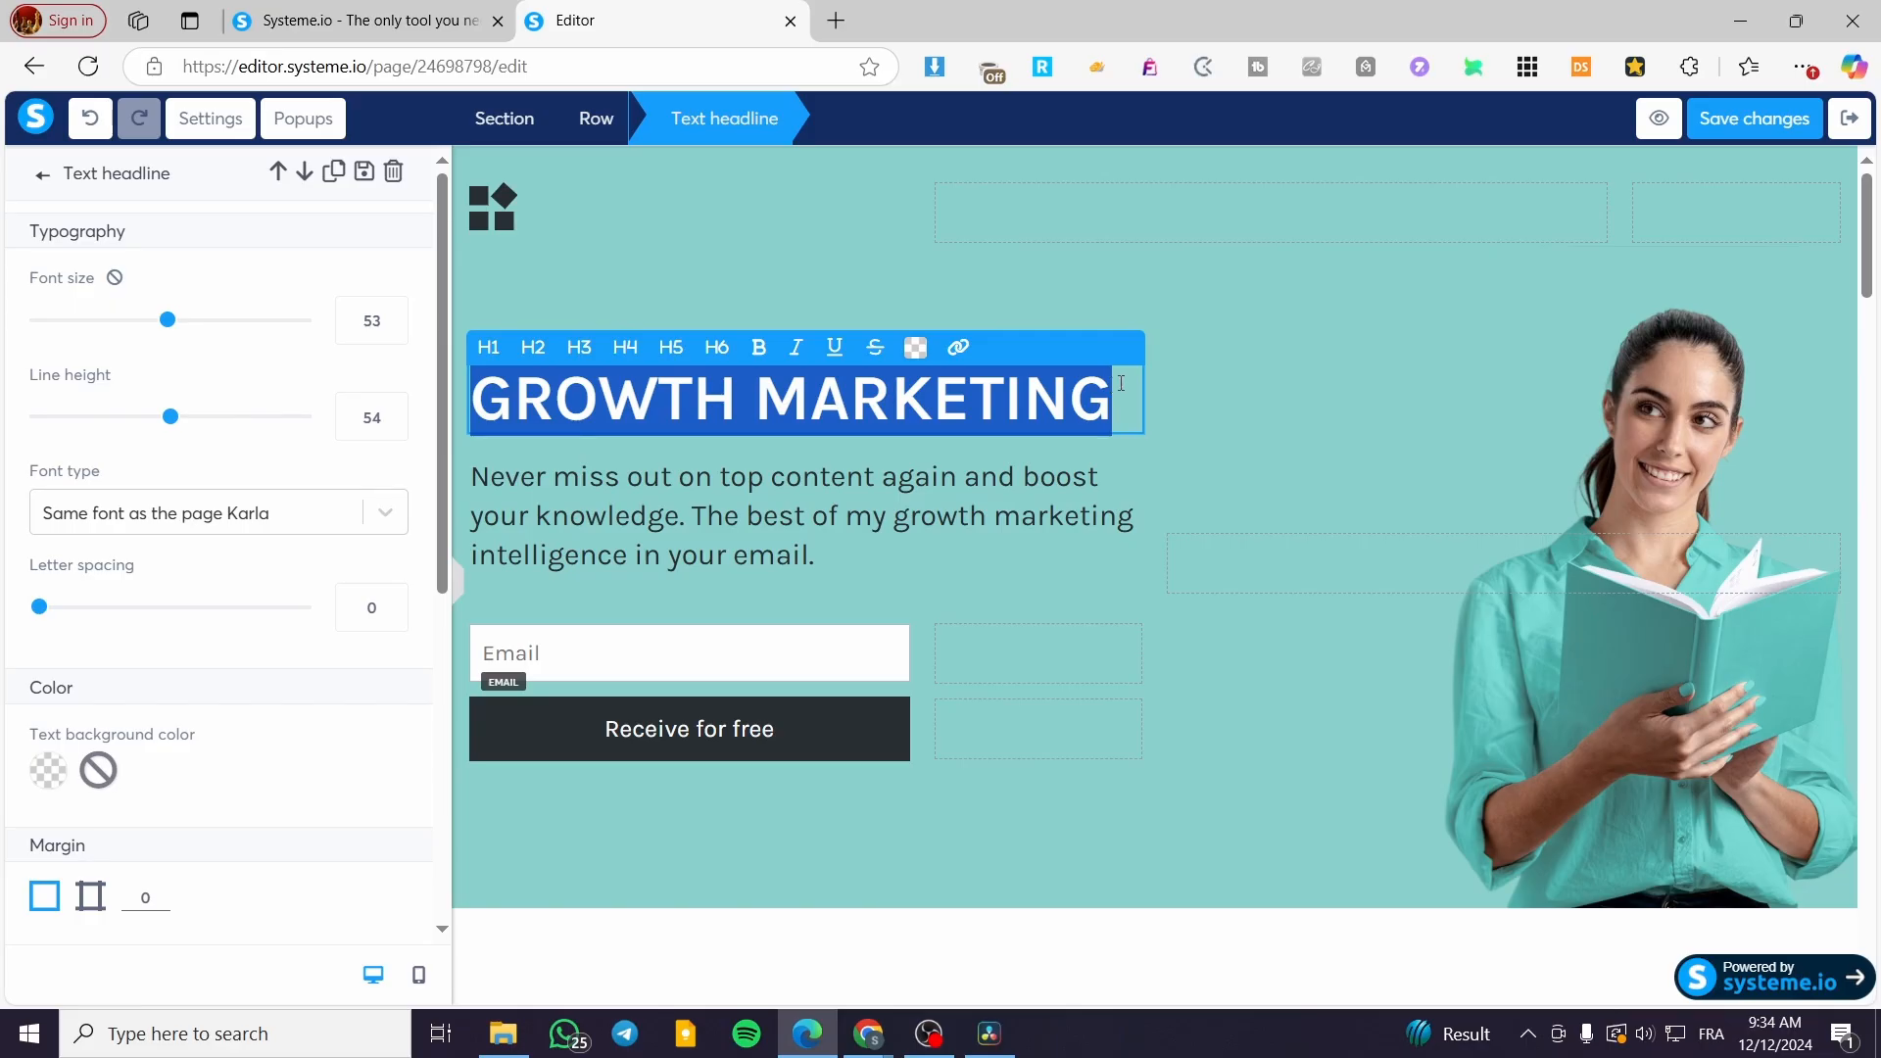
click(1112, 412)
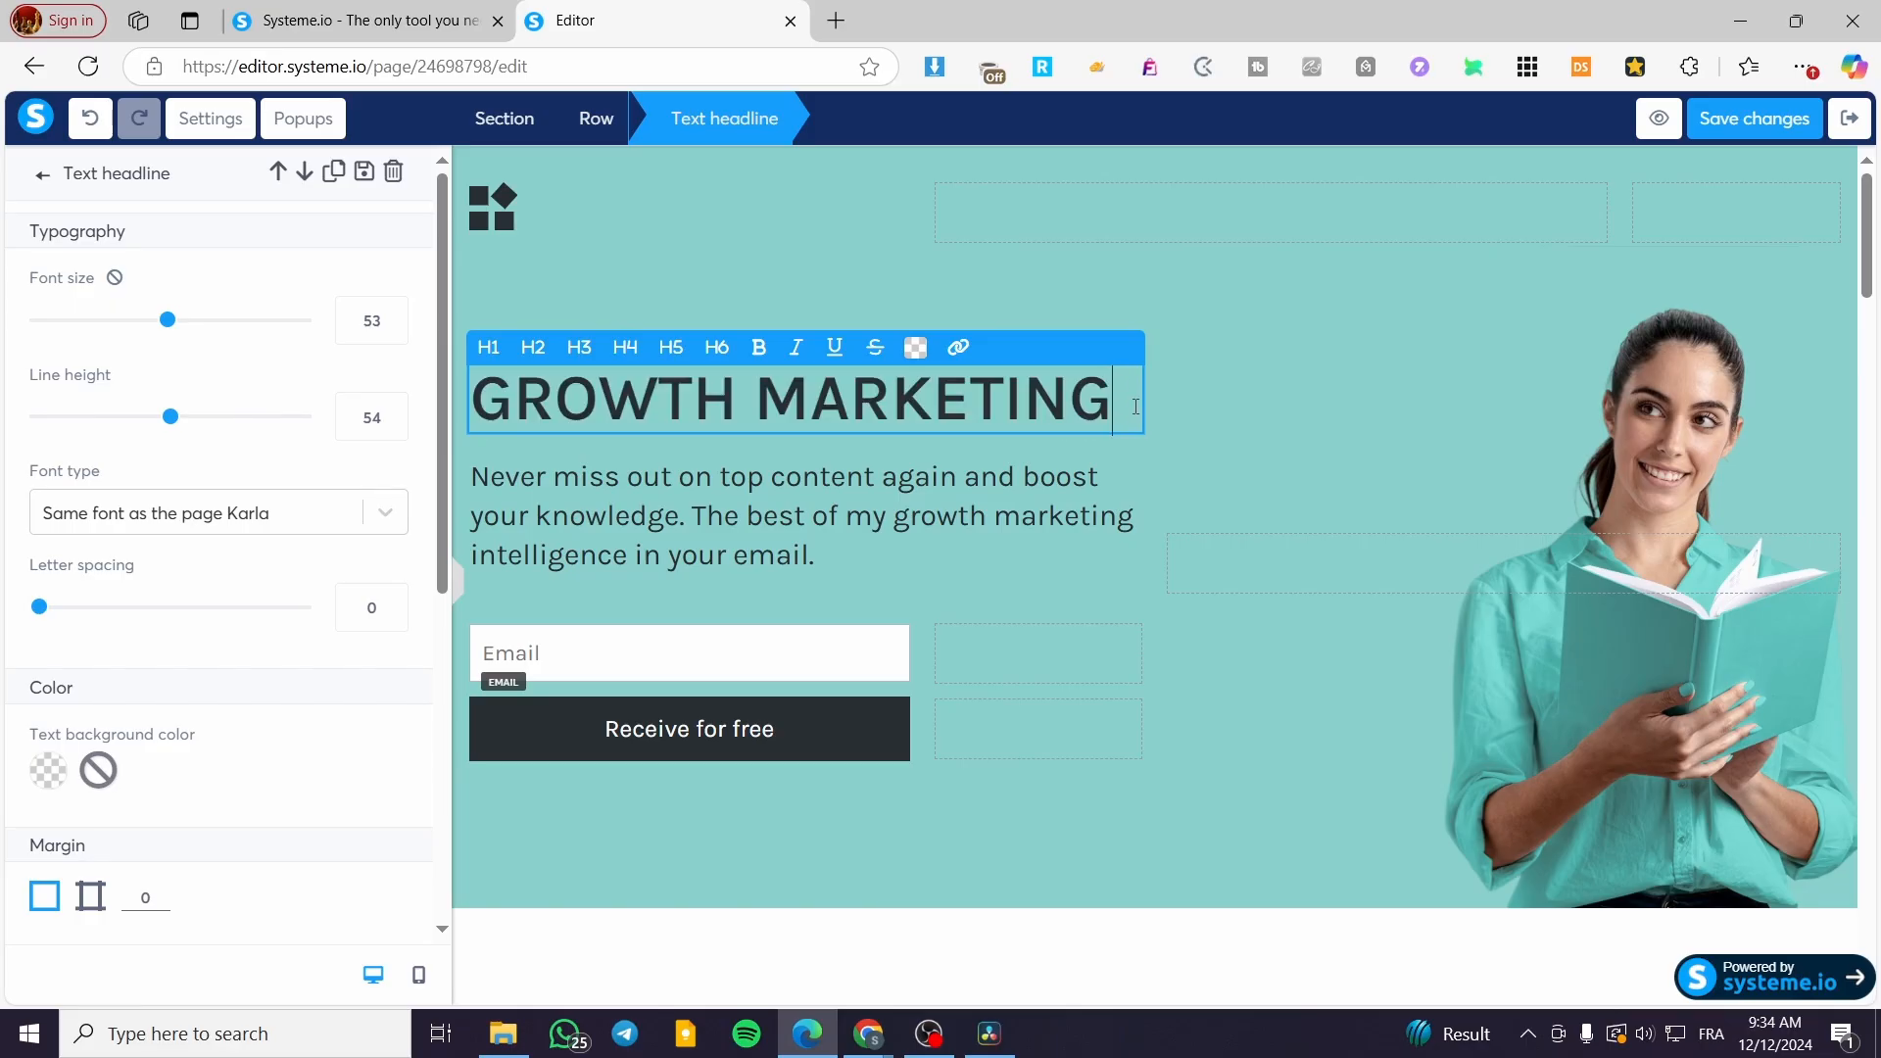
key(Return)
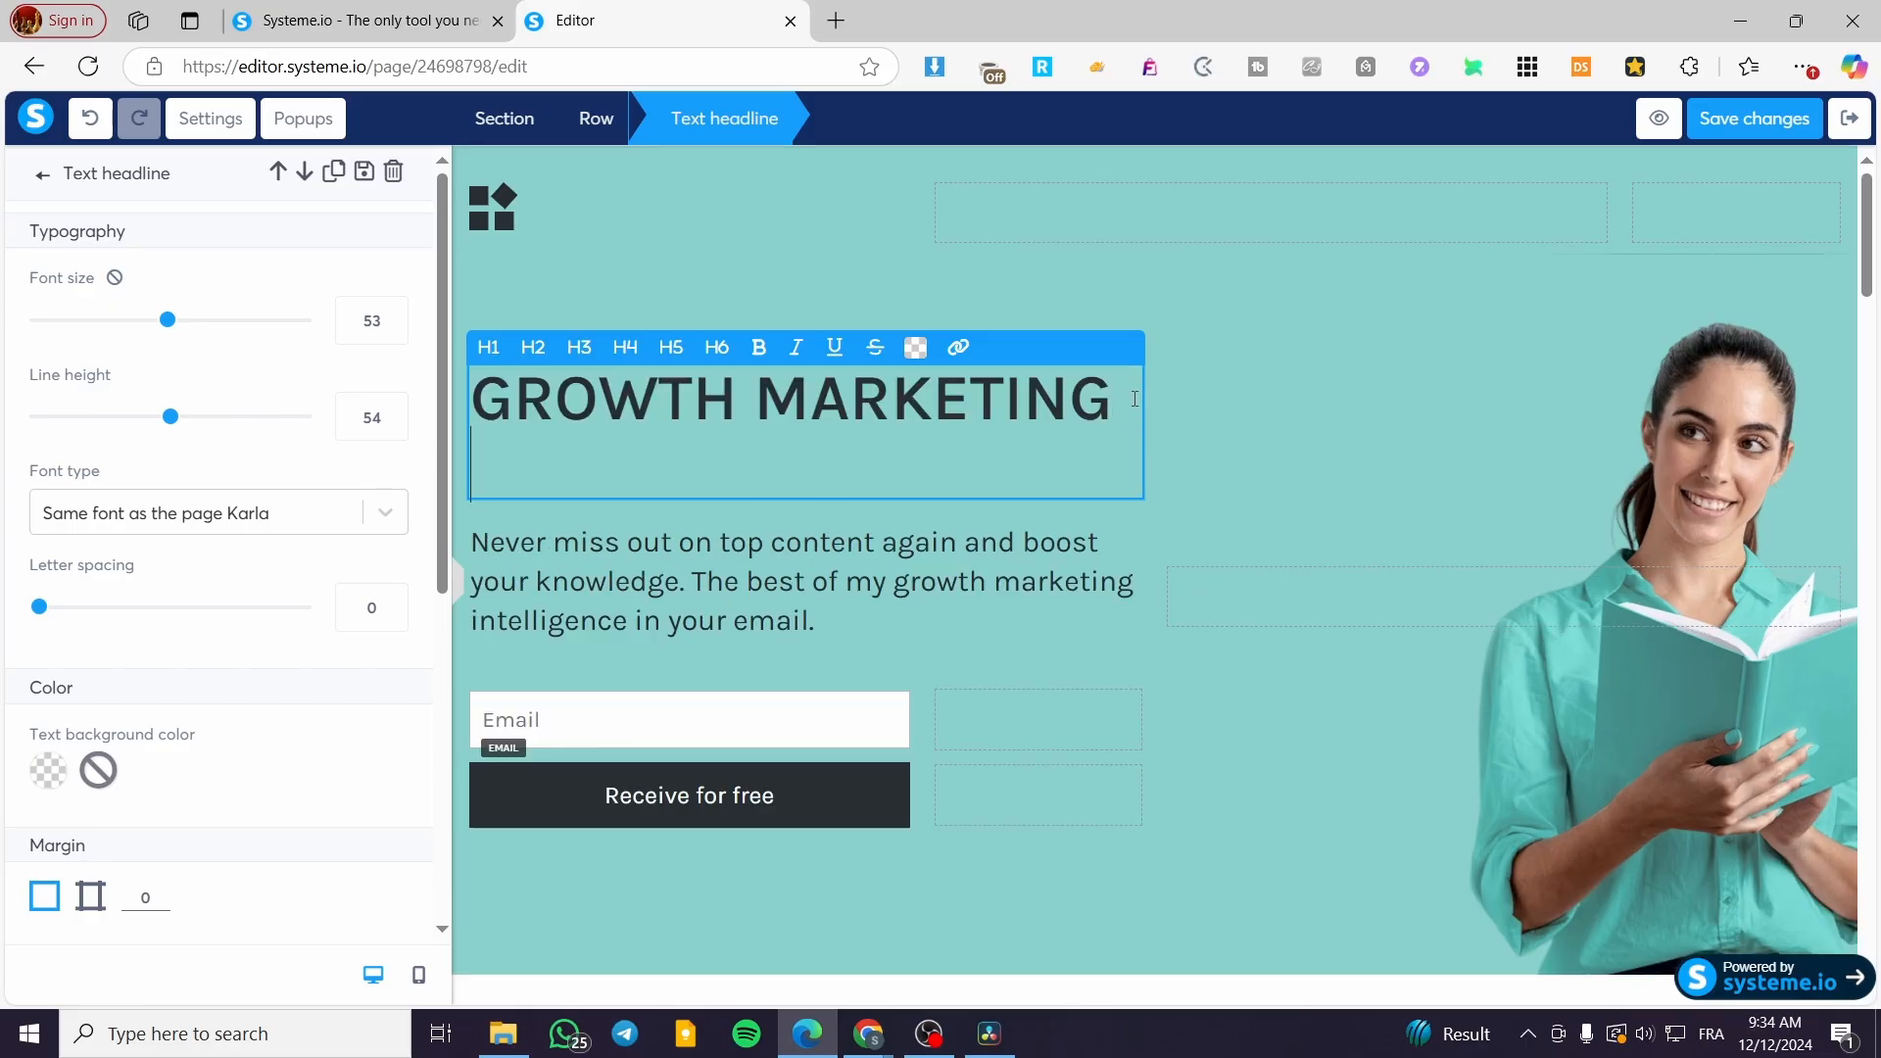
text(n)
key(BackSpace)
click(1196, 423)
click(1049, 449)
click(1107, 407)
click(797, 478)
key(BackSpace)
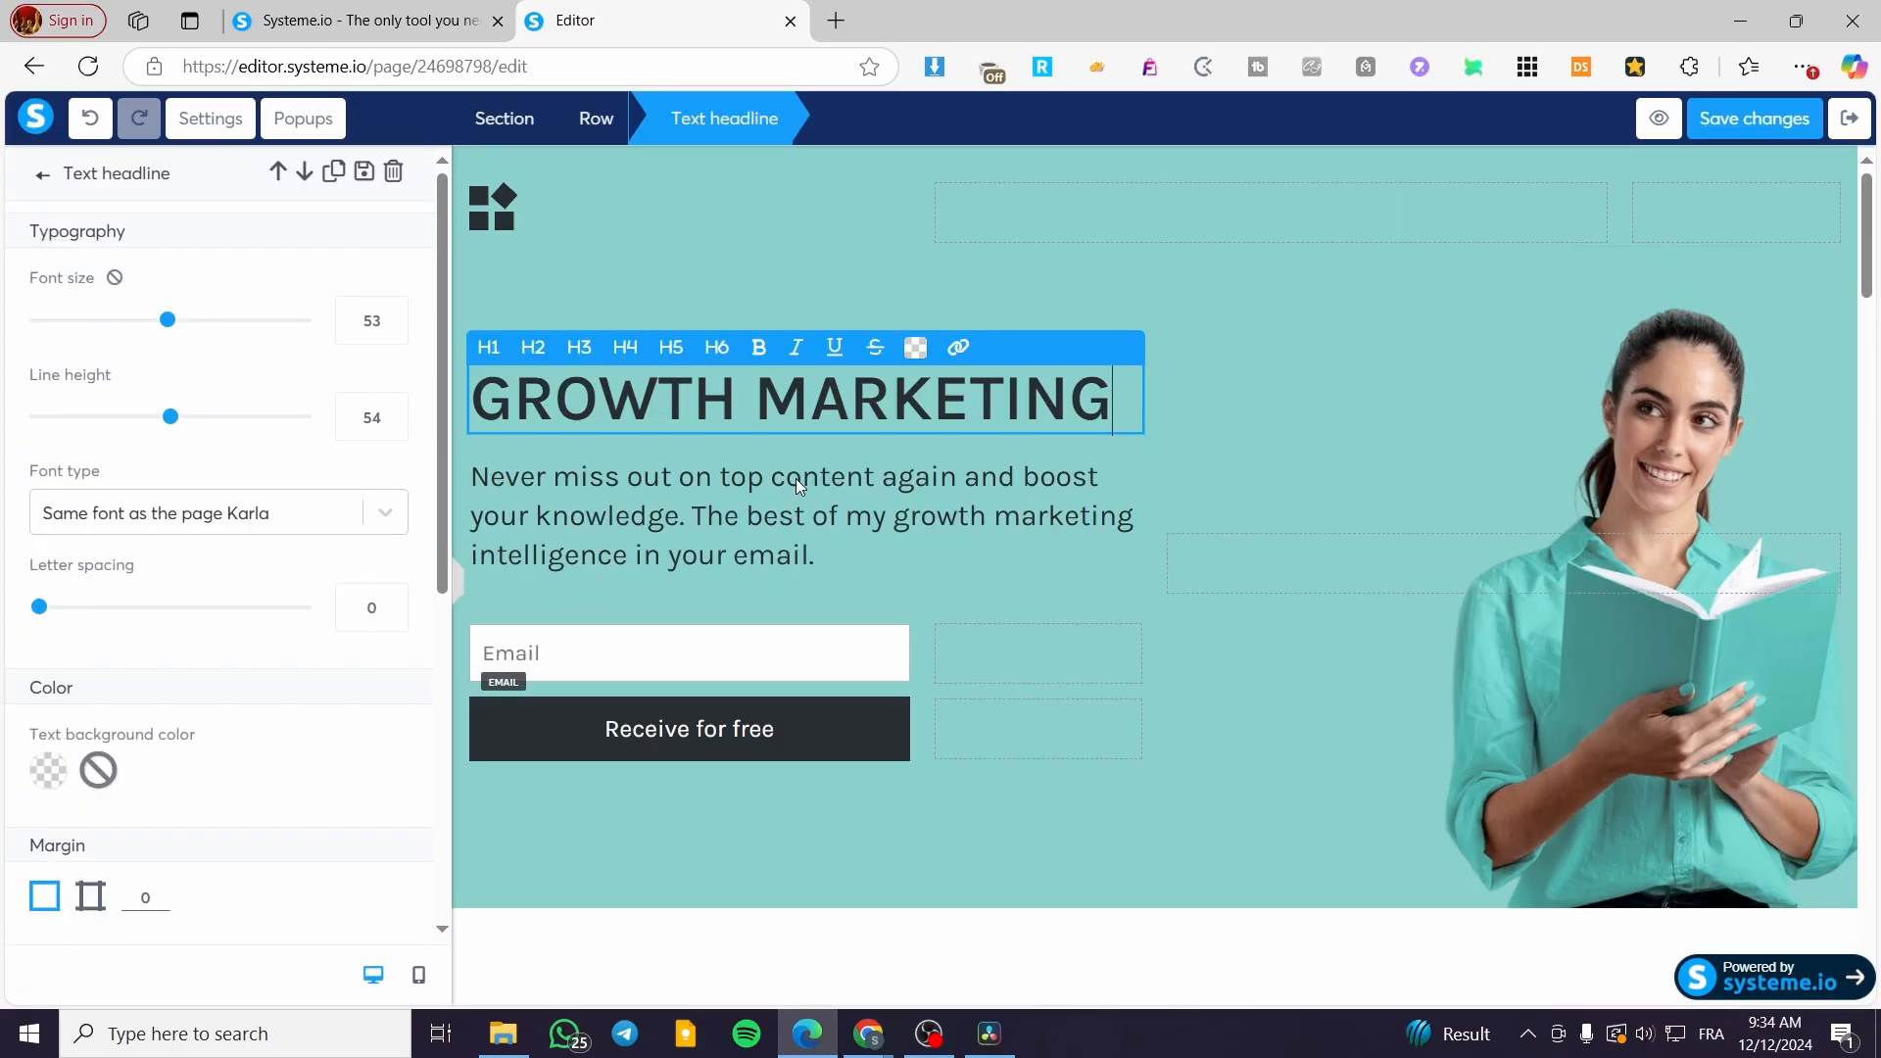
click(42, 175)
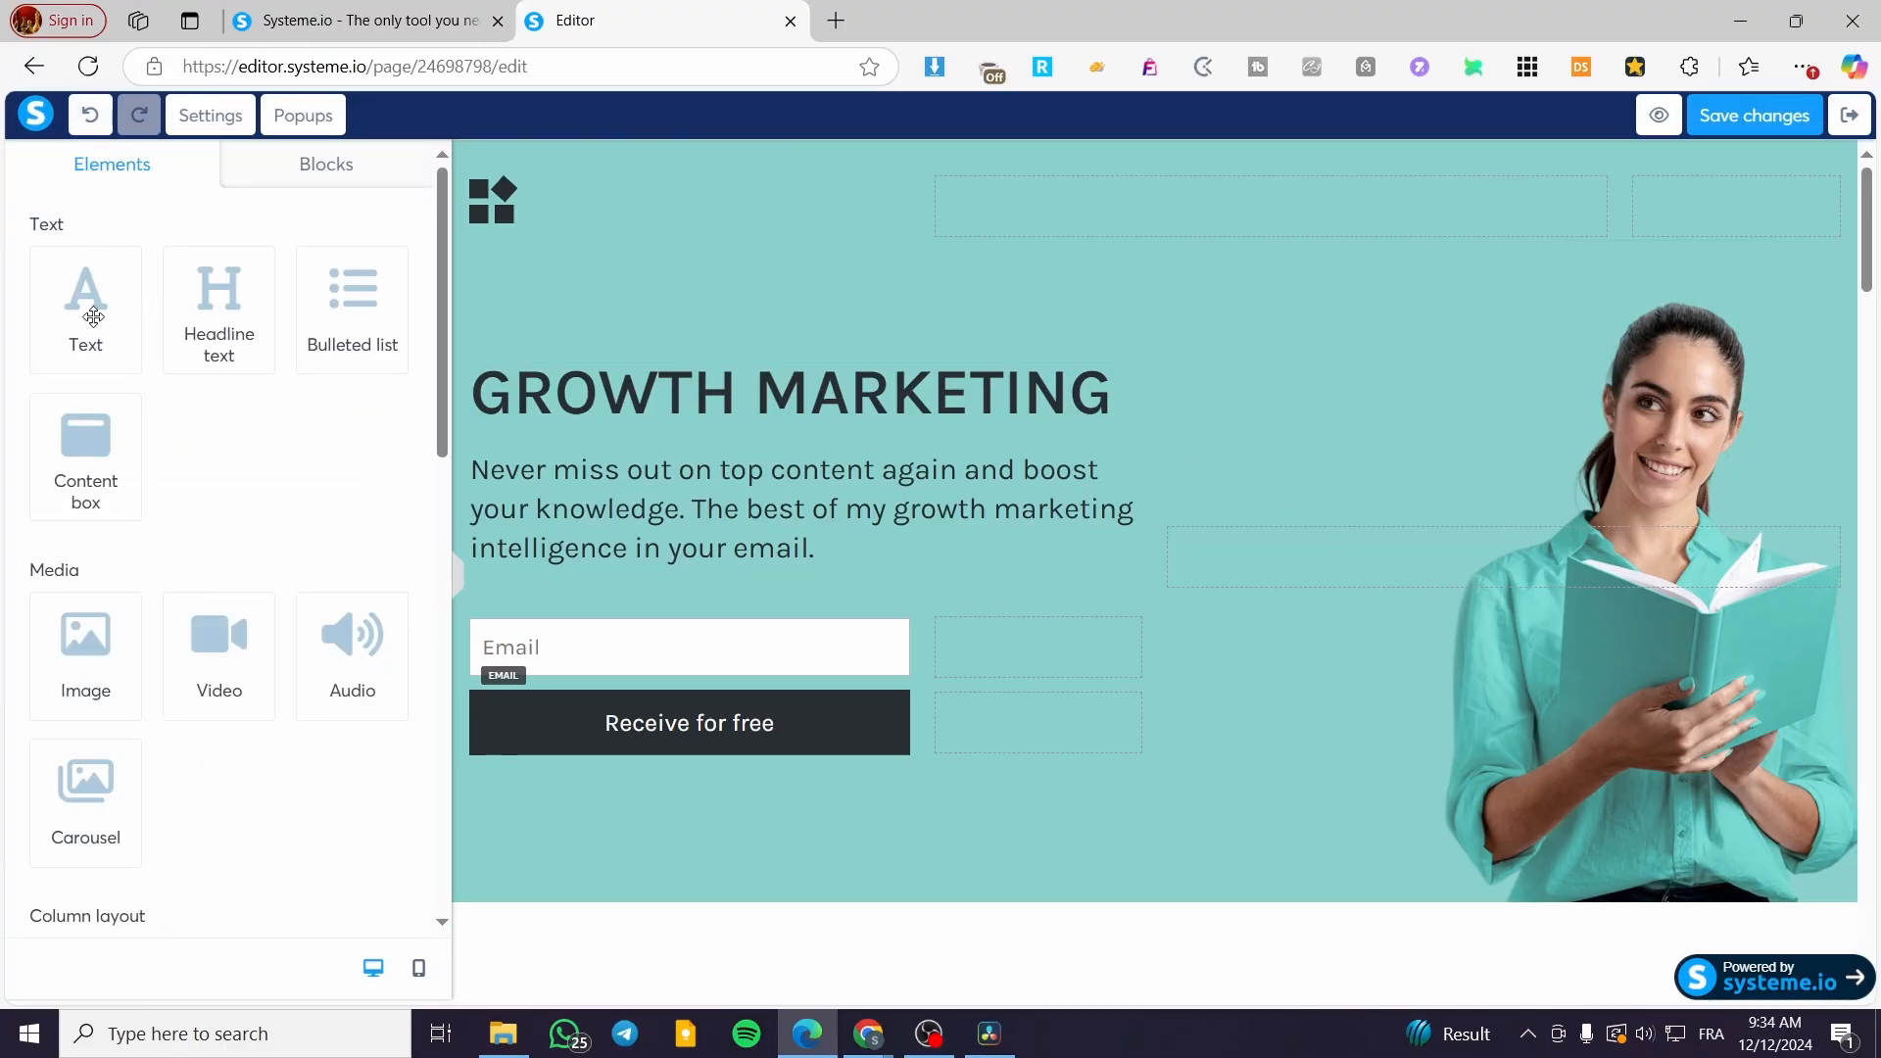
scroll(90, 308, down, 20)
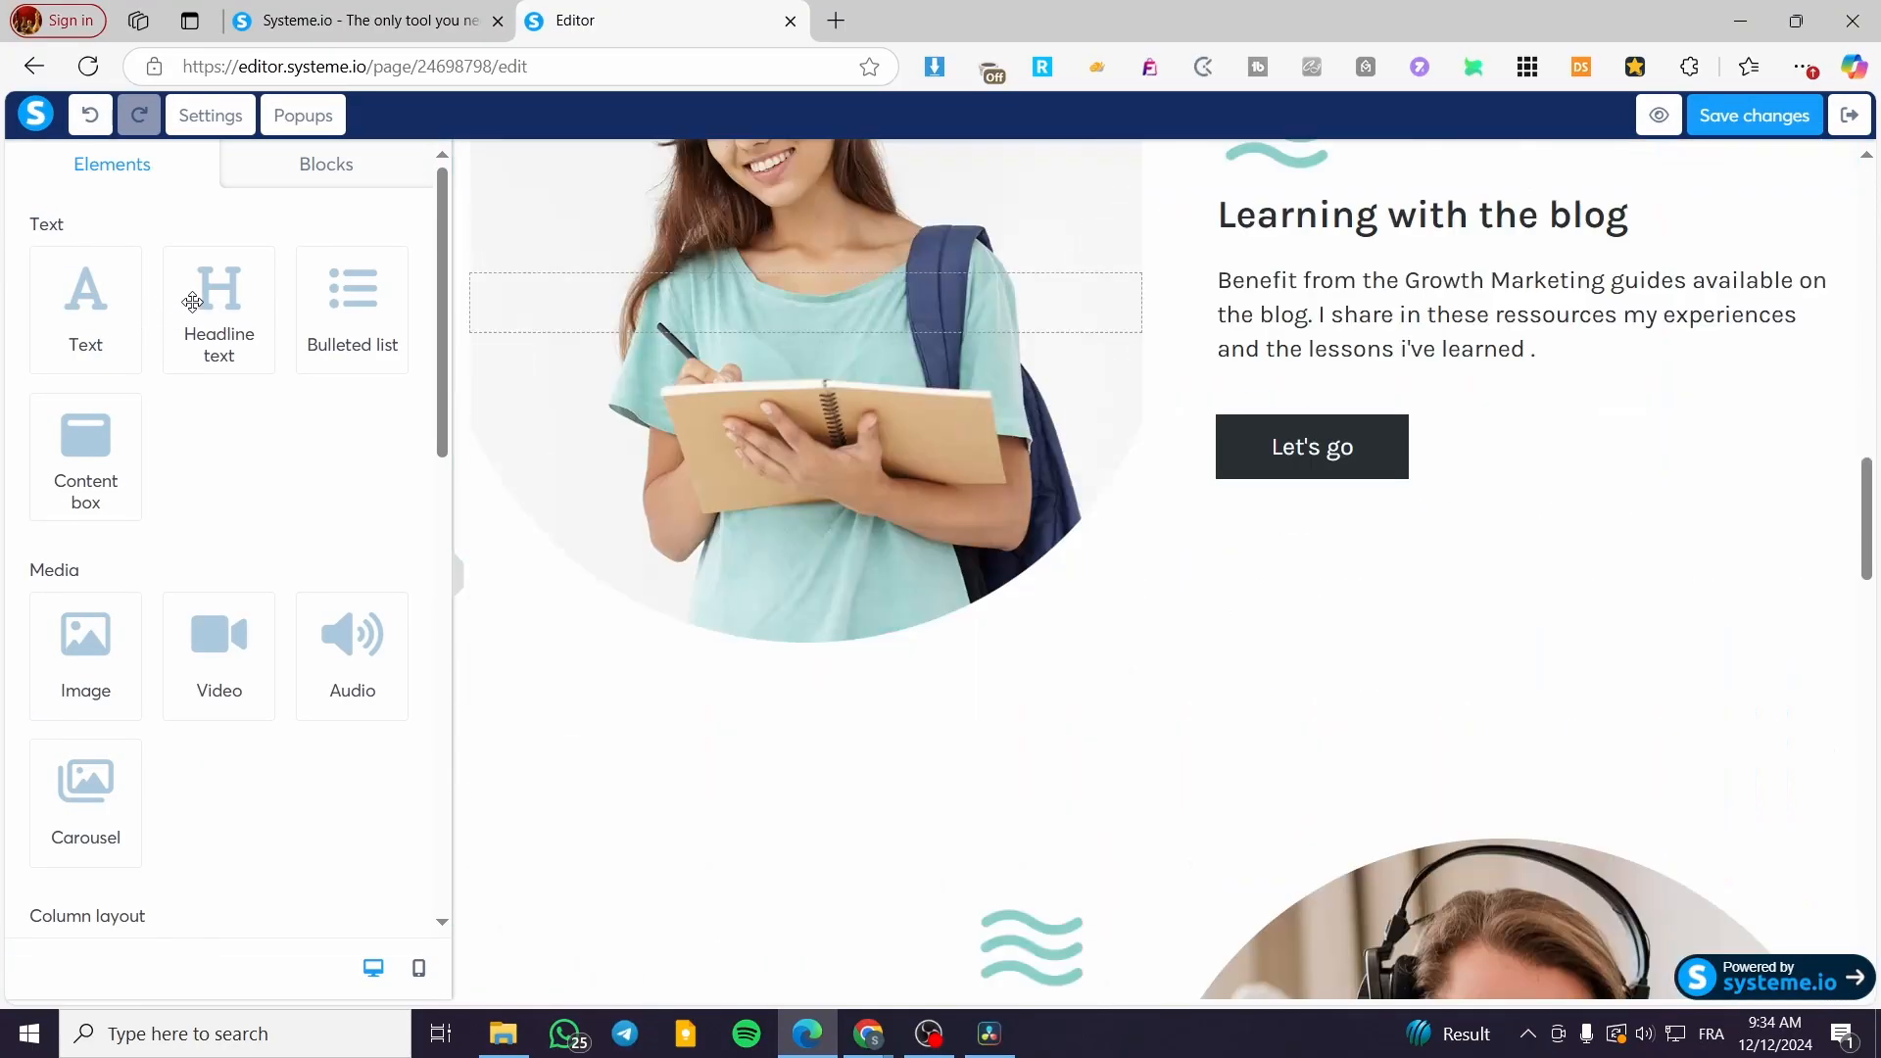
scroll(866, 547, up, 7)
scroll(866, 547, up, 20)
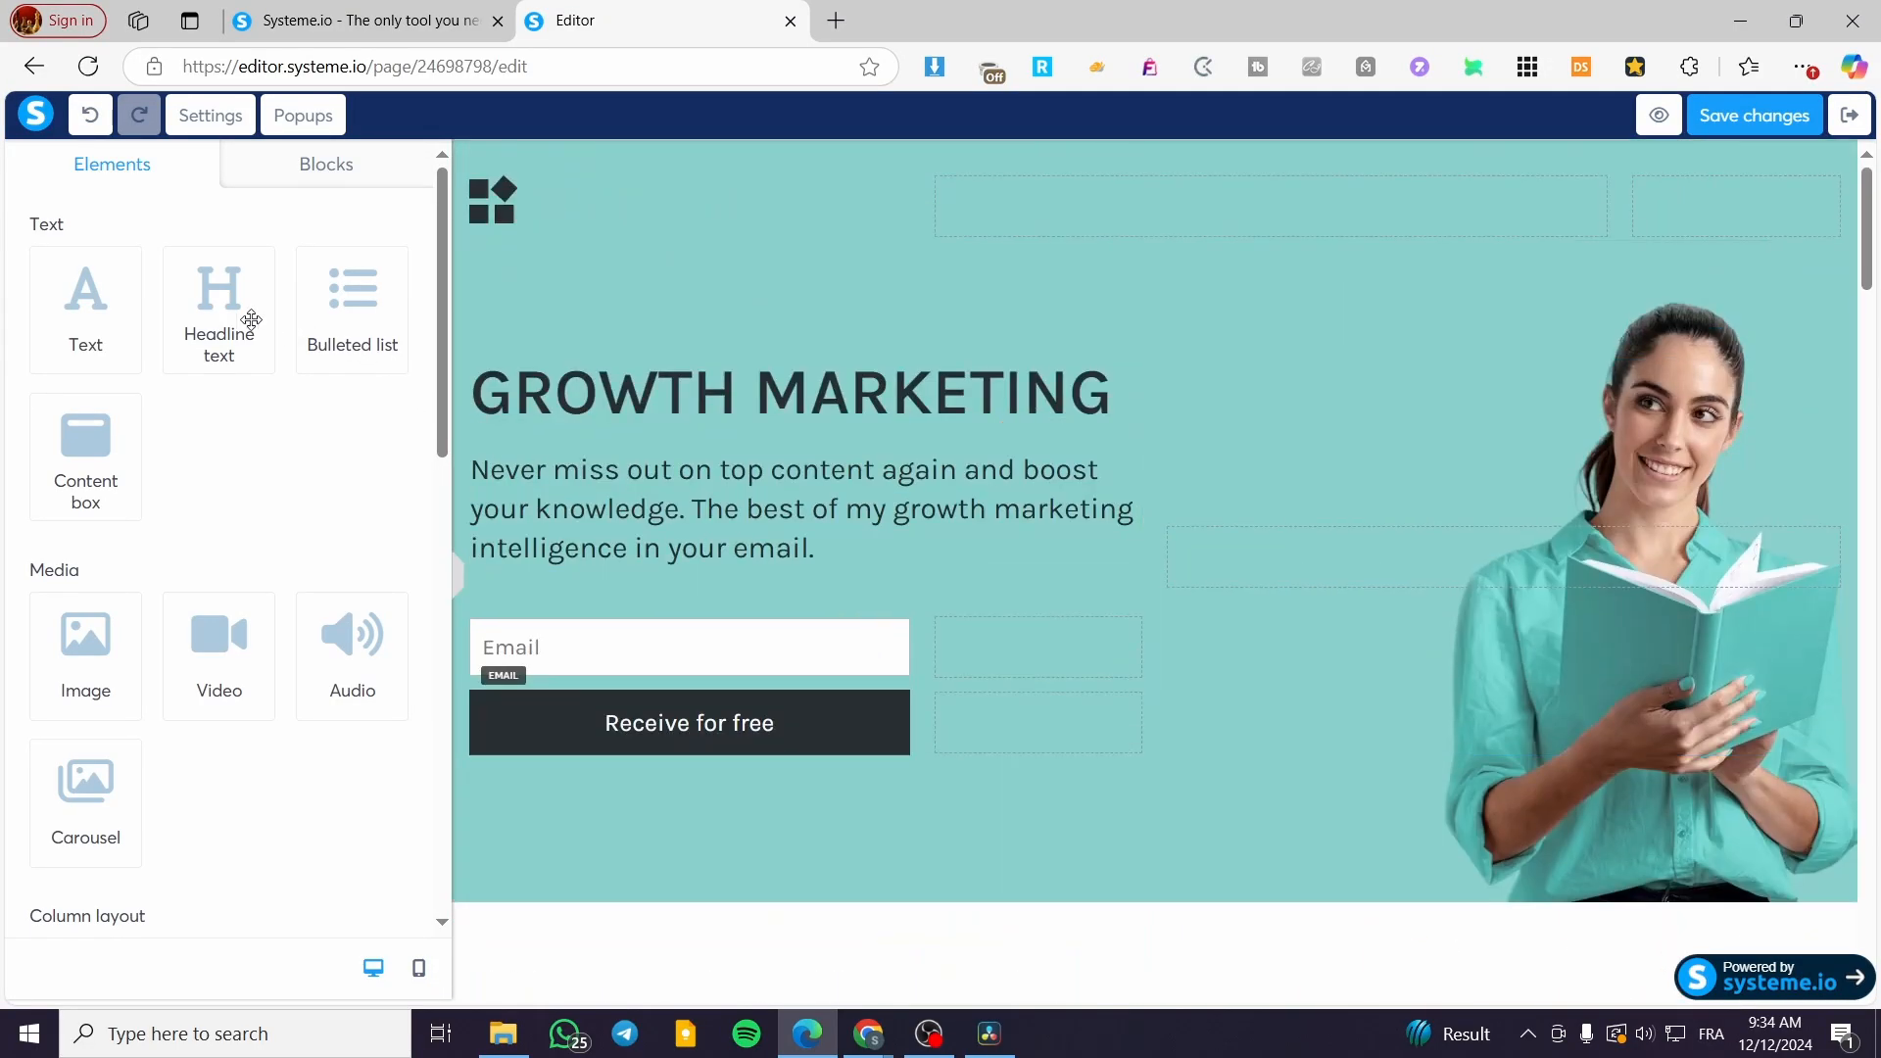
Step: Add a 'Newsletter' headline beneath the GROWTH MARKETING title
drag(244, 315, 749, 474)
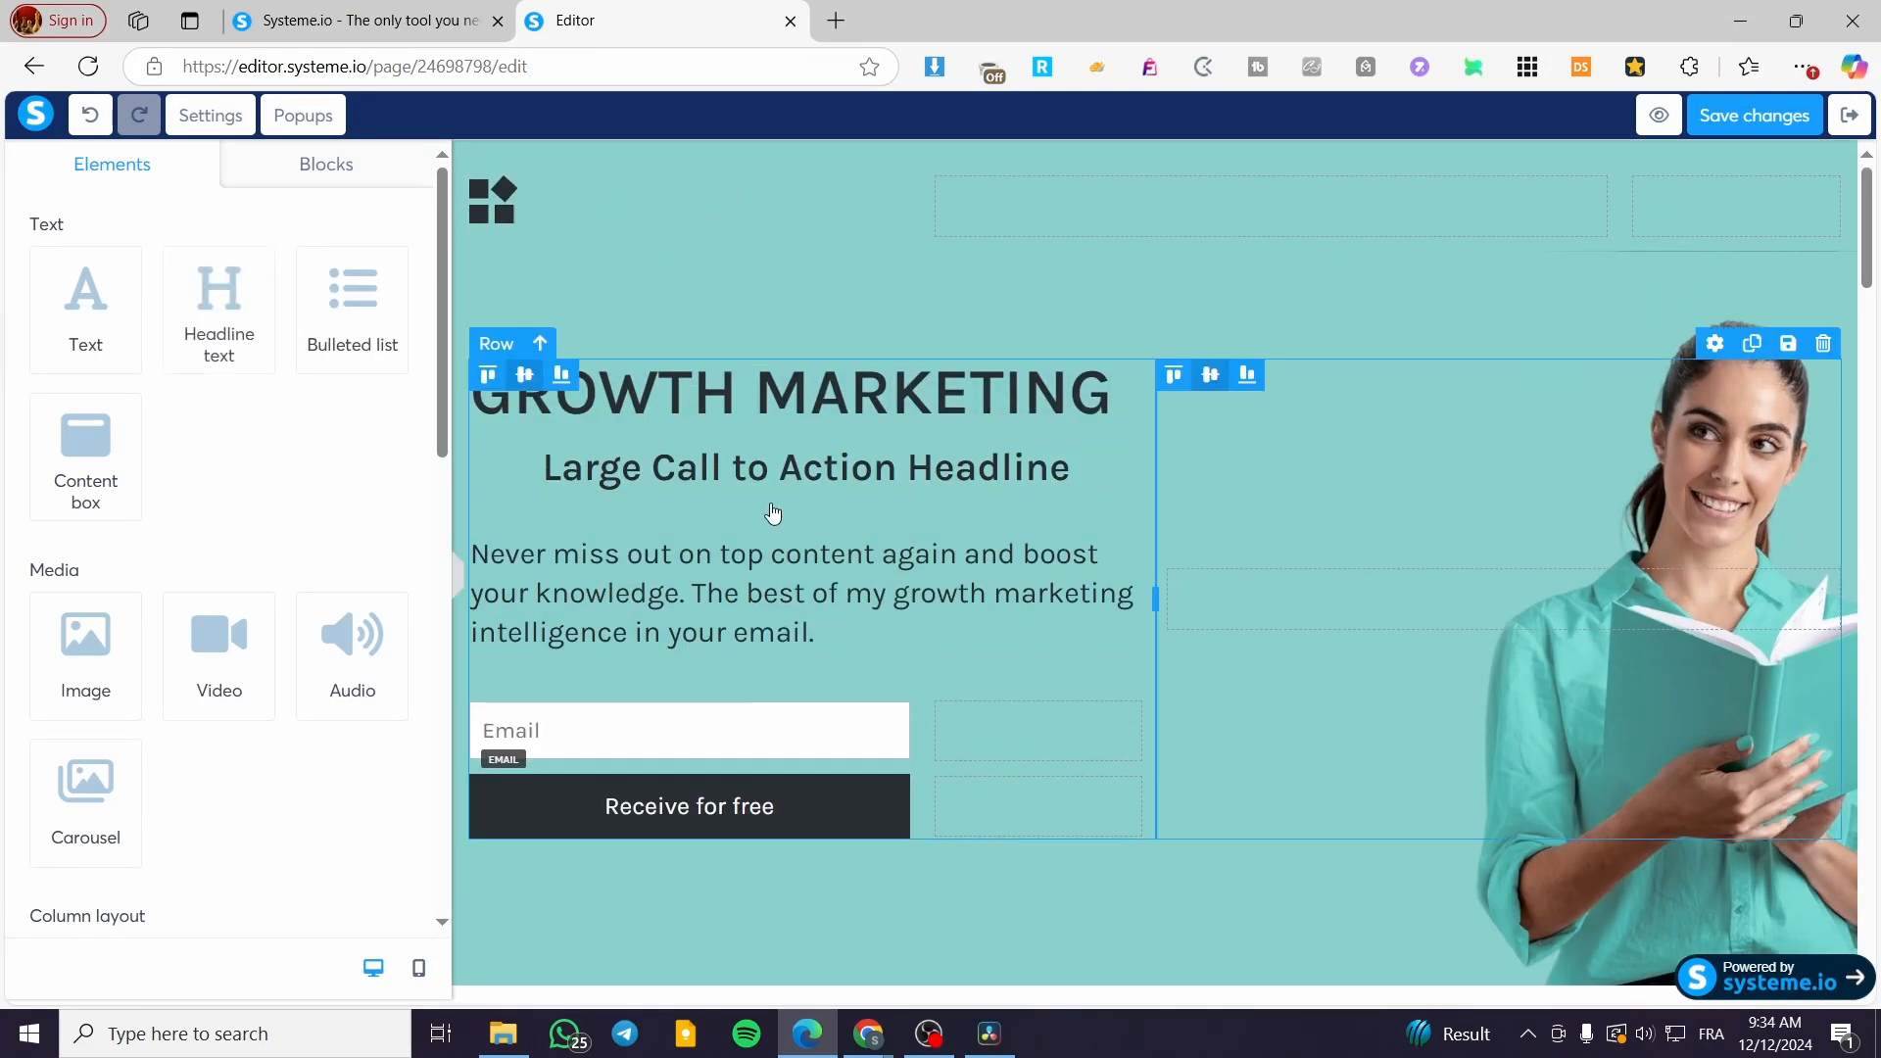
double_click(836, 473)
click(1094, 476)
drag(1094, 476, 517, 466)
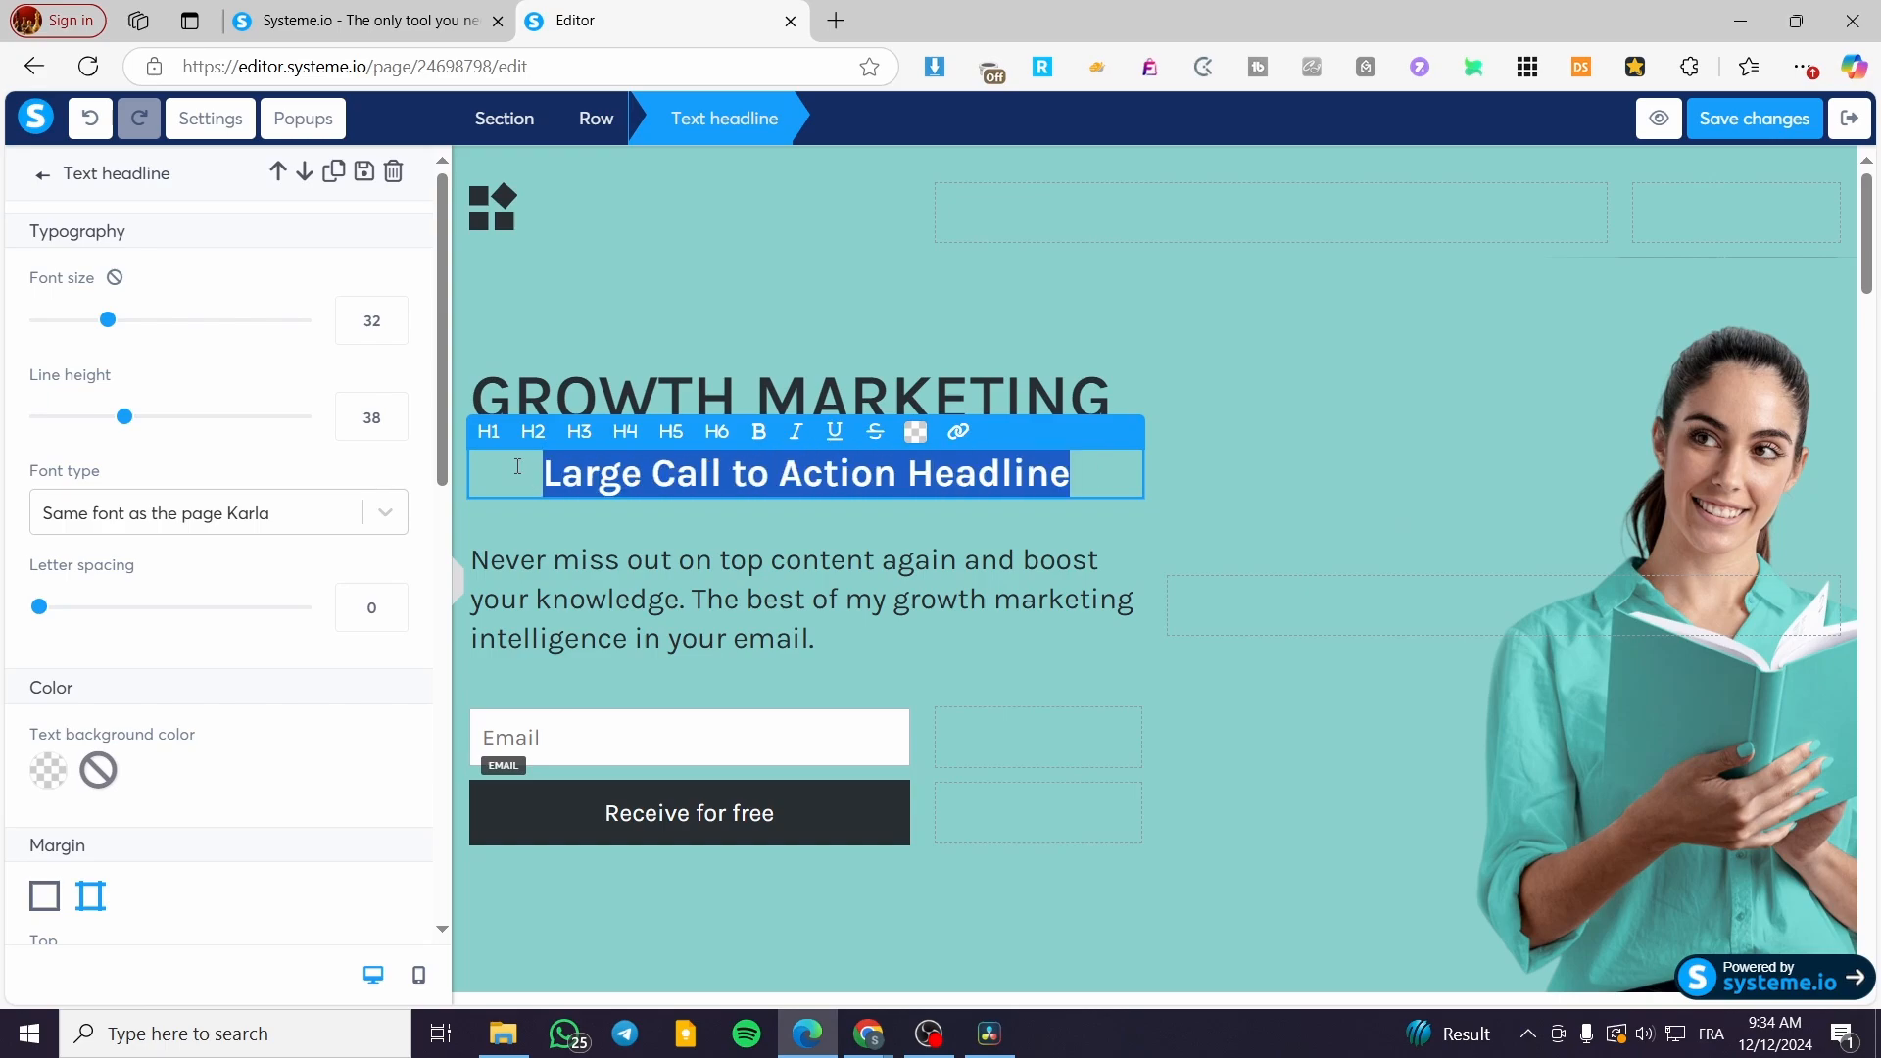
text(News)
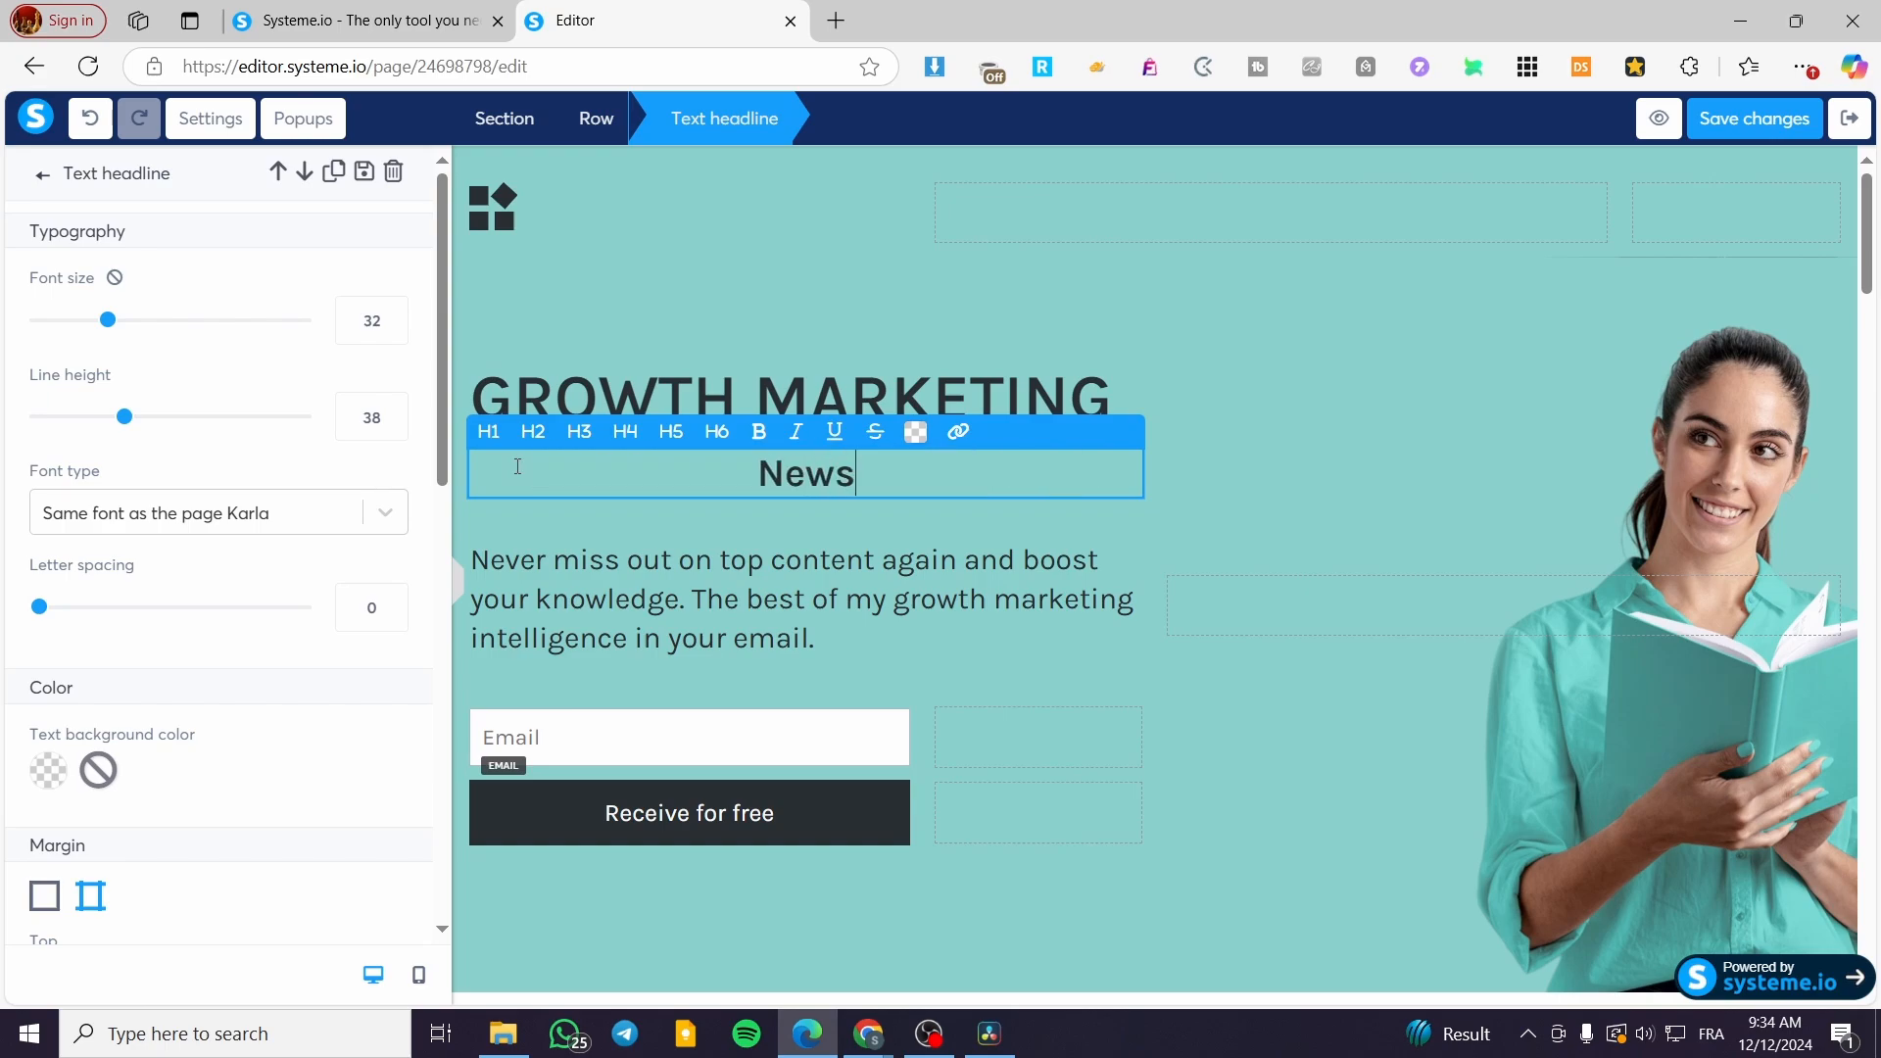
text(letter)
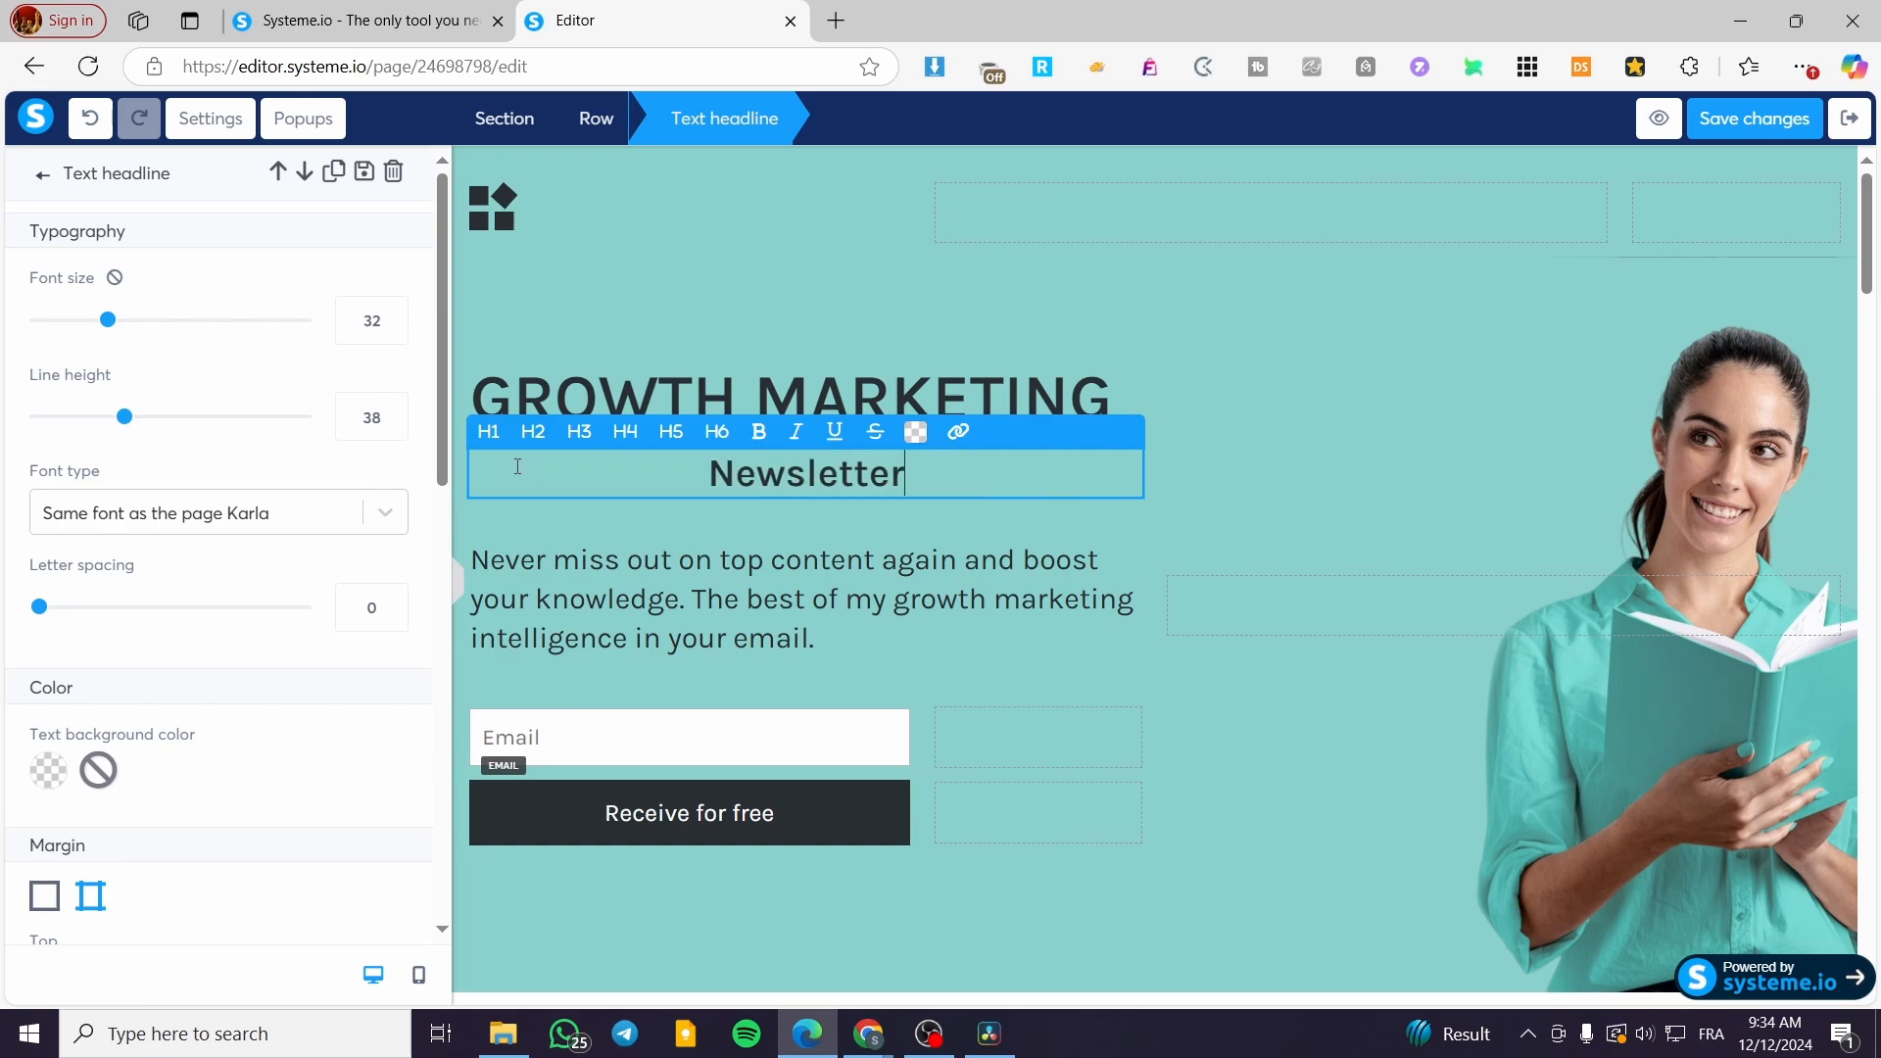
click(1225, 437)
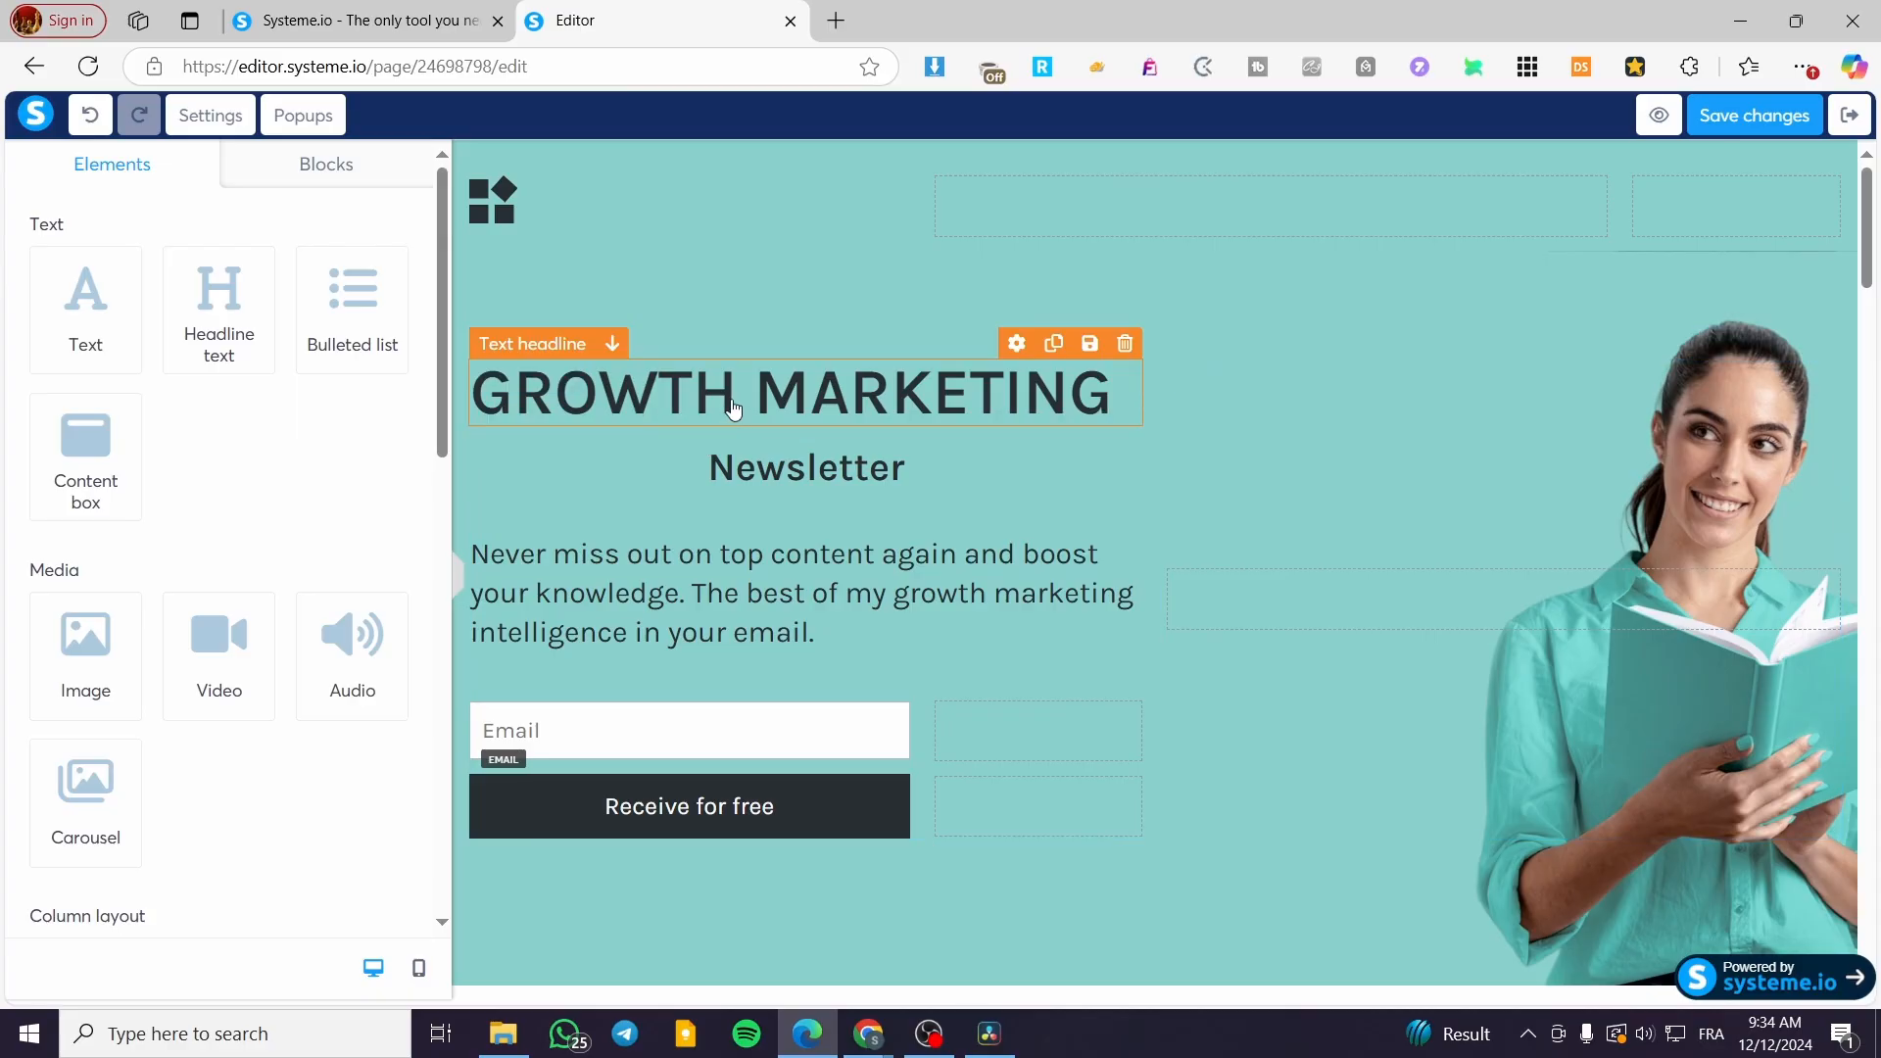
Step: Replace GROWTH in the title with the owner's first name and centre the headline
click(683, 403)
drag(749, 399, 504, 399)
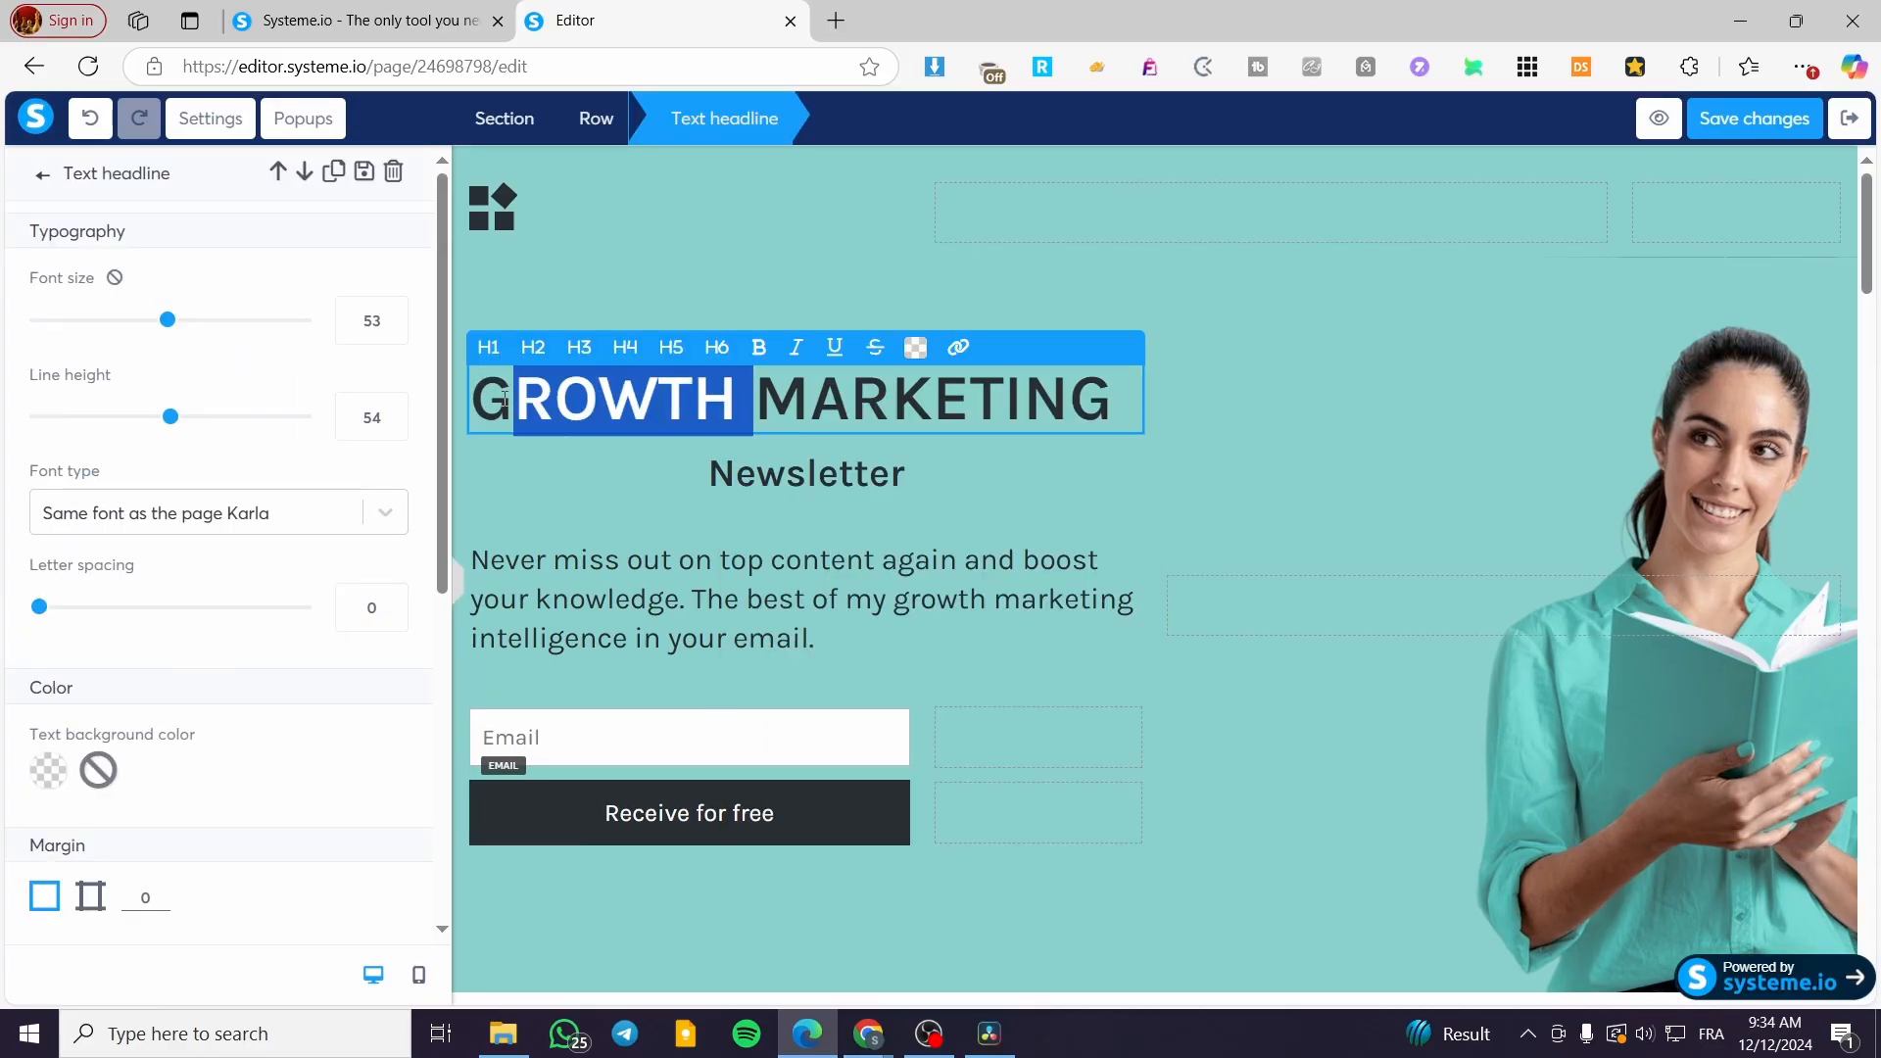
text(Jacks)
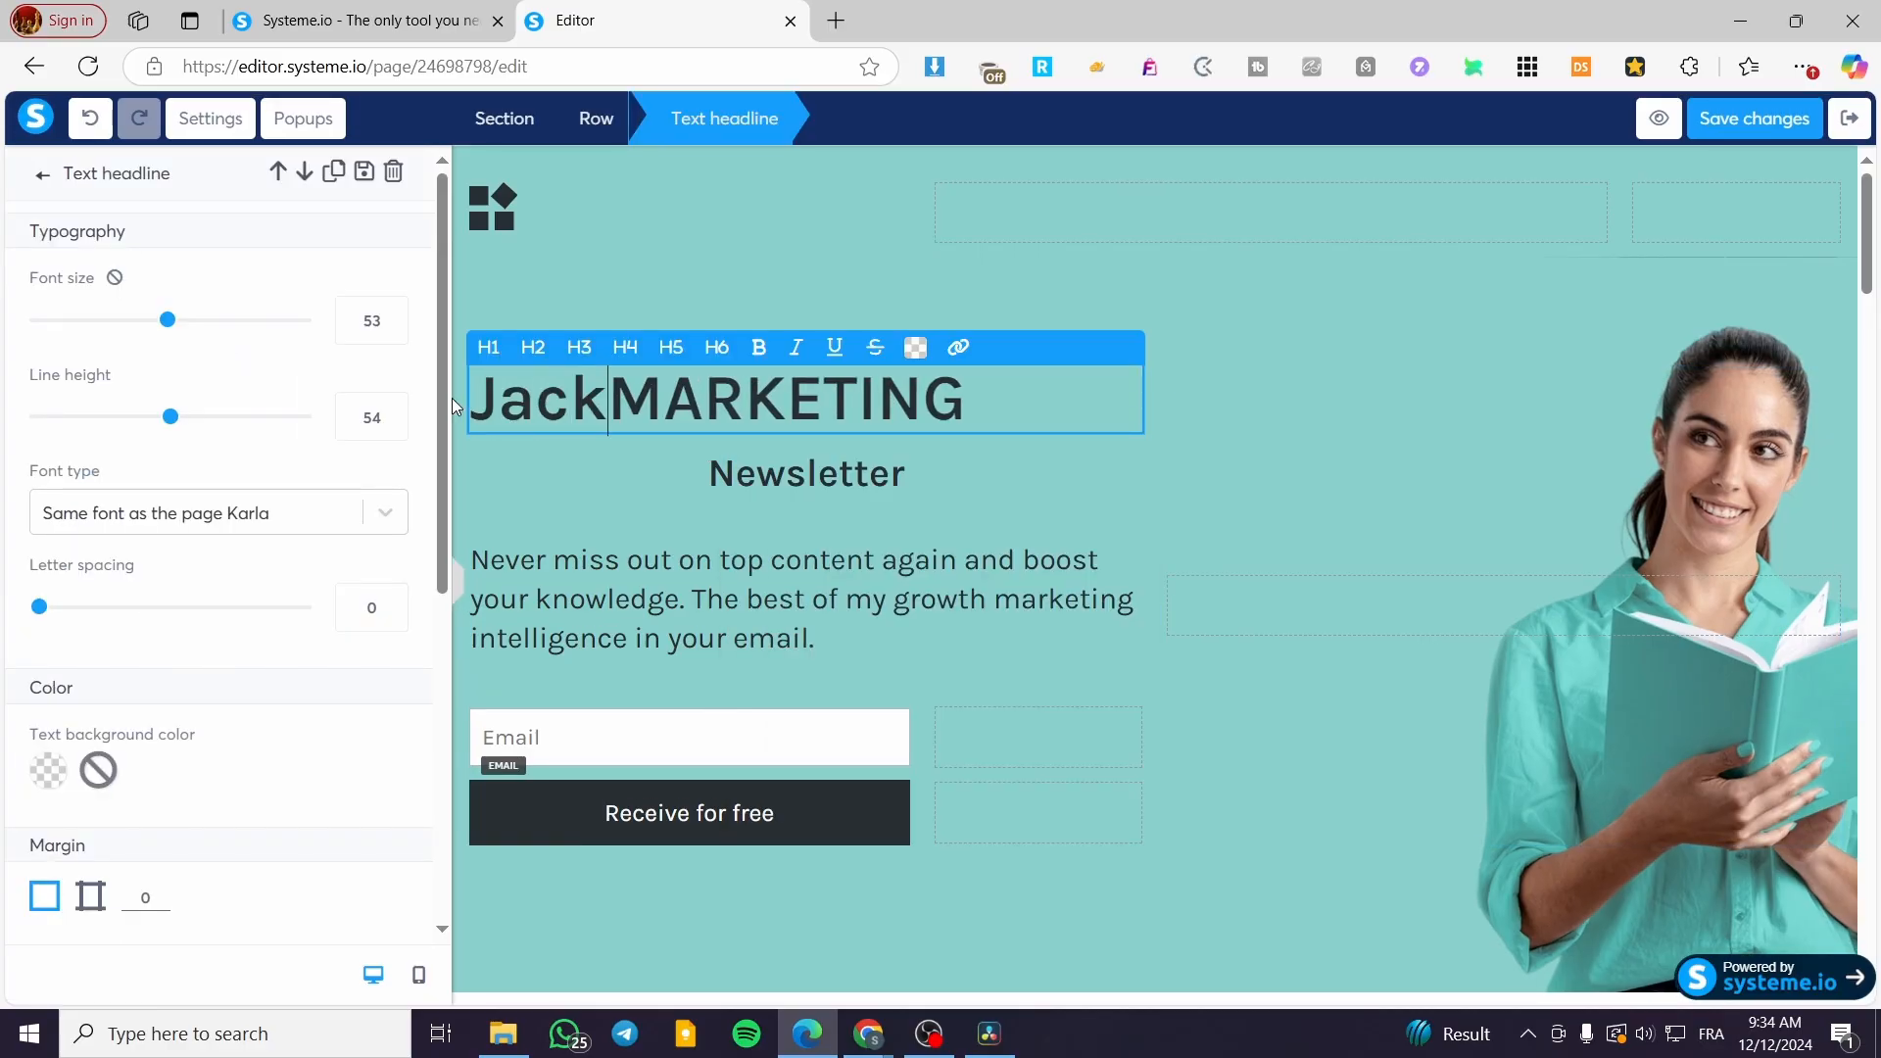
key(BackSpace)
text('s)
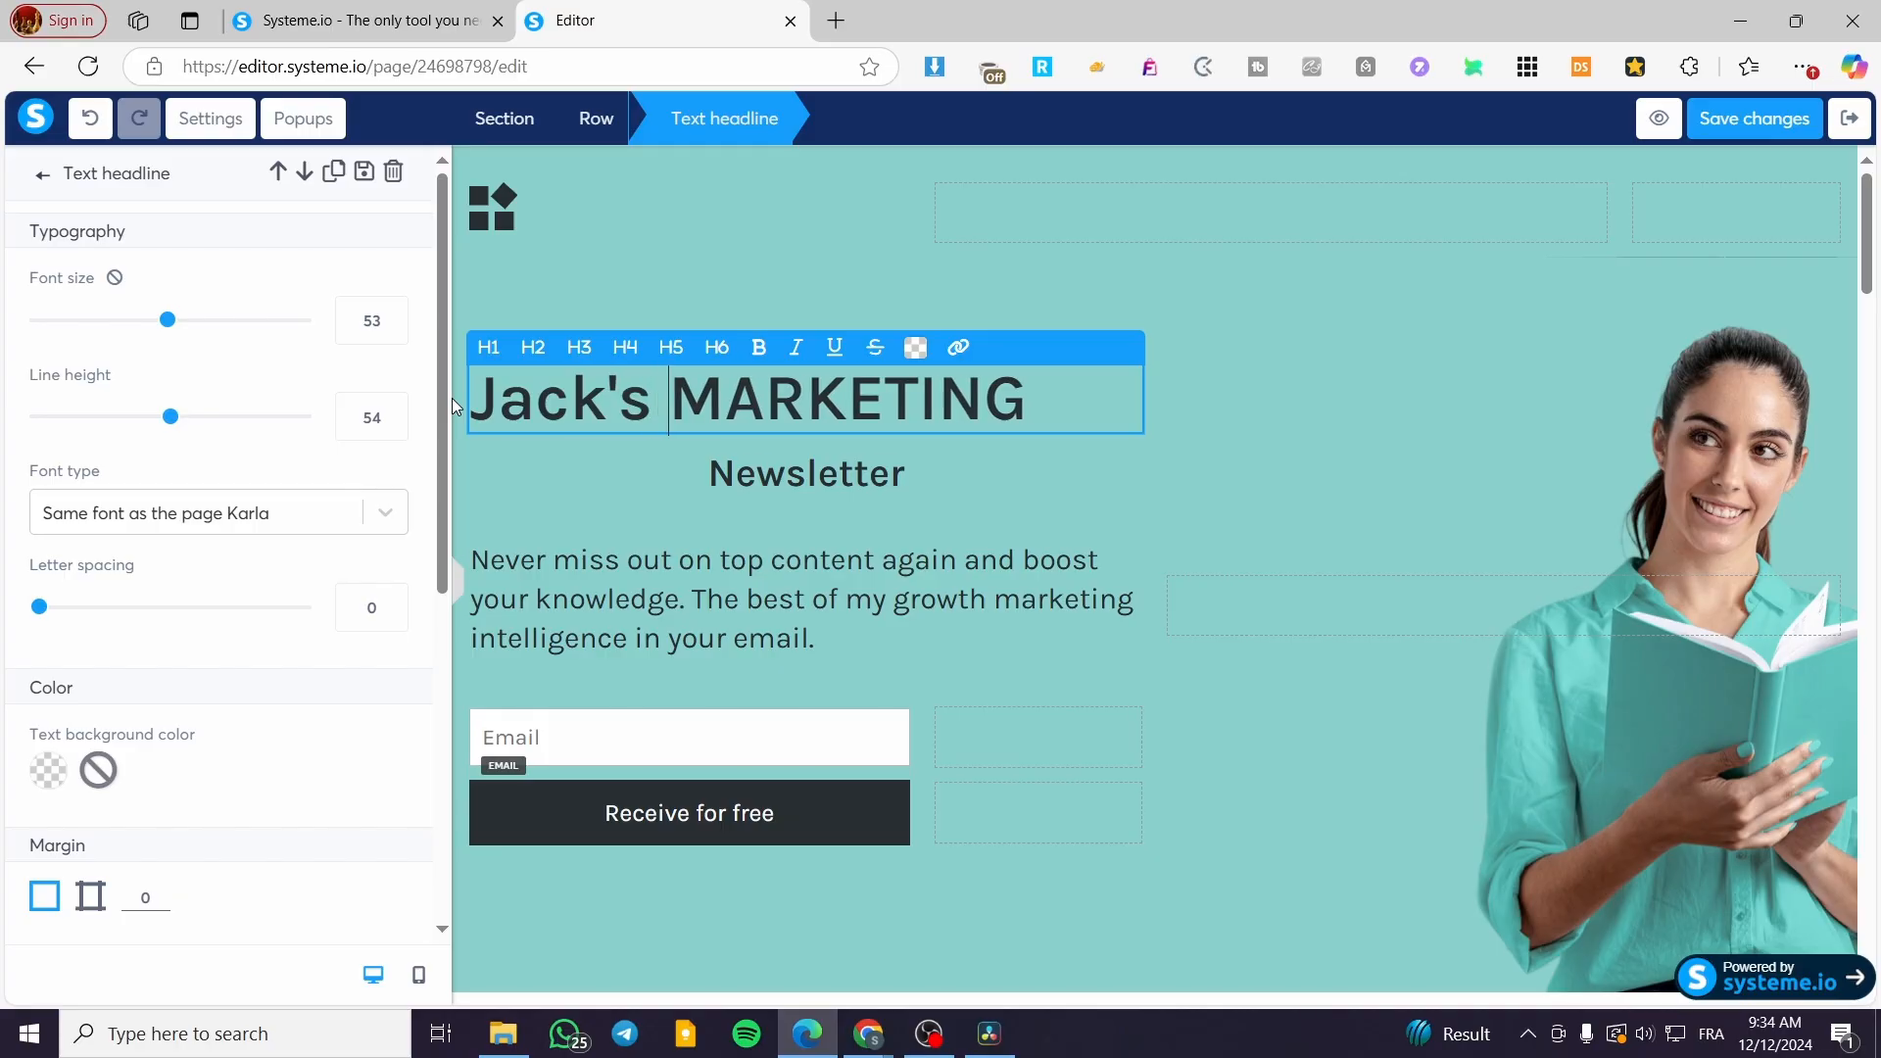
triple_click(1021, 401)
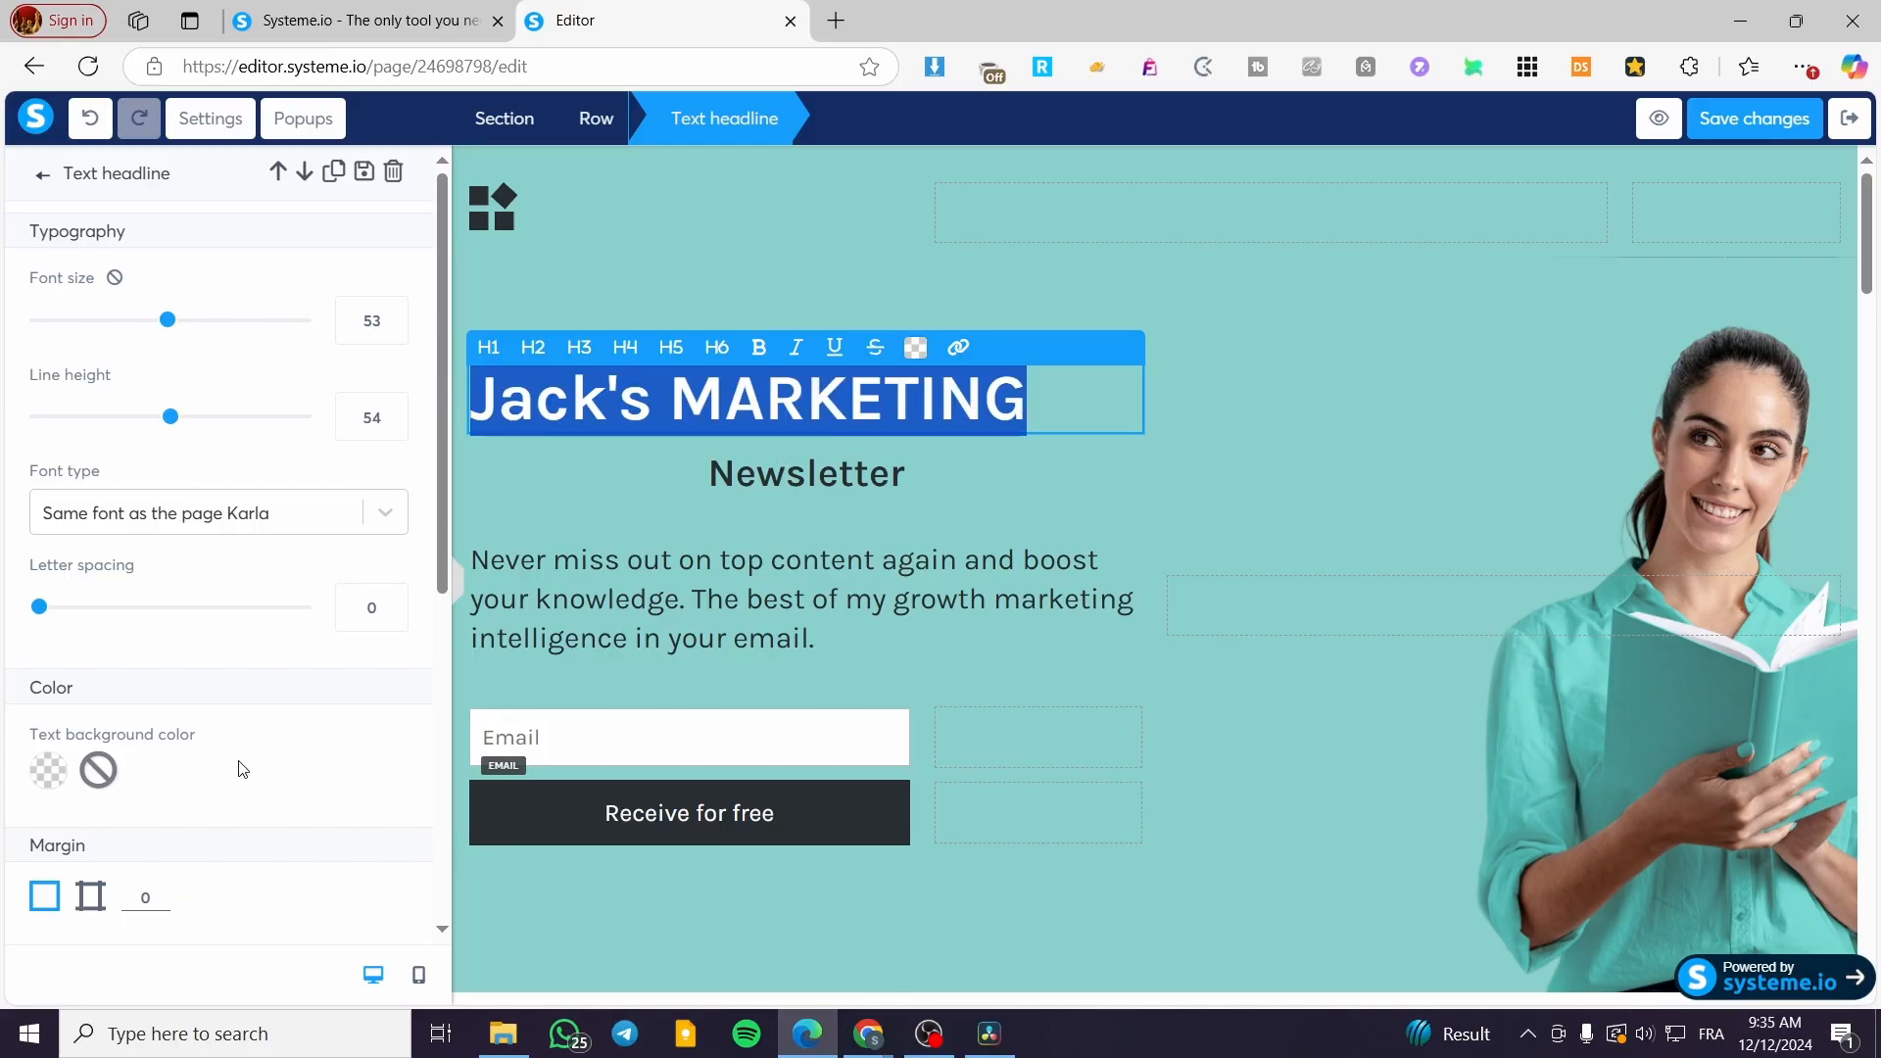
scroll(242, 769, down, 2)
scroll(242, 769, up, 2)
scroll(243, 767, down, 6)
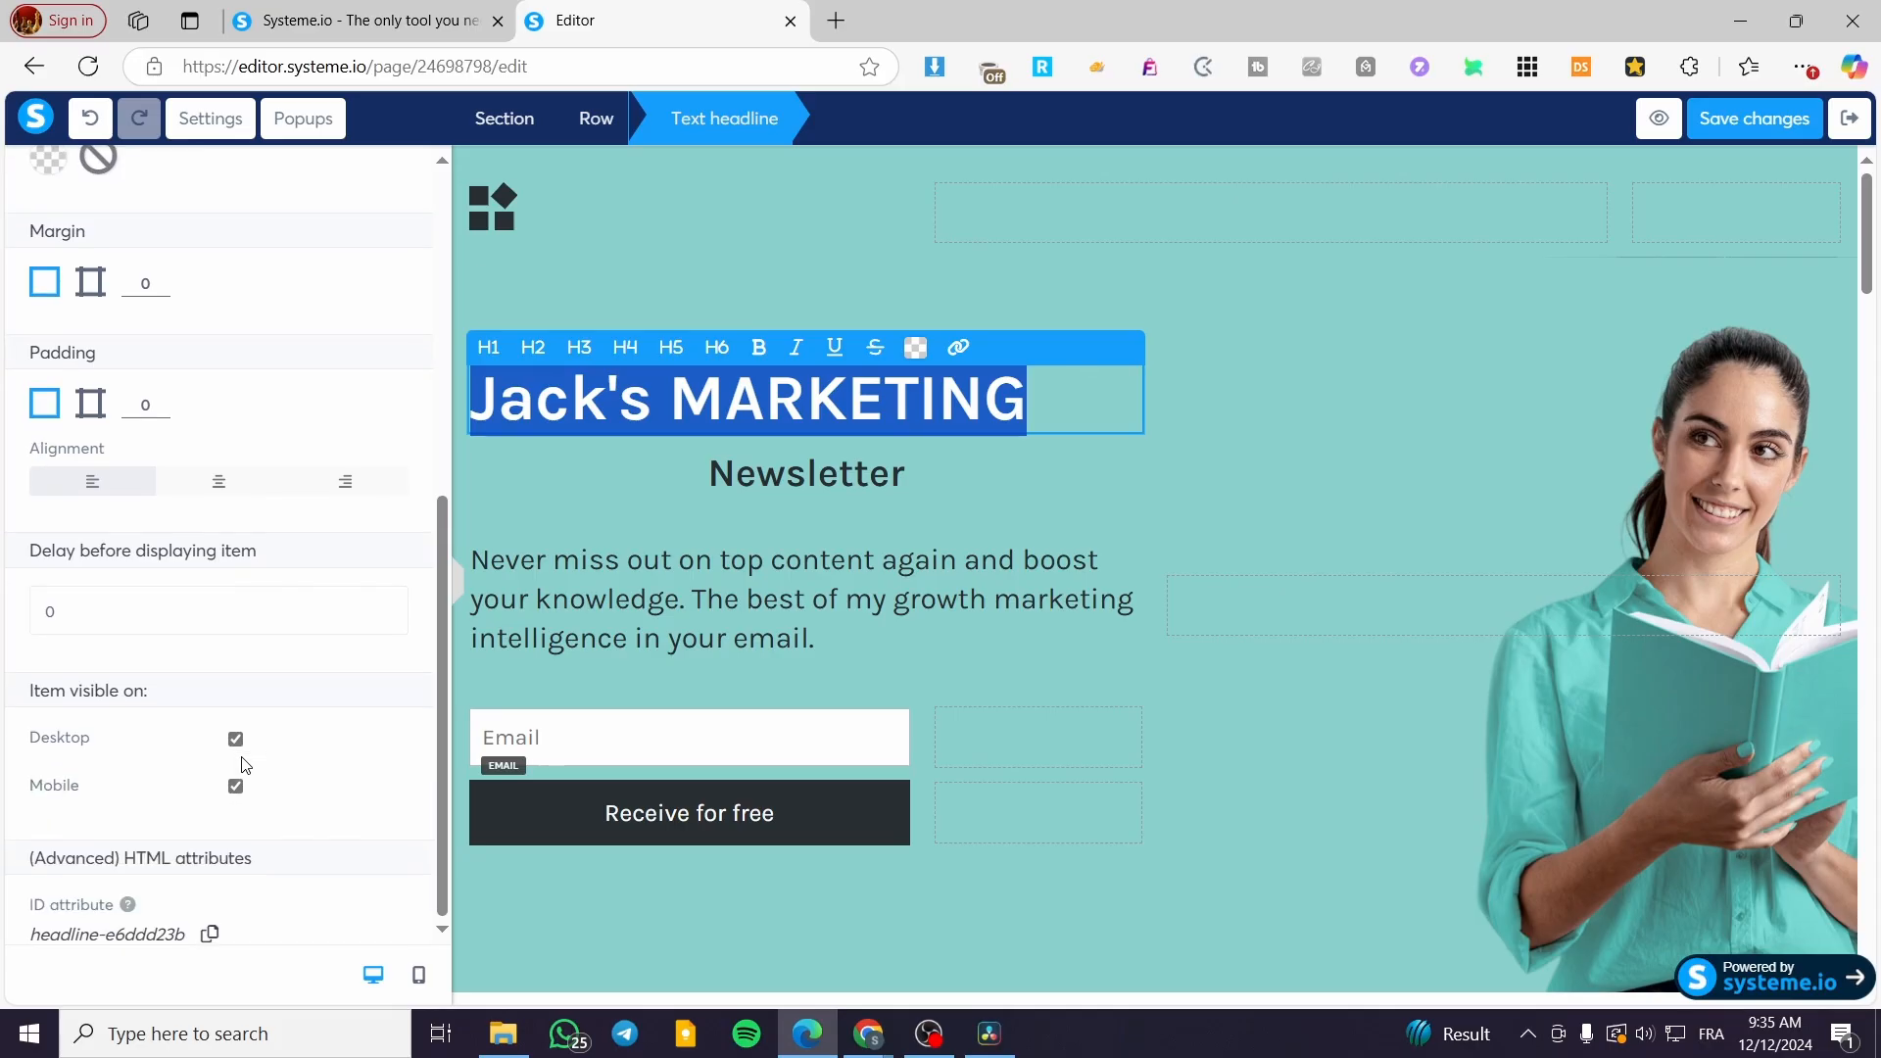
click(235, 488)
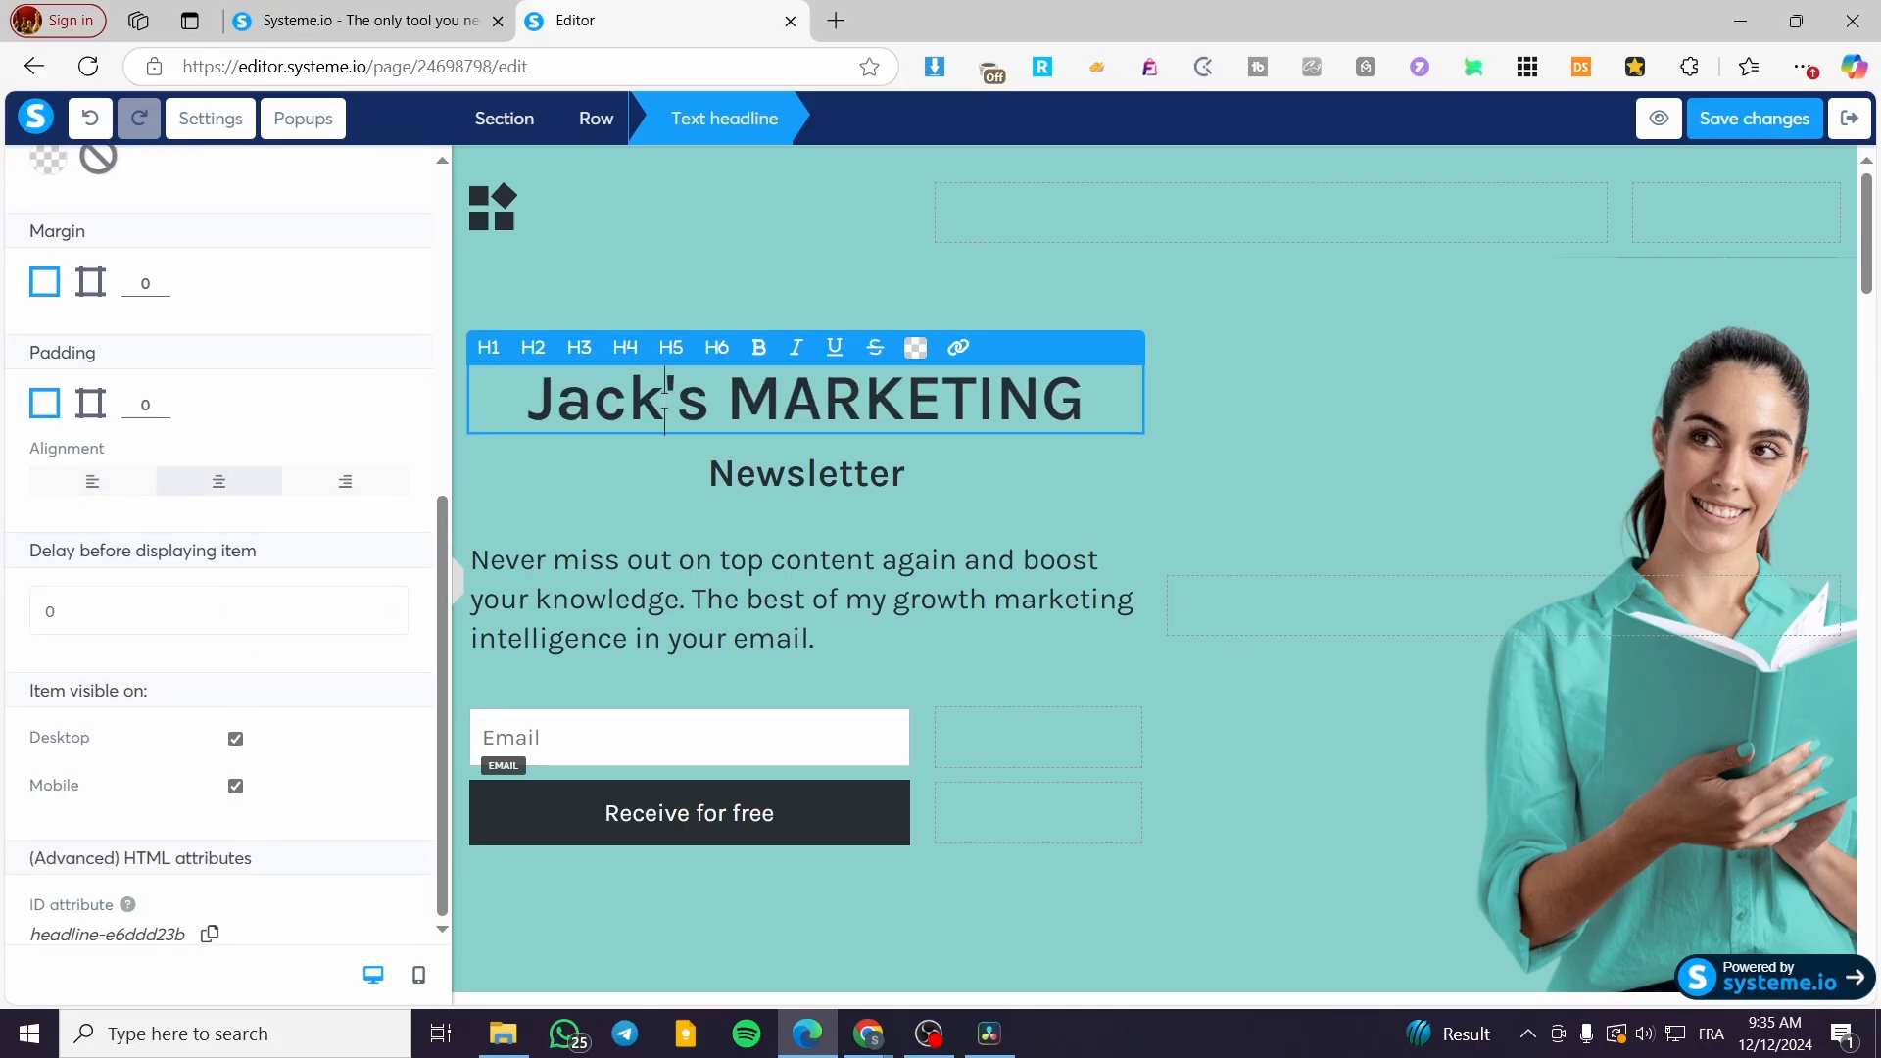
Step: Capitalise the first name so the headline reads fully in capitals before MARKETING
mouse_move(664, 400)
mouse_down()
mouse_move(529, 404)
mouse_move(653, 406)
mouse_up()
click(591, 407)
text(ACK)
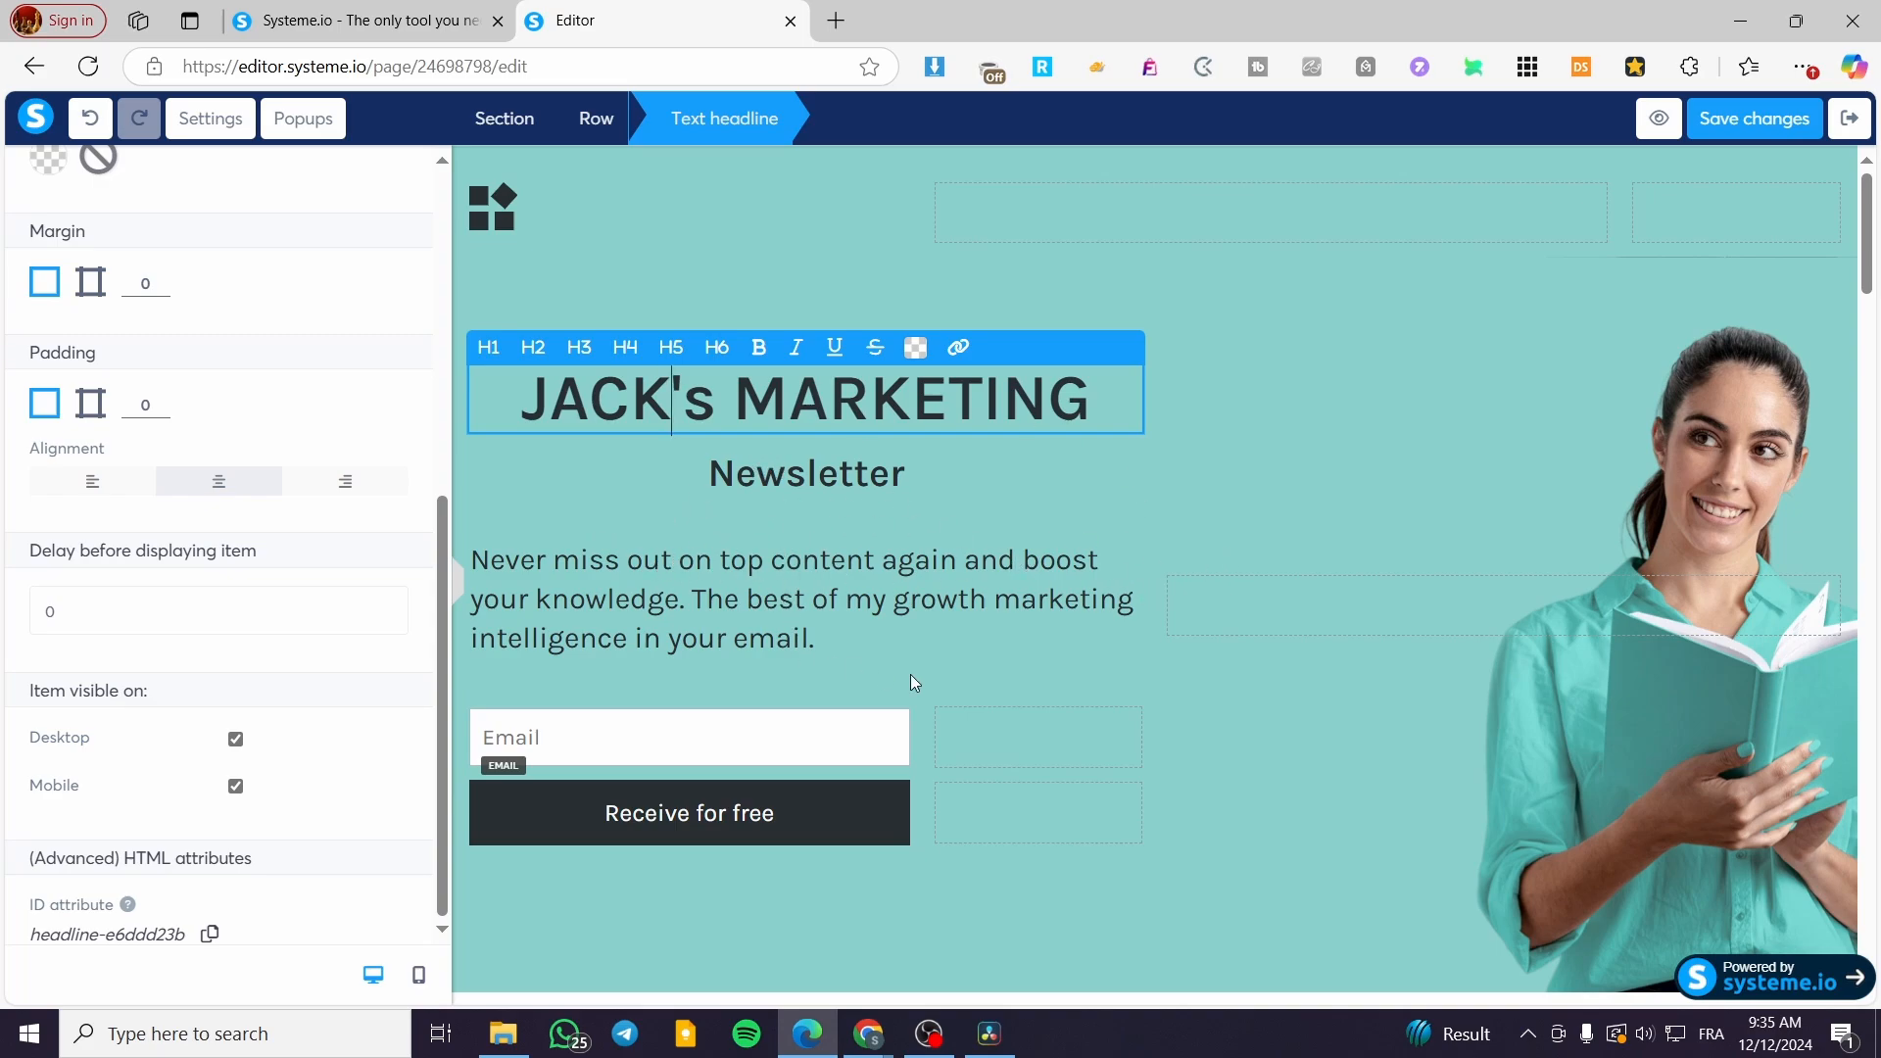
click(813, 485)
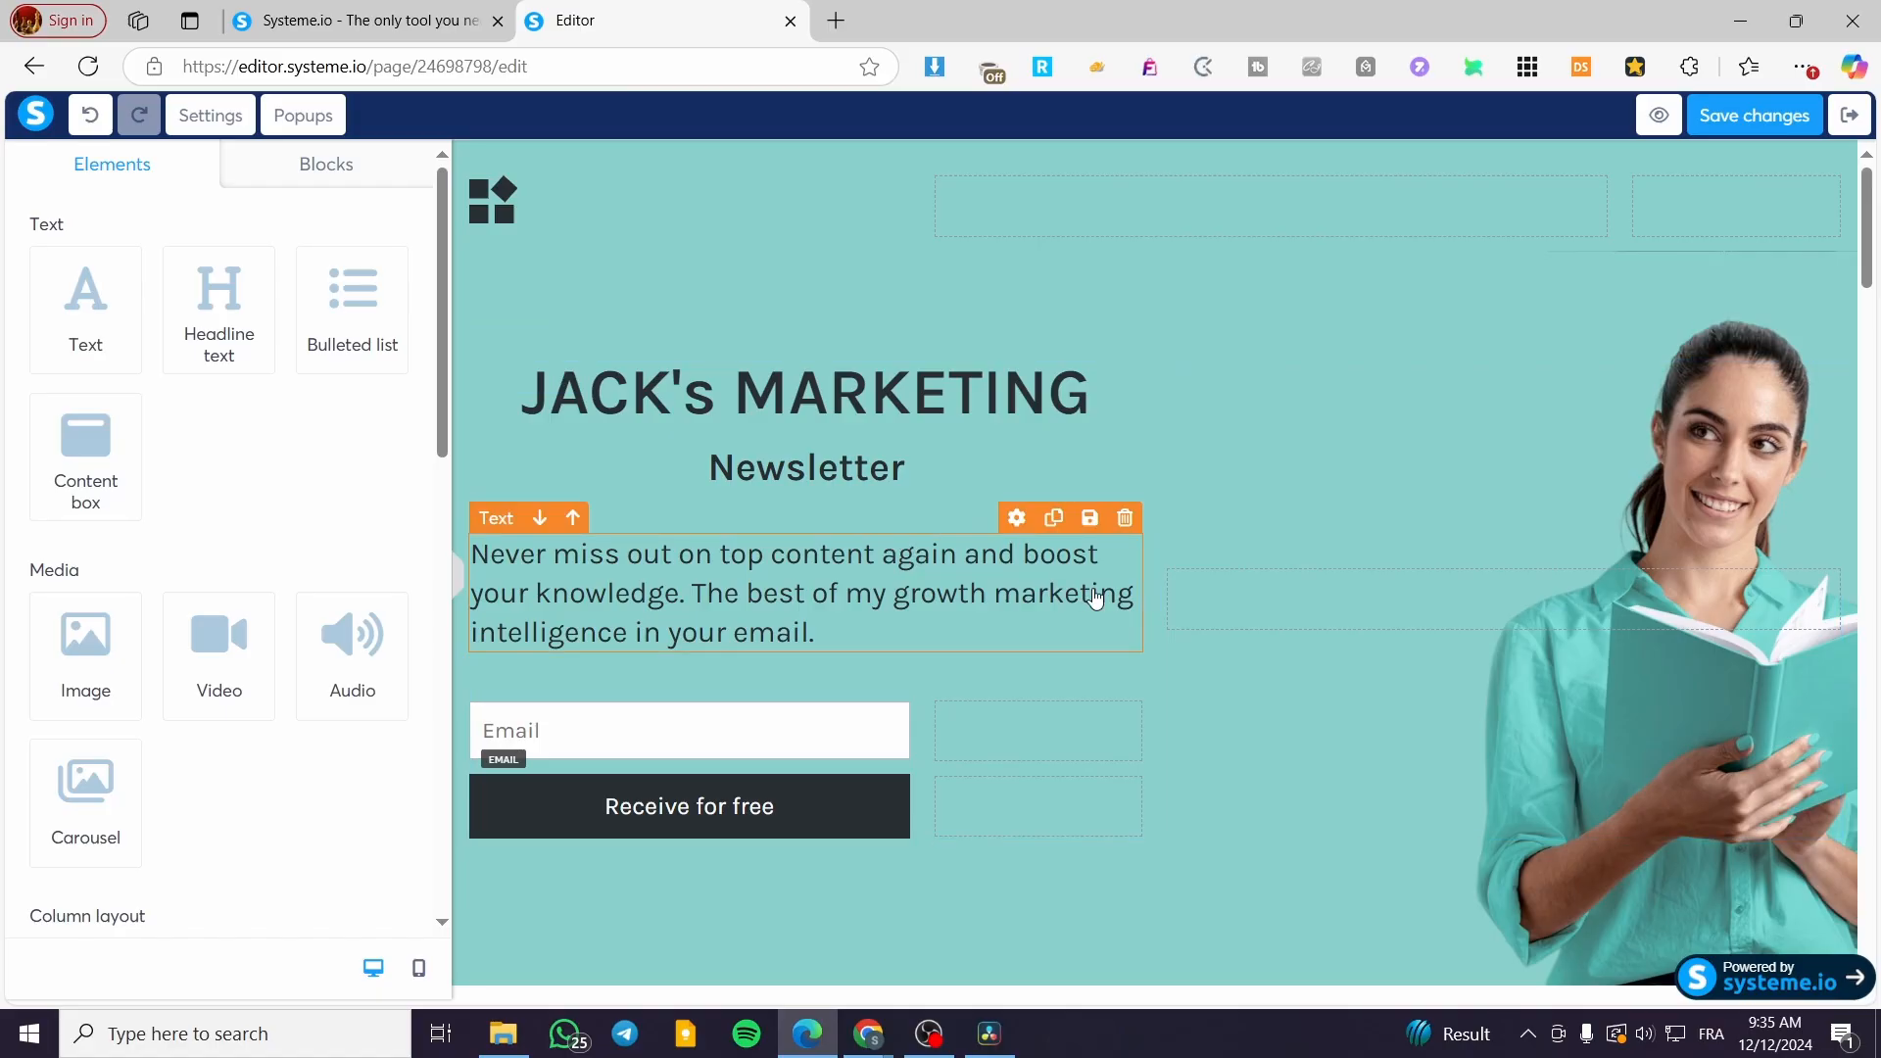
Step: Replace the hero paragraph with 'You are going to be the king of digital marketing…' newsletter pitch
click(608, 591)
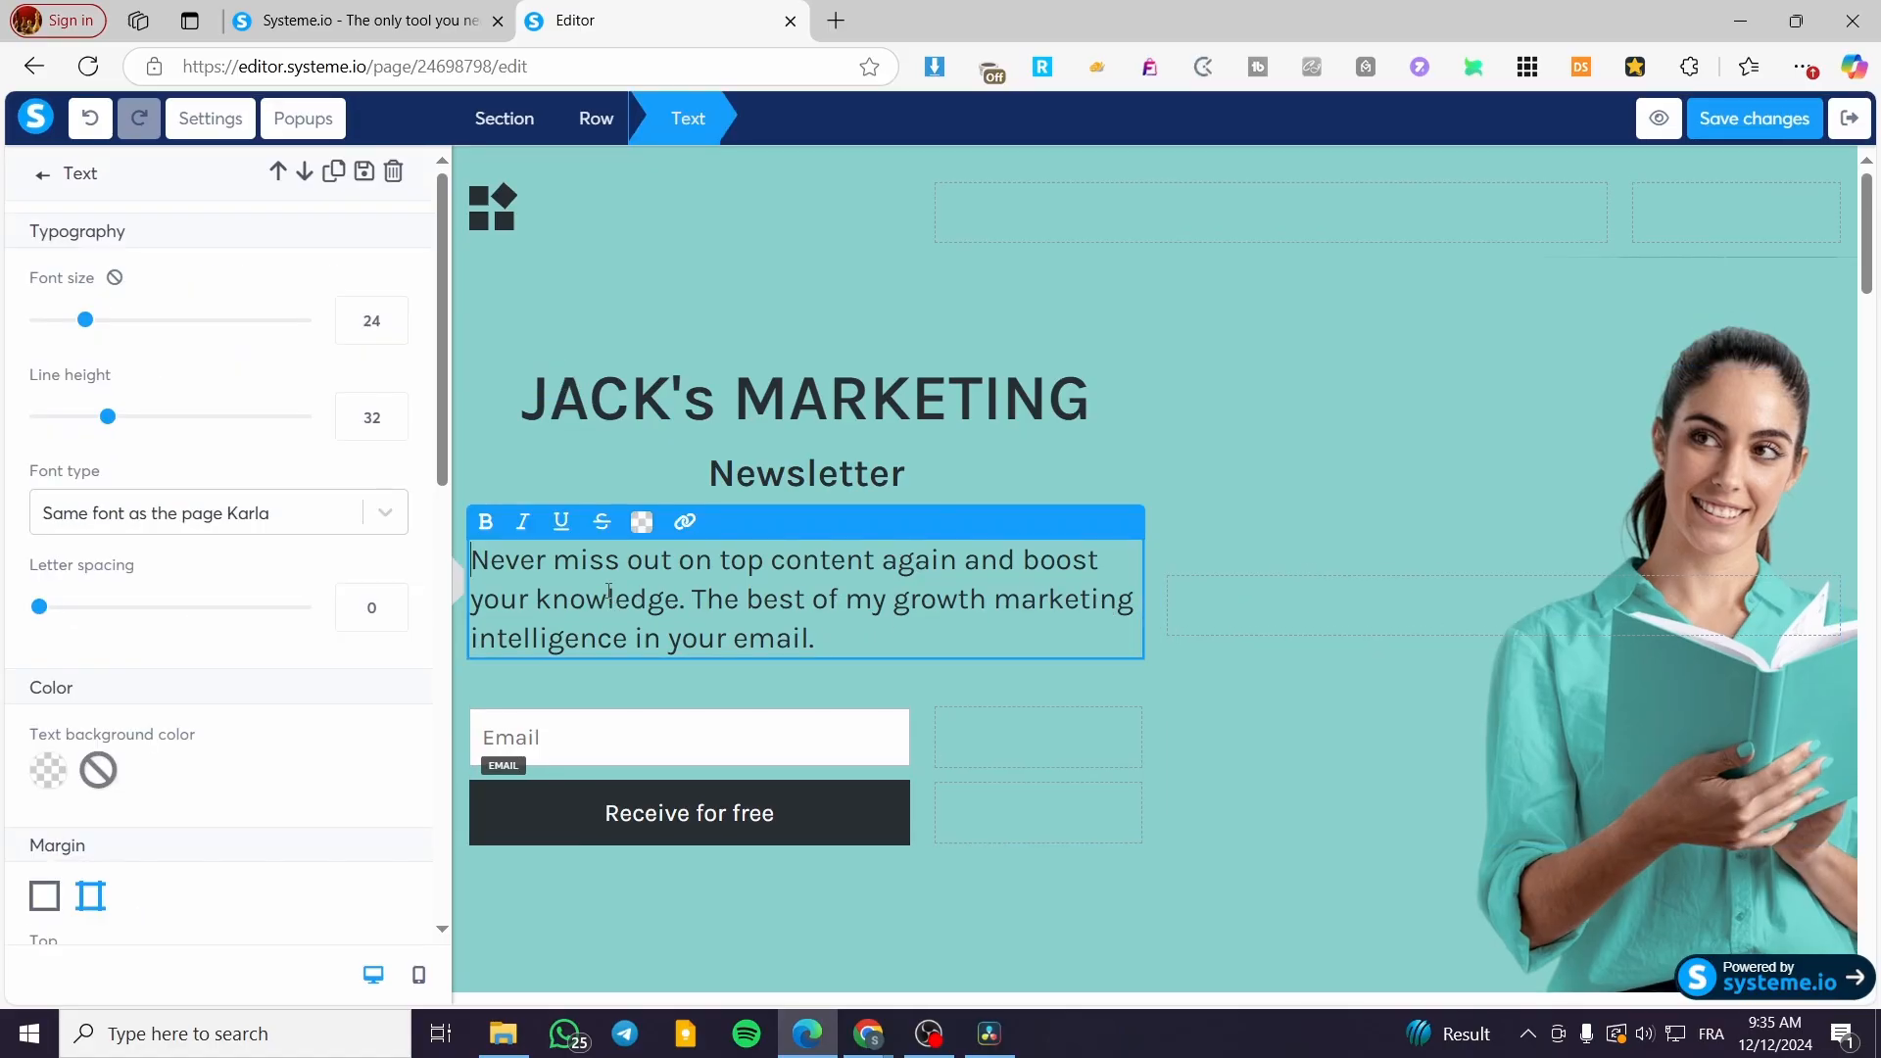
drag(870, 646, 477, 560)
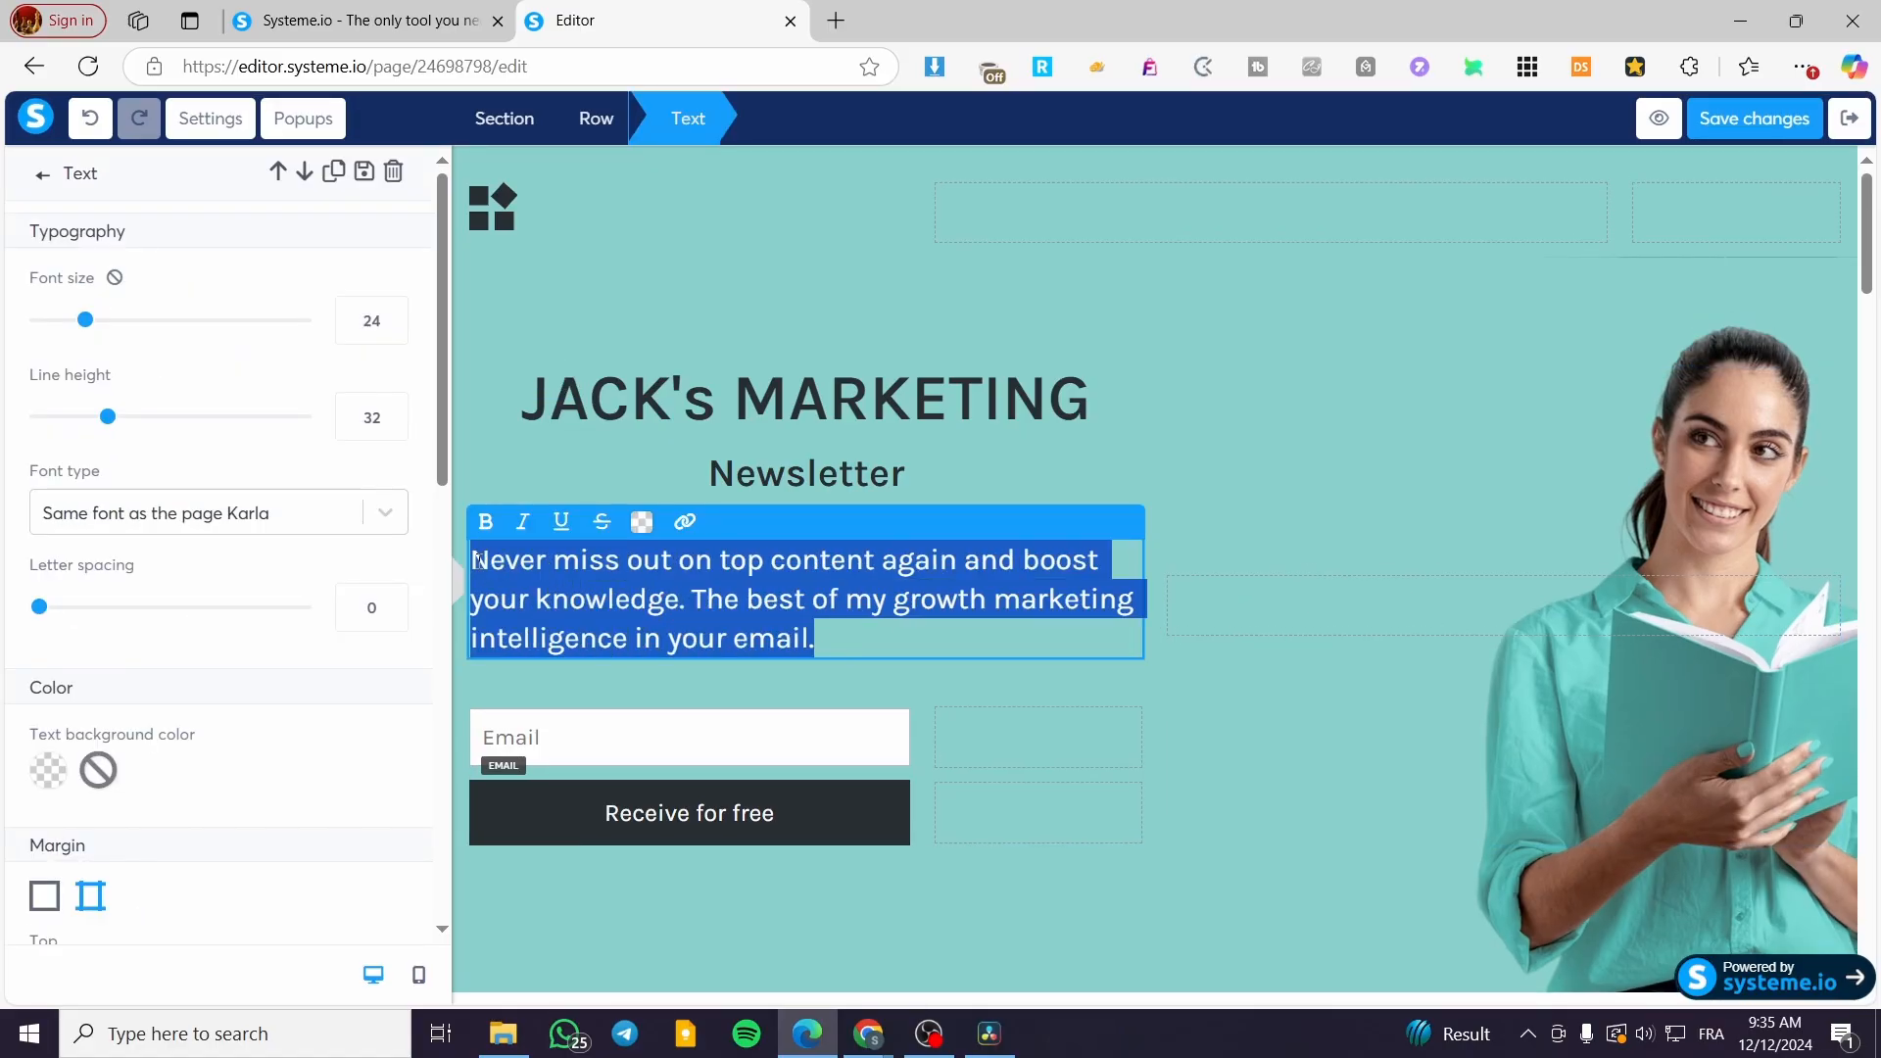
text(Yo)
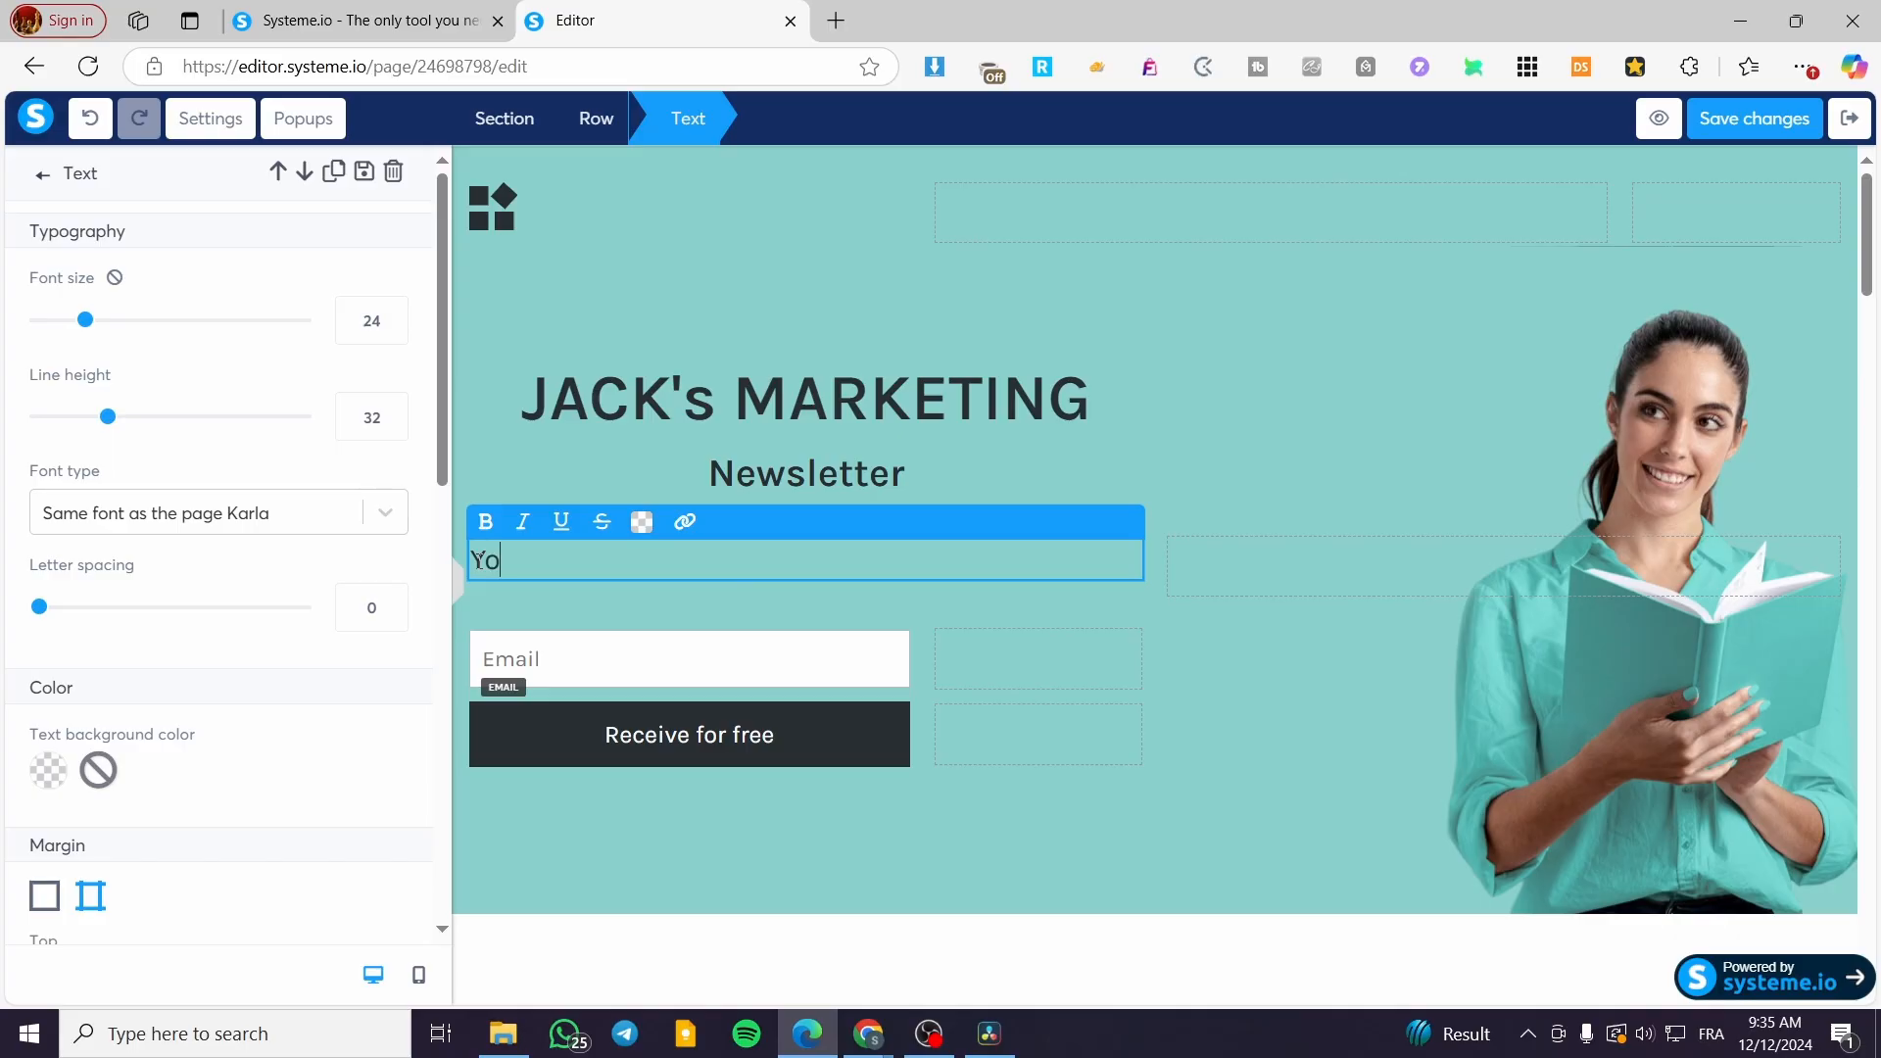
text(u are going)
text(Ttob)
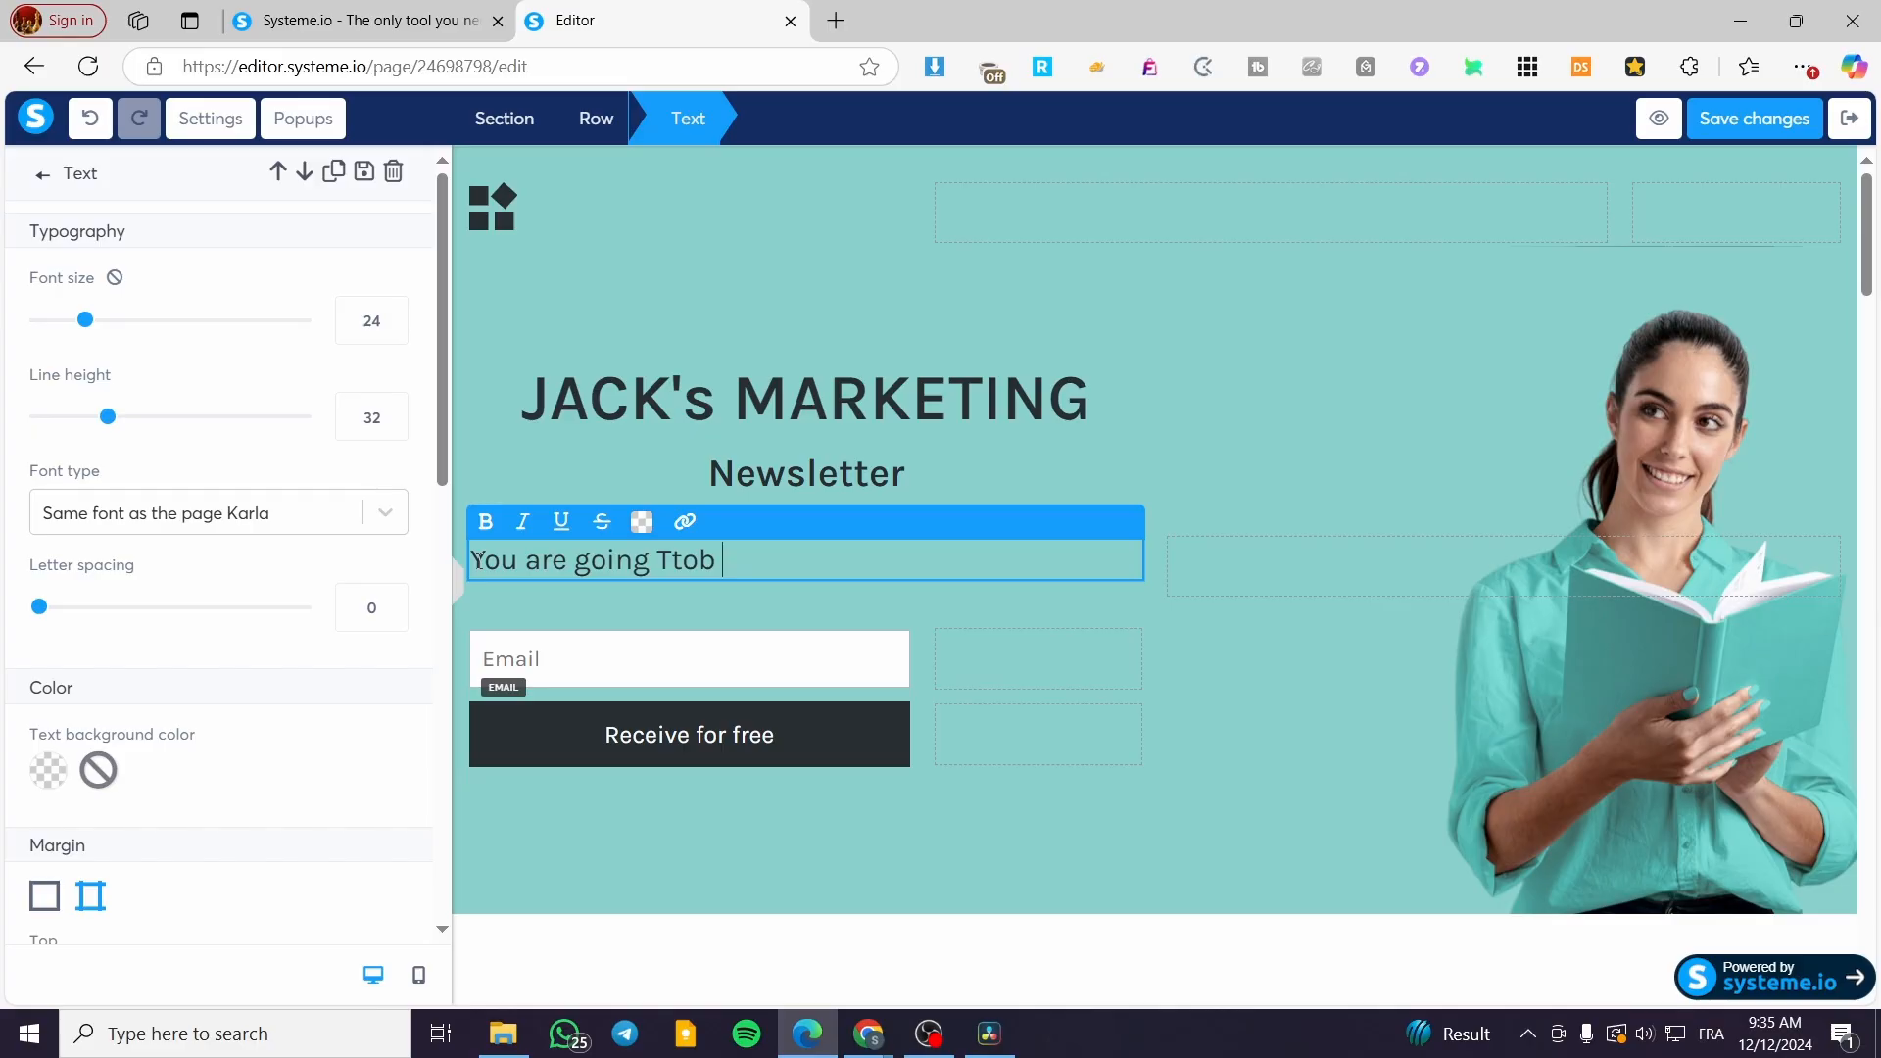
key(BackSpace)
key(BackSpace)
key(BackSpace)
key(BackSpace)
text(o be the king of di)
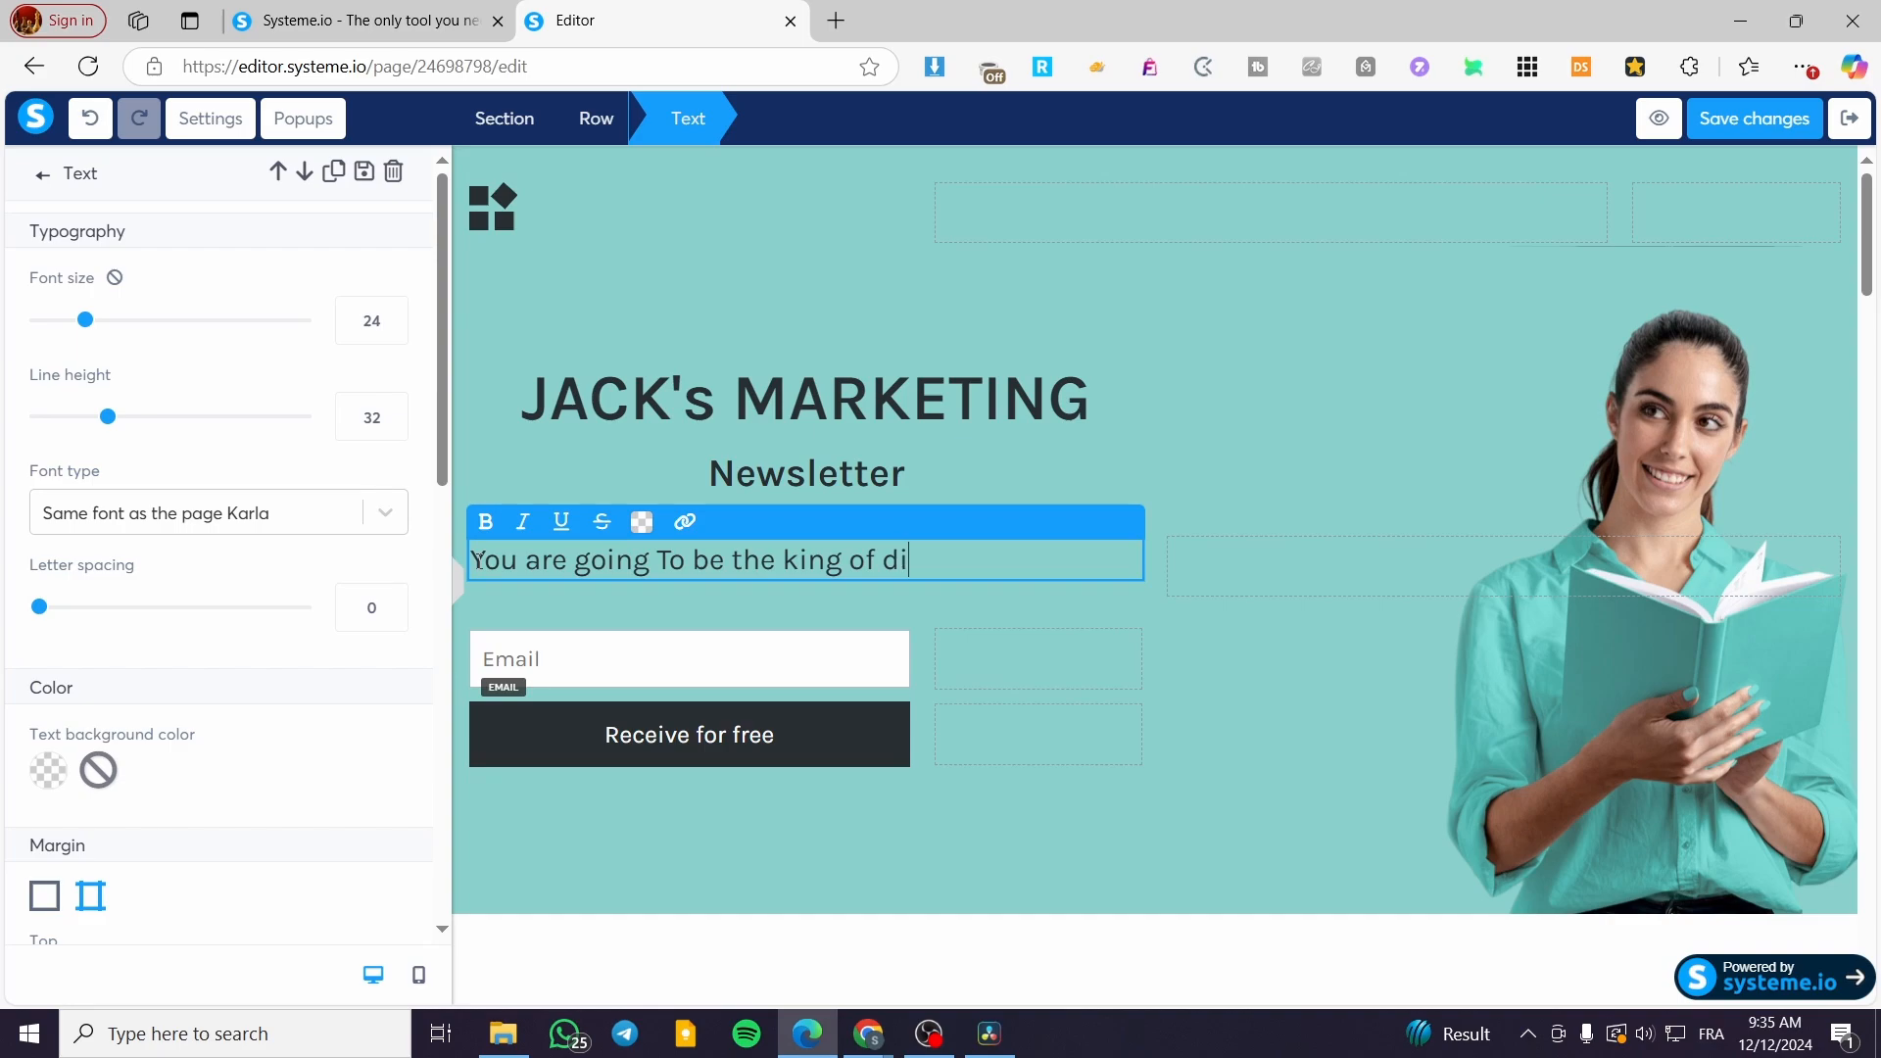
text(gital marketing )
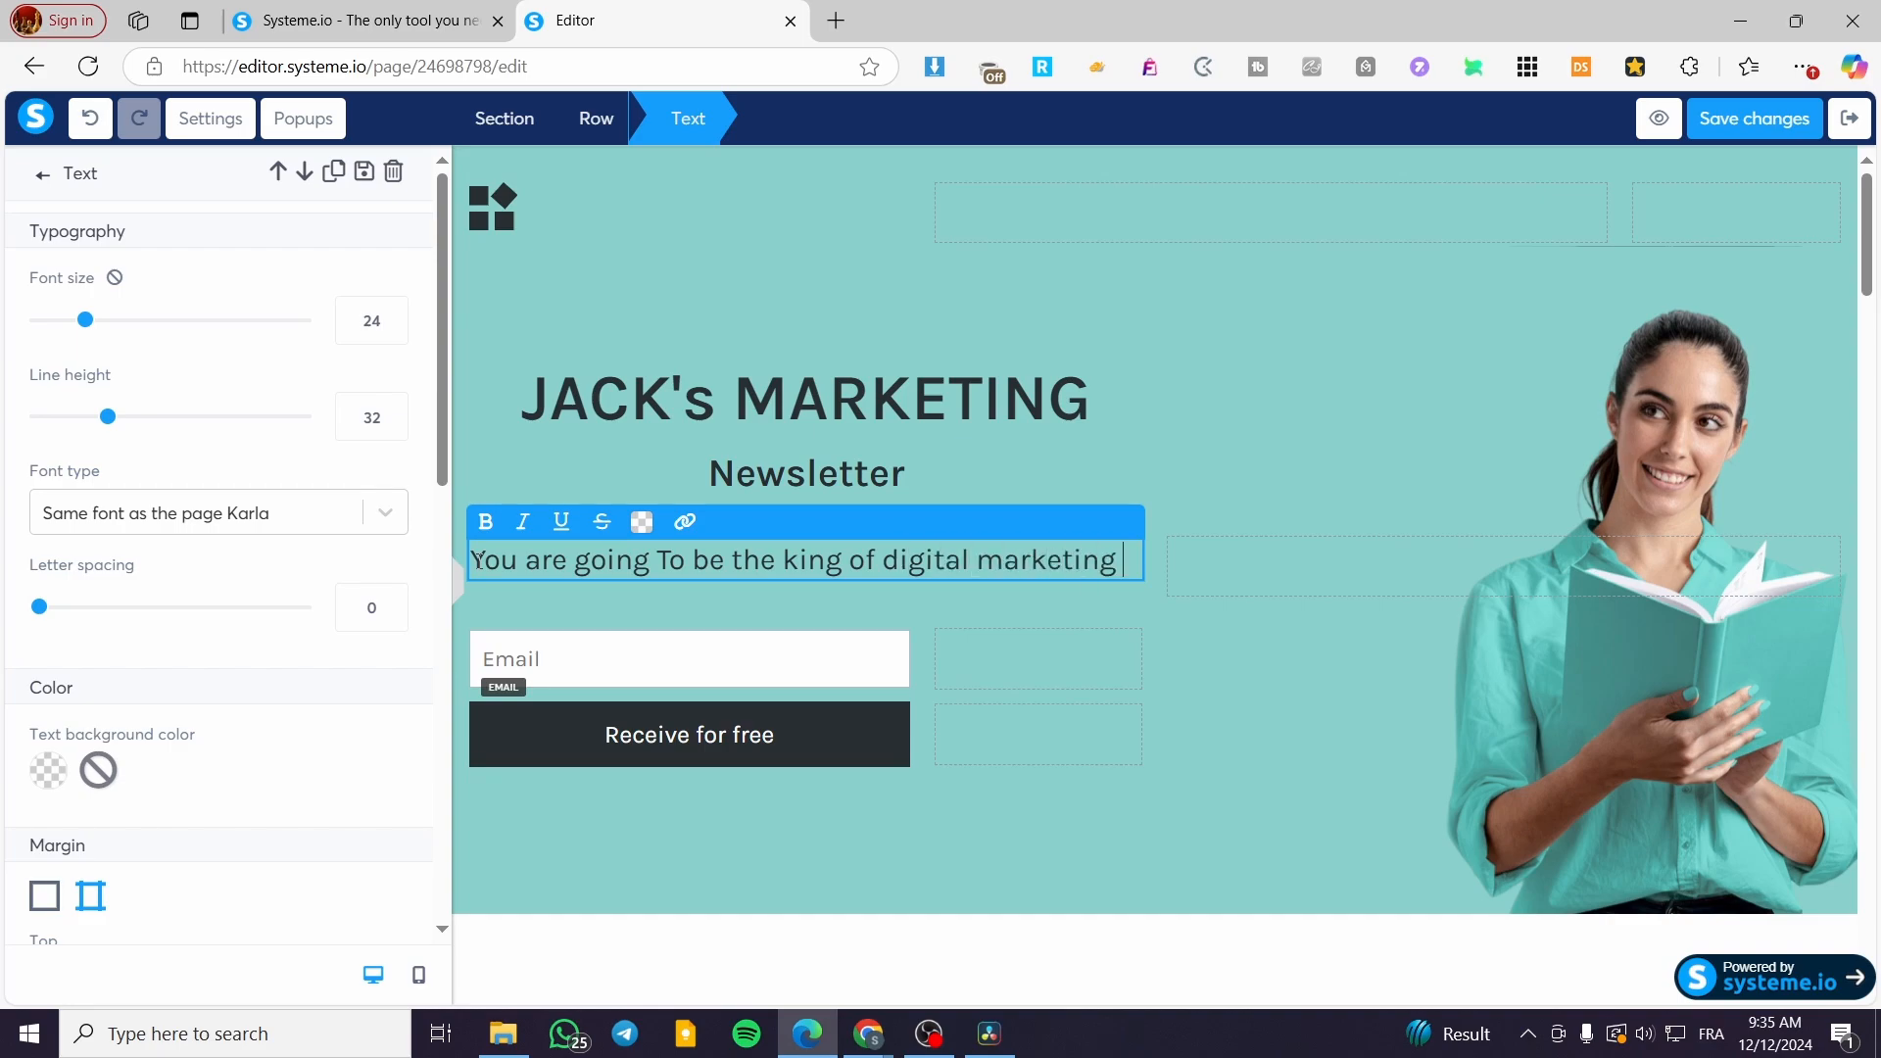
text(by foi)
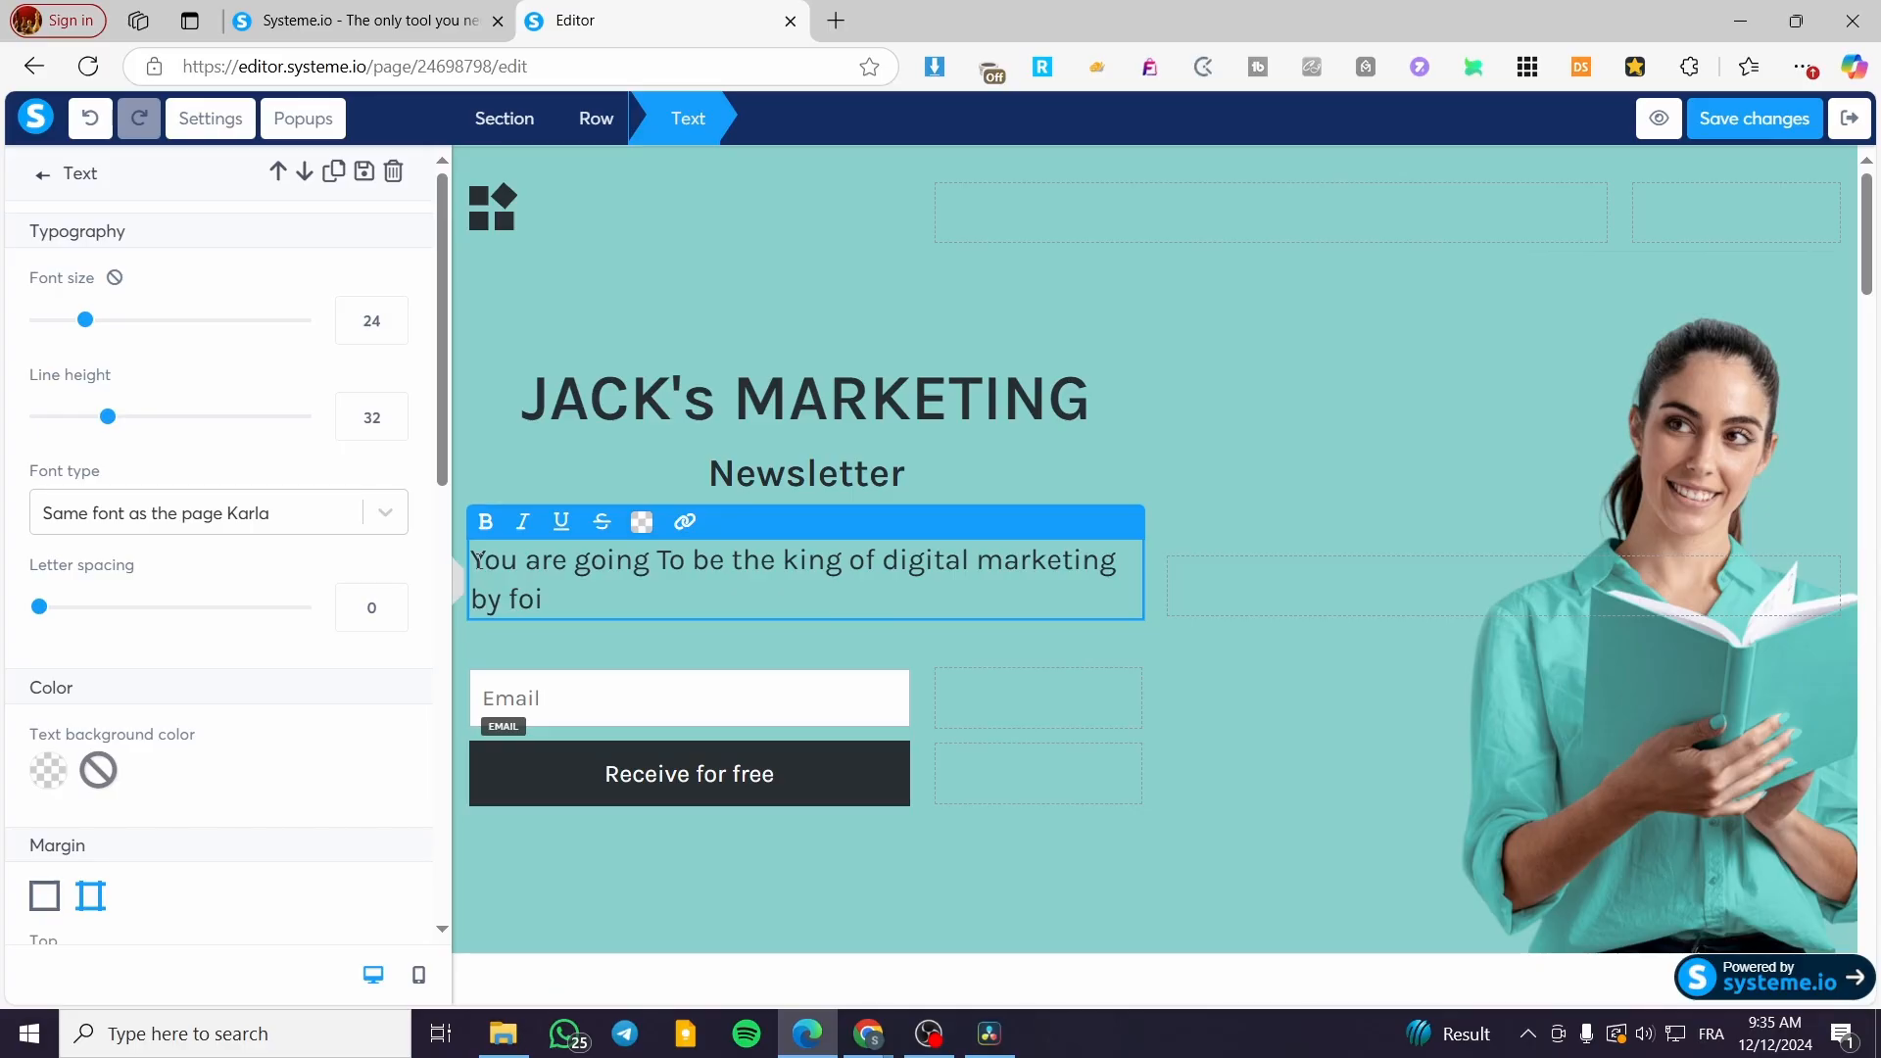
key(BackSpace)
text(llowing our tips and)
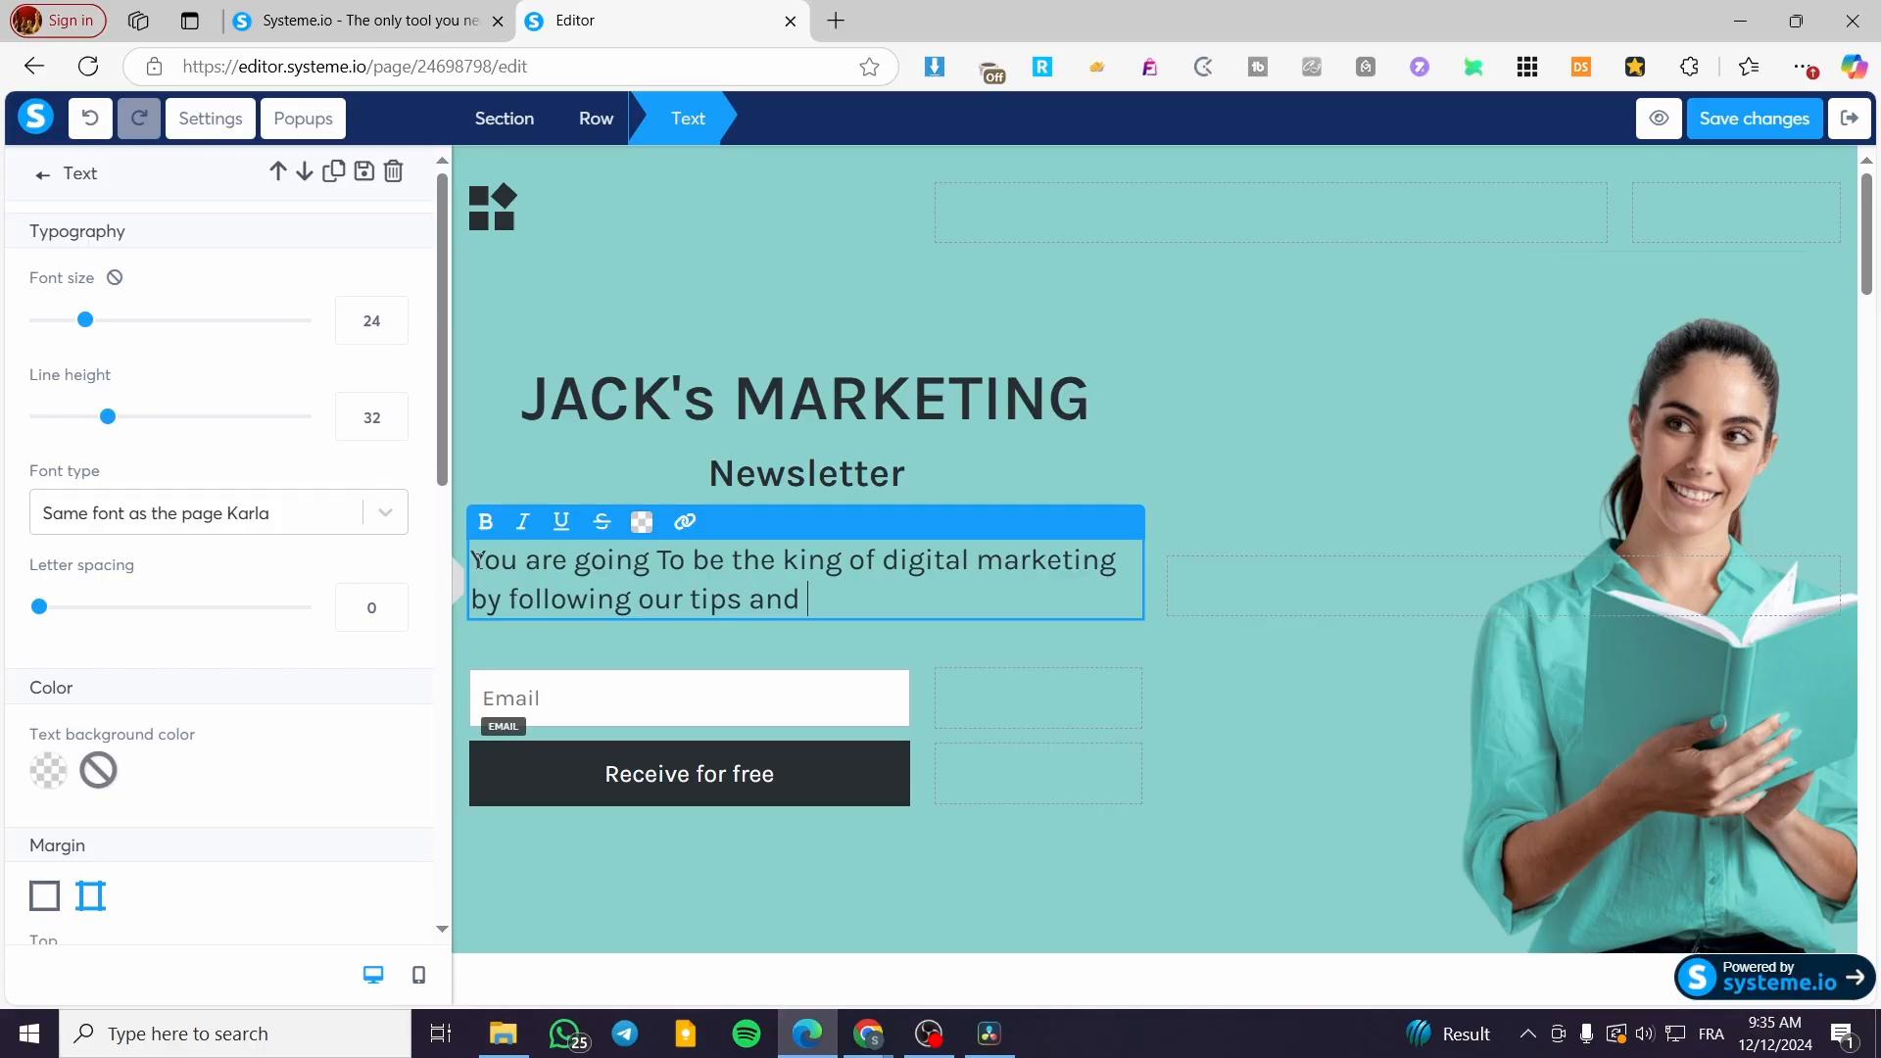
text( strategies on o)
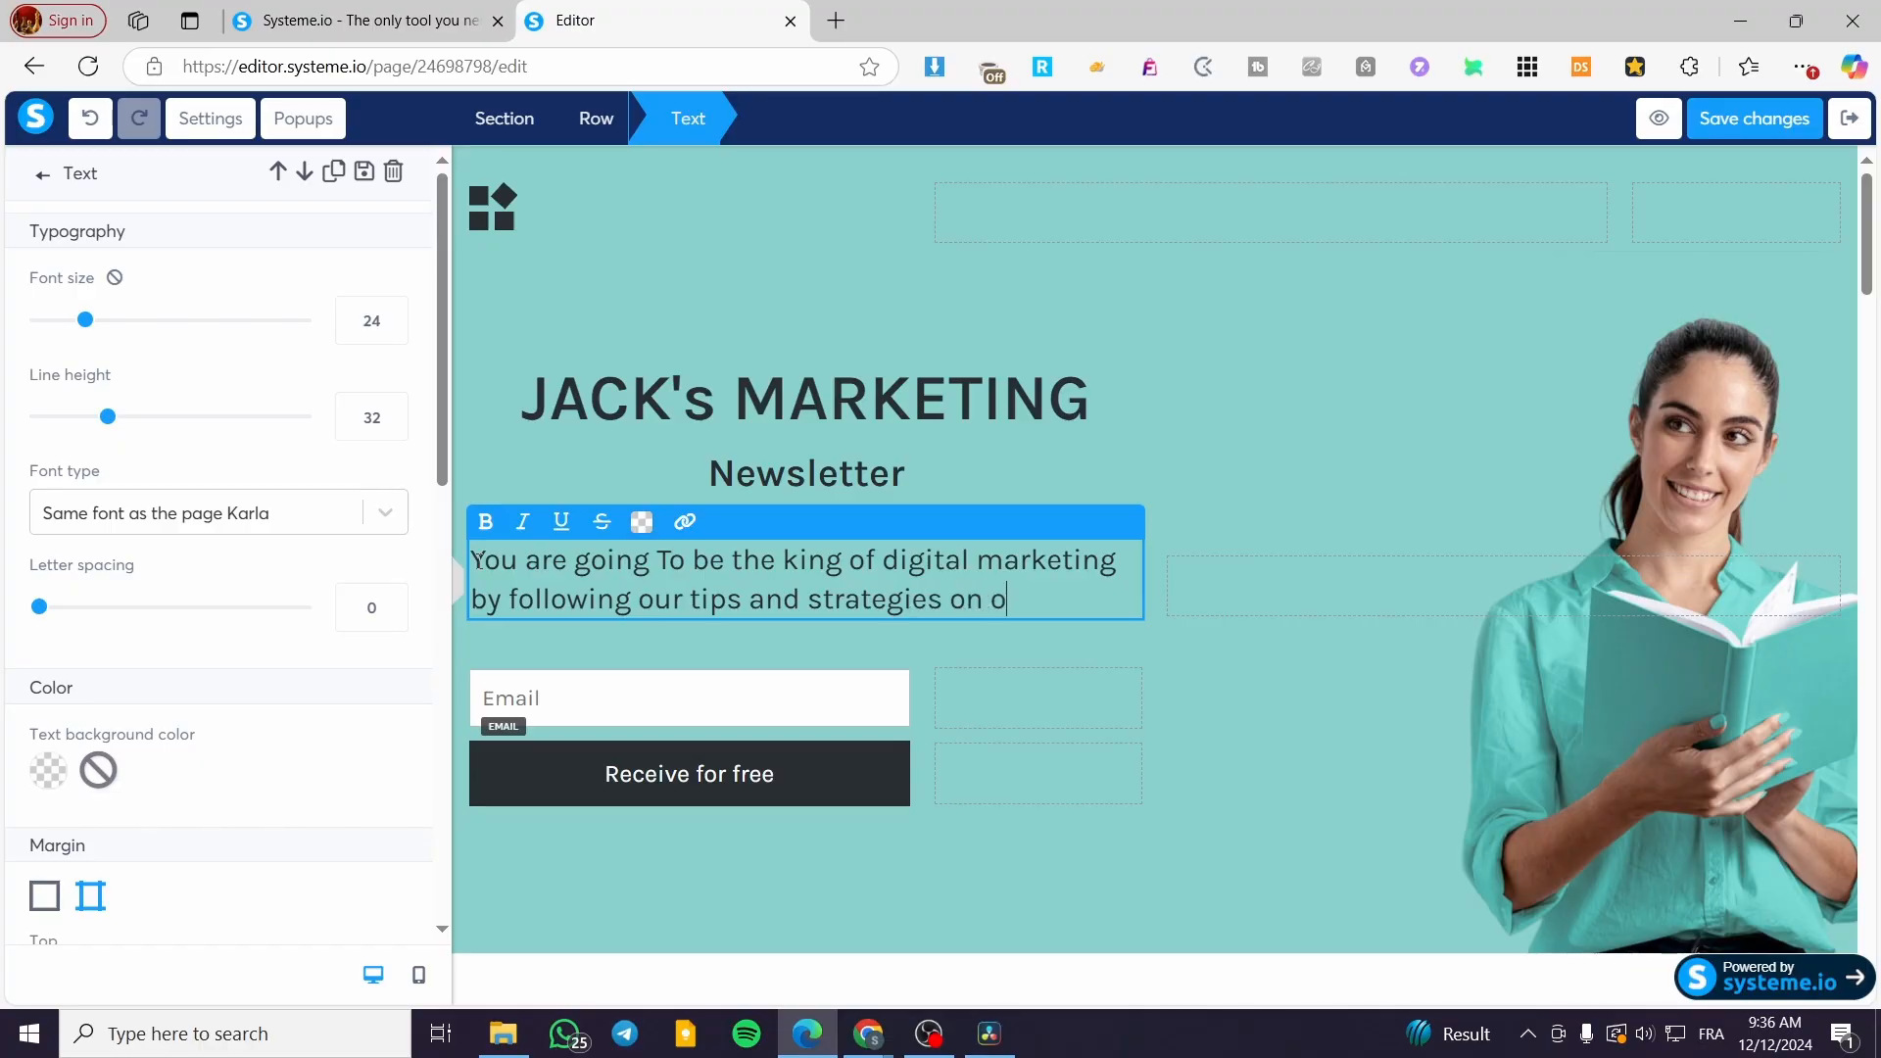
text(ur newsletter a)
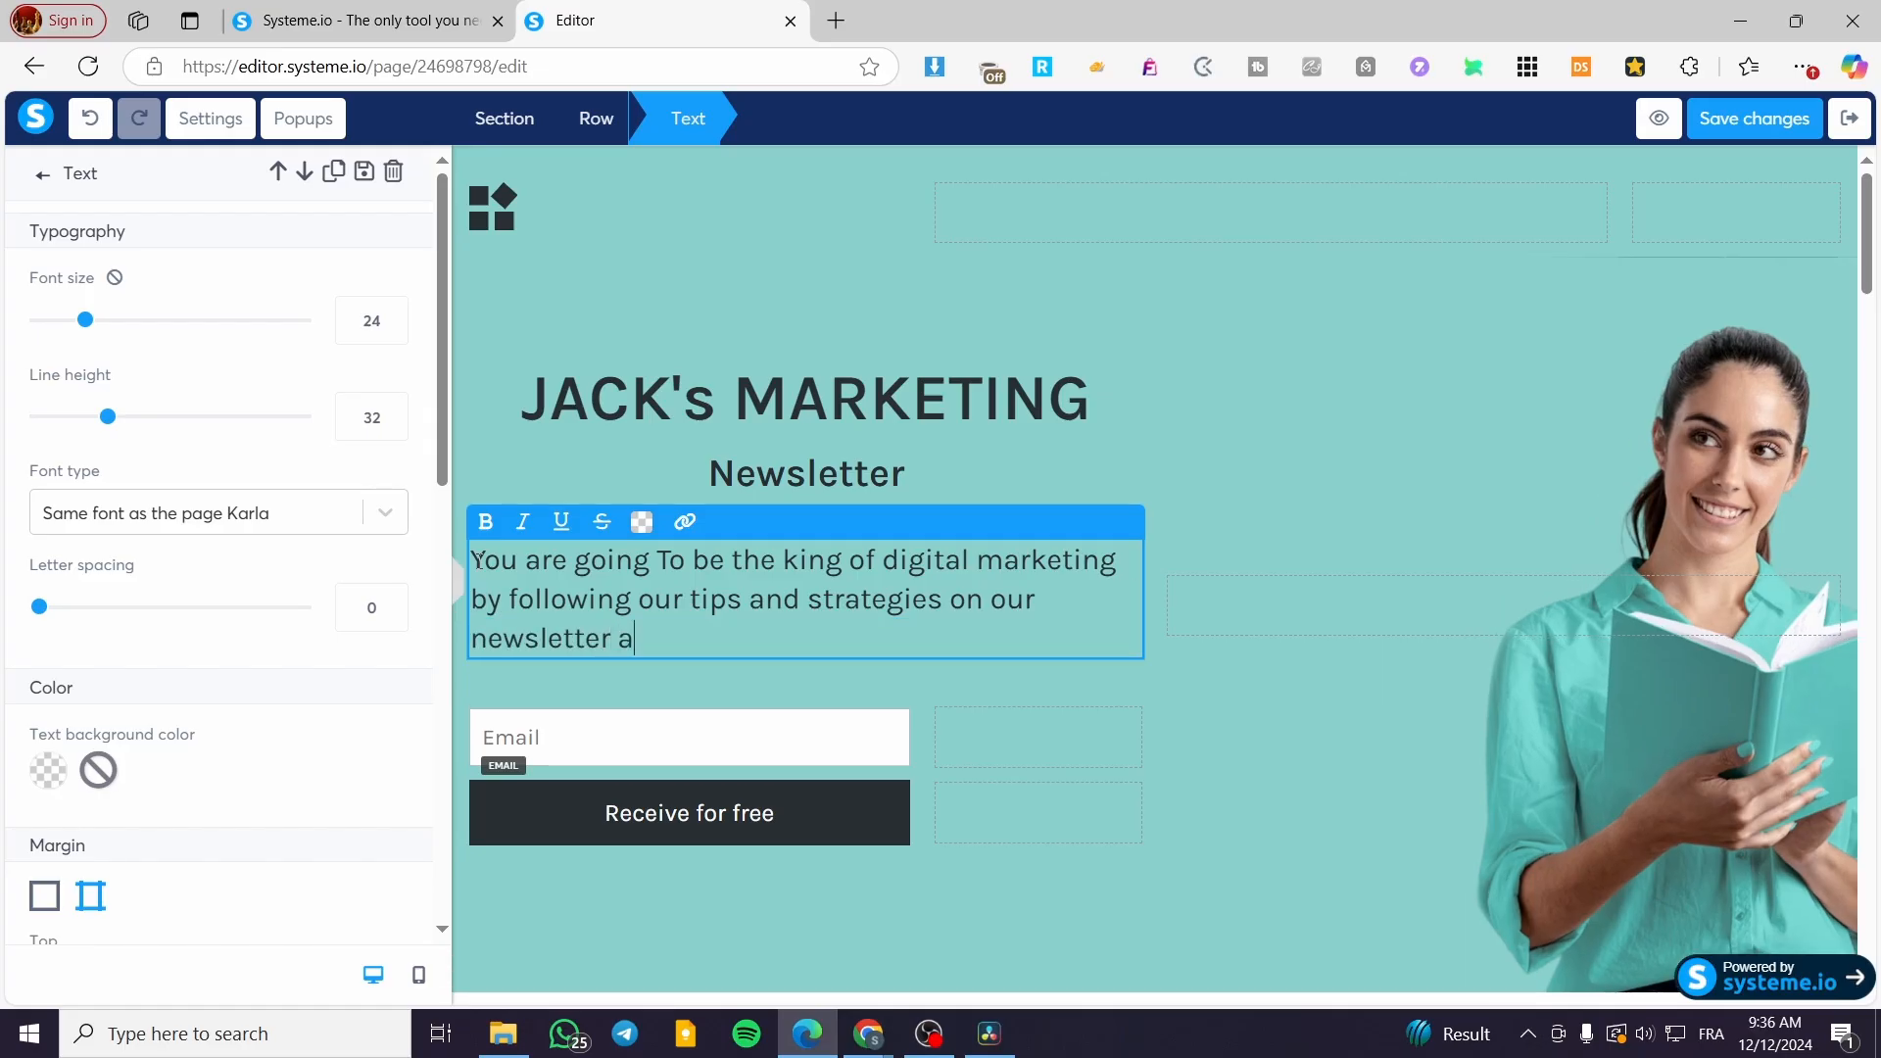
text(rticles and guides.)
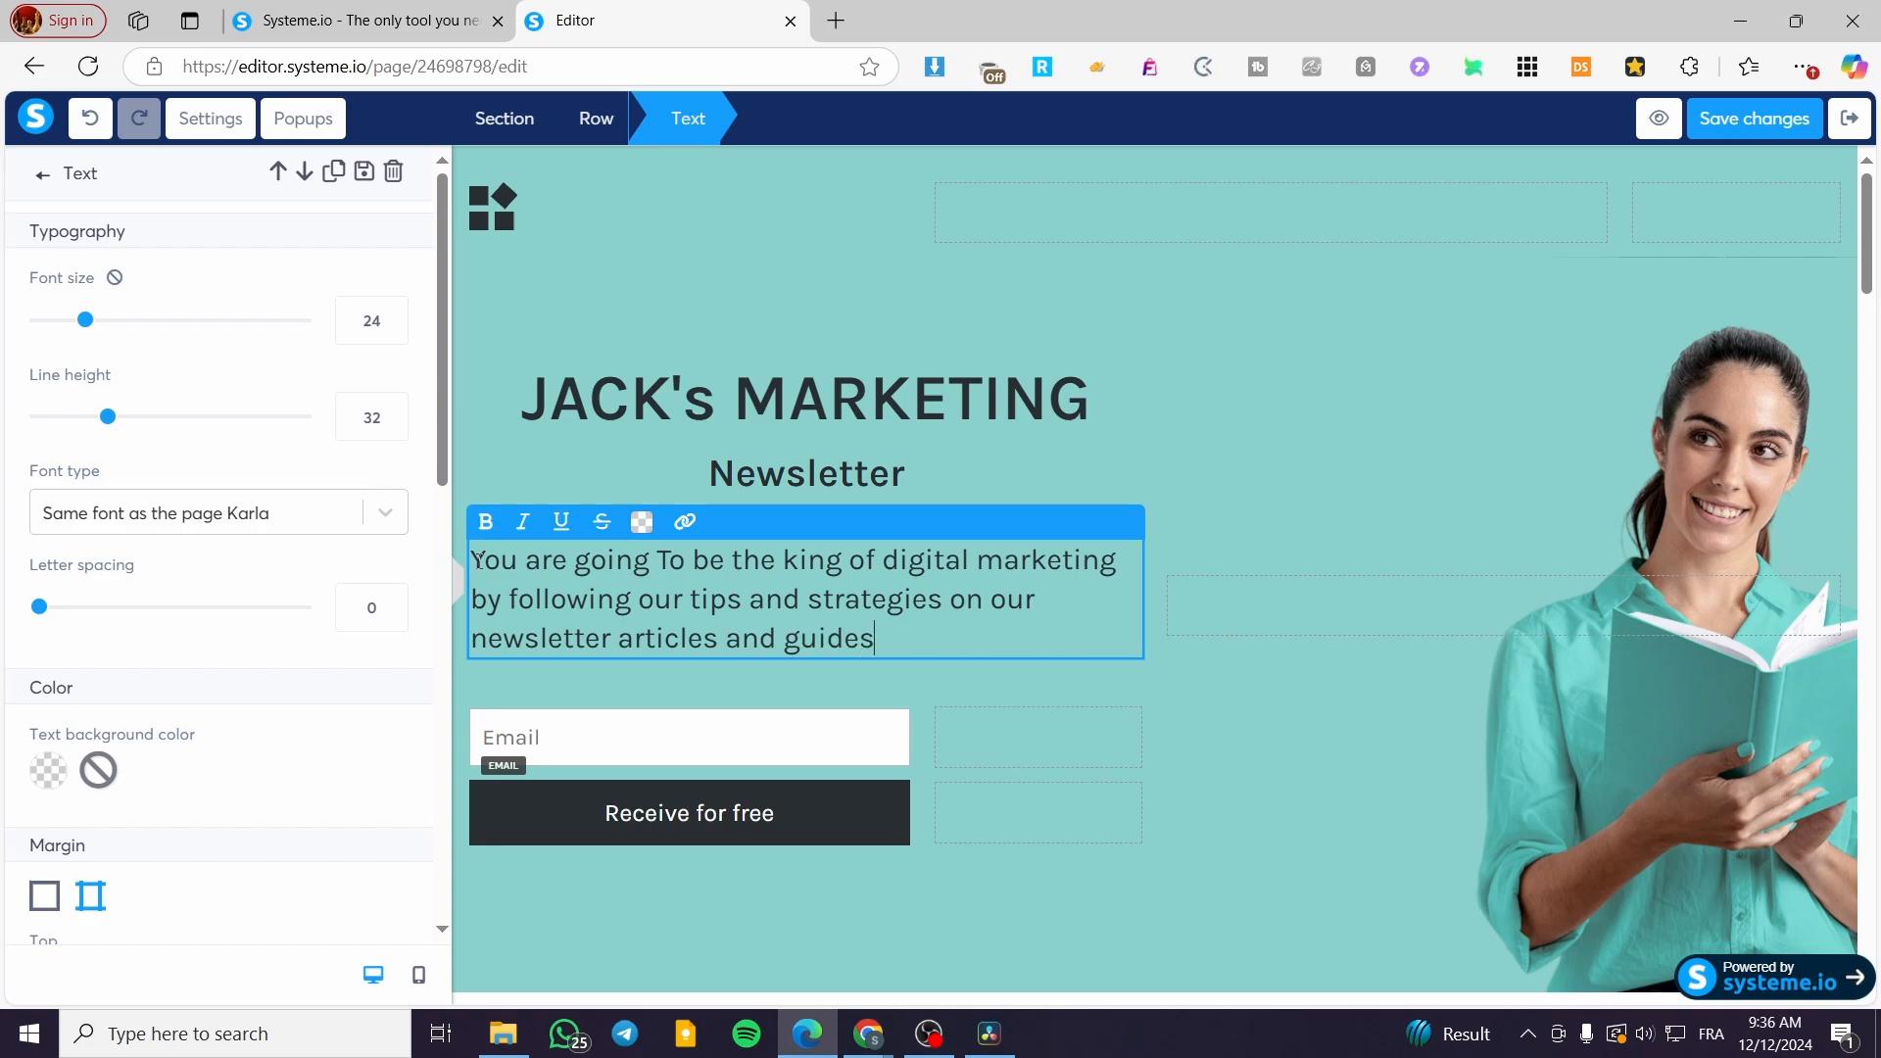
click(1653, 638)
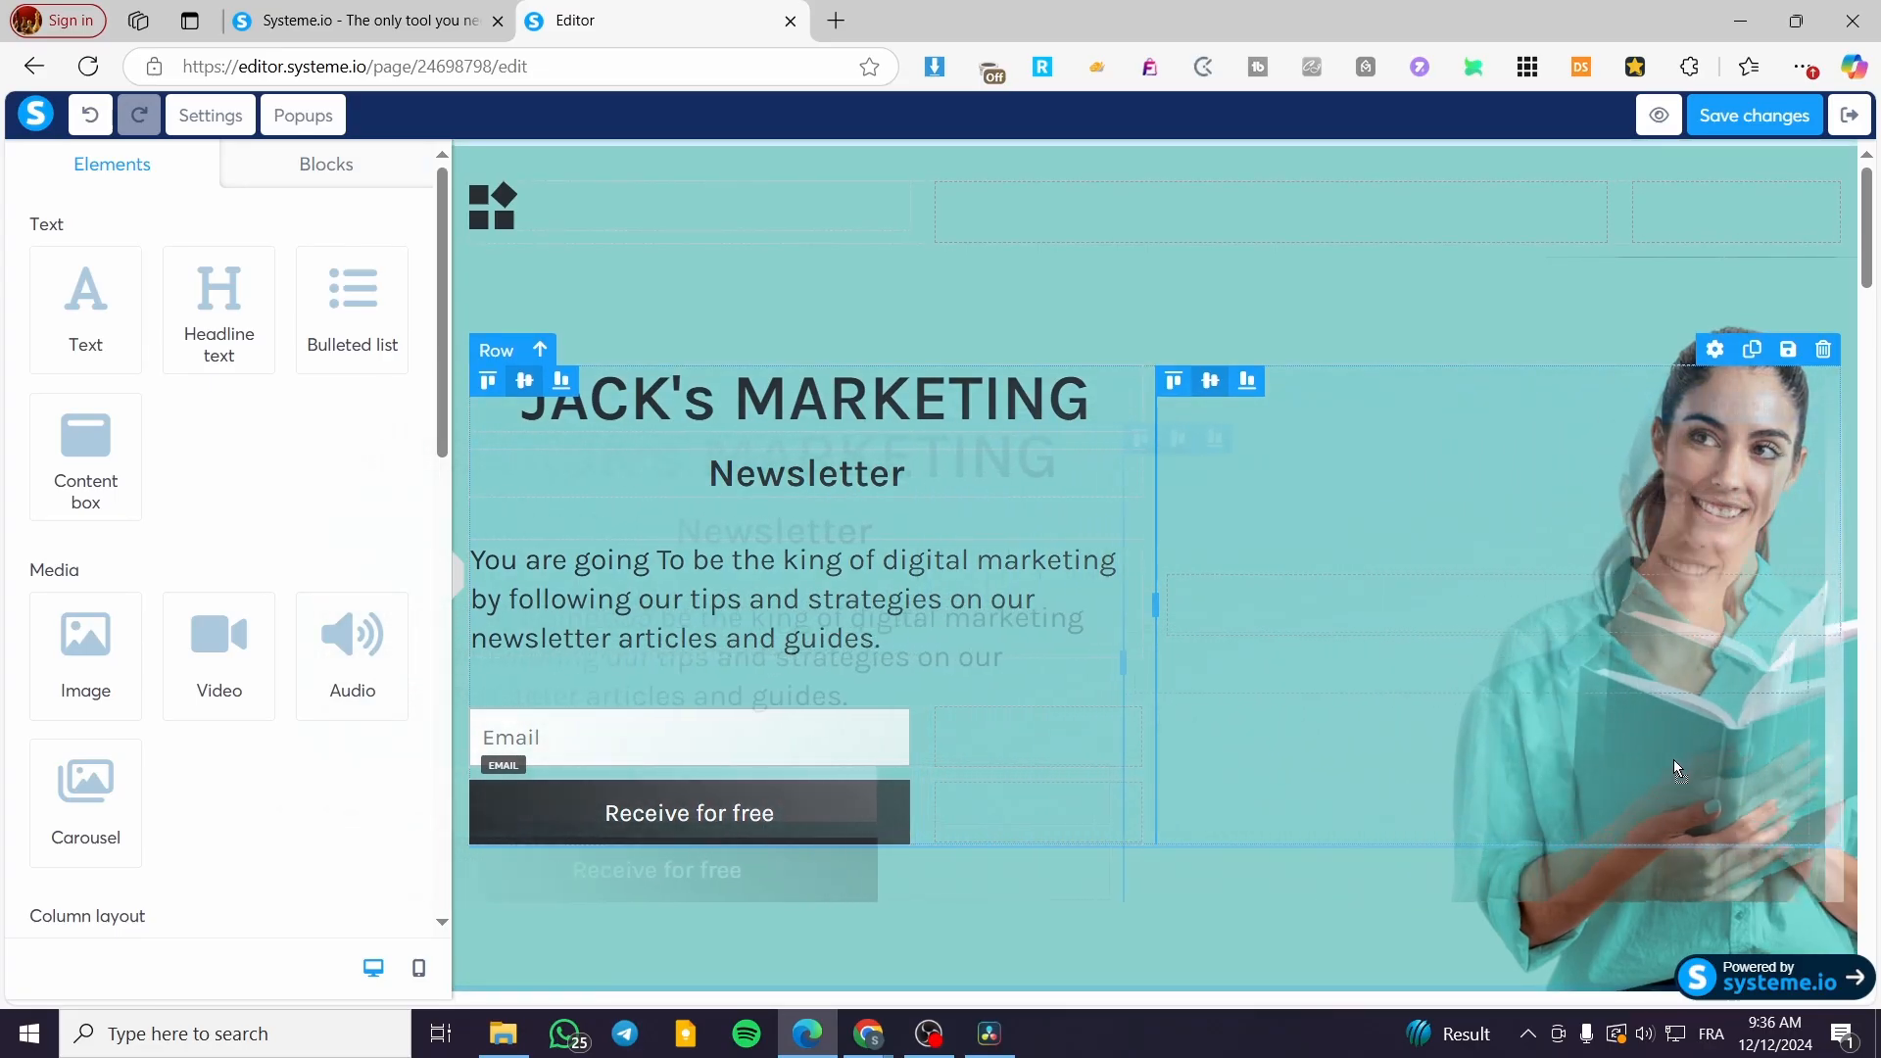
Step: Change the call-to-action button's text to 'Sign Up' in its Typography settings
scroll(1197, 658, down, 4)
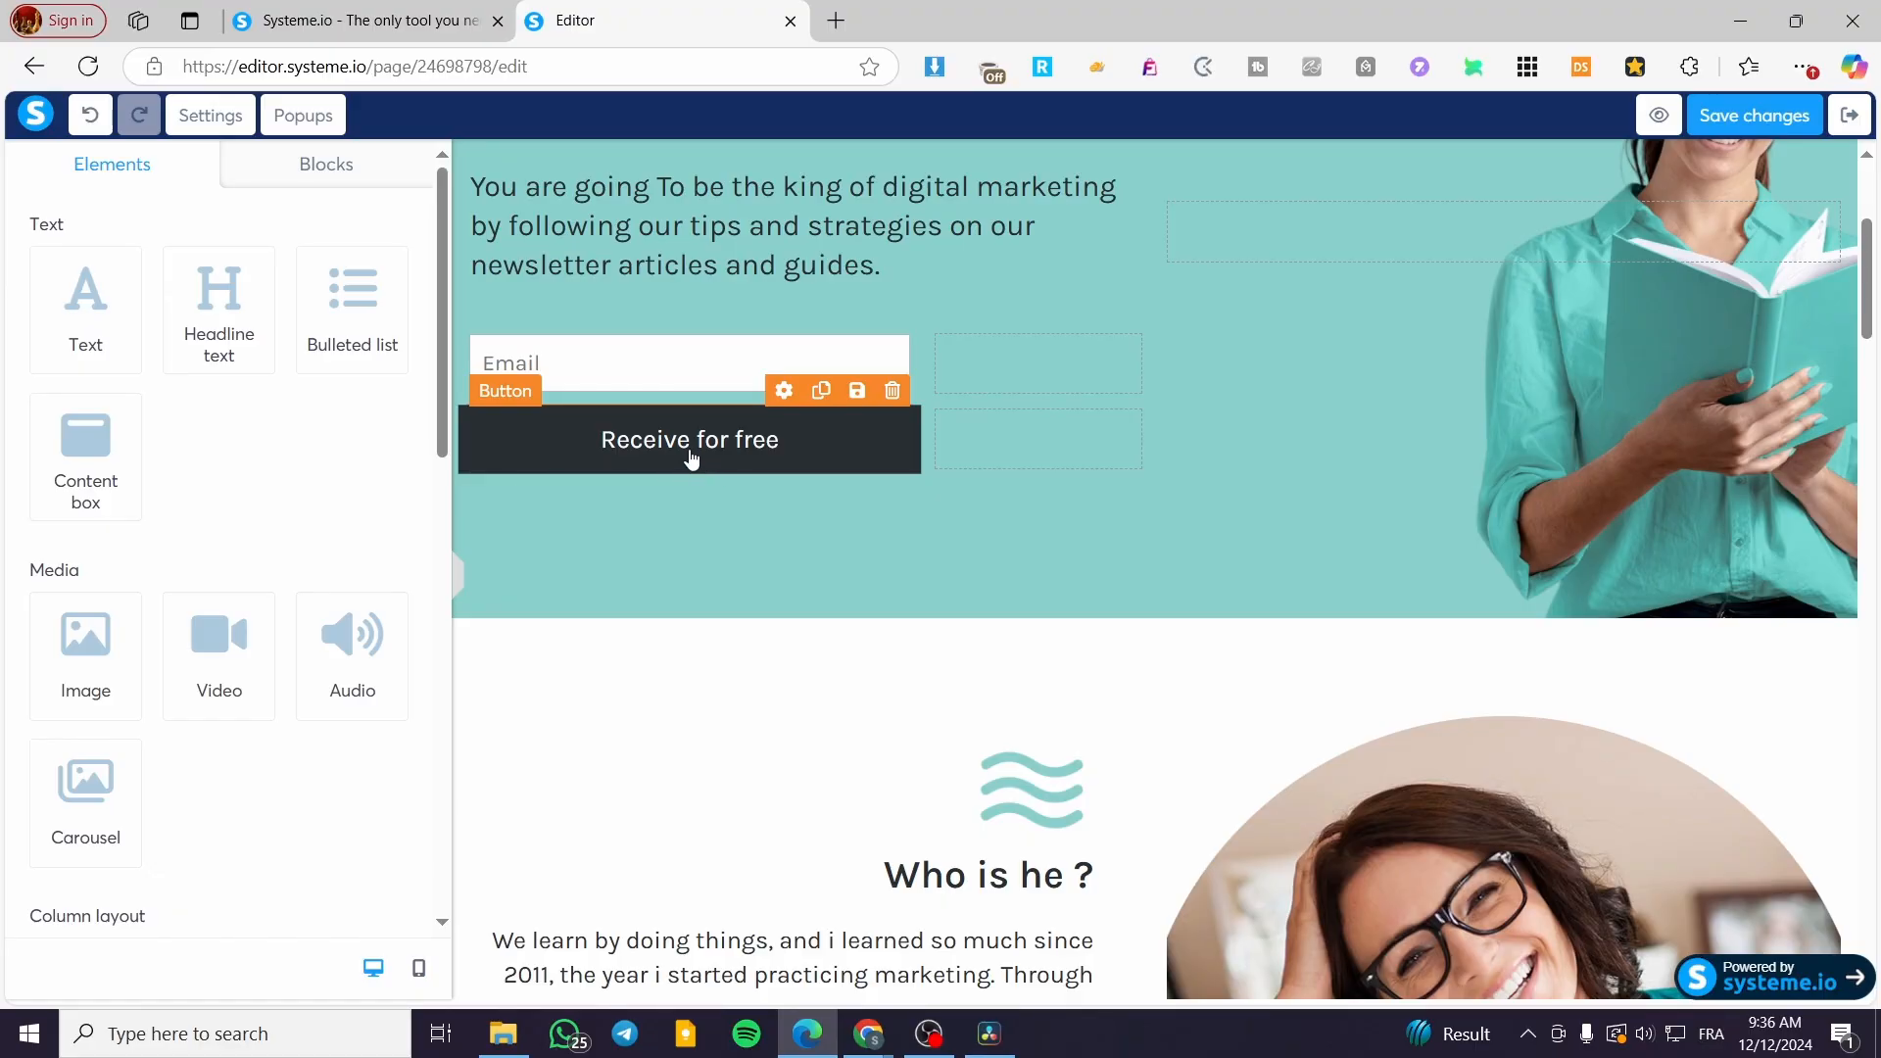
click(628, 435)
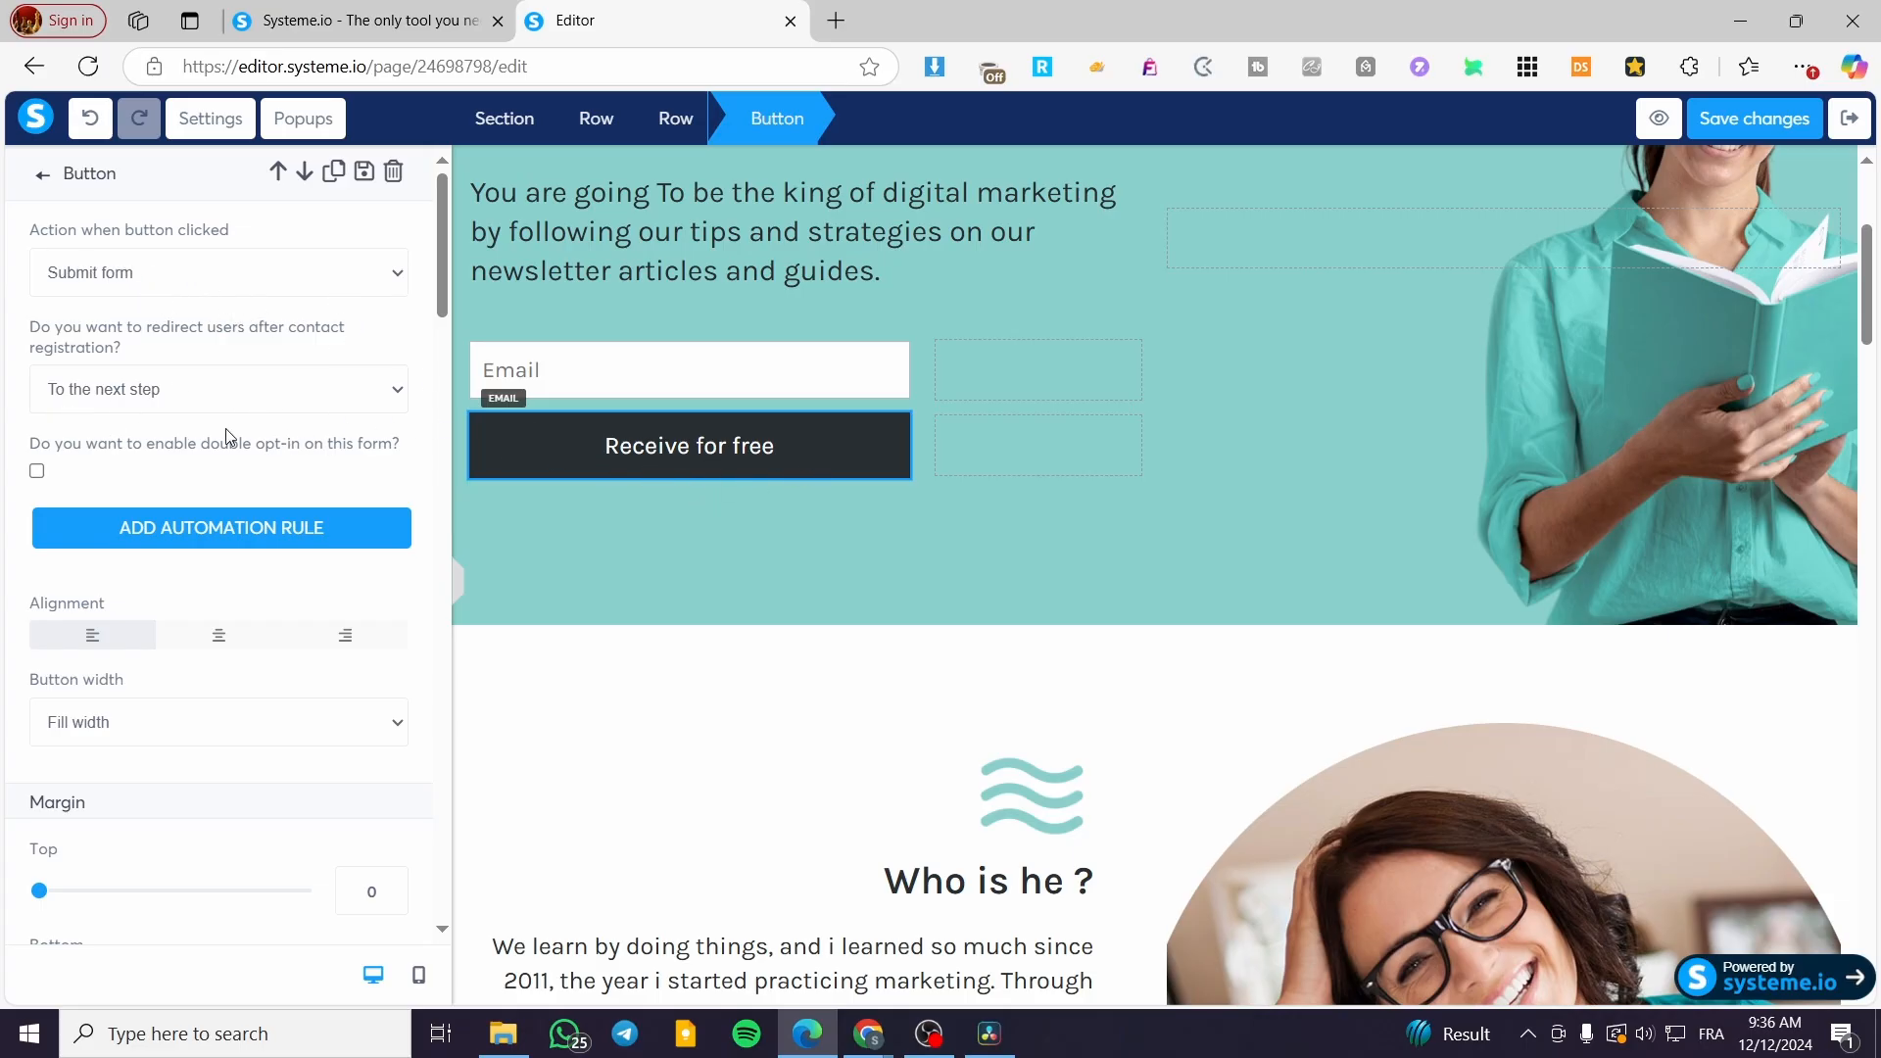
scroll(294, 487, down, 3)
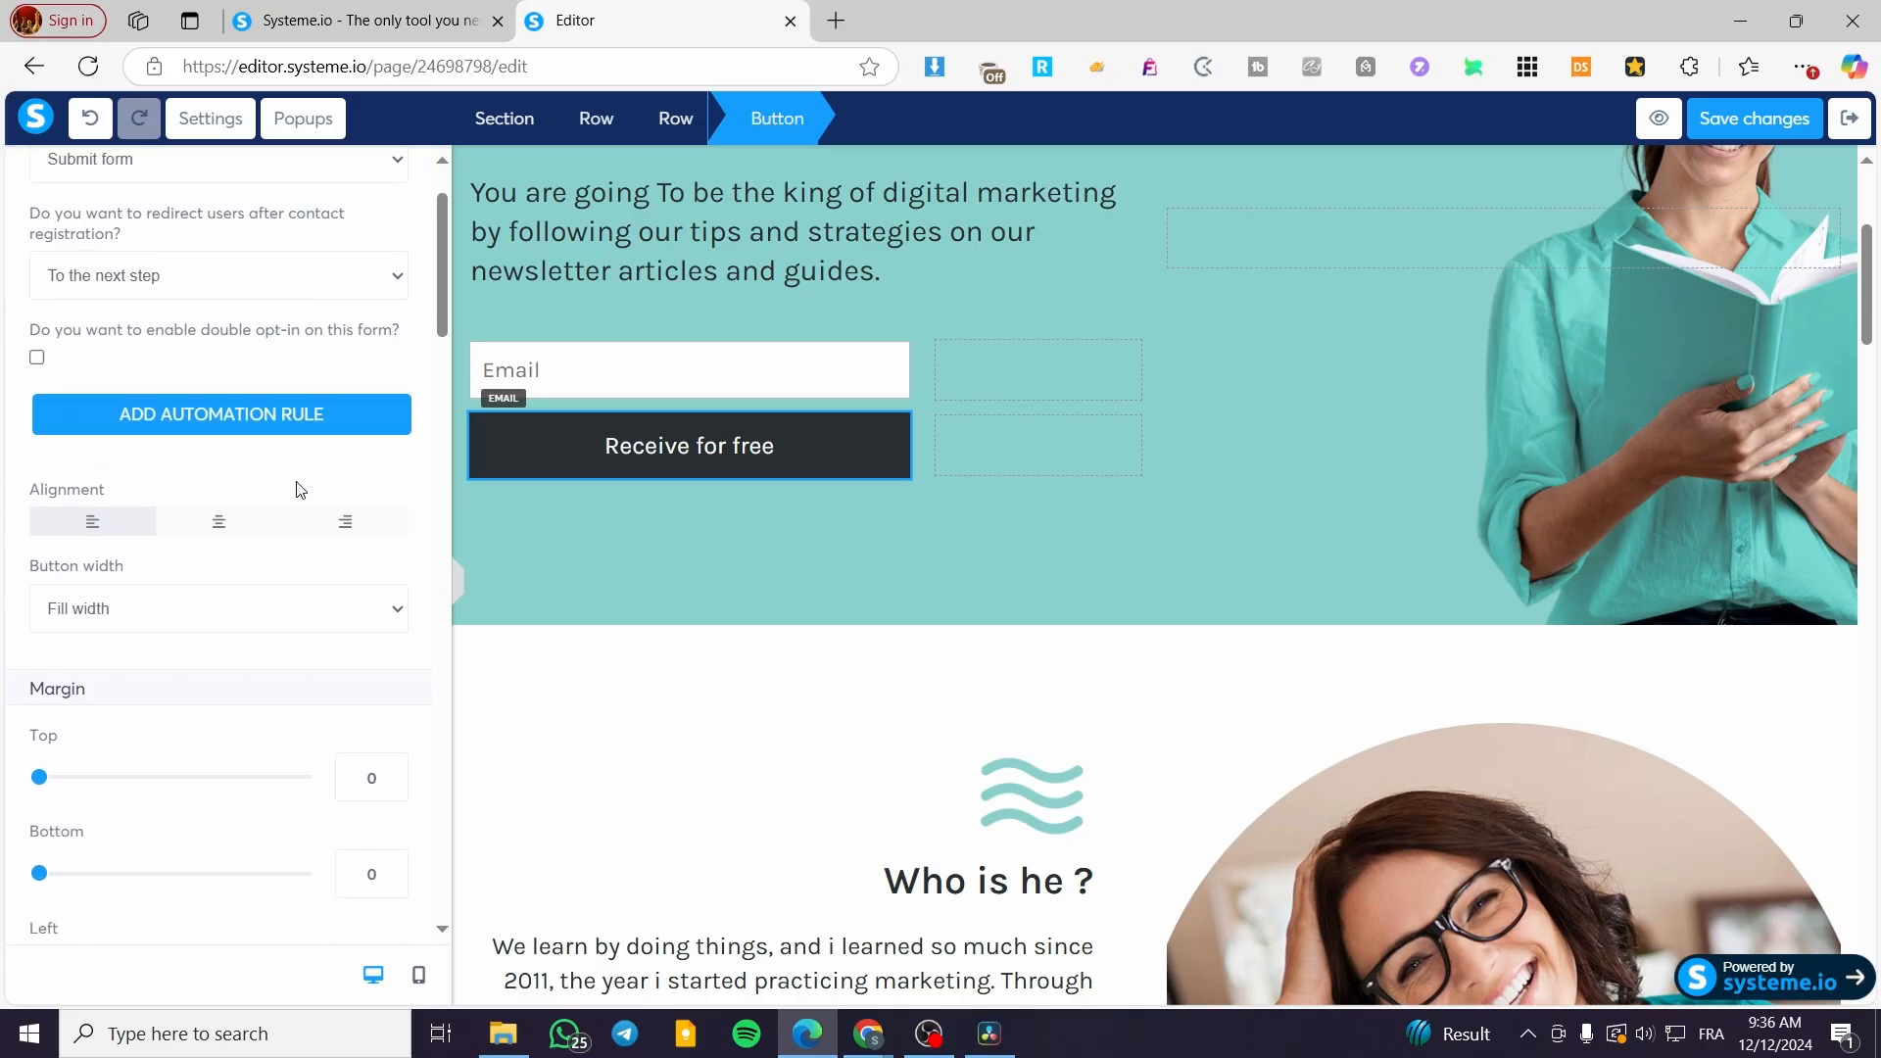
scroll(294, 487, up, 3)
click(685, 458)
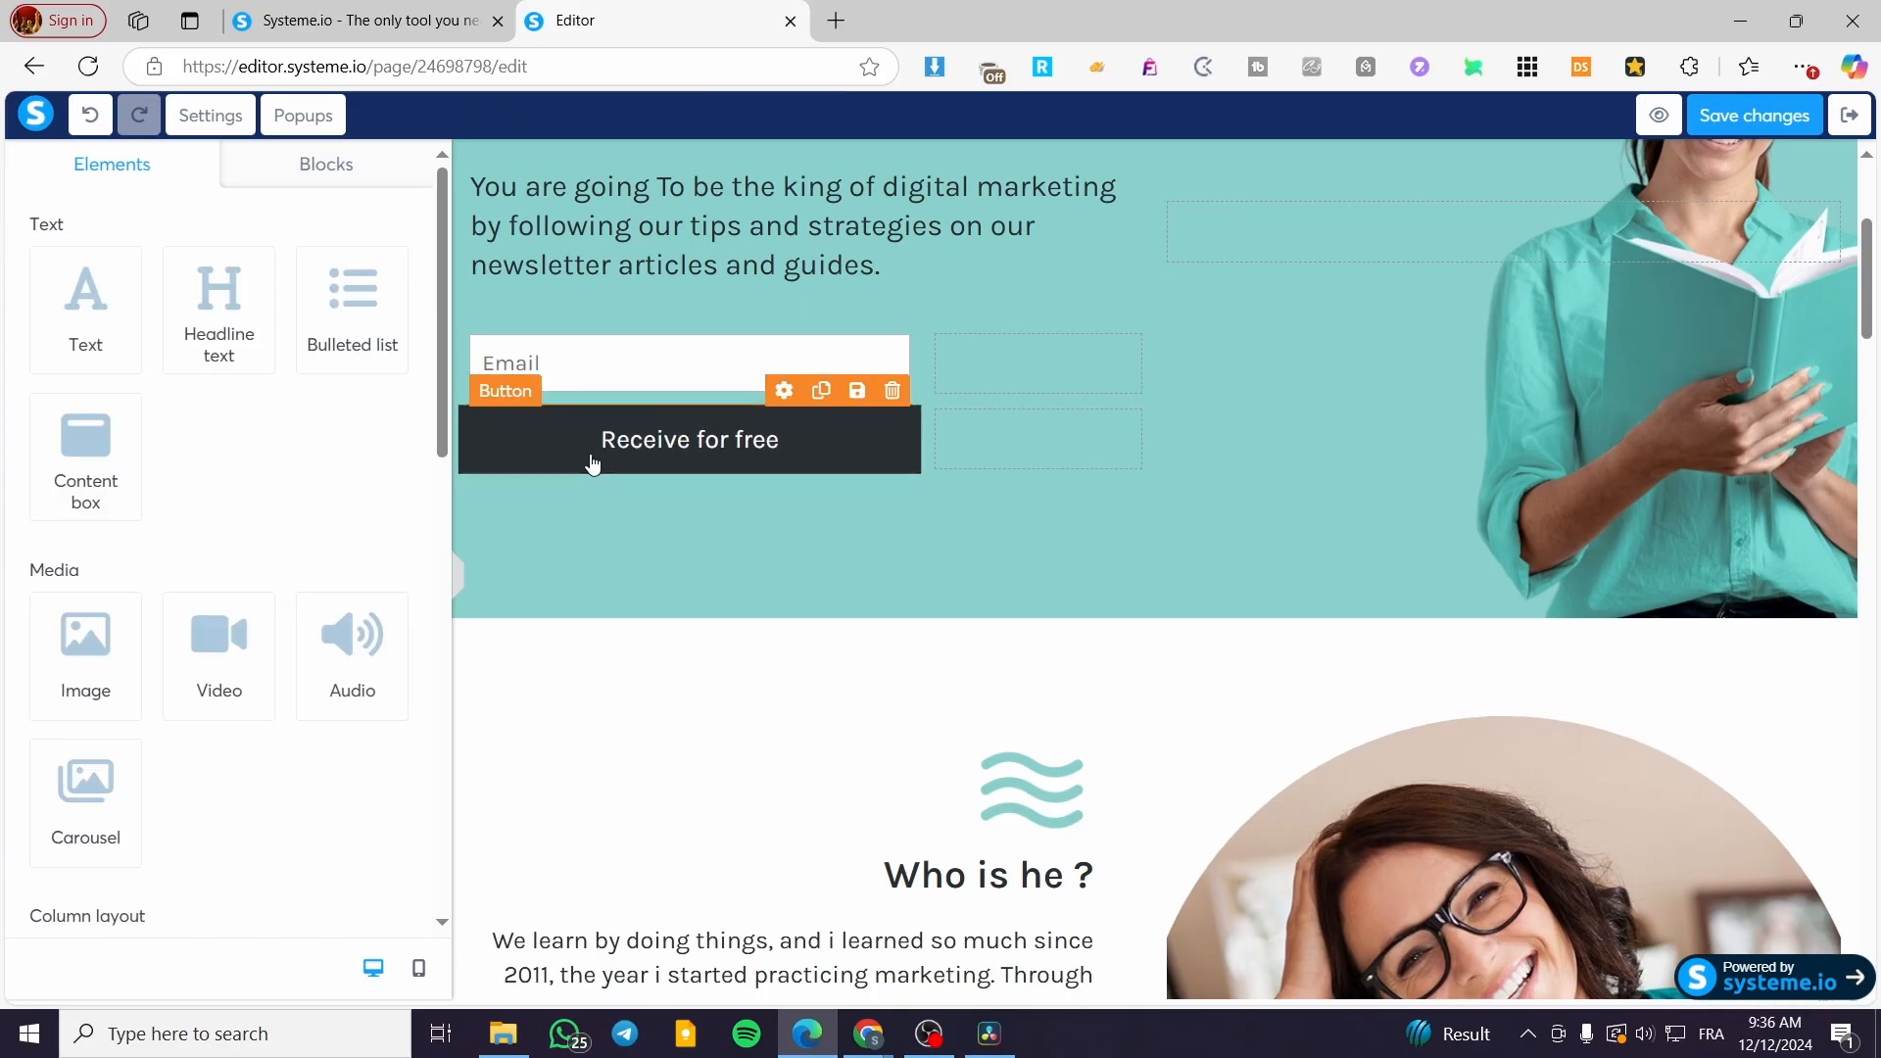
click(687, 446)
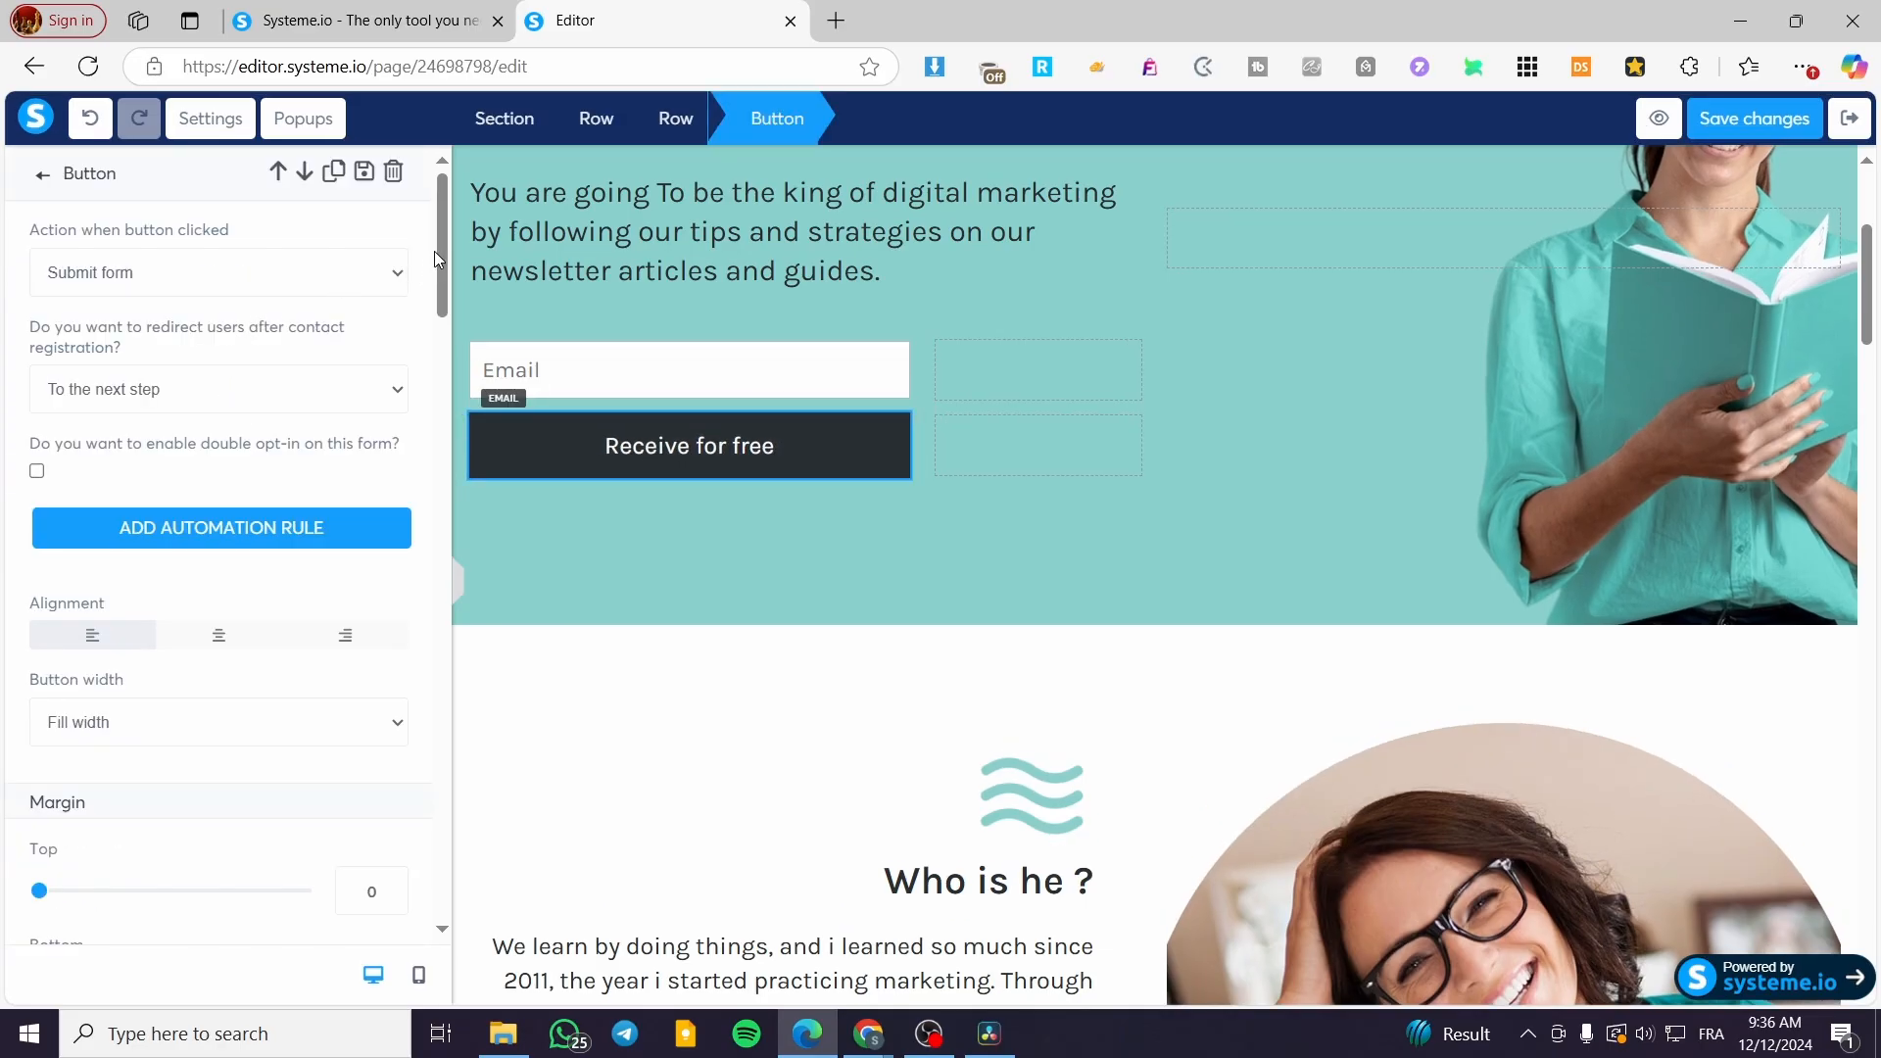
drag(433, 252, 435, 196)
scroll(282, 711, down, 6)
drag(170, 744, 7, 744)
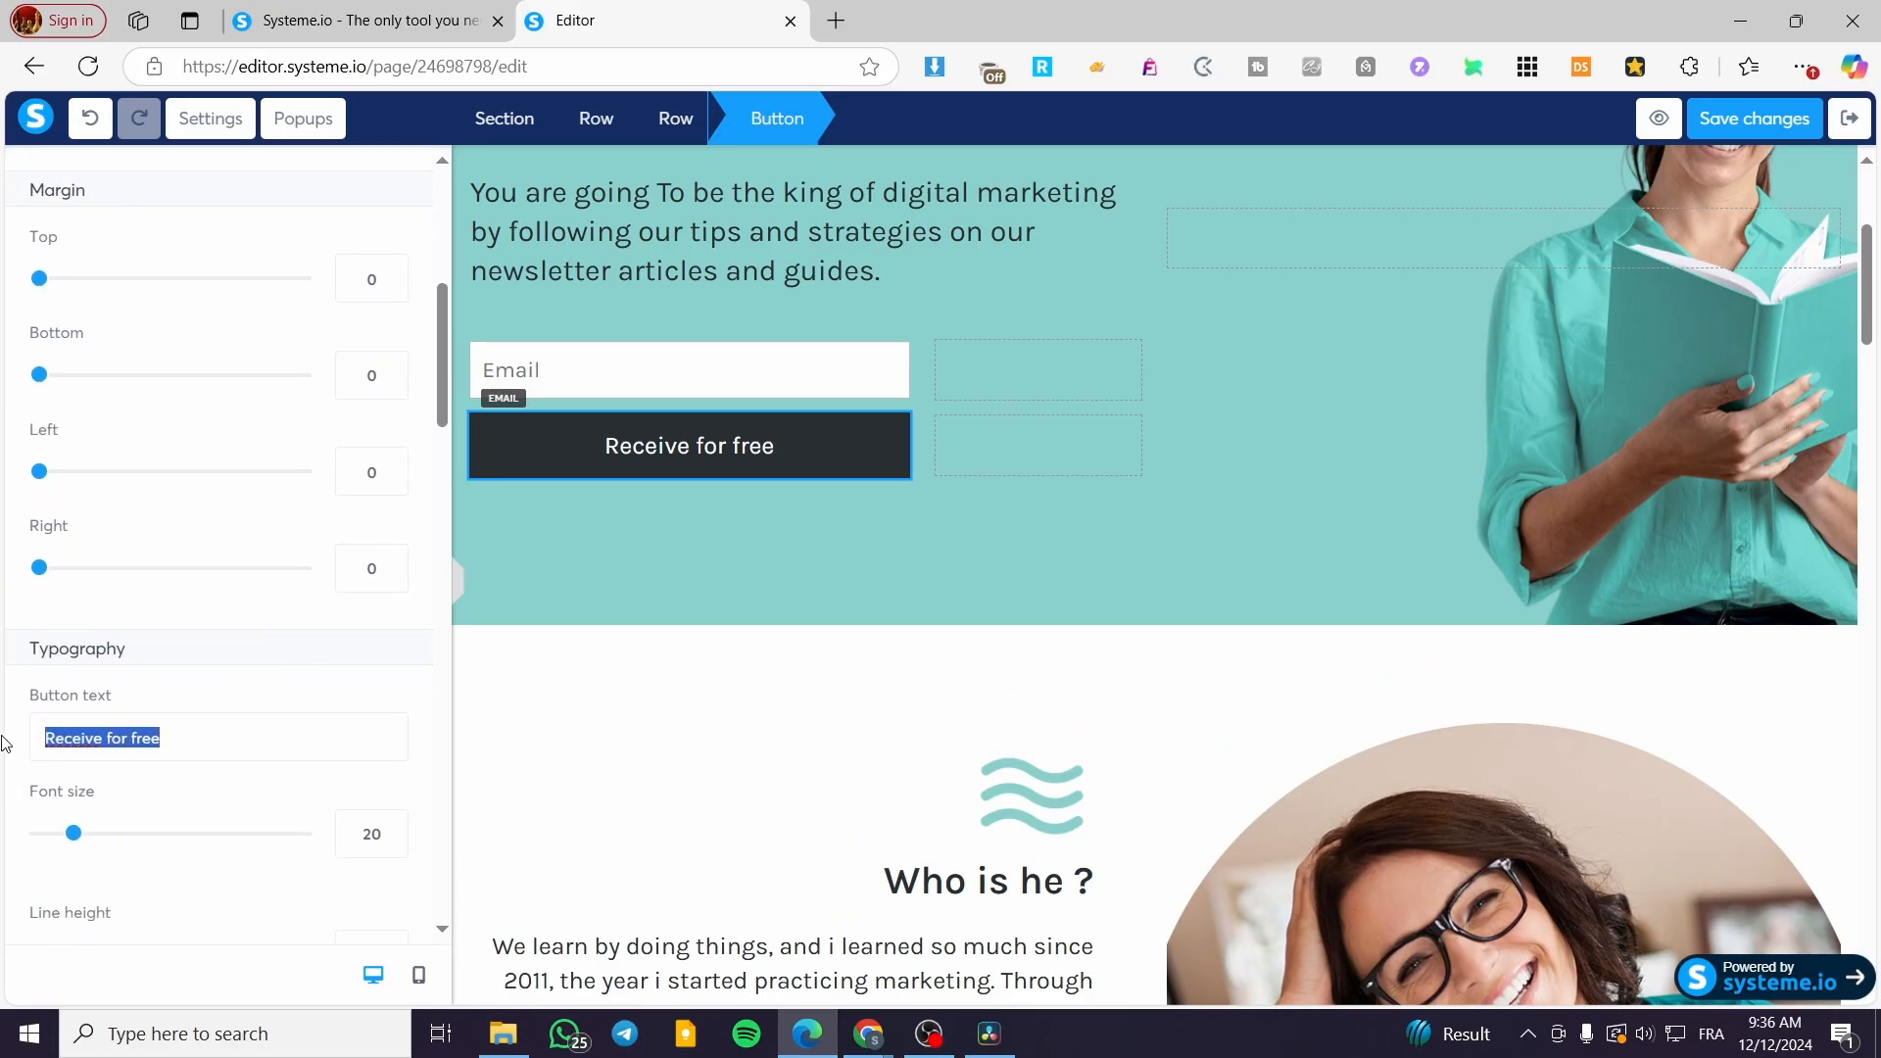
scroll(211, 627, down, 3)
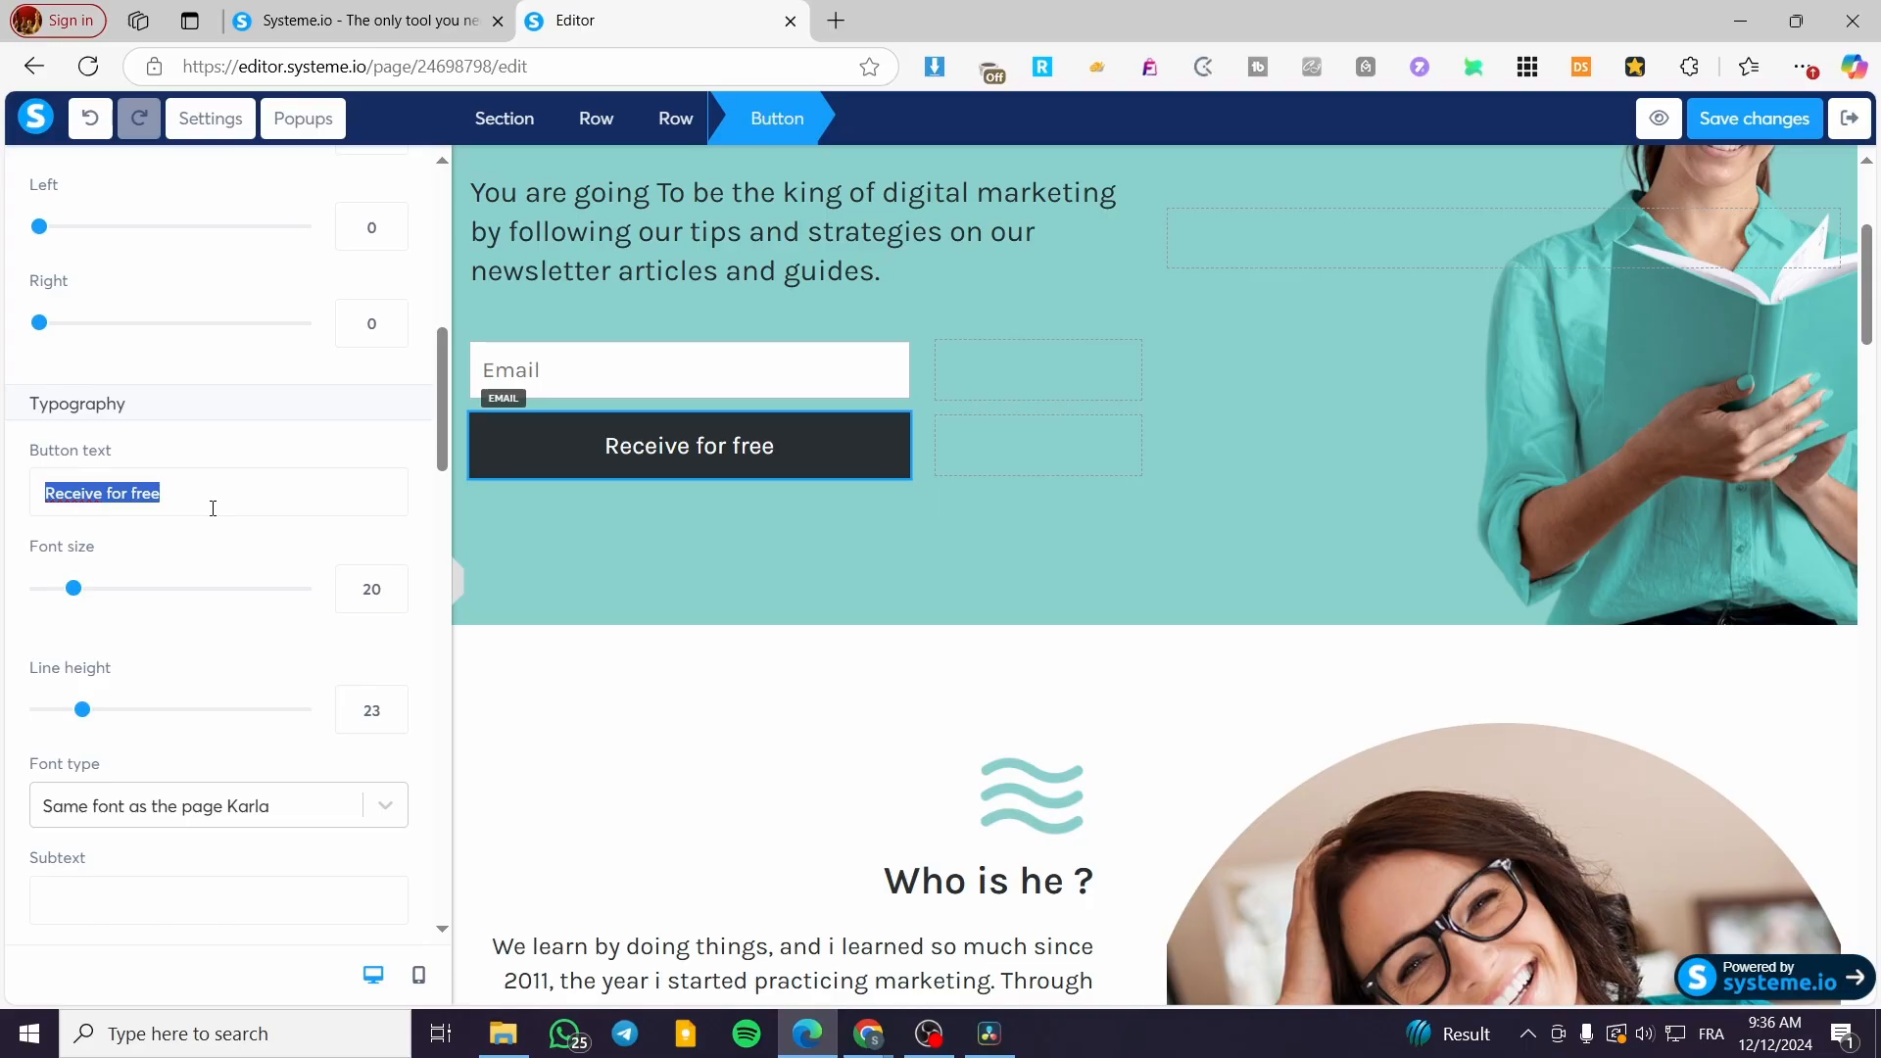
text(S)
key(BackSpace)
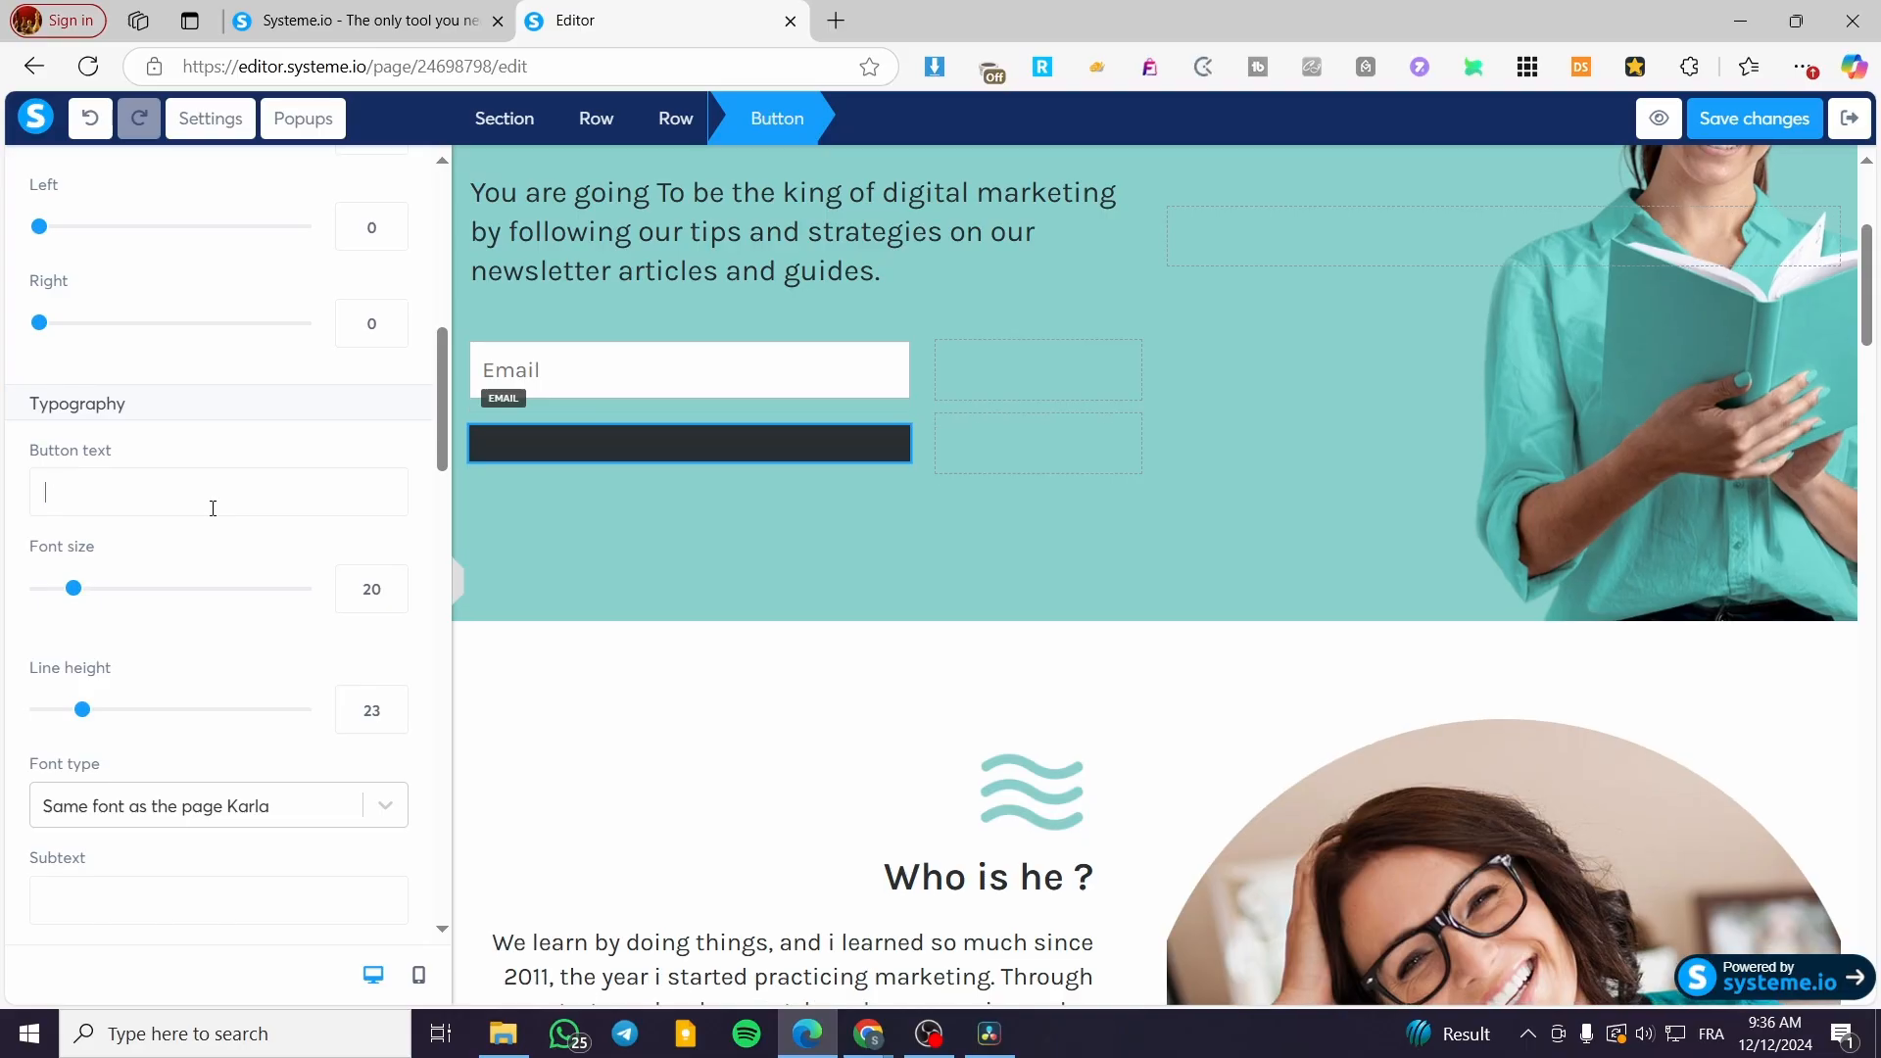
text(Sign Up)
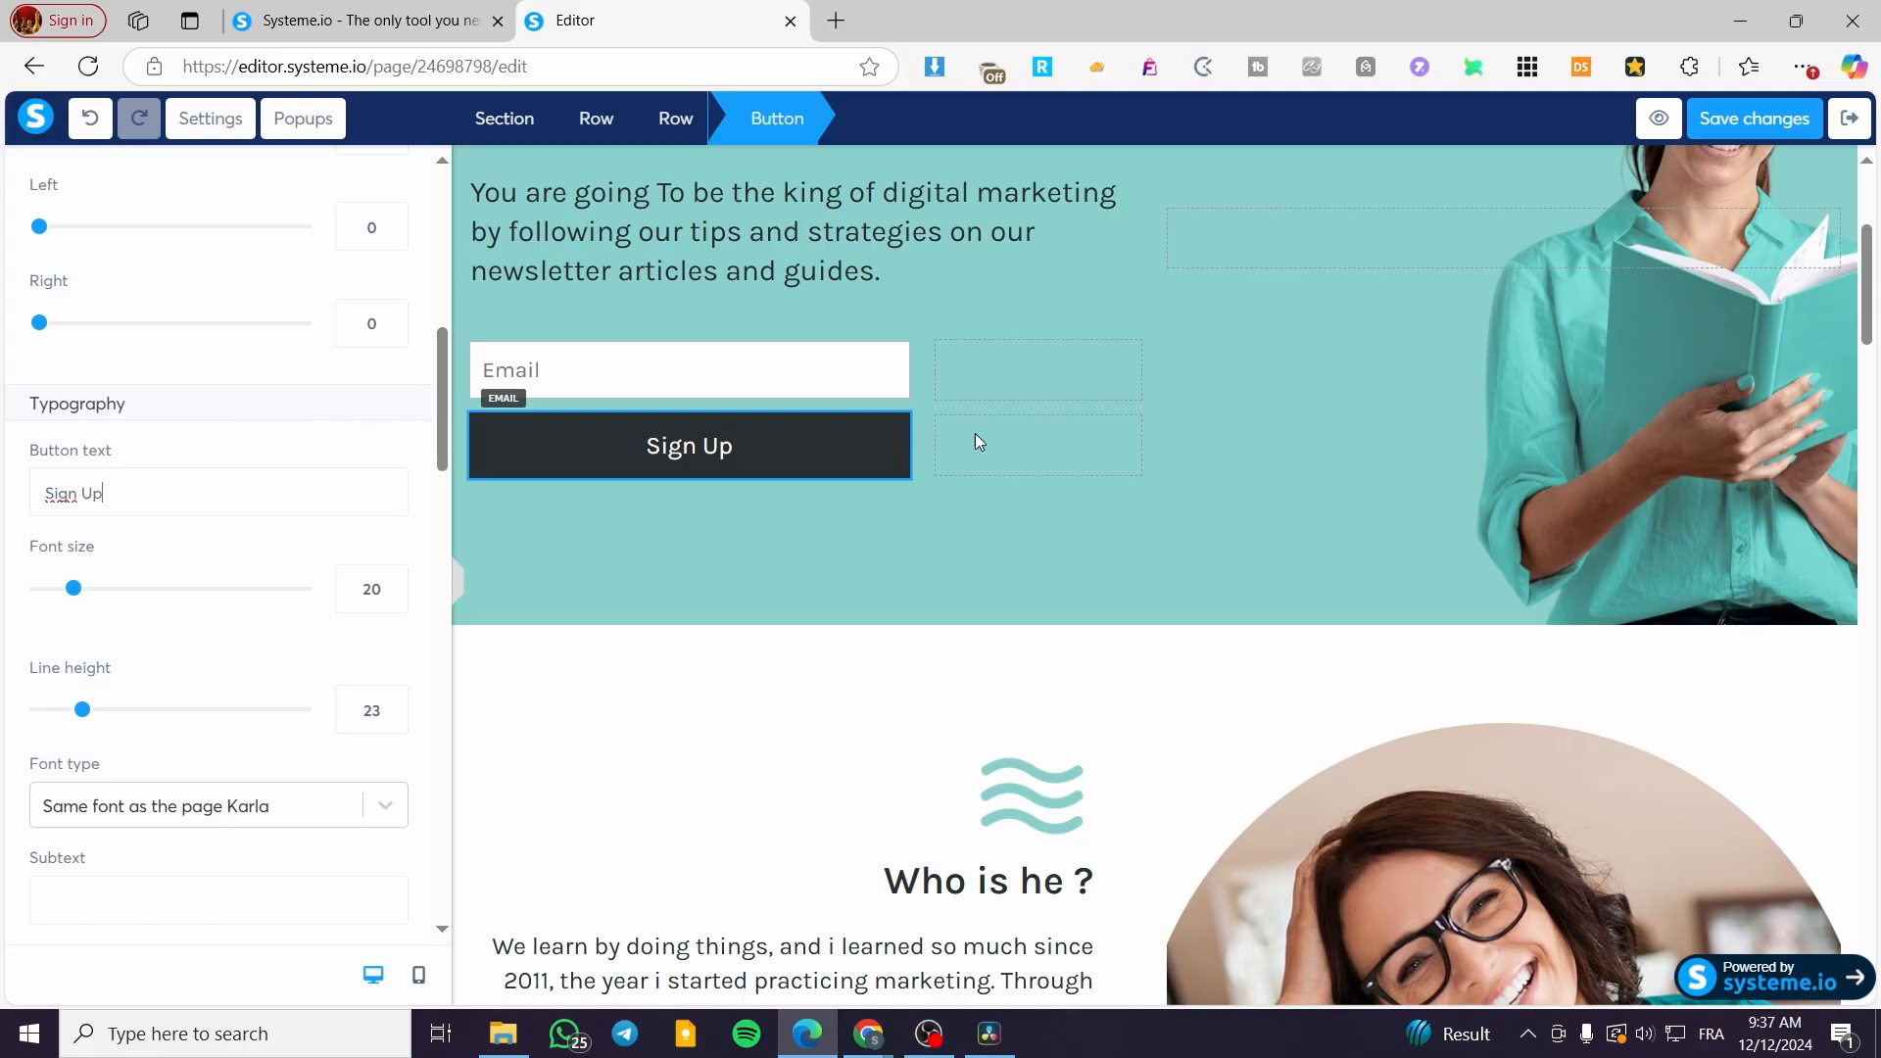
click(660, 390)
Step: Delete the Who is he?, Learning with the blog, and video/podcast sections
scroll(1188, 542, up, 4)
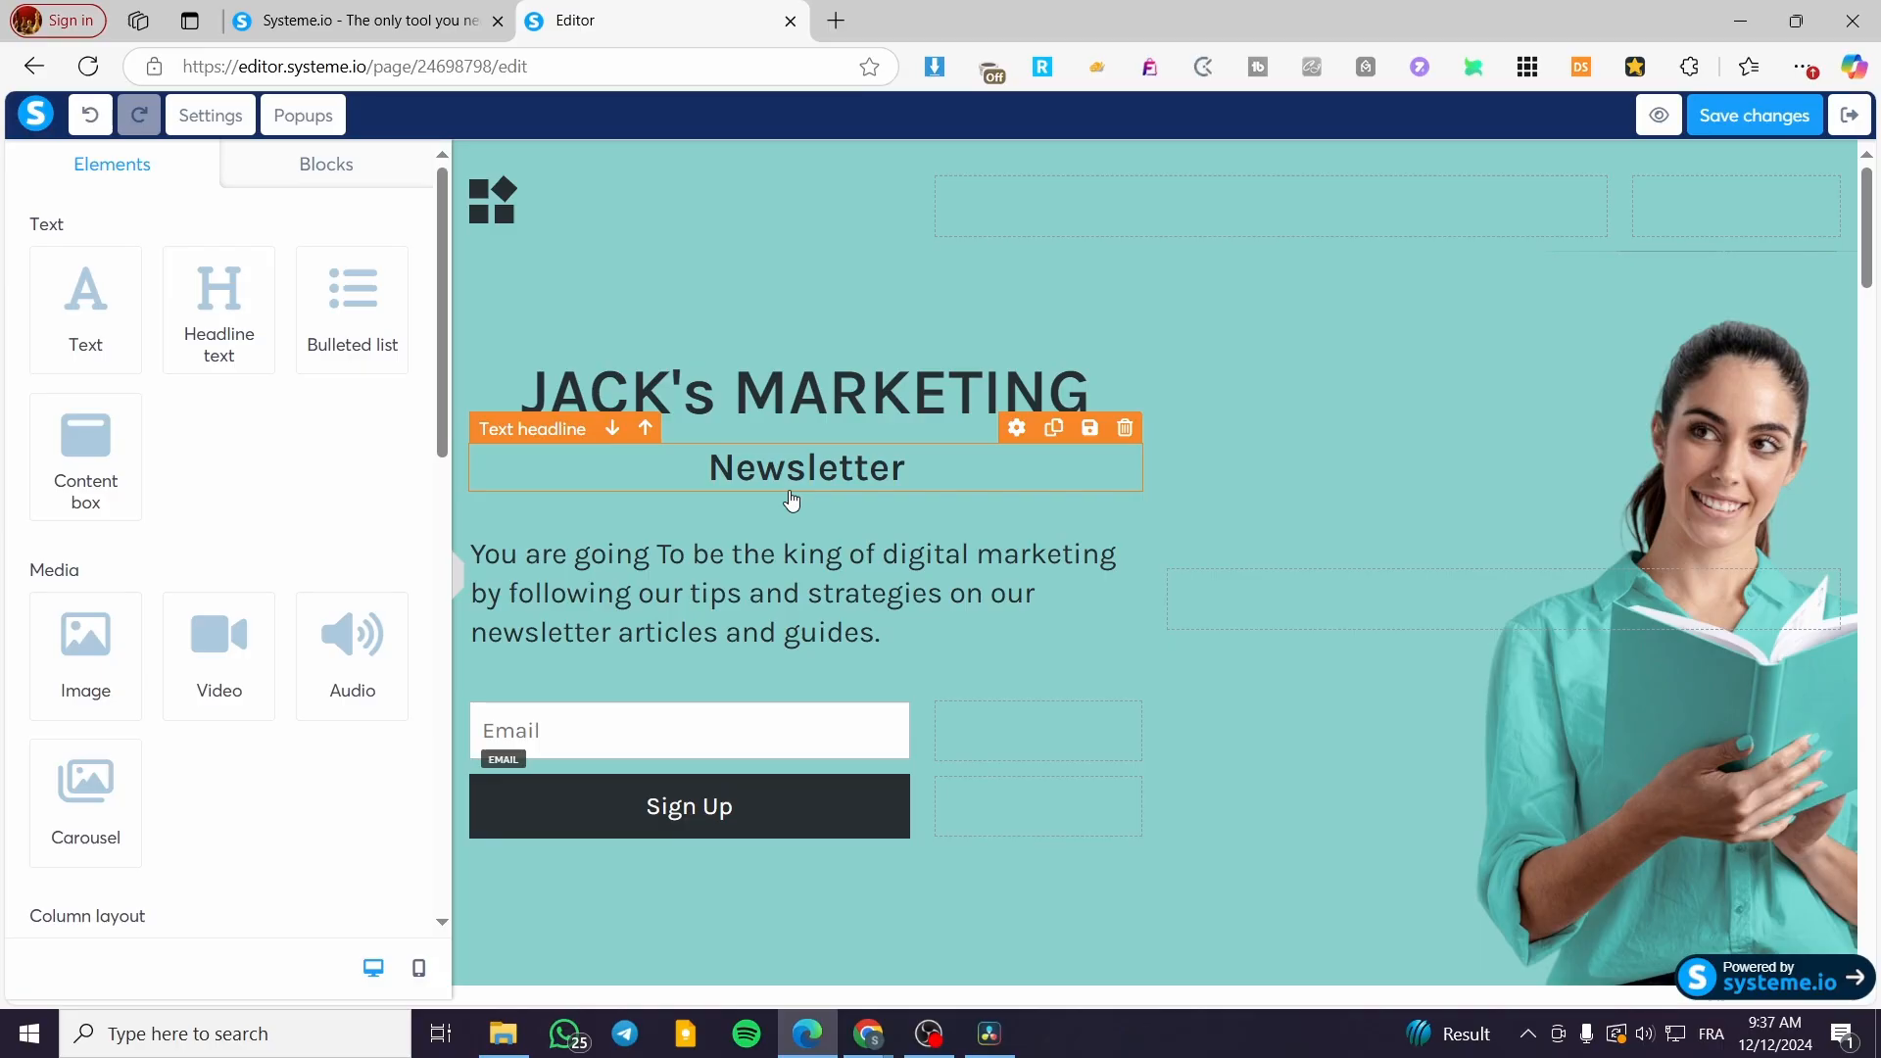
scroll(1626, 568, down, 5)
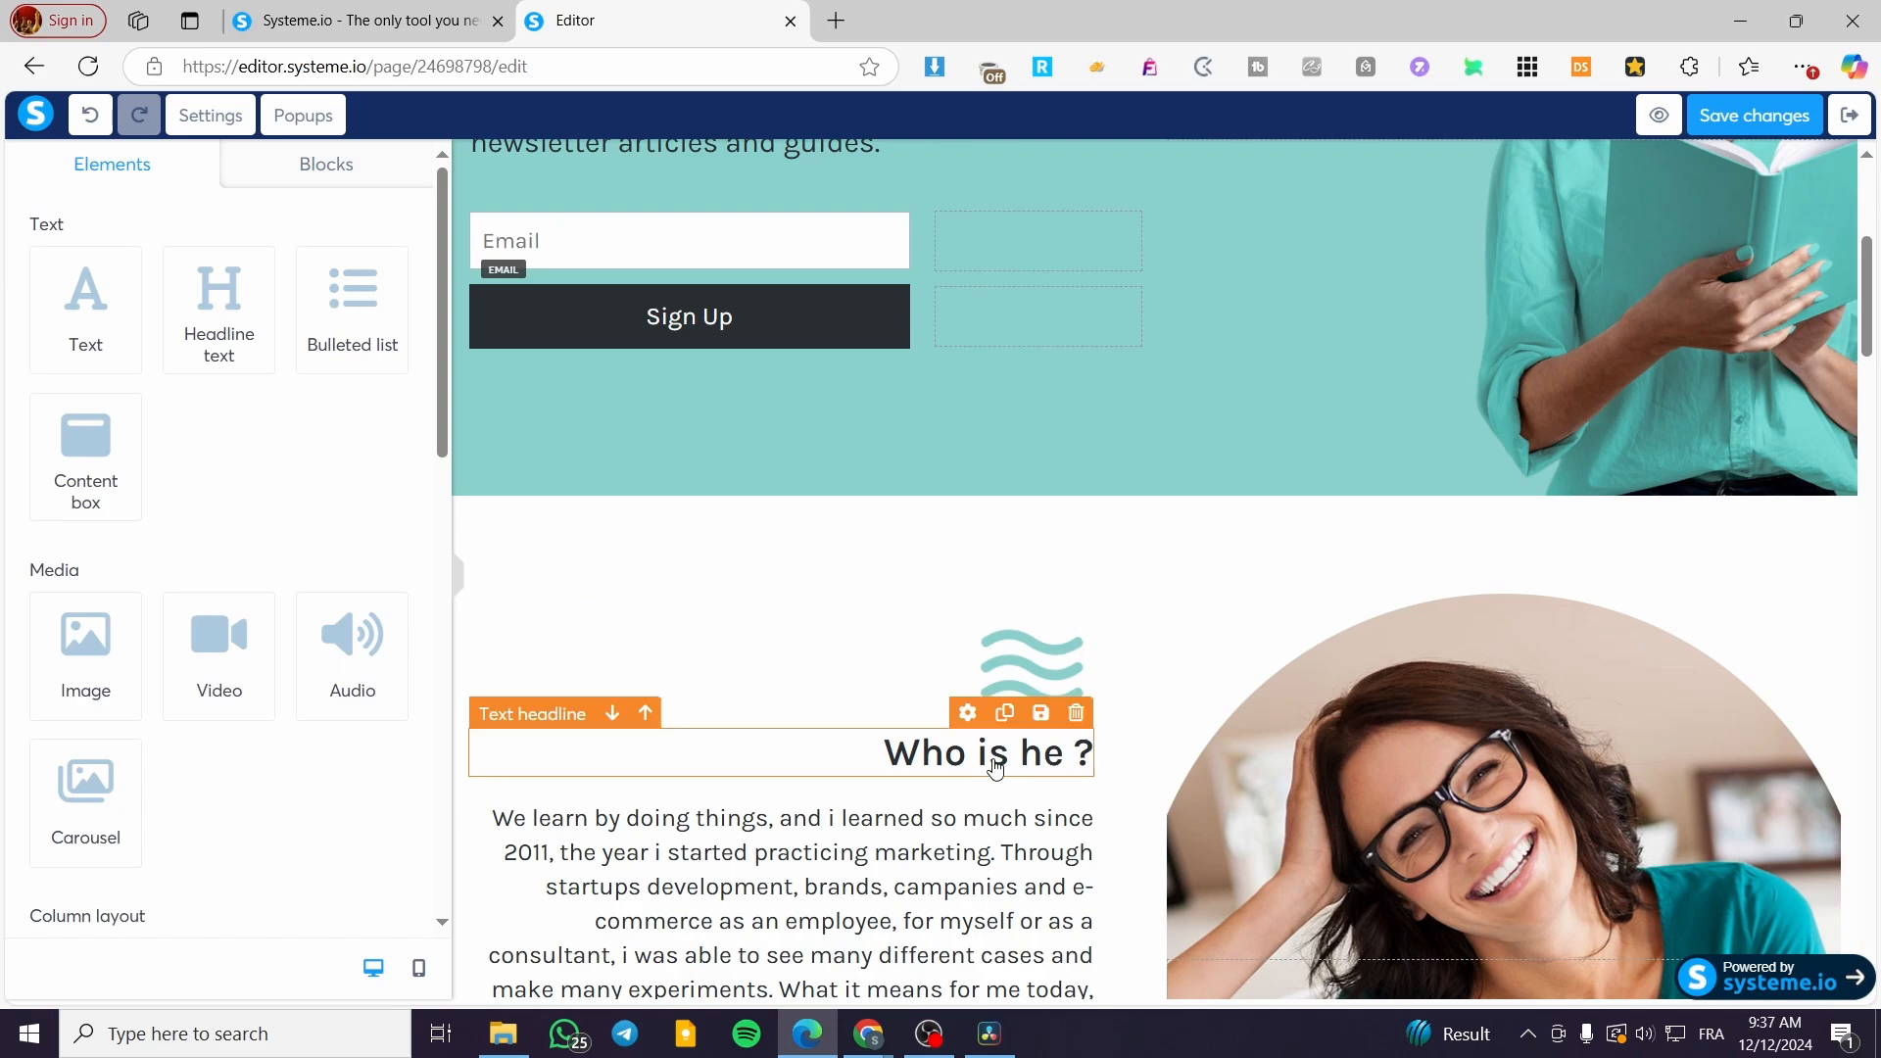
scroll(995, 769, down, 6)
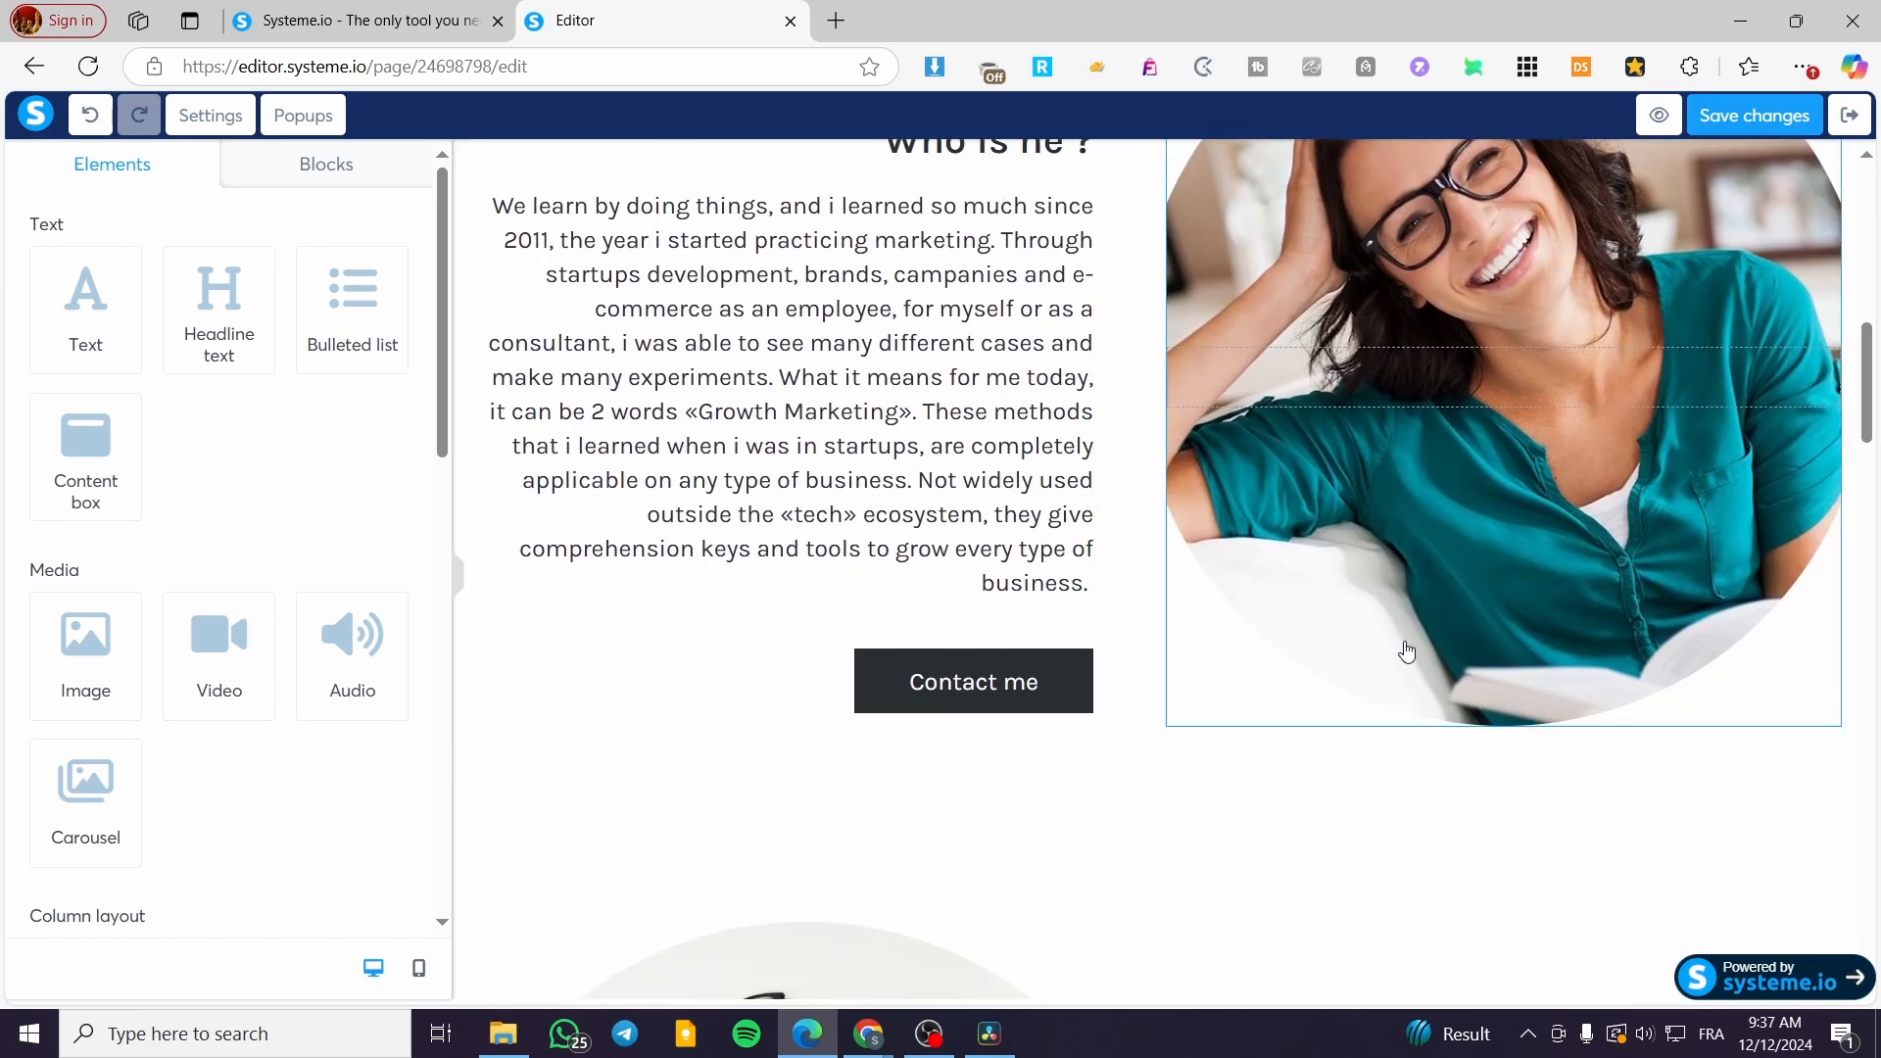
click(1509, 585)
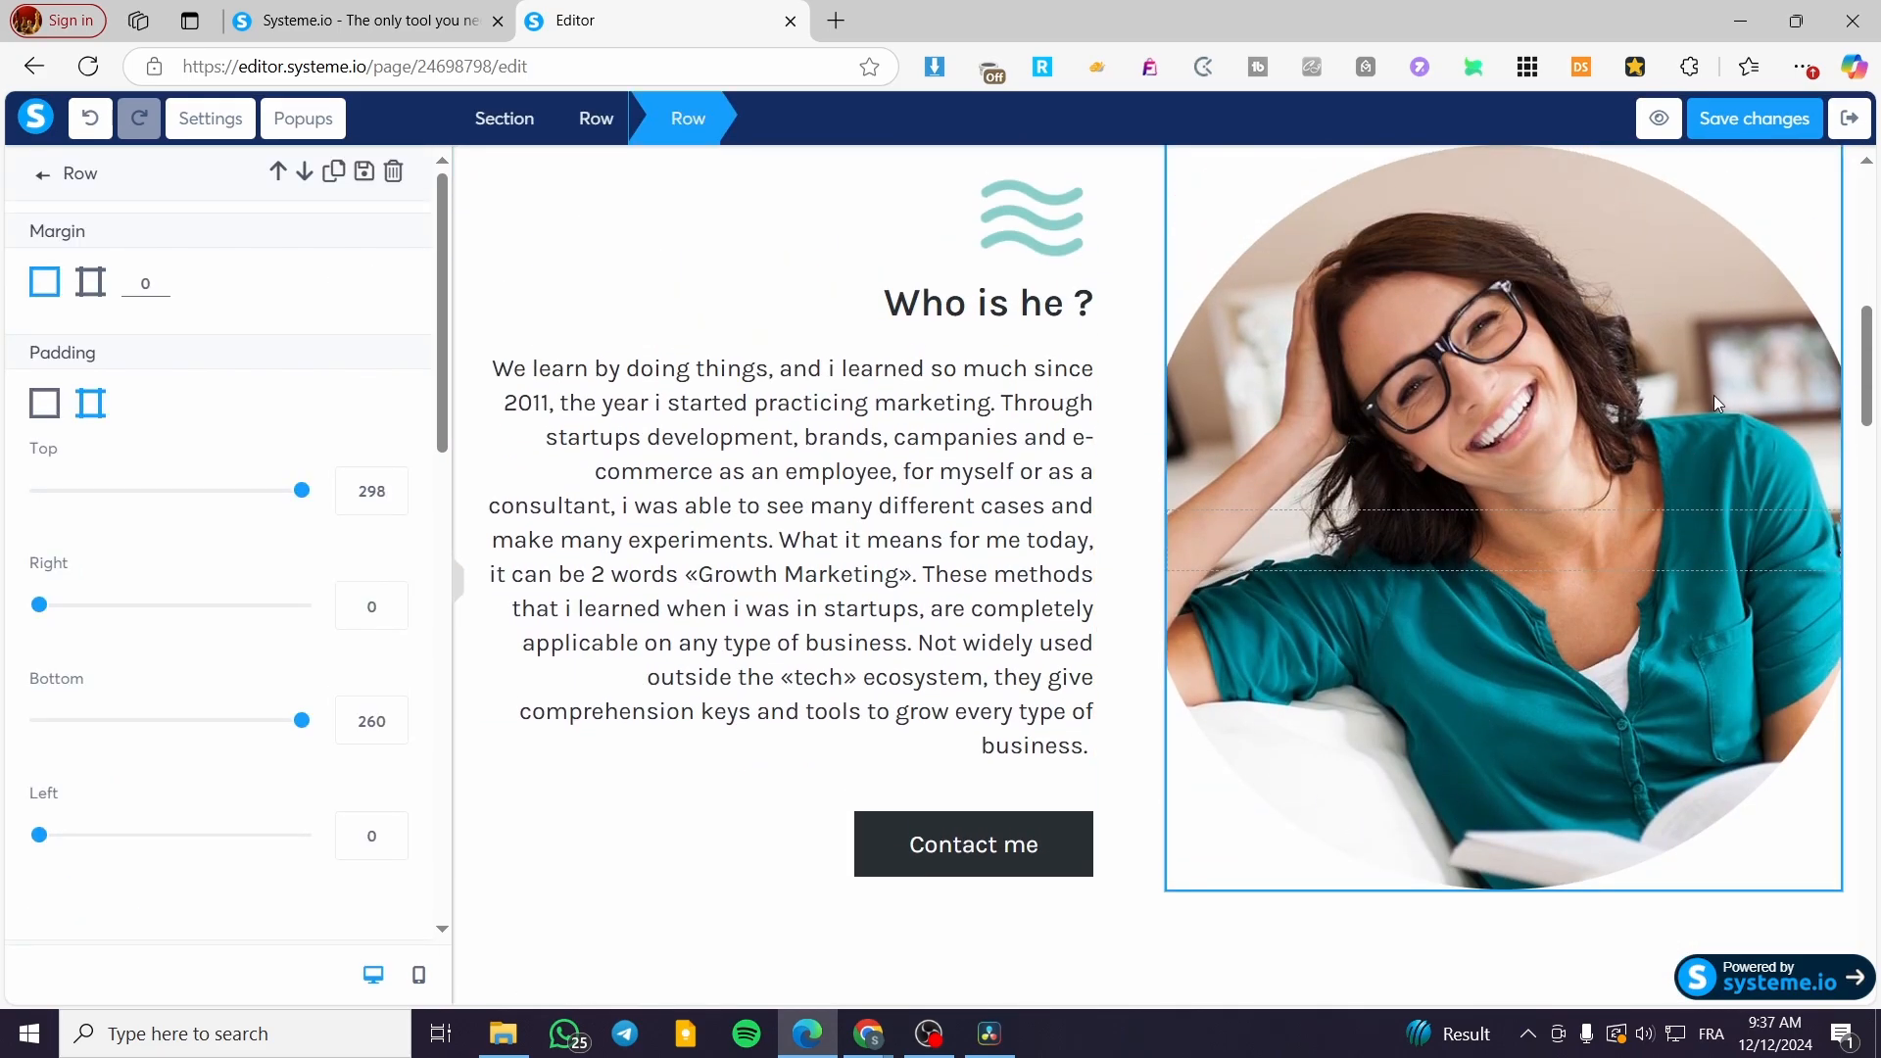
click(831, 294)
scroll(784, 541, up, 4)
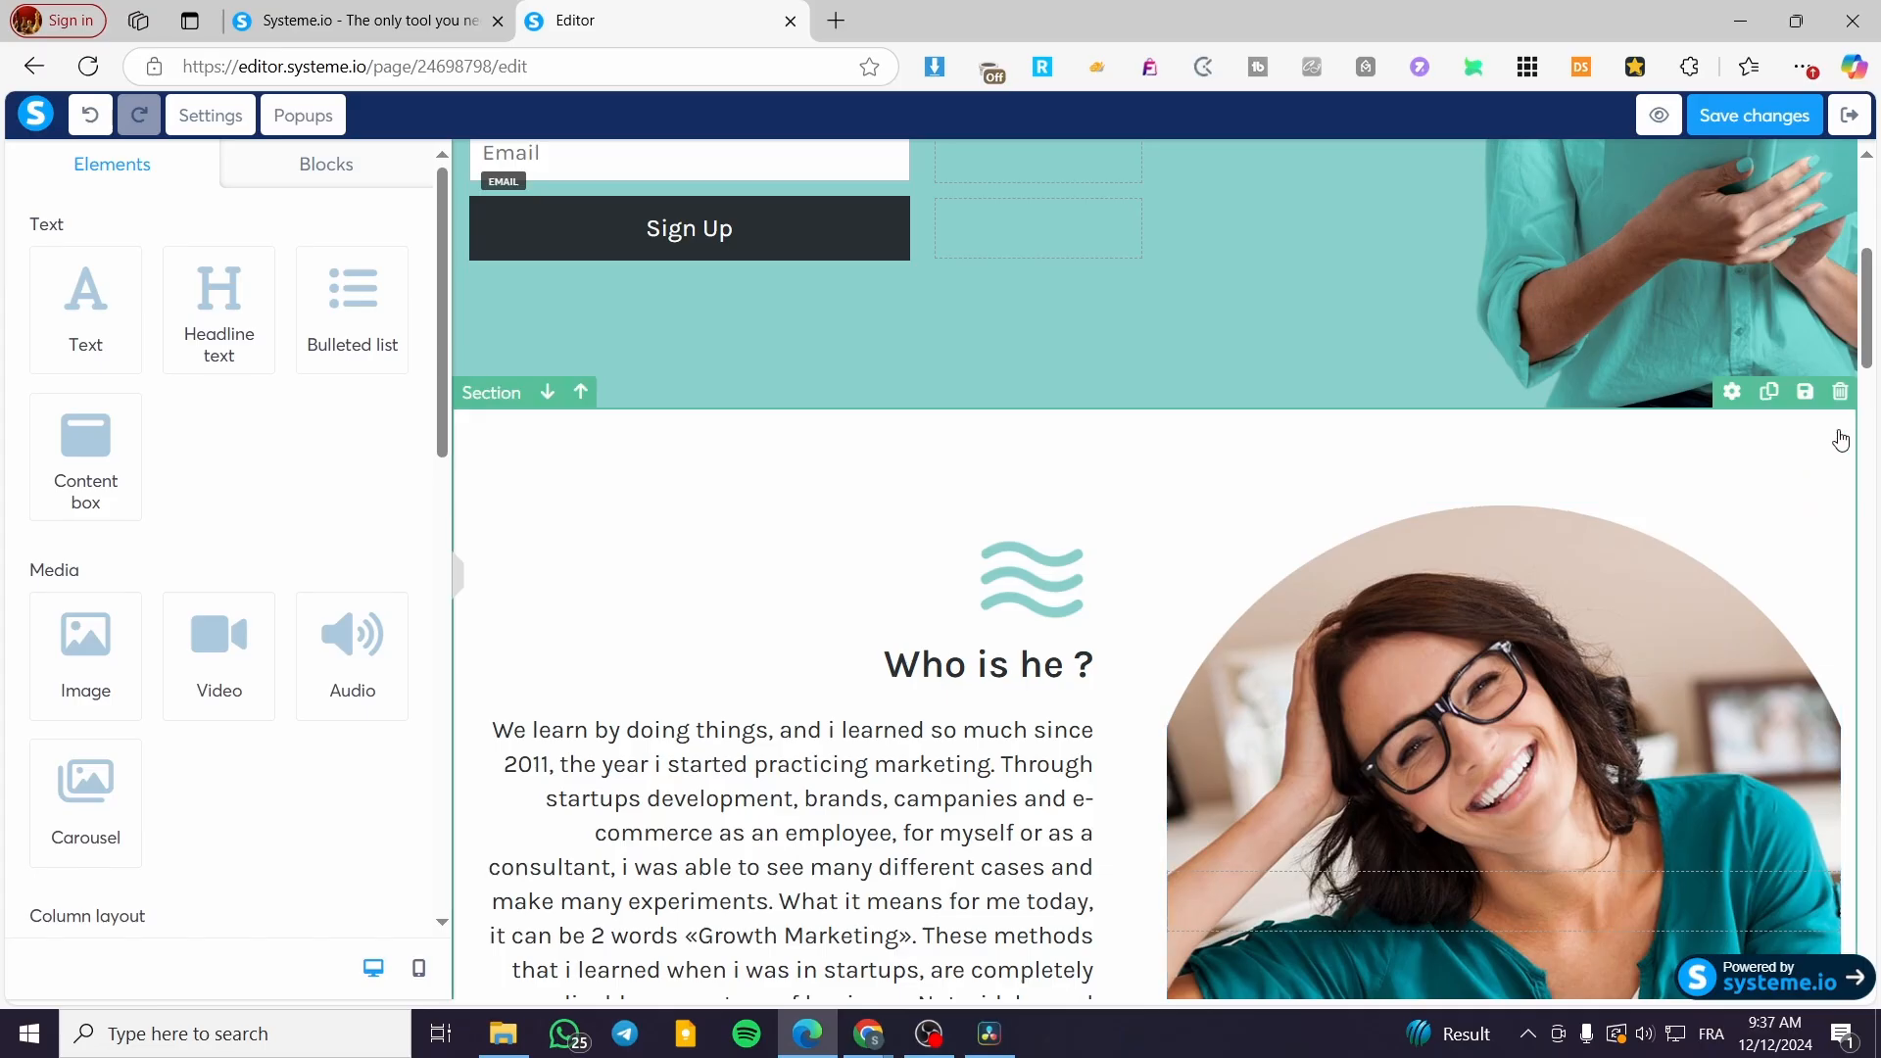
click(1839, 392)
click(1061, 194)
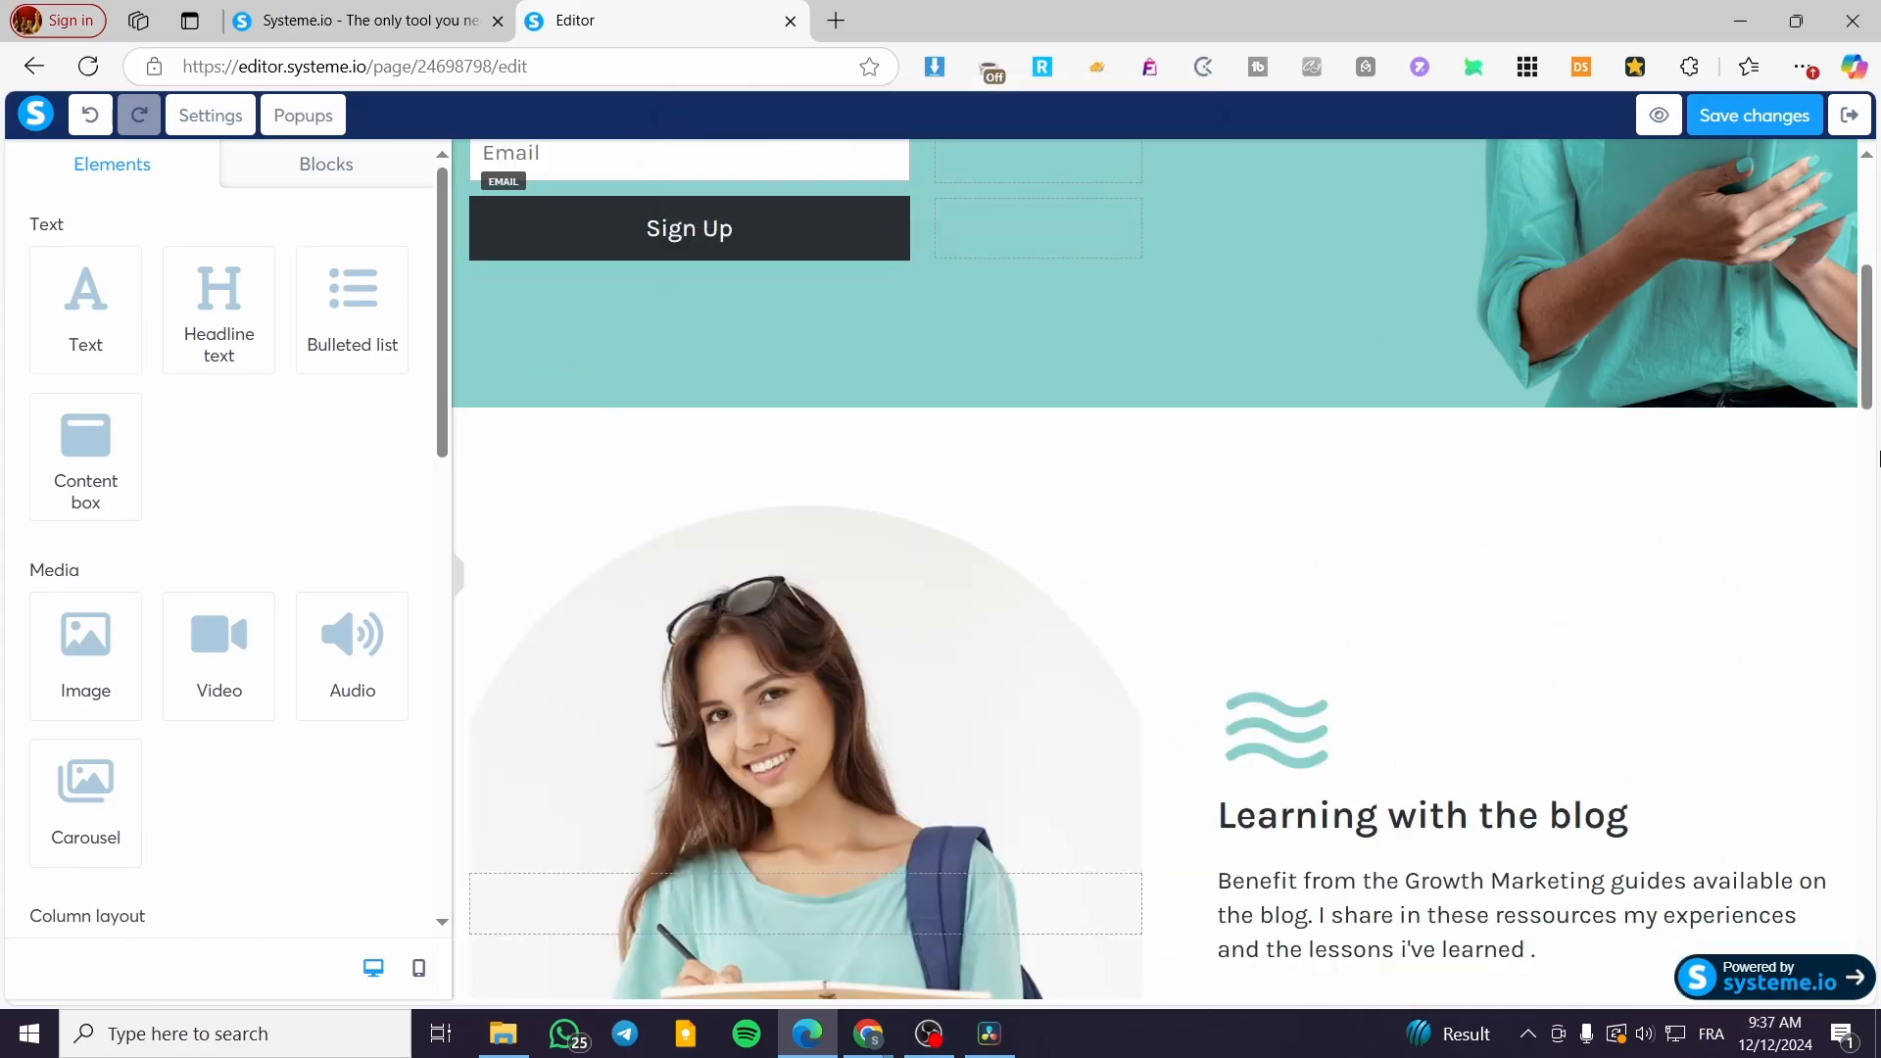
click(1839, 392)
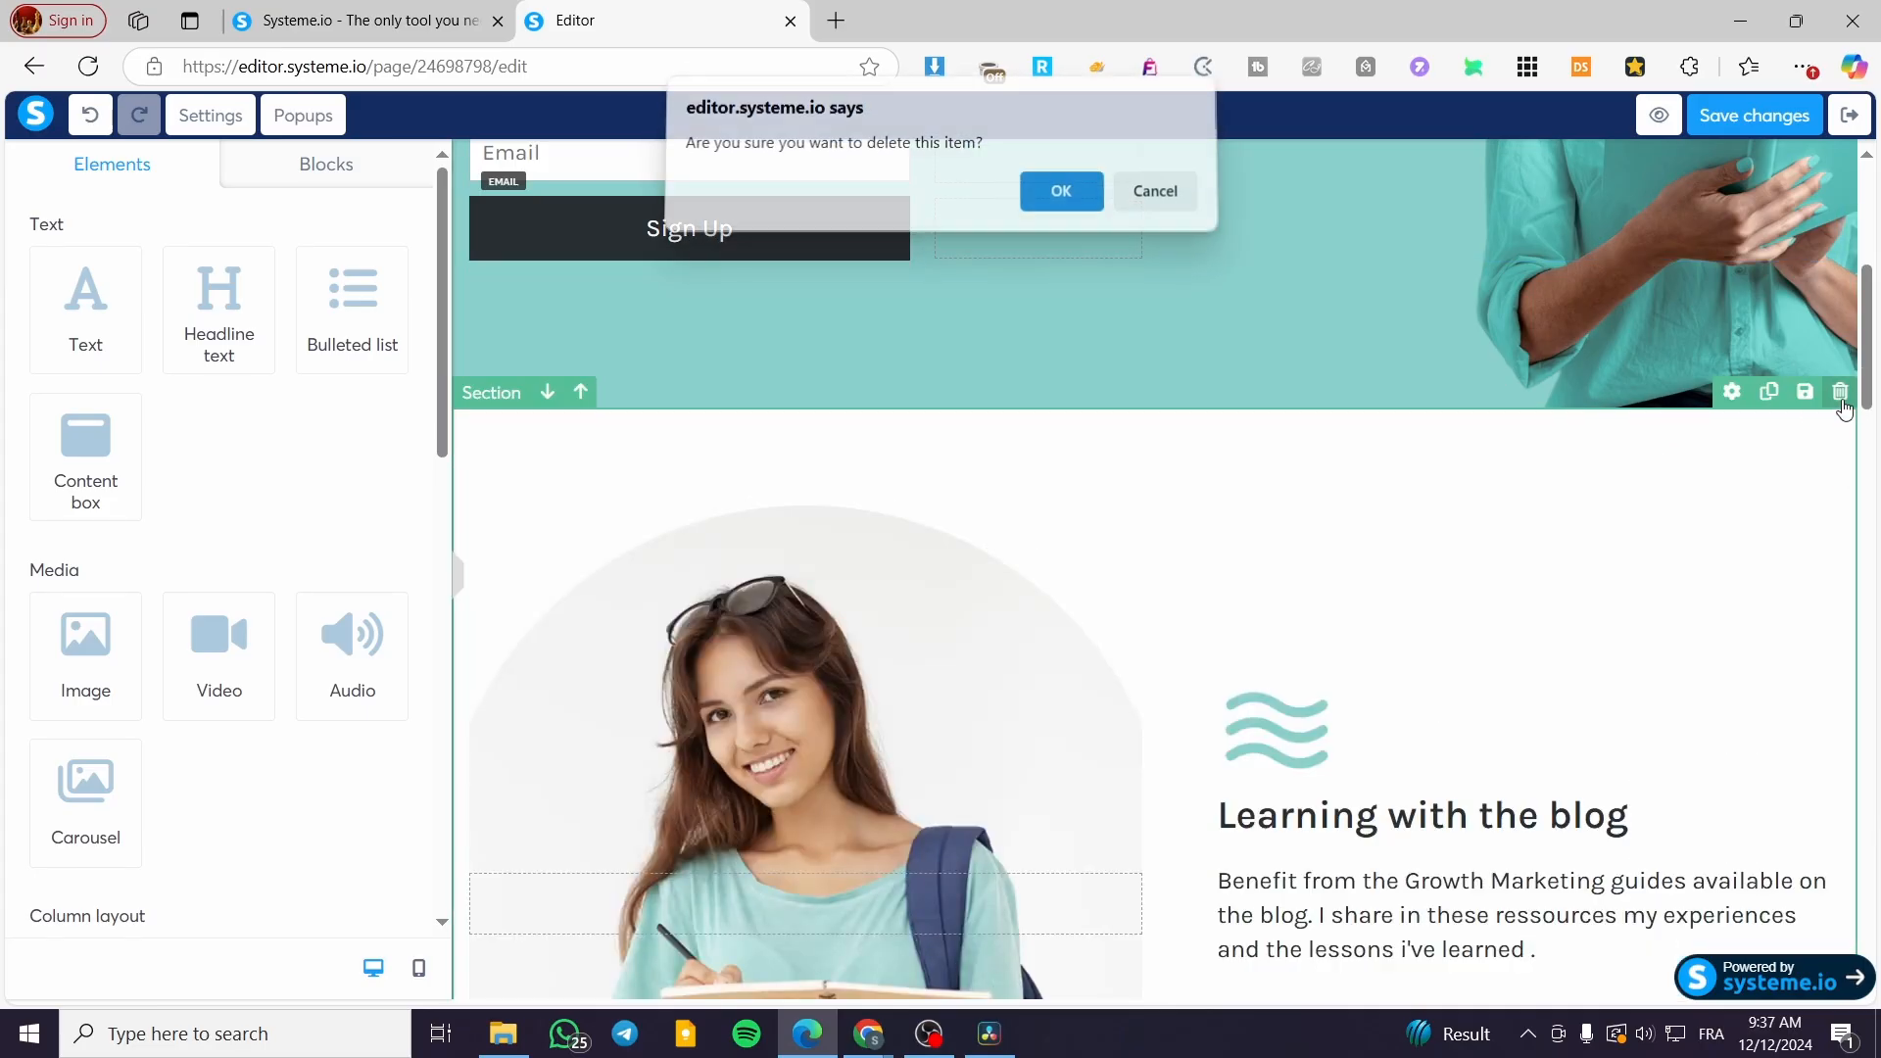
click(1057, 202)
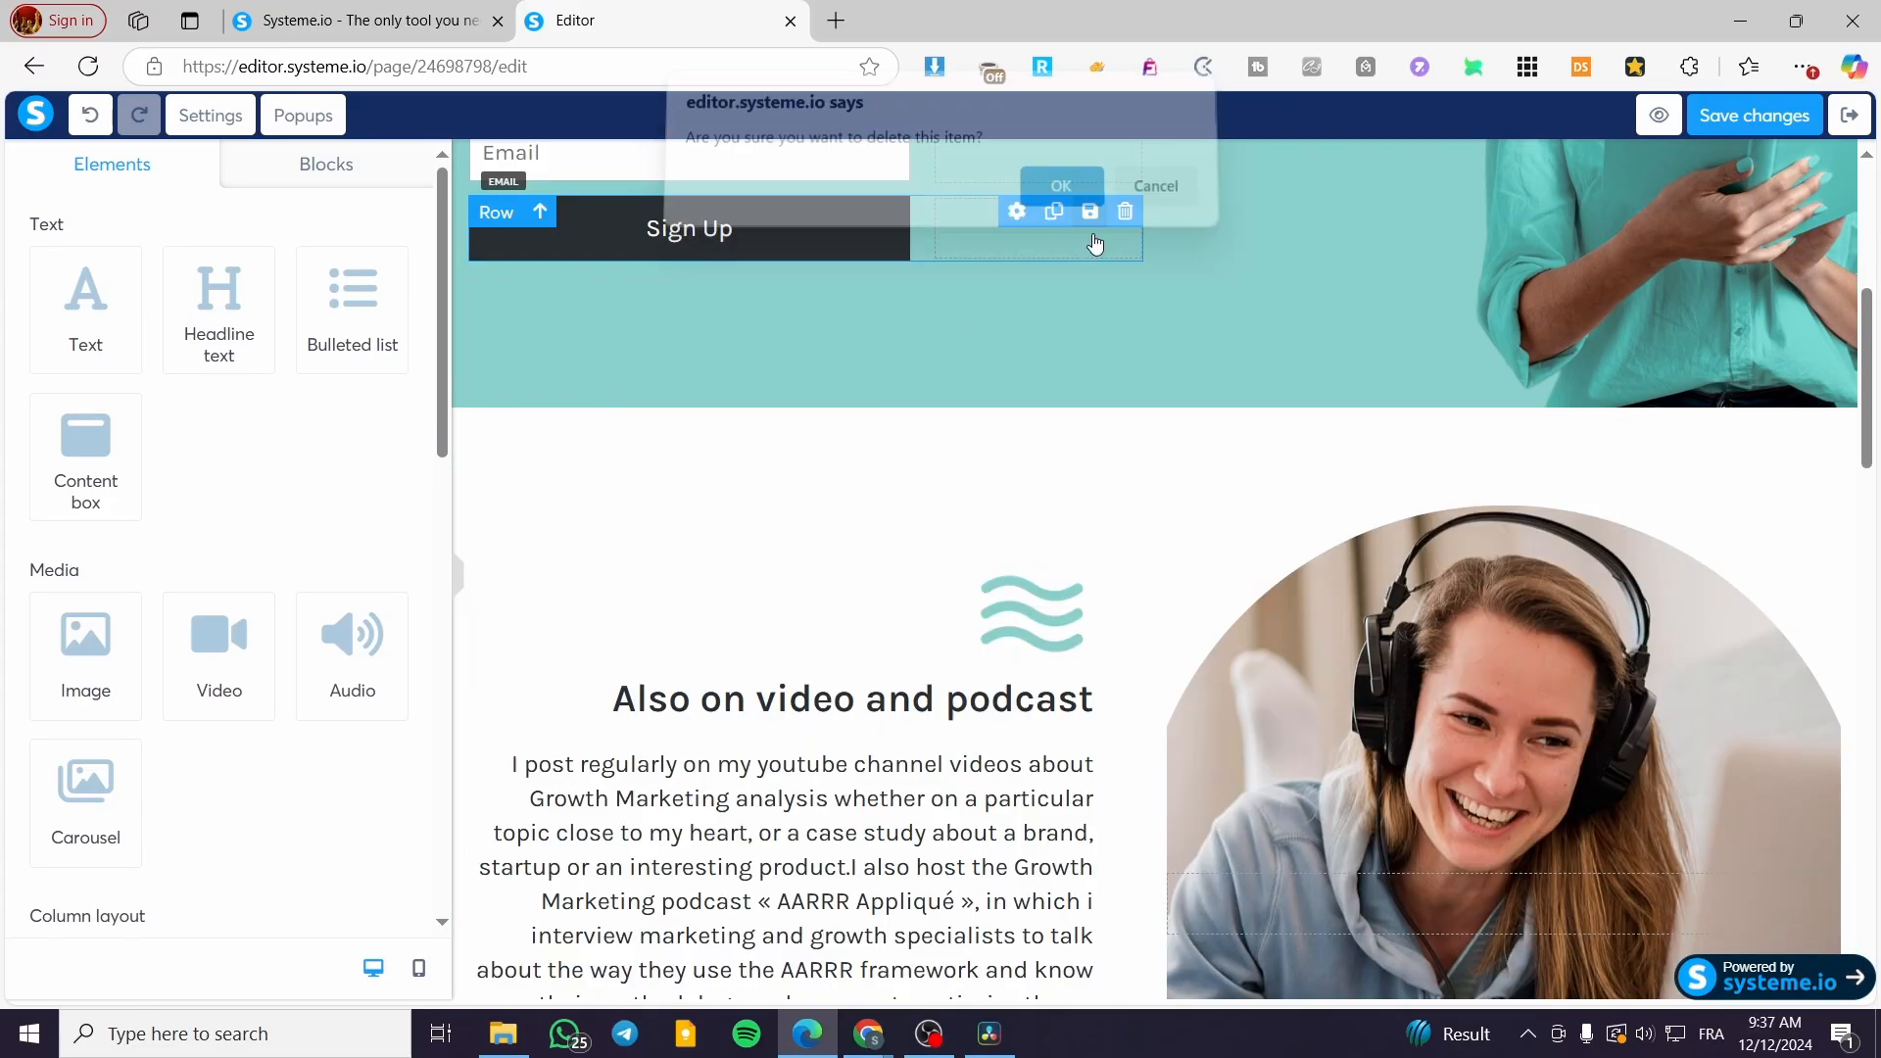
click(1840, 391)
click(1061, 201)
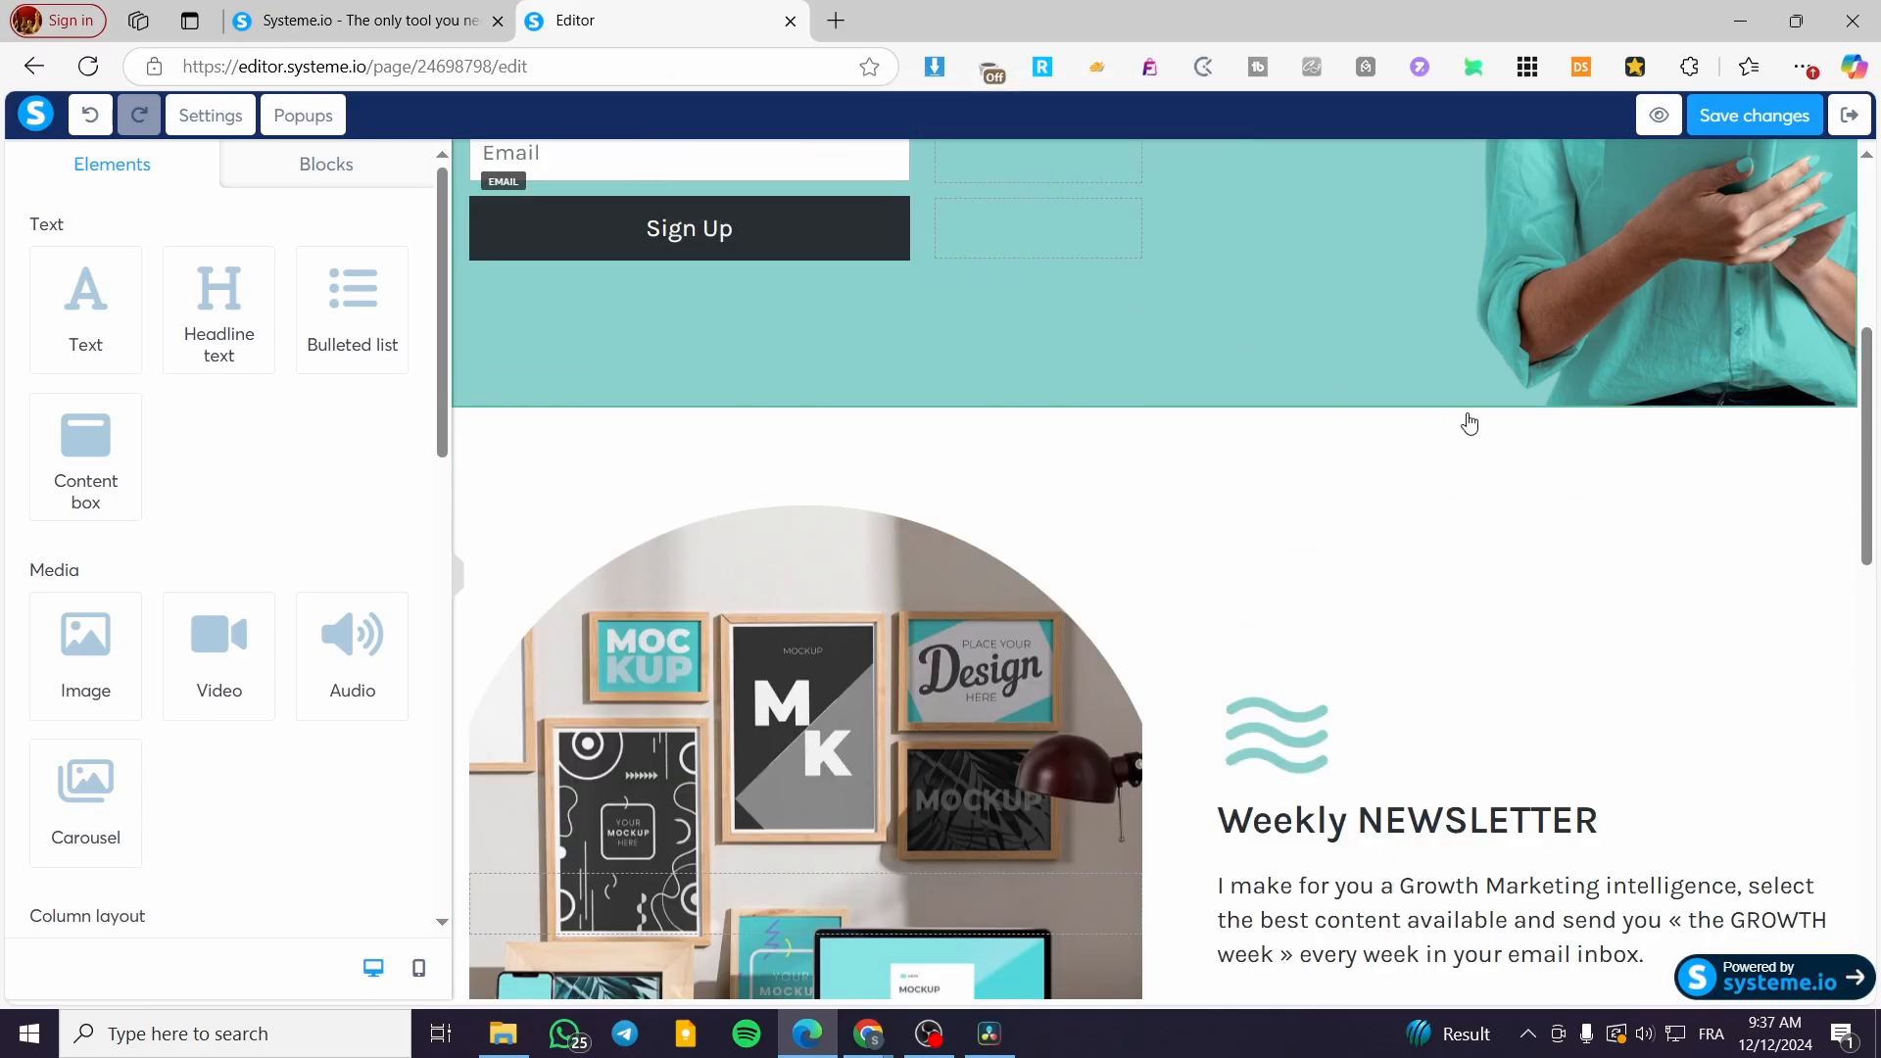
Step: Keep the Weekly NEWSLETTER section and inspect its Growth week button
click(1840, 392)
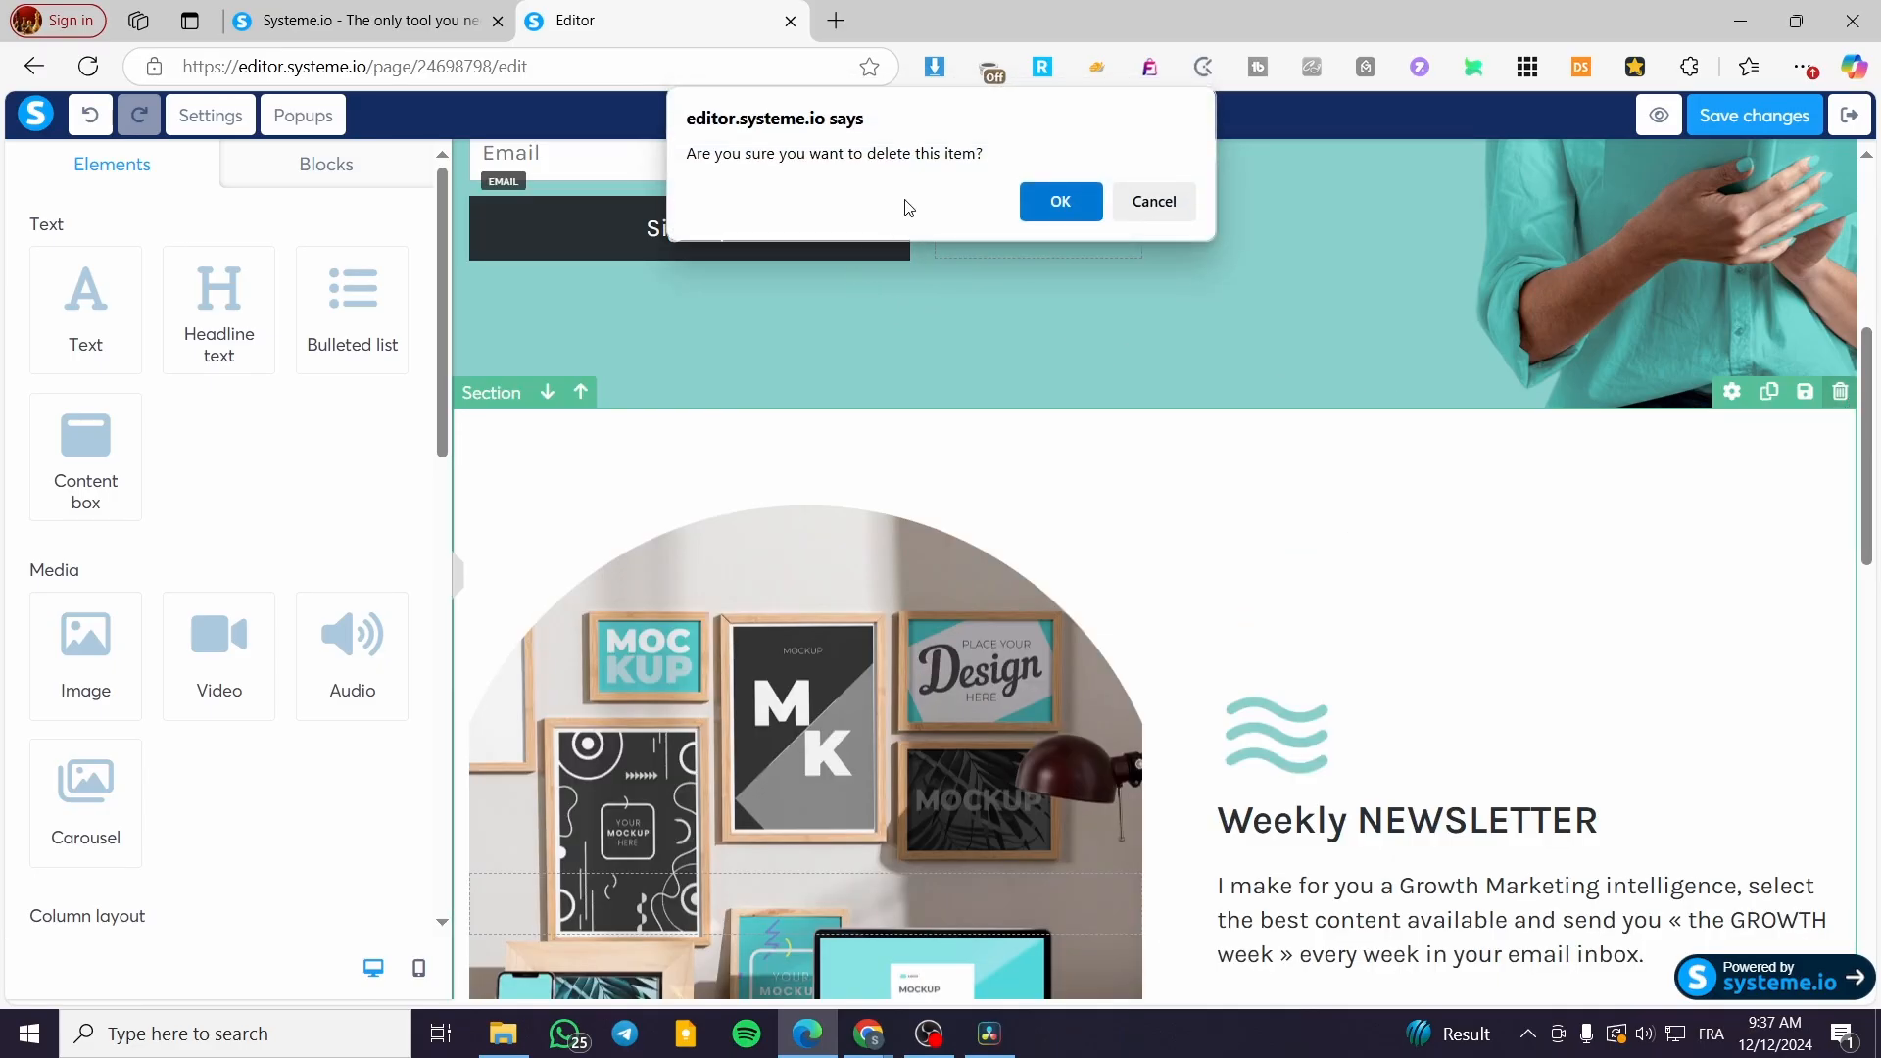
click(1154, 203)
scroll(1192, 663, down, 3)
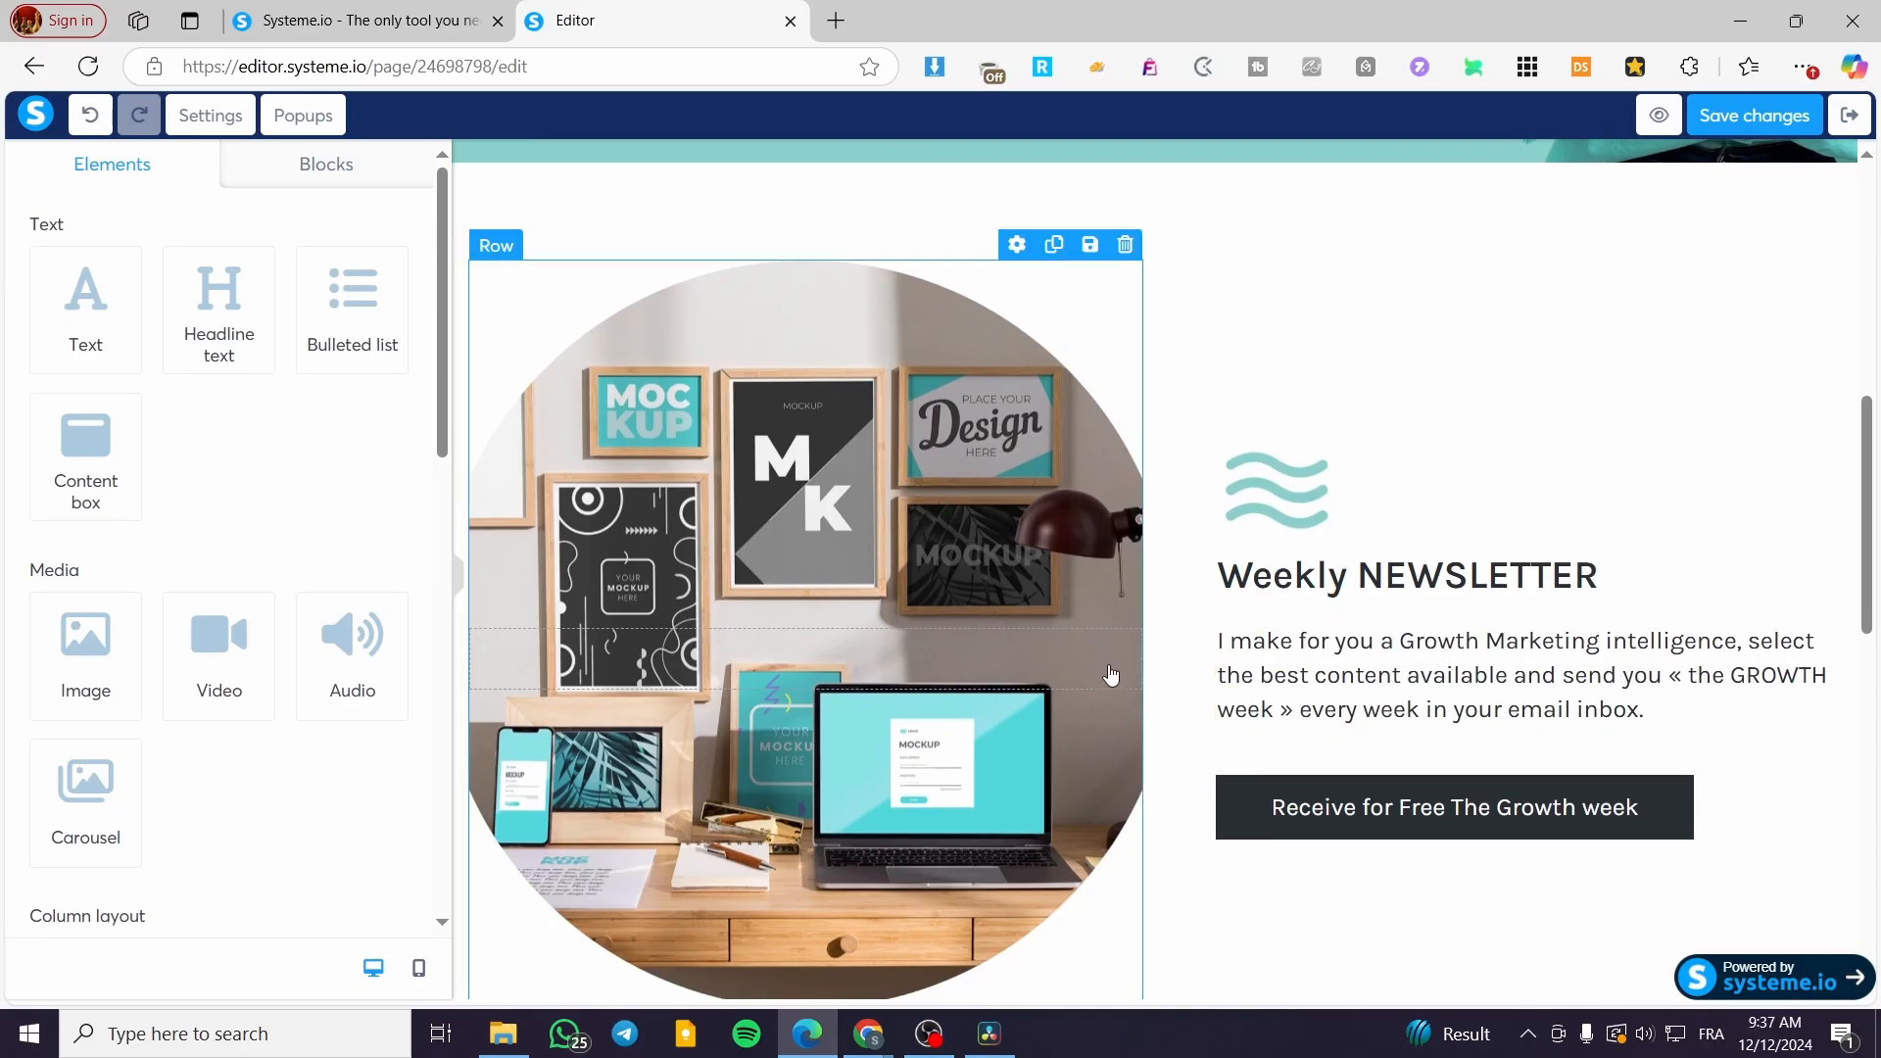
click(1479, 837)
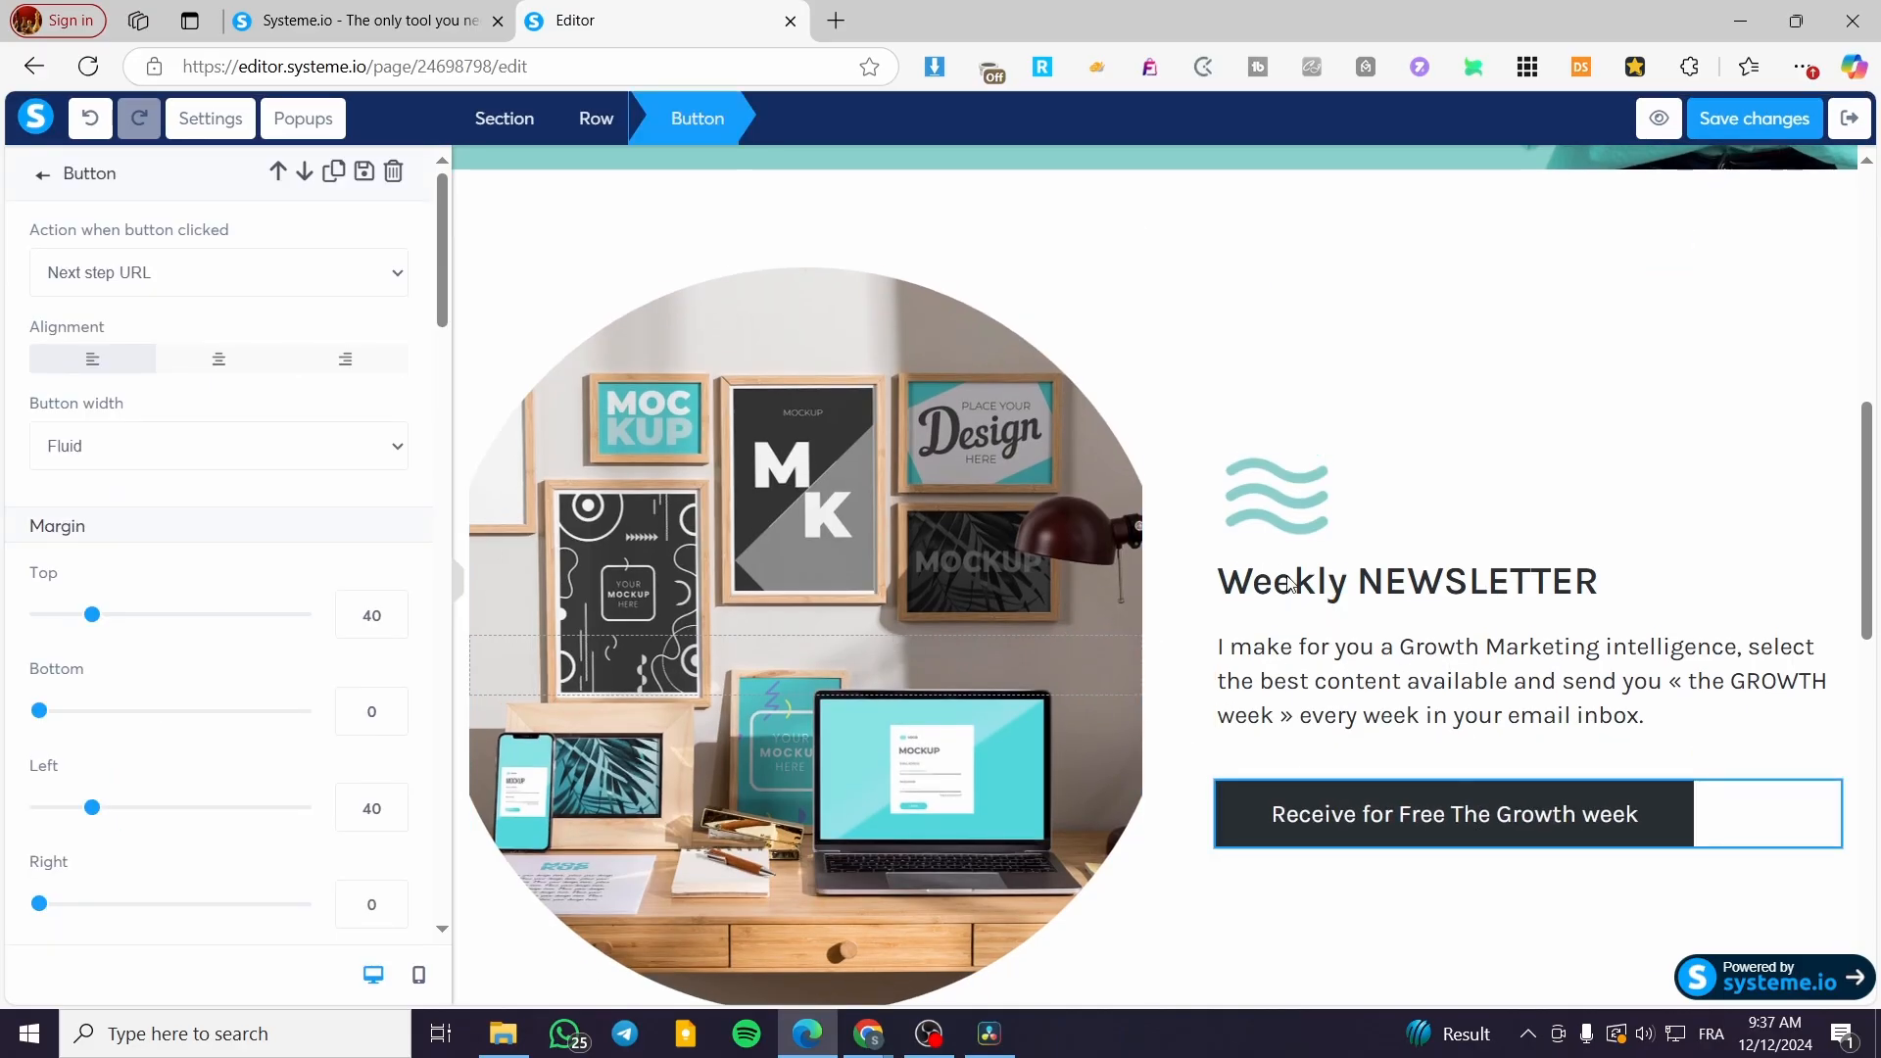
click(1724, 457)
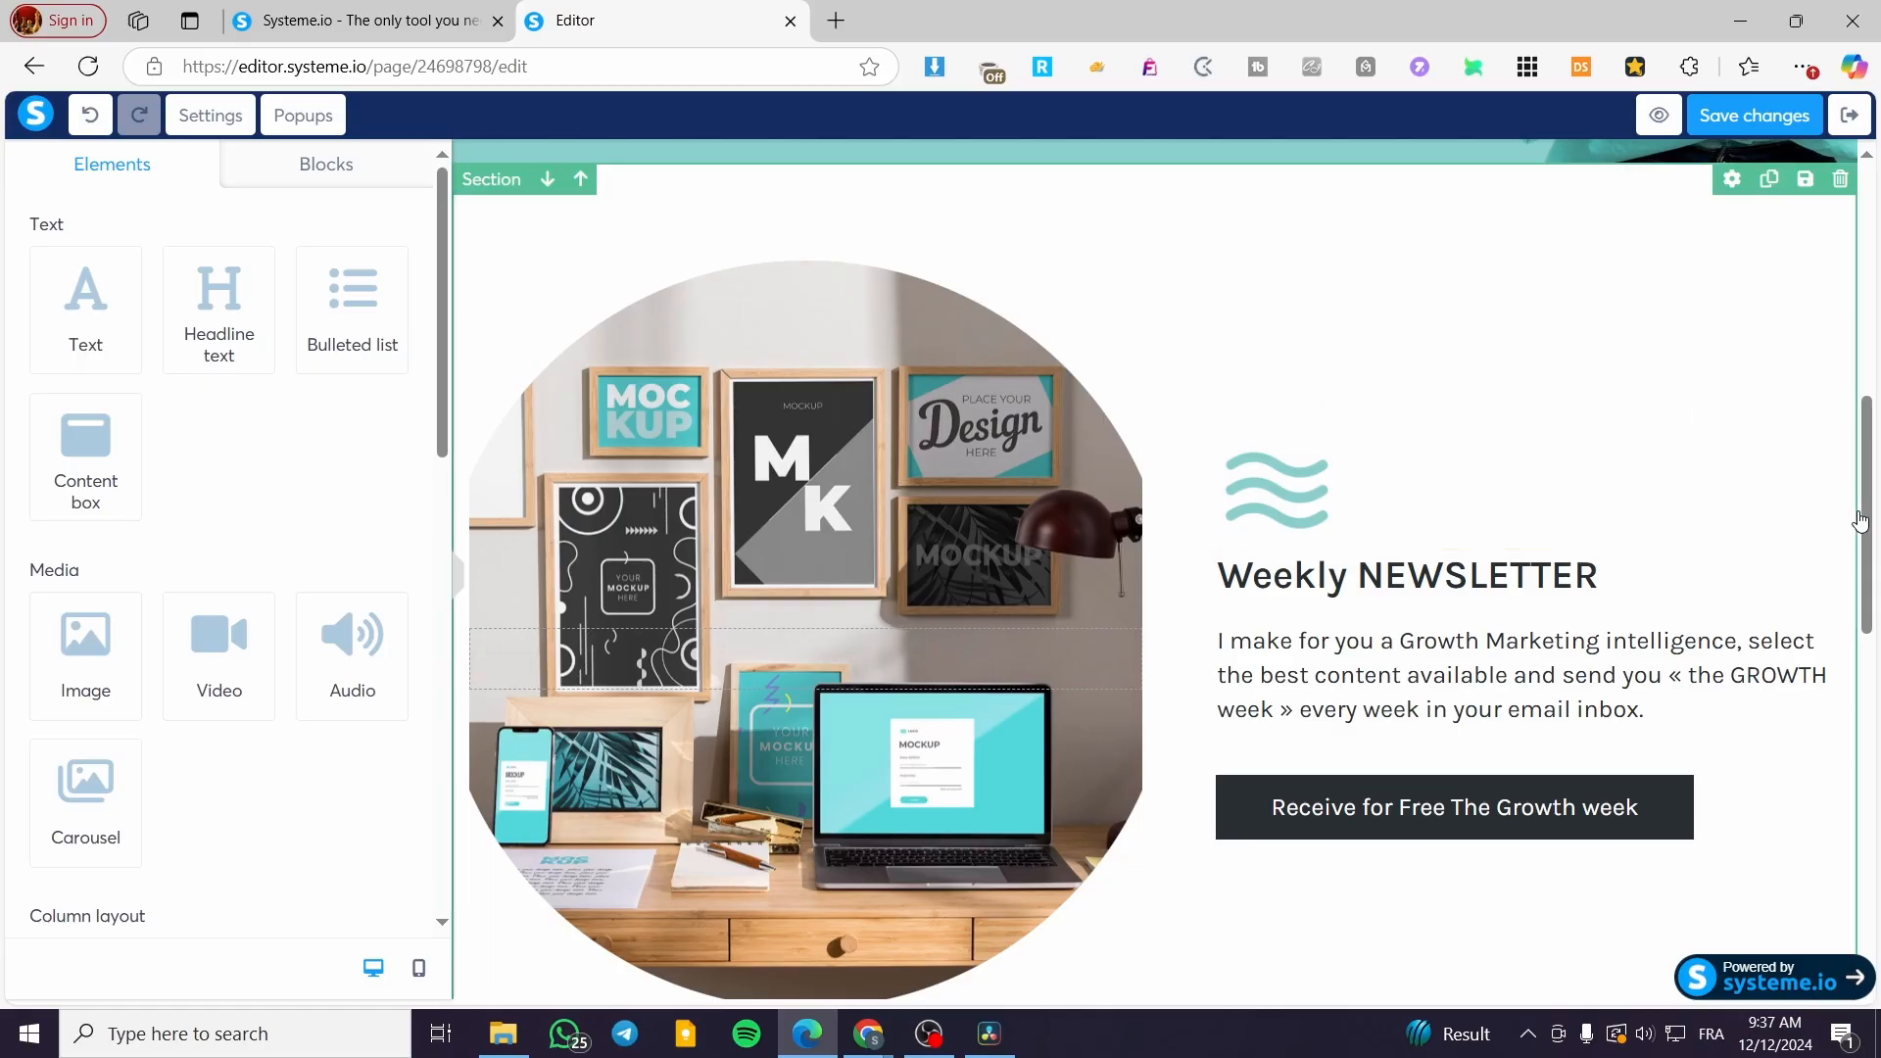
drag(1869, 495, 1869, 736)
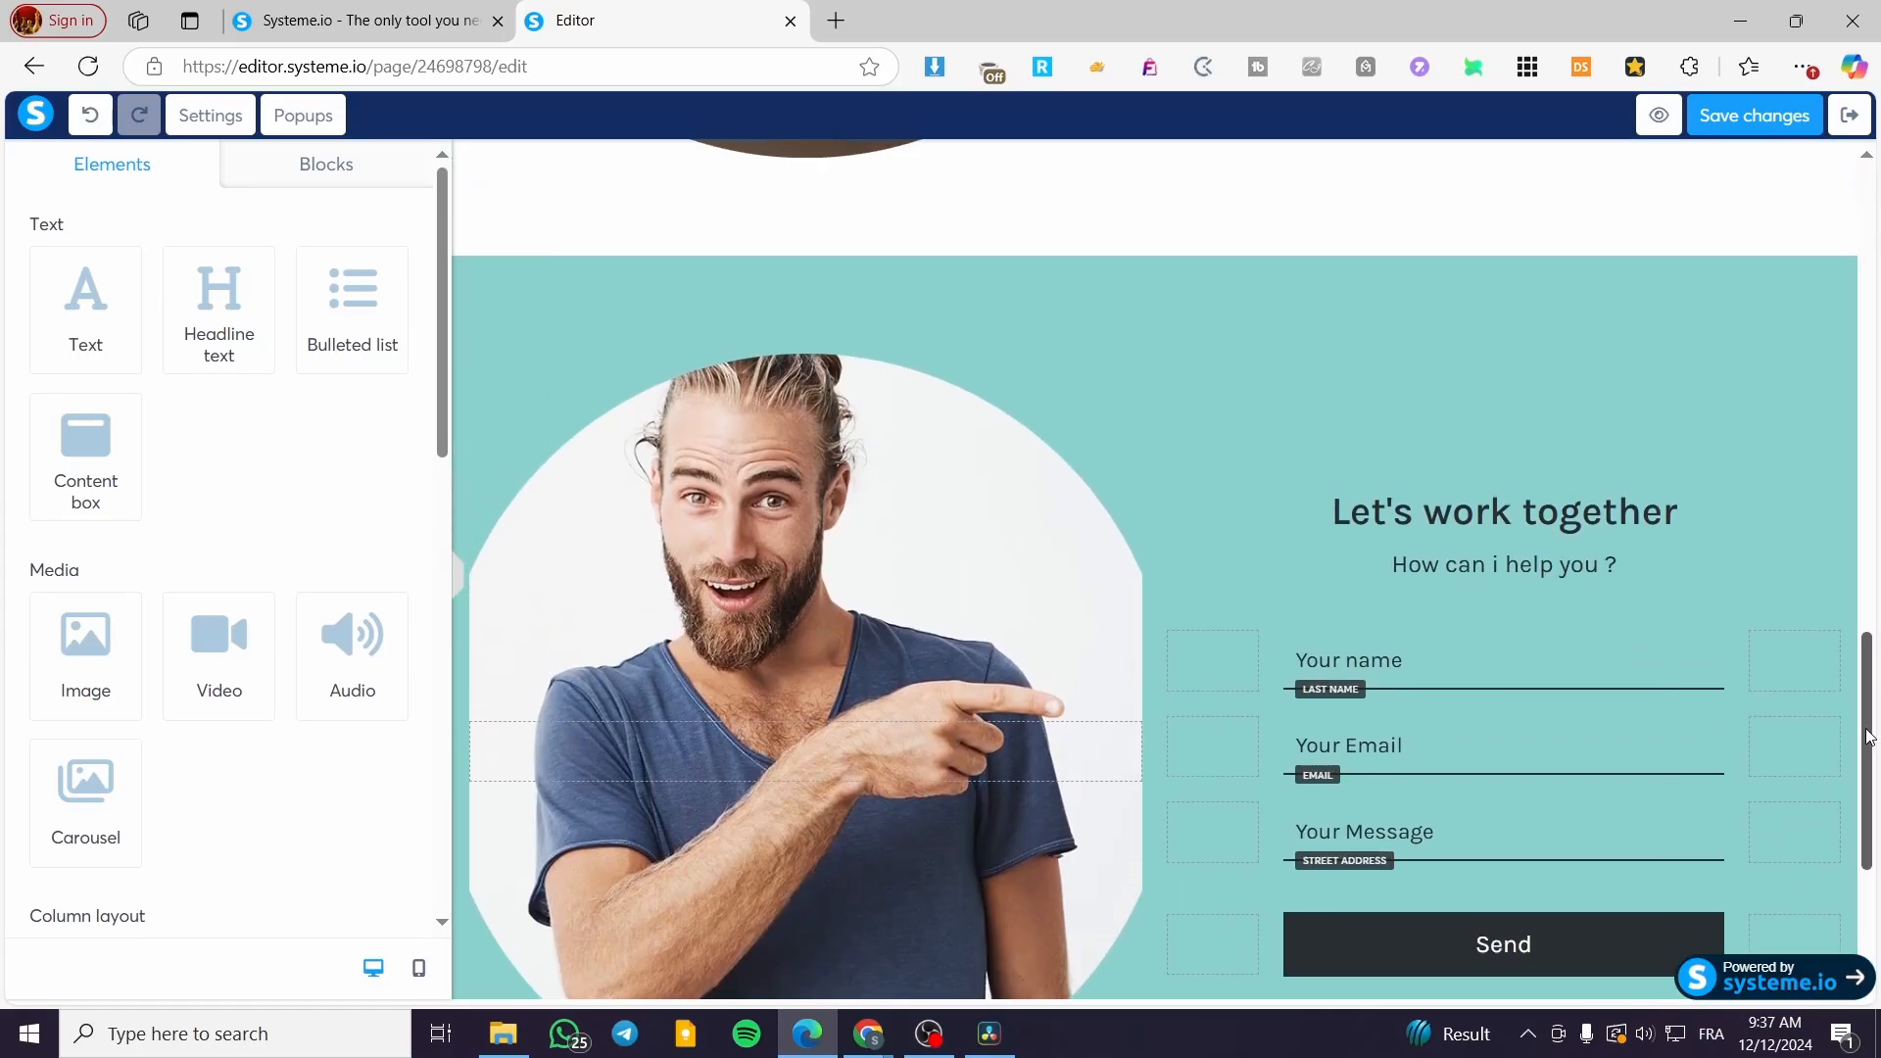
Step: Remove the Let's work together section, the Built with systeme.io text, and the lorem ipsum footer
click(1839, 240)
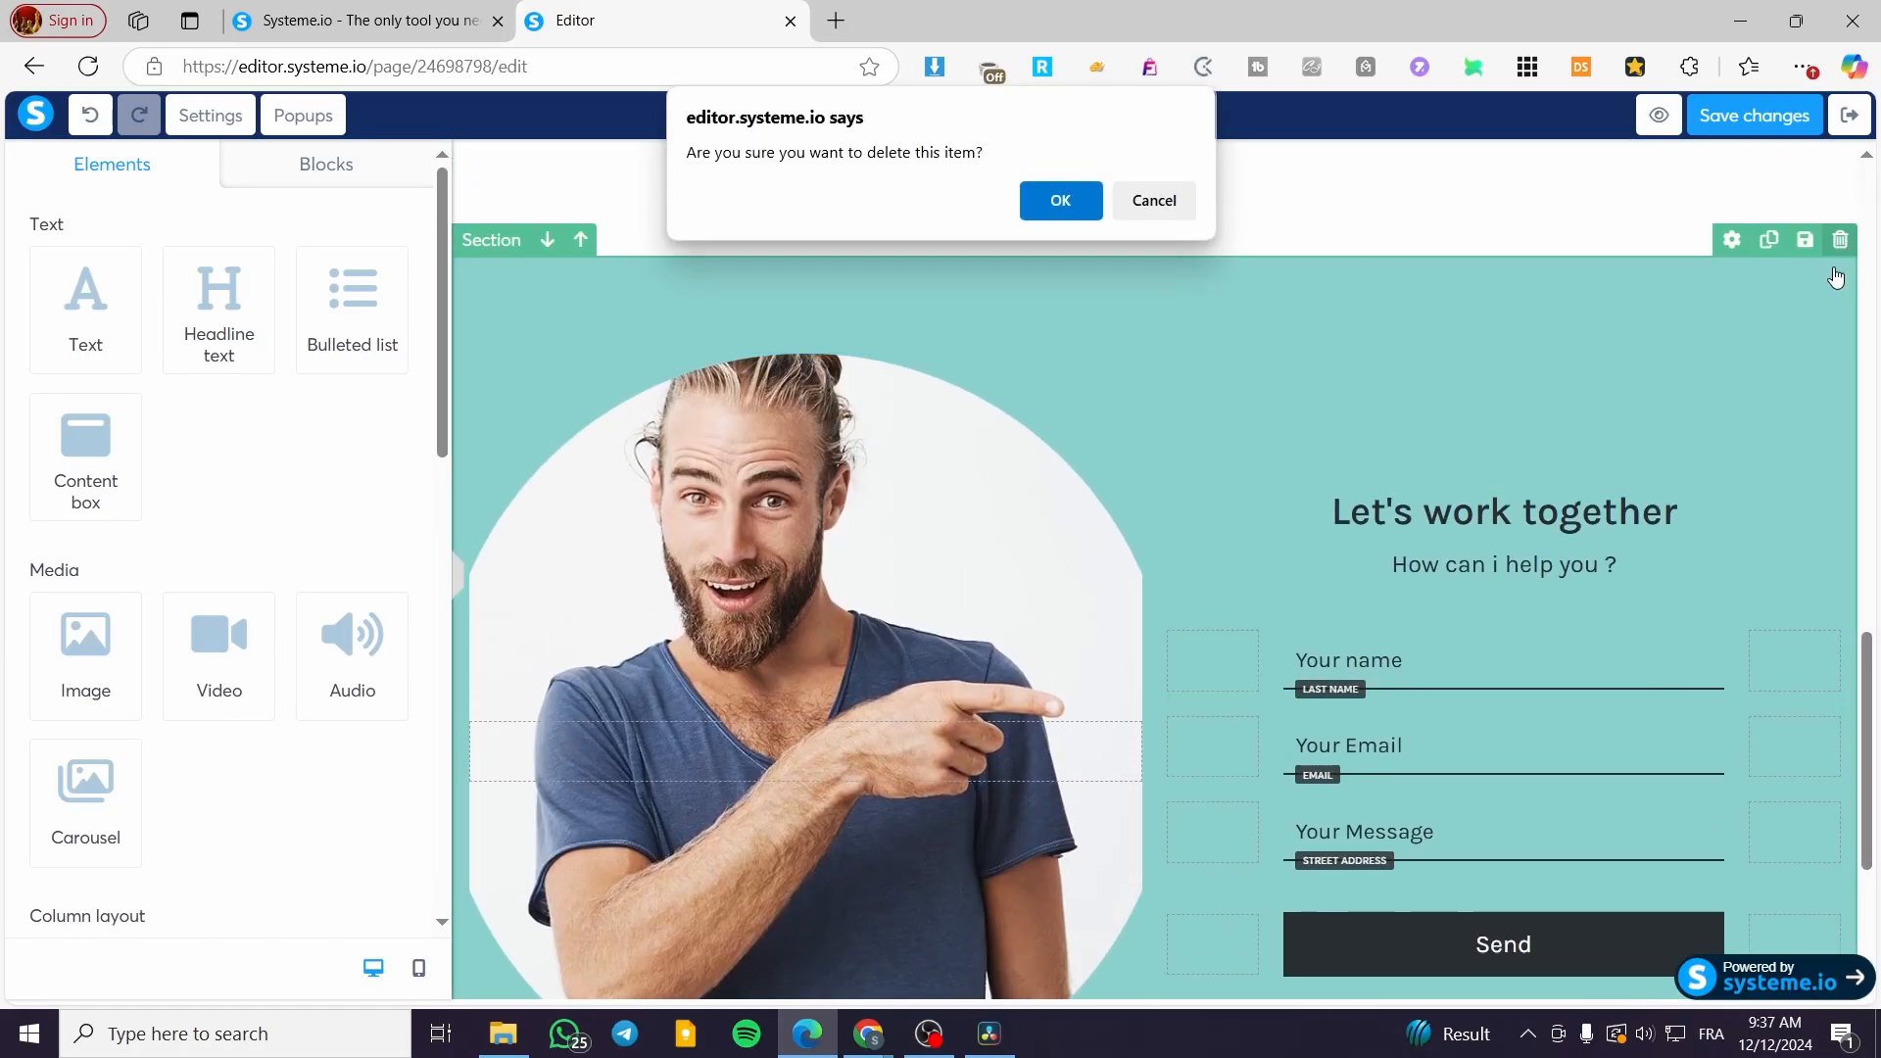
click(1048, 203)
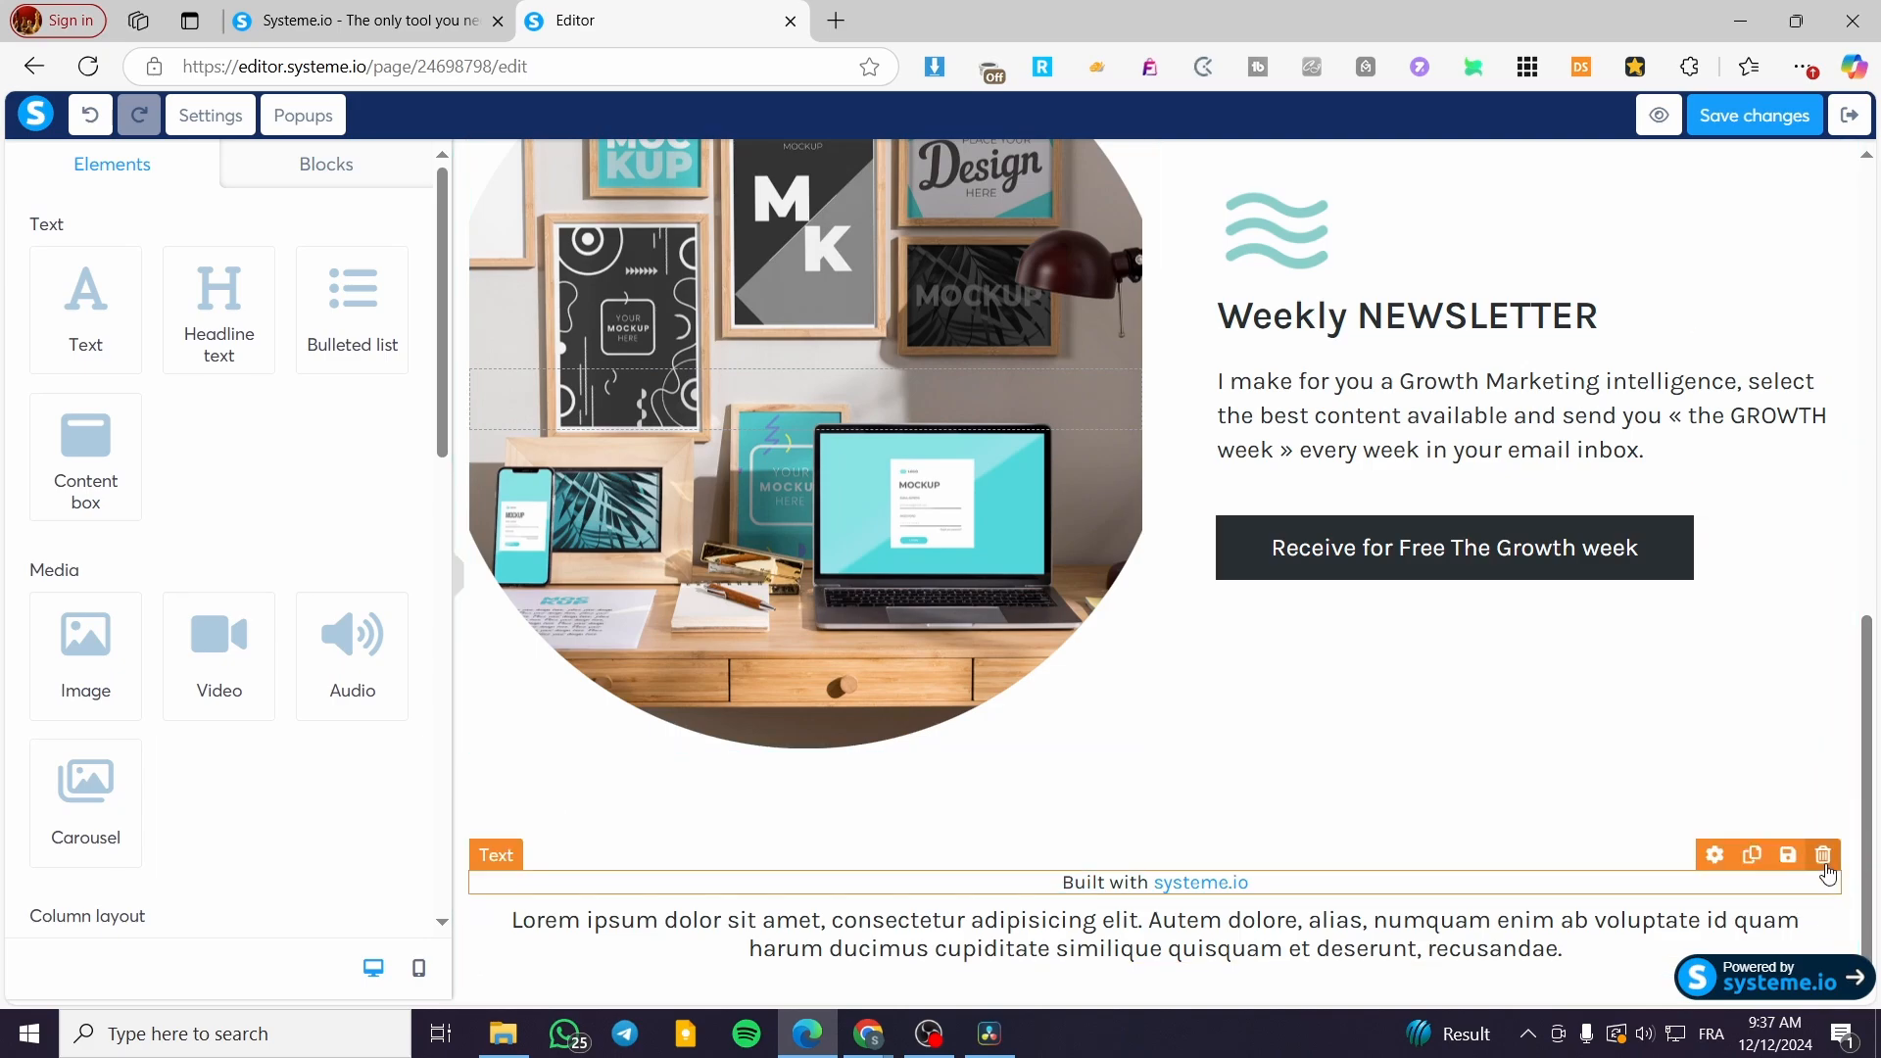
click(1823, 857)
key(Return)
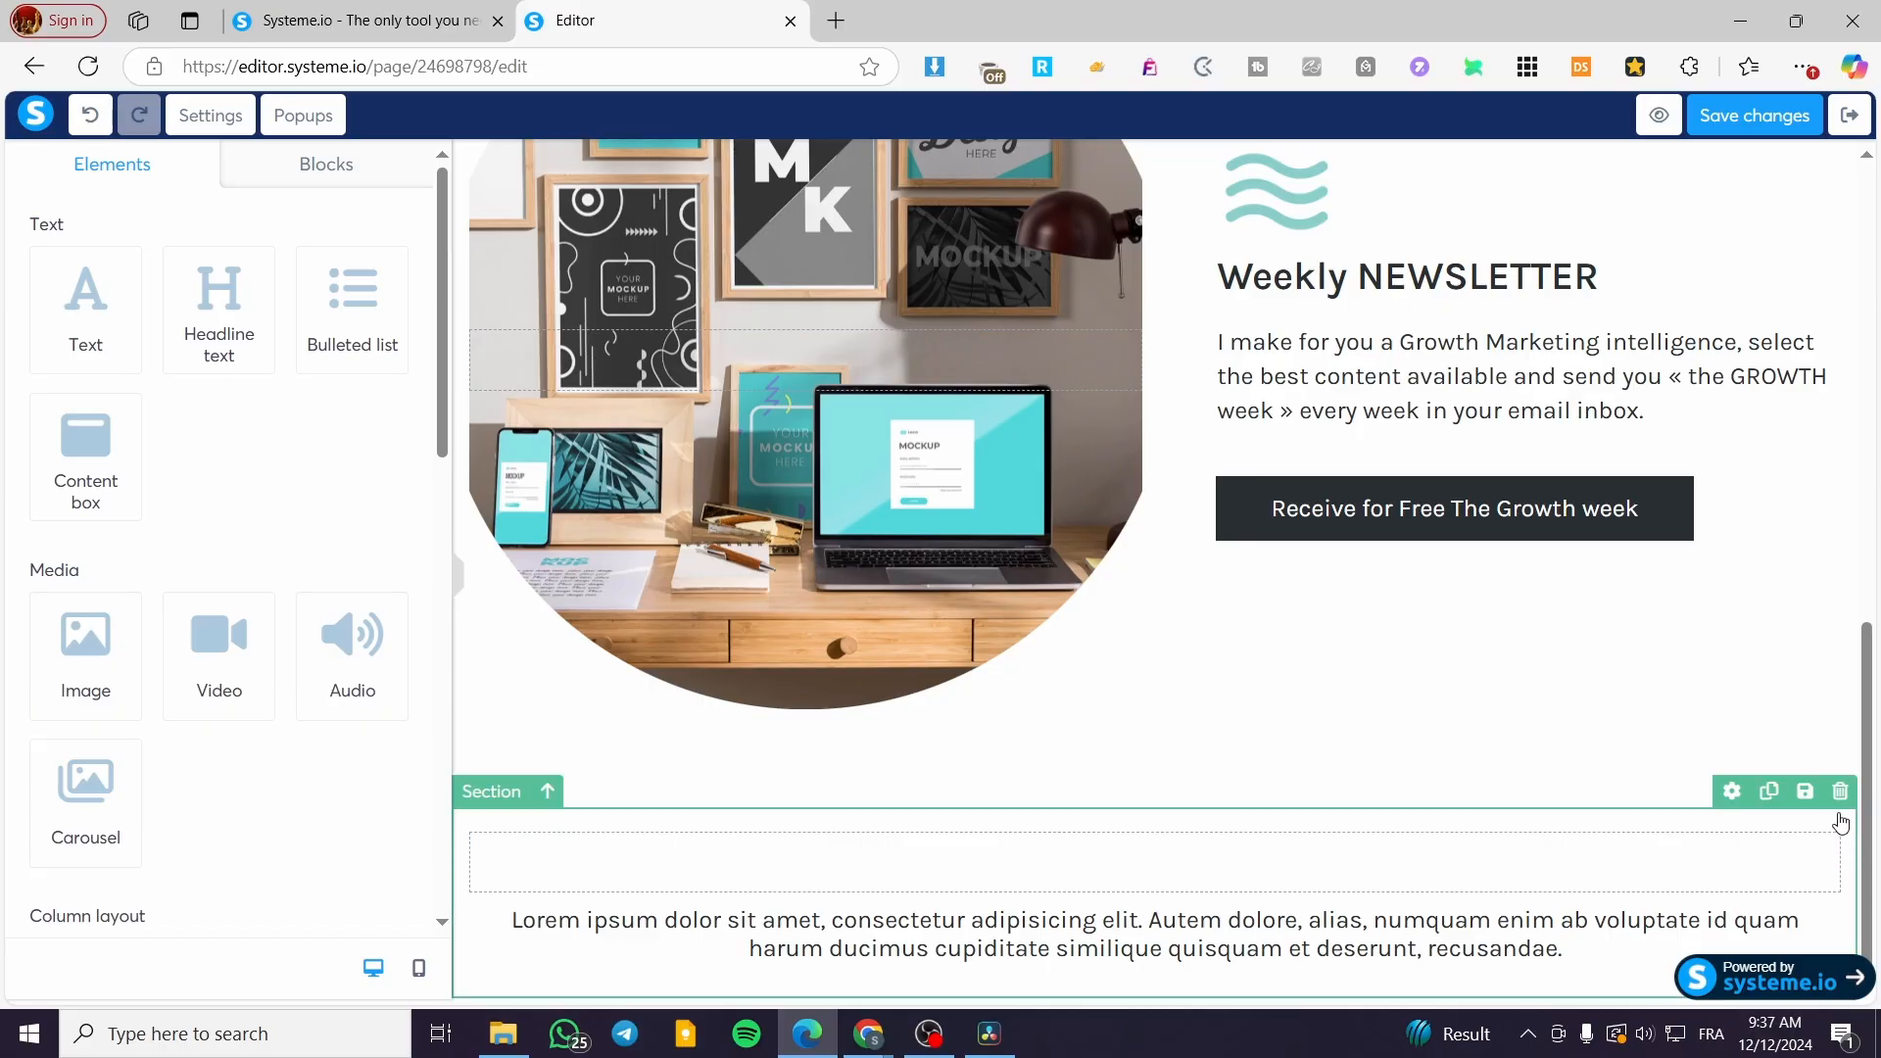
click(1840, 791)
click(1061, 196)
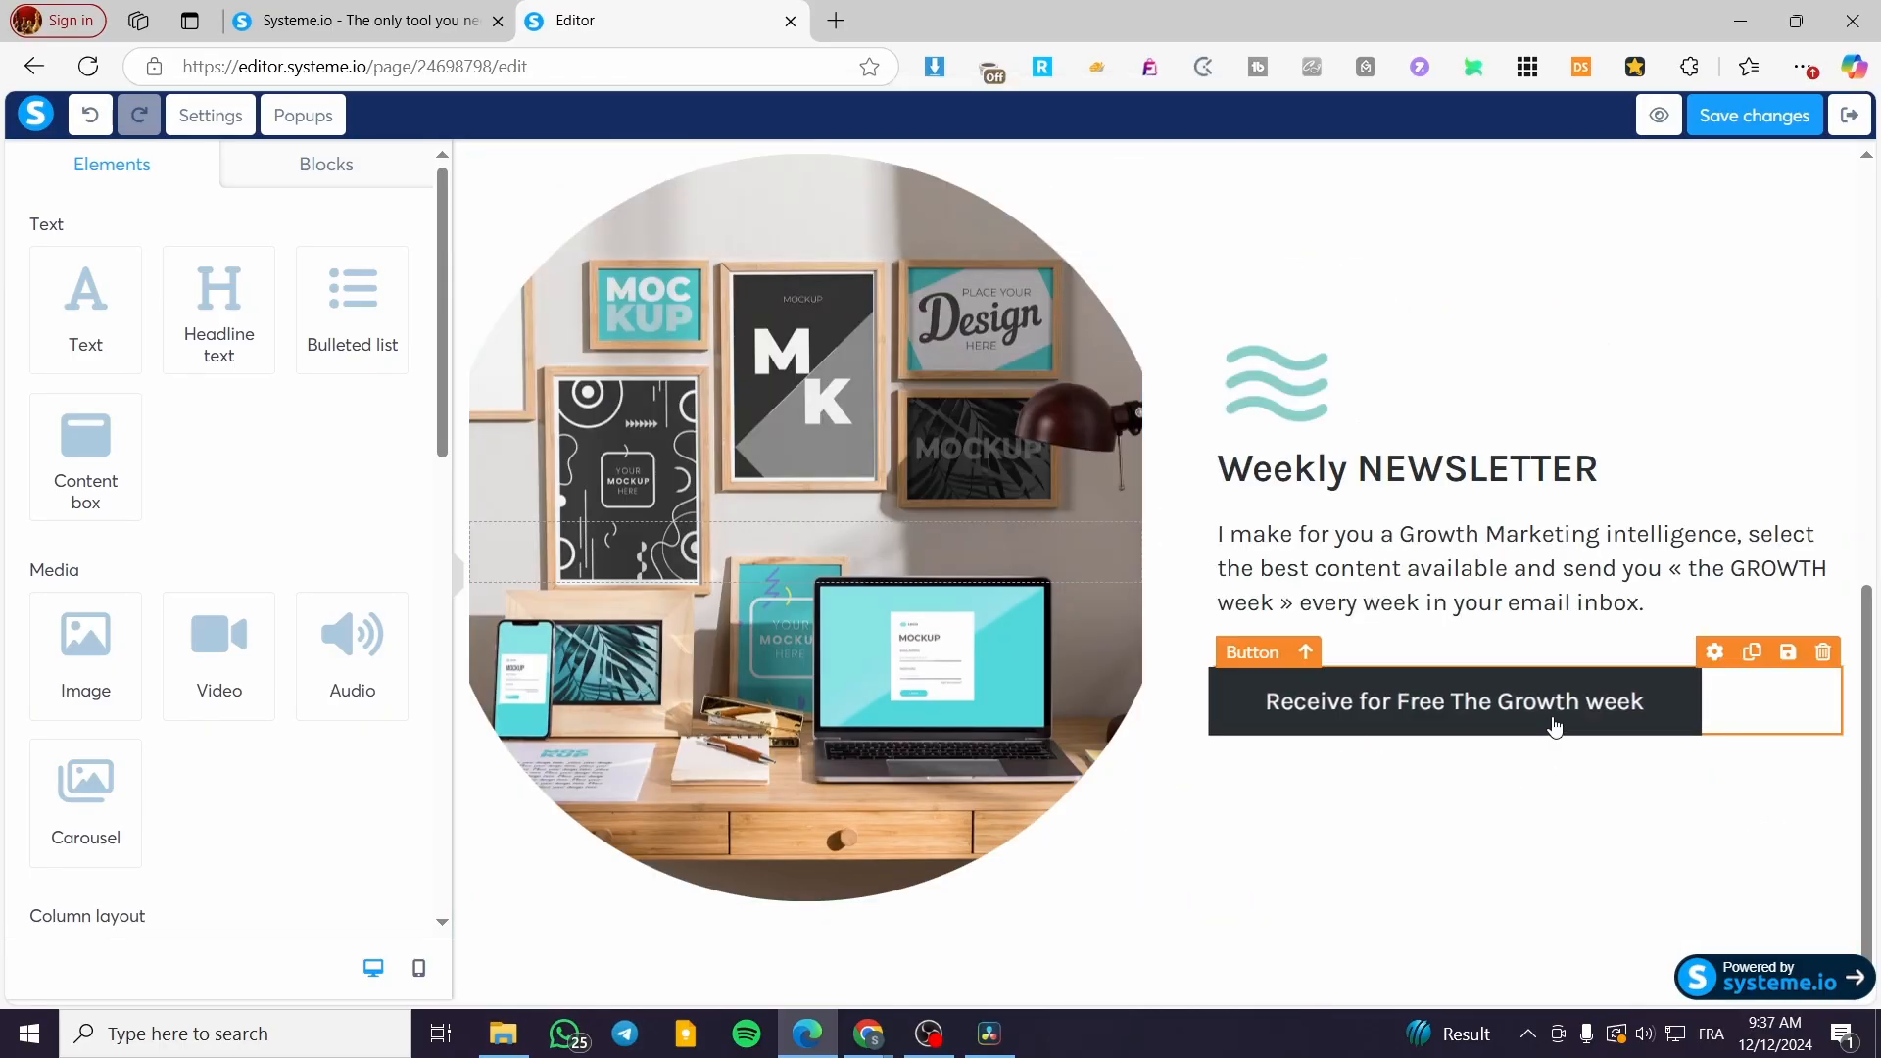
scroll(1456, 732, up, 5)
scroll(1456, 732, up, 1)
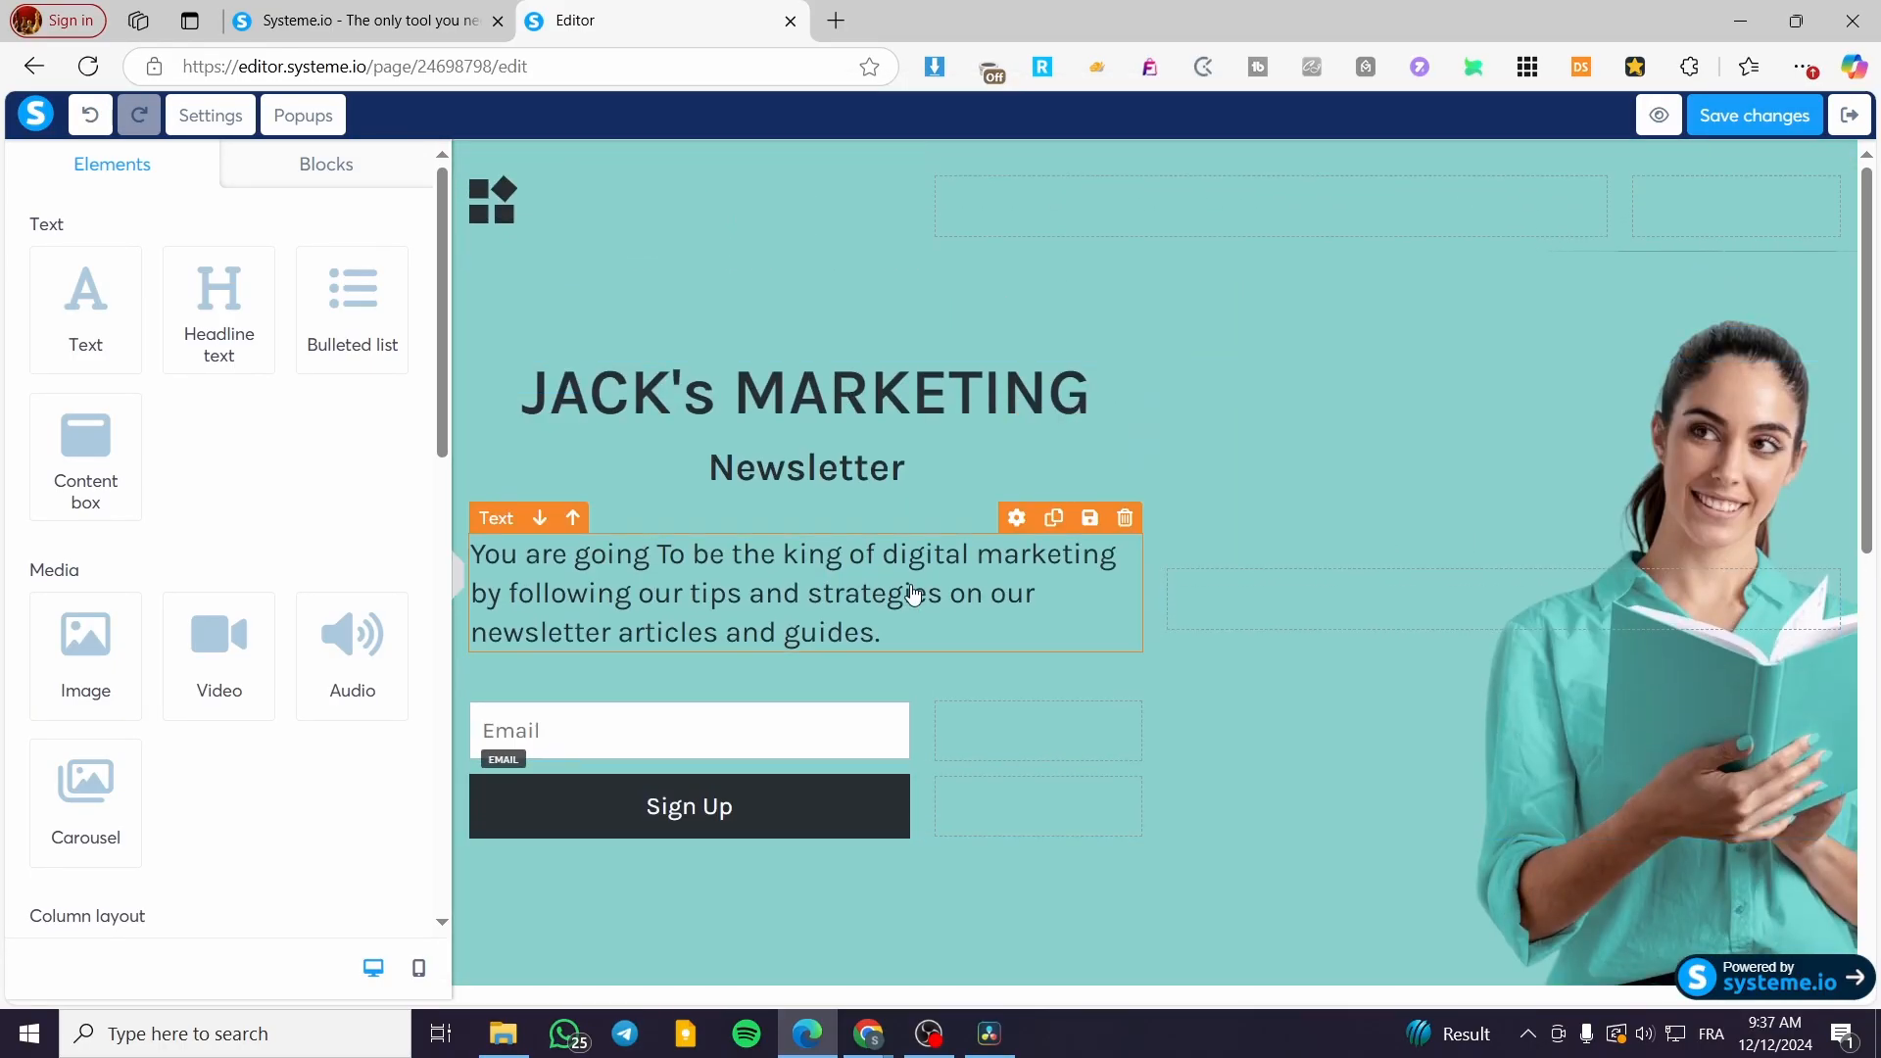
Step: Save the changes to the sign-up page
click(1753, 114)
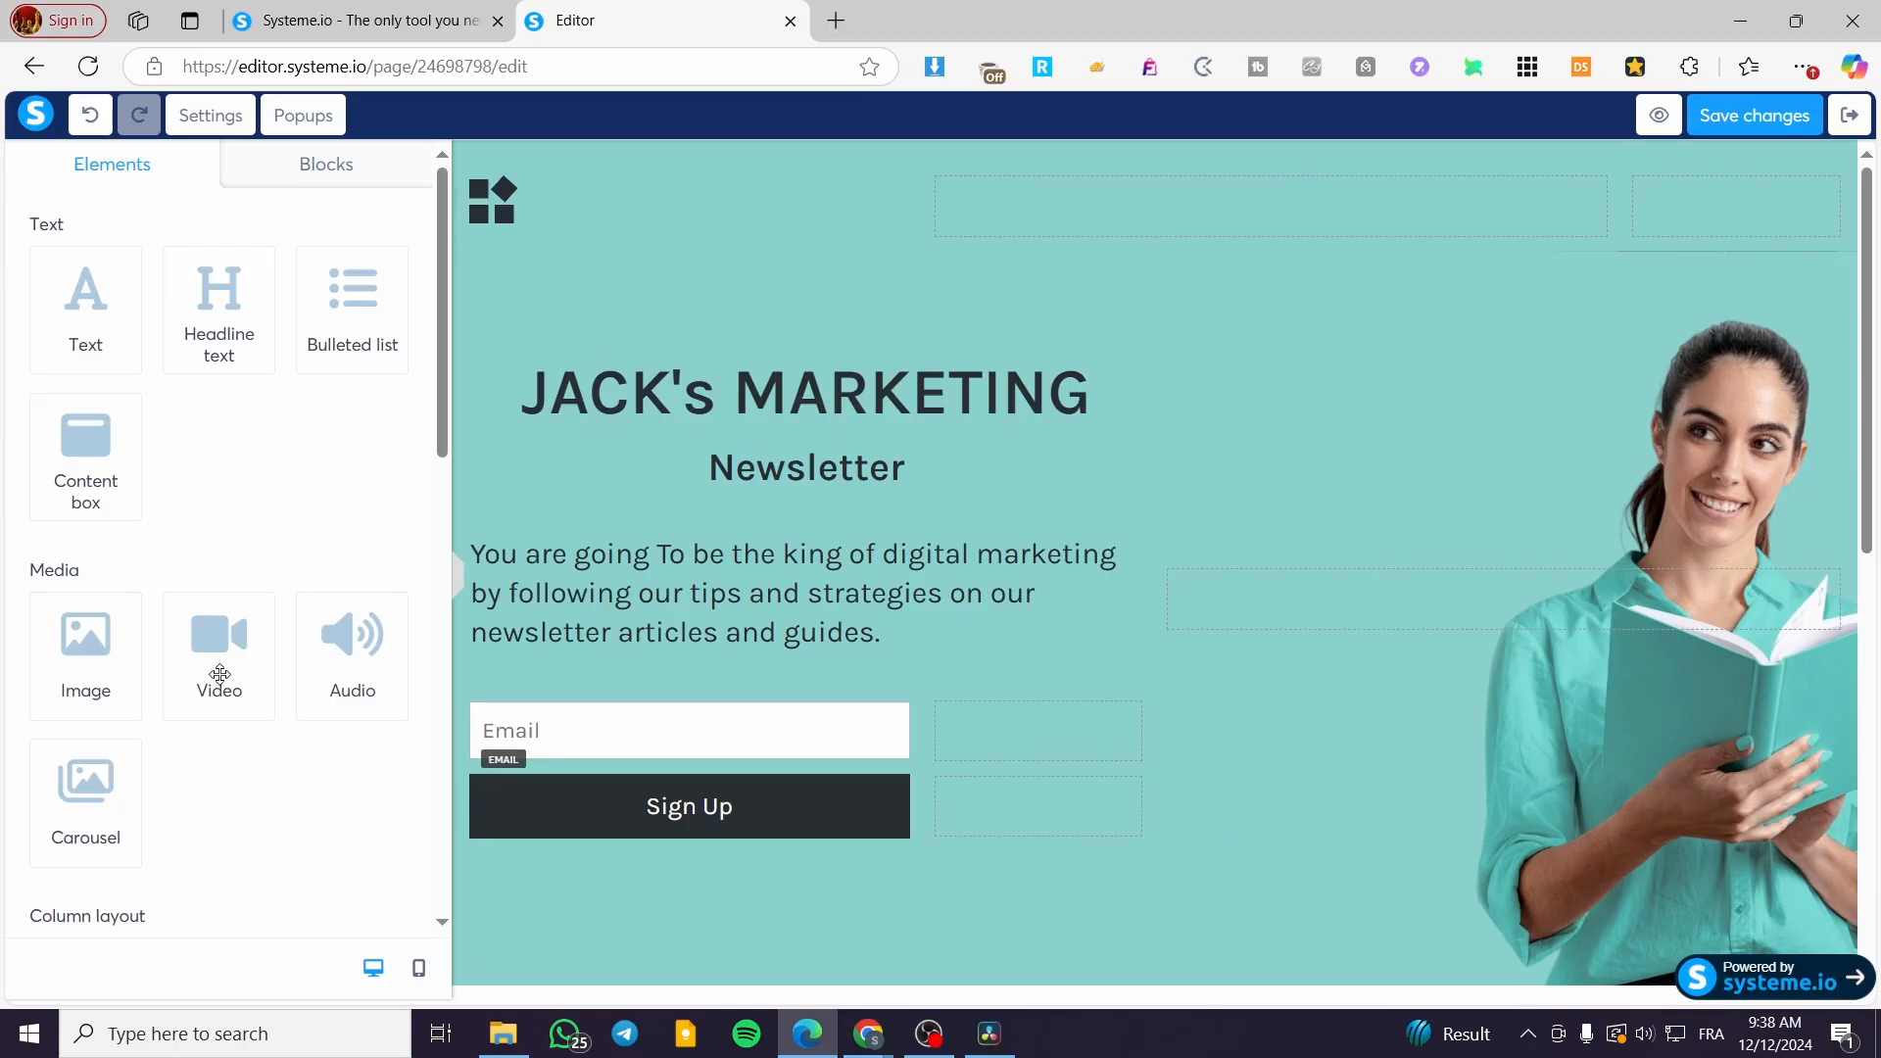
scroll(114, 821, down, 3)
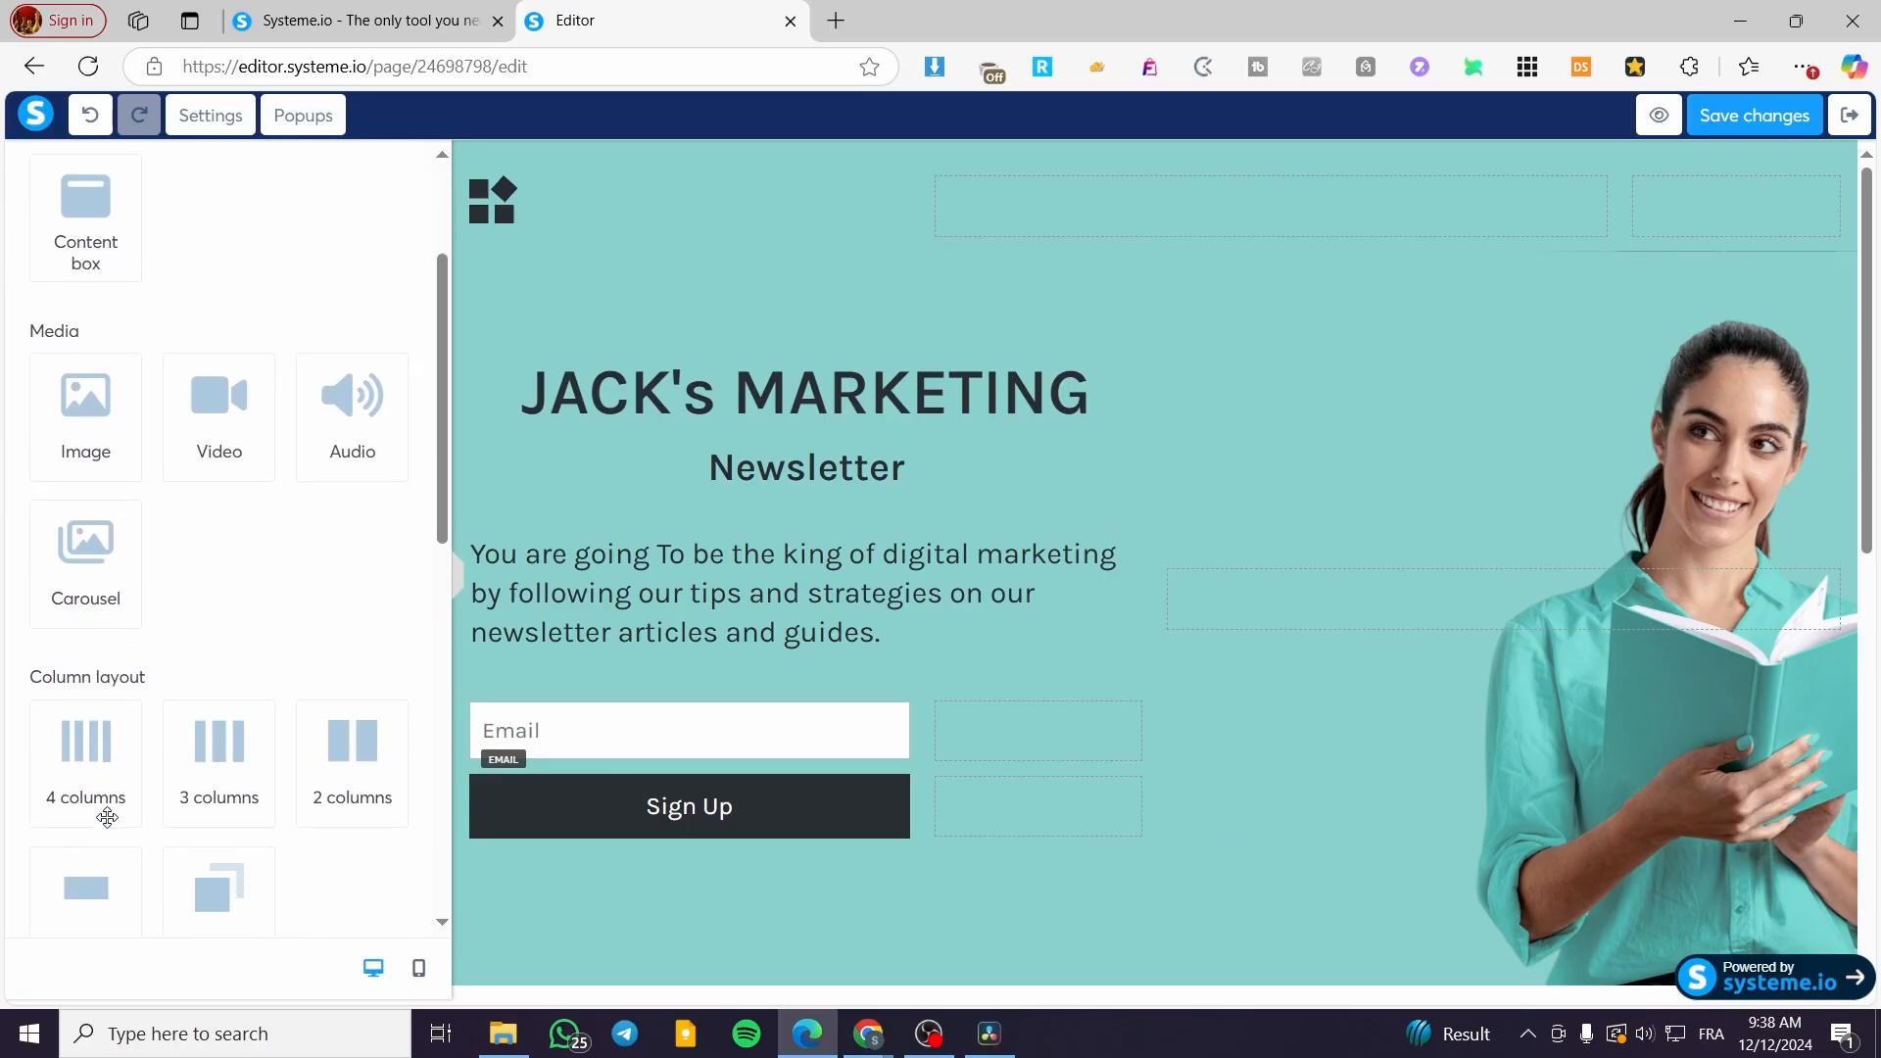
scroll(114, 776, up, 3)
Step: Insert the Testimonials 'Card items with round images' block below the hero section
click(323, 167)
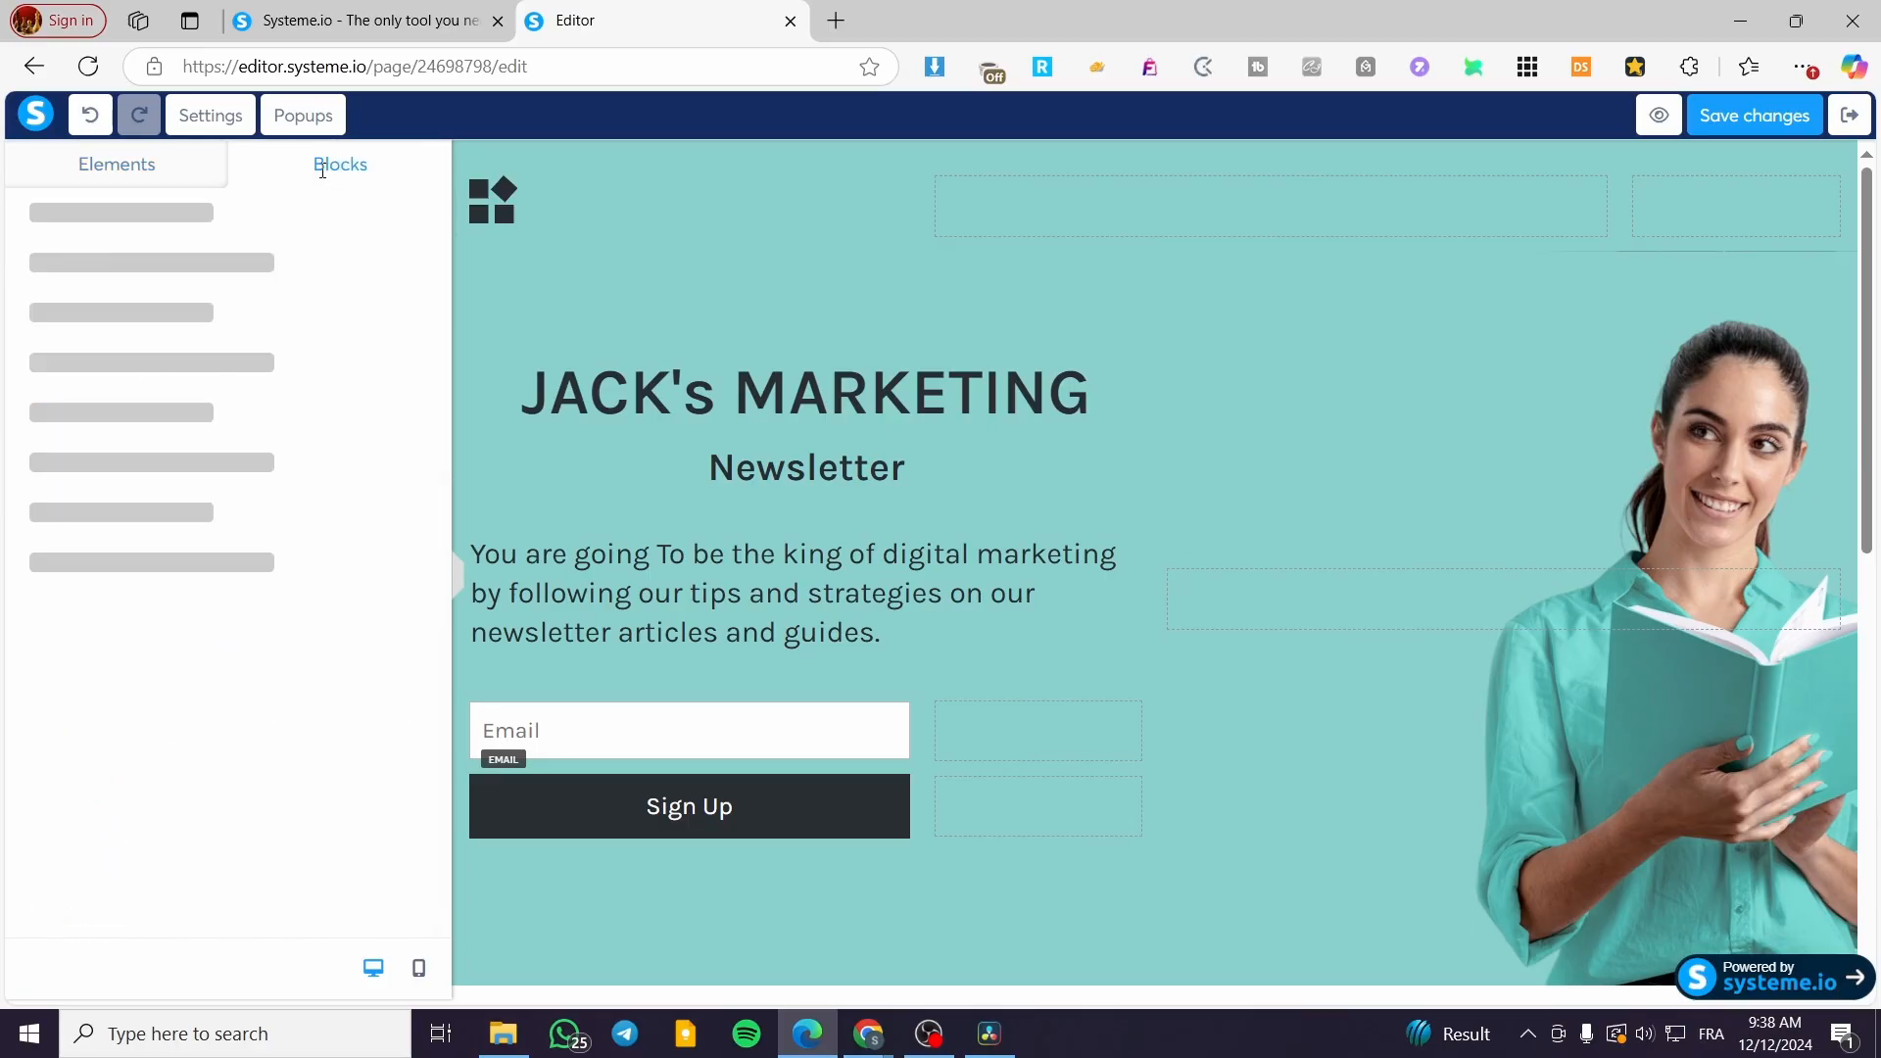
click(122, 184)
scroll(186, 610, down, 2)
scroll(186, 609, up, 2)
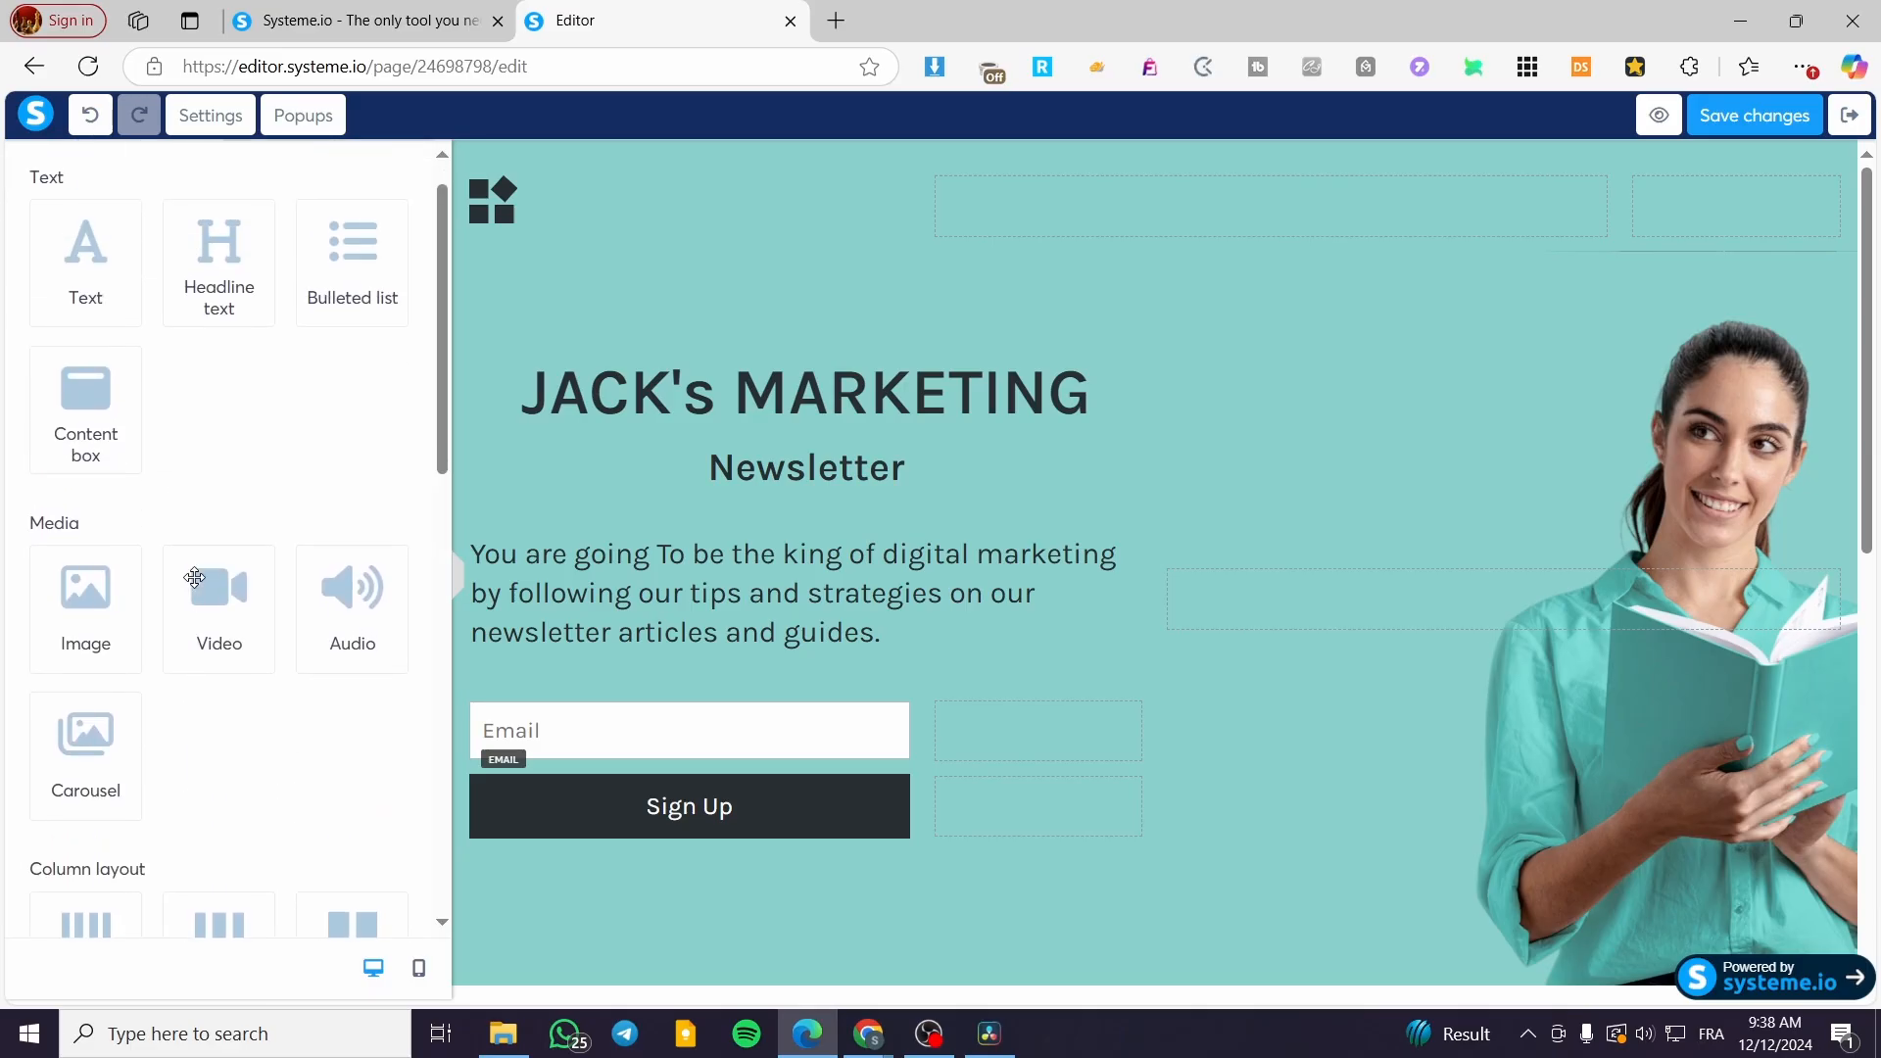
click(313, 174)
click(110, 568)
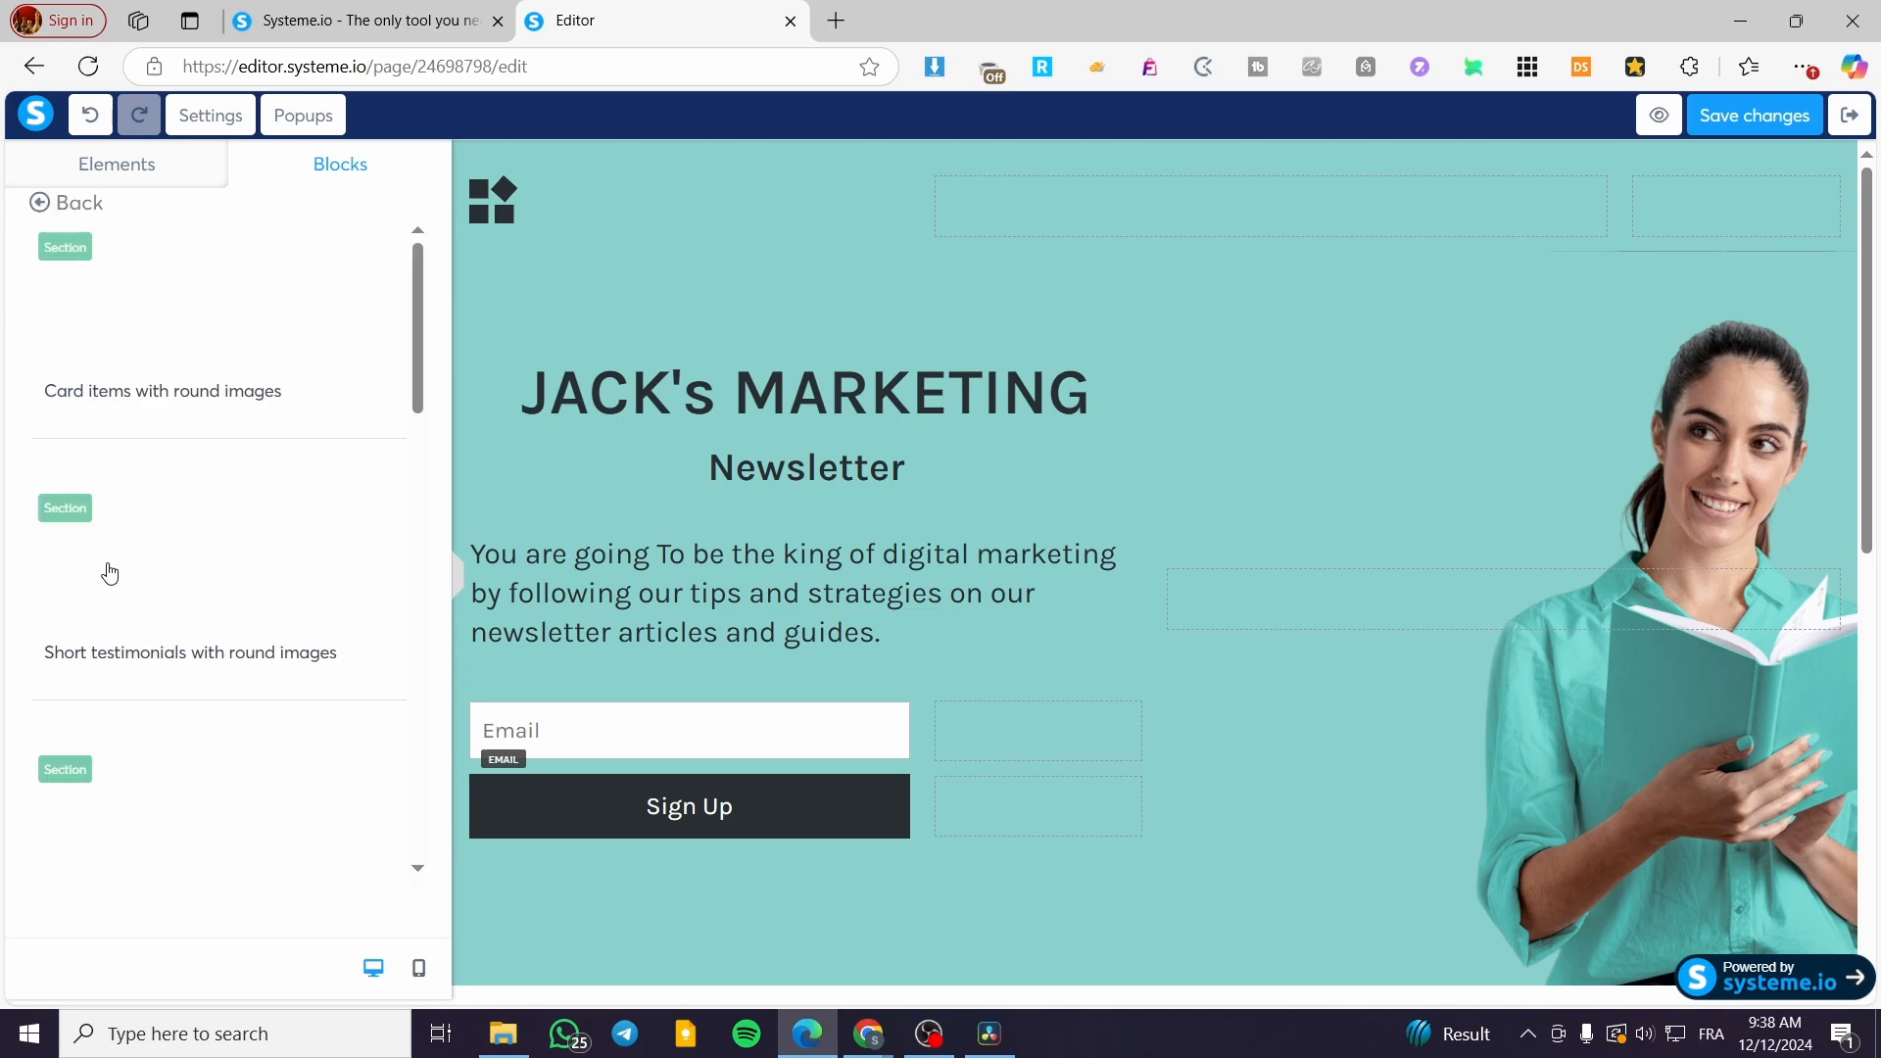
scroll(1137, 630, down, 8)
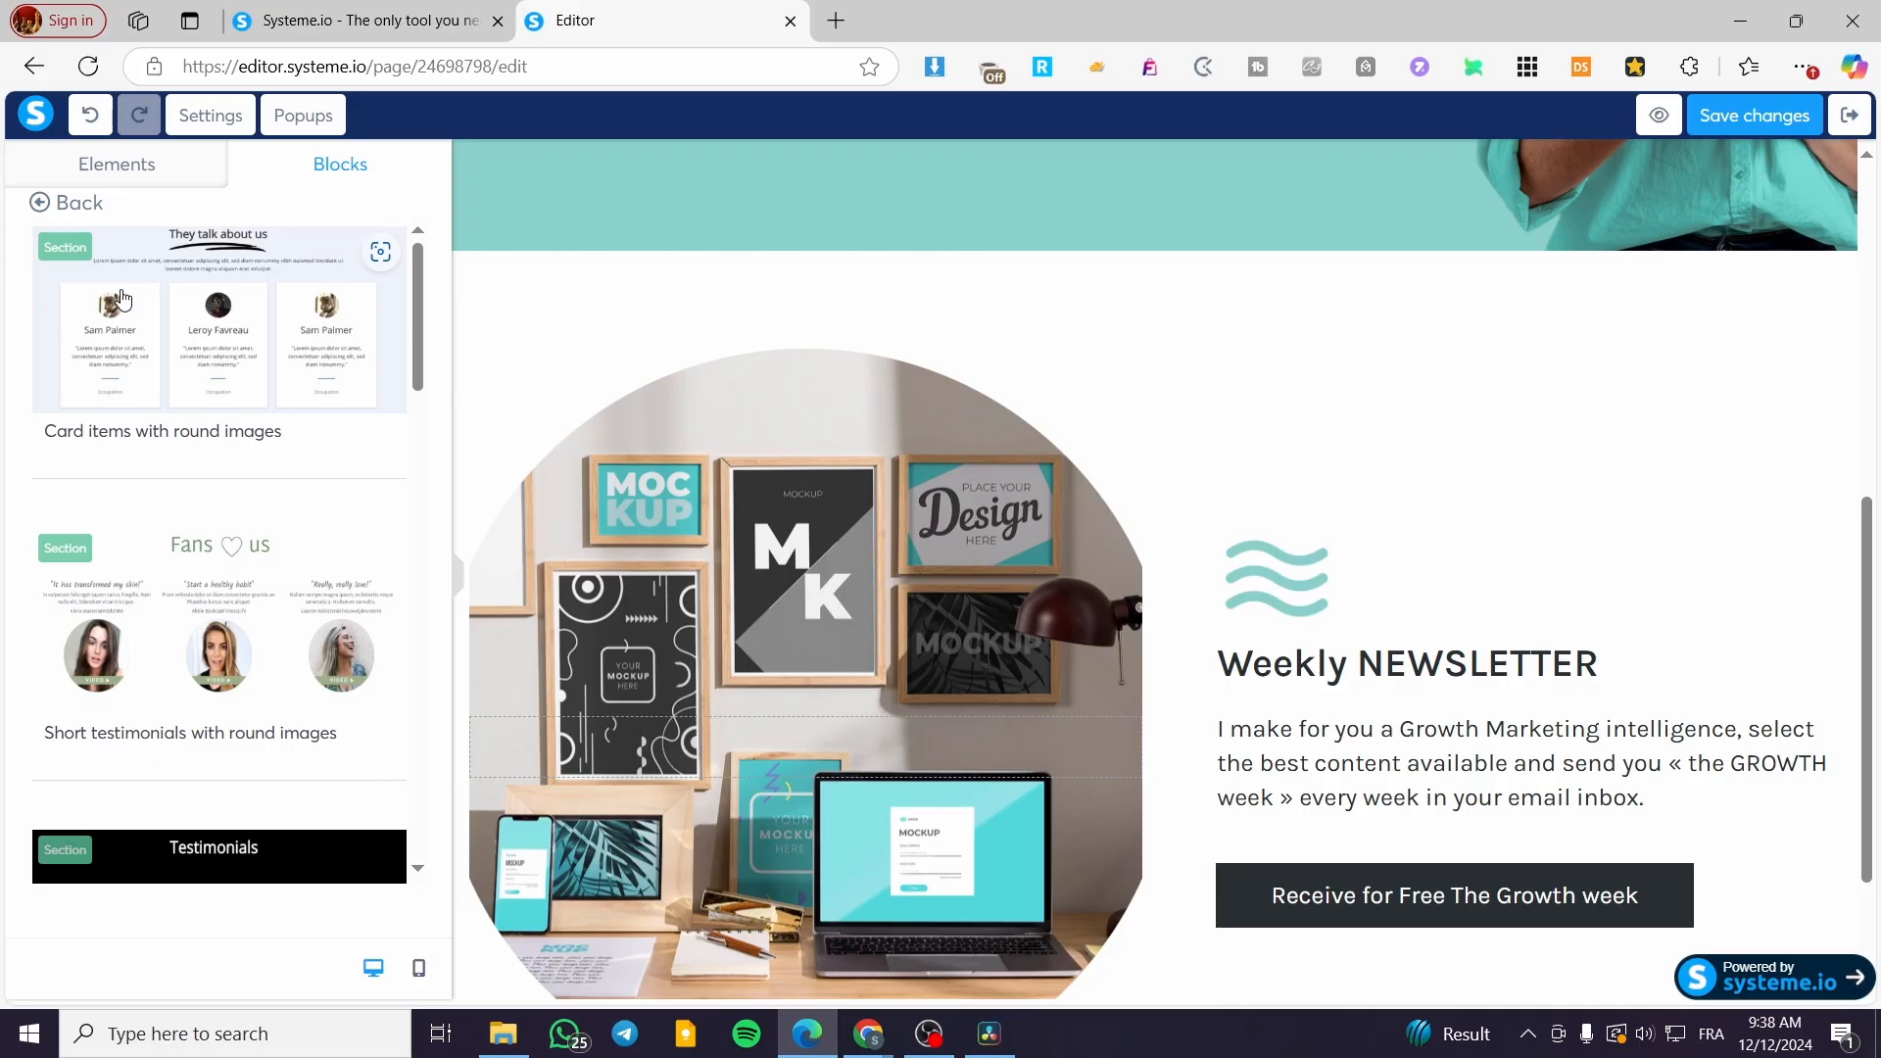
drag(272, 345, 1035, 897)
scroll(966, 688, down, 7)
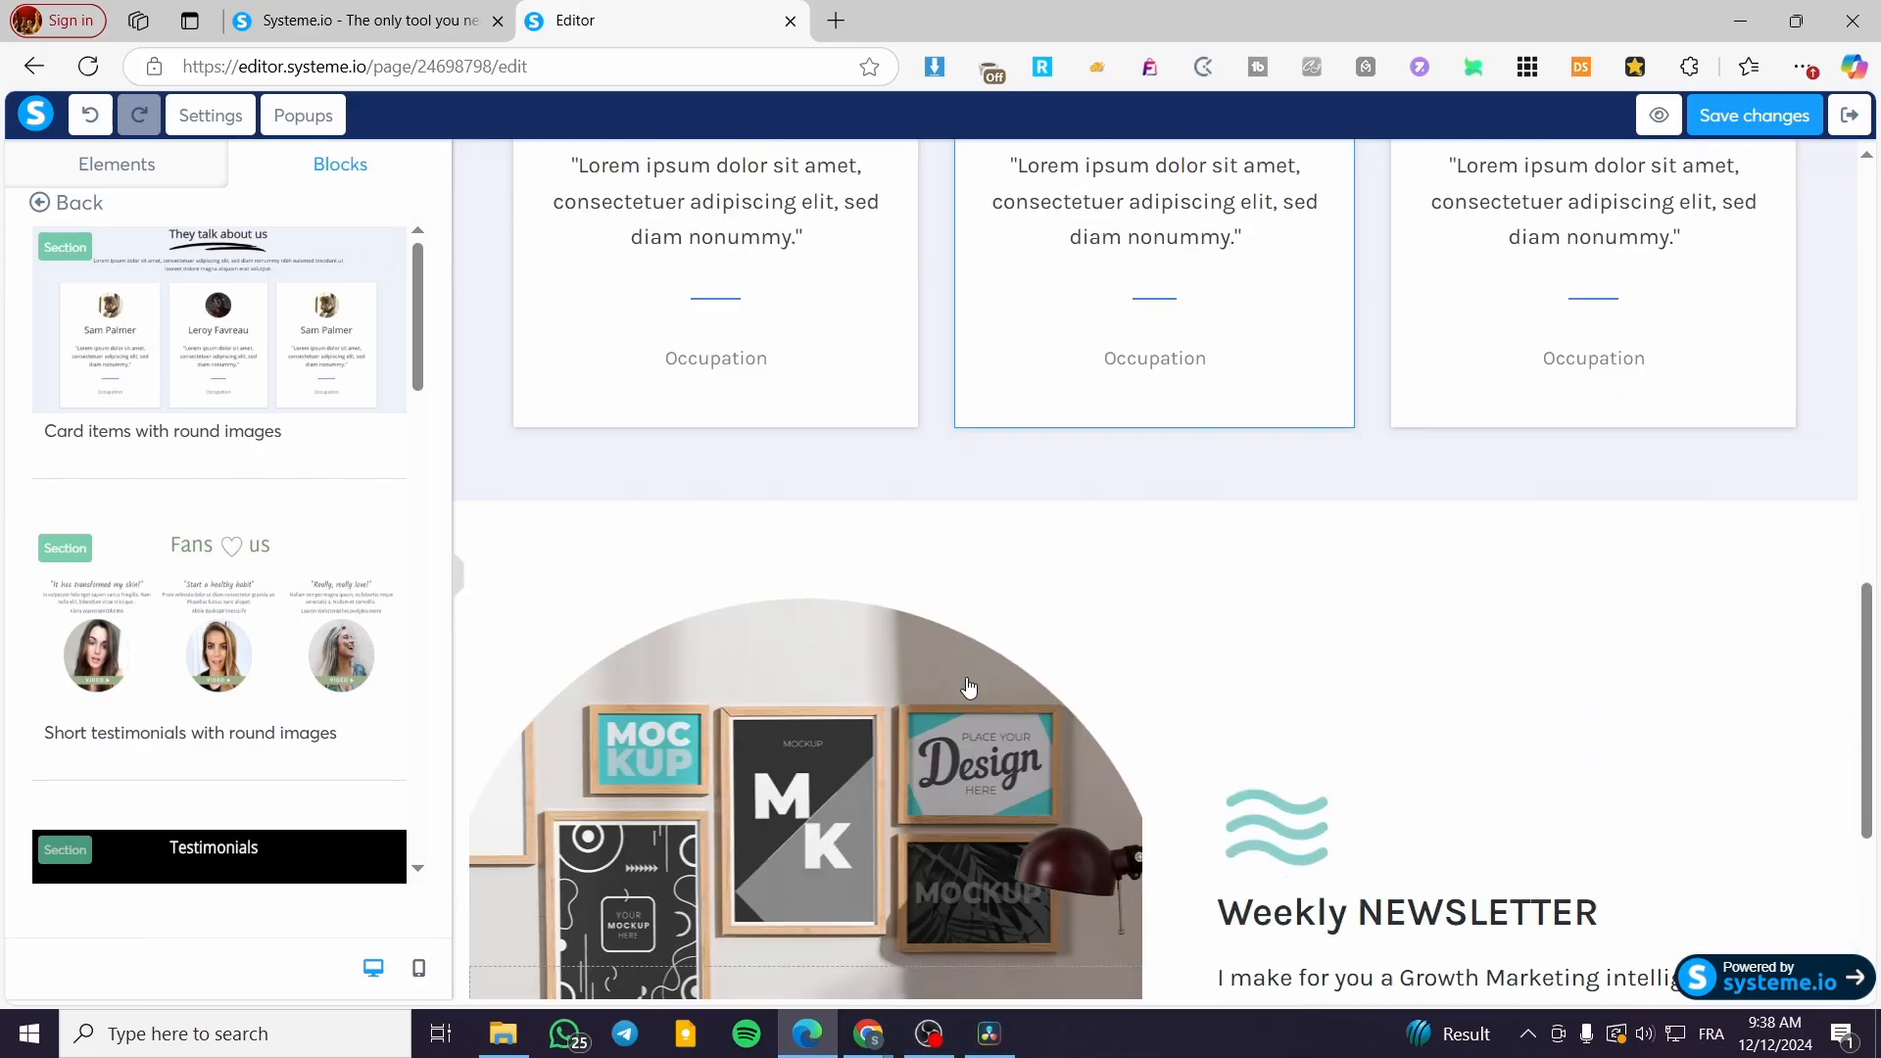
scroll(968, 686, up, 7)
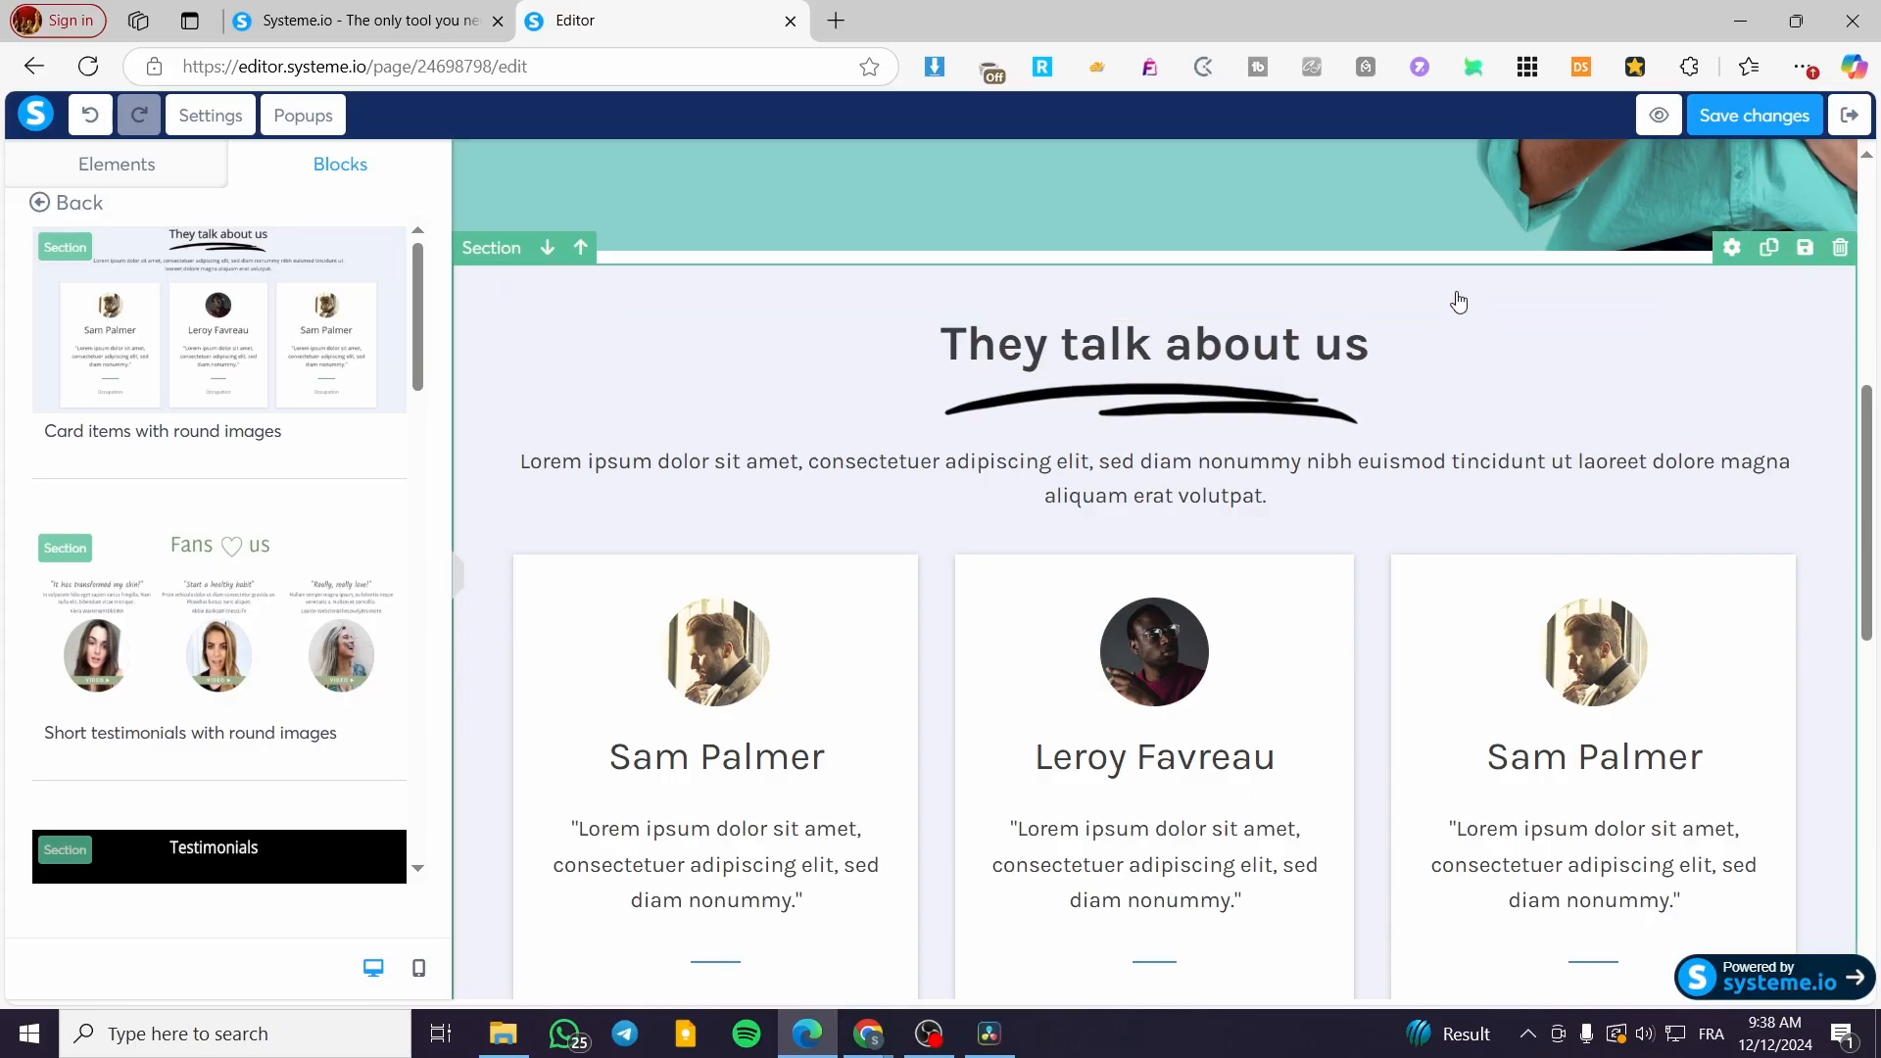
drag(1530, 291, 1533, 931)
scroll(1490, 747, down, 8)
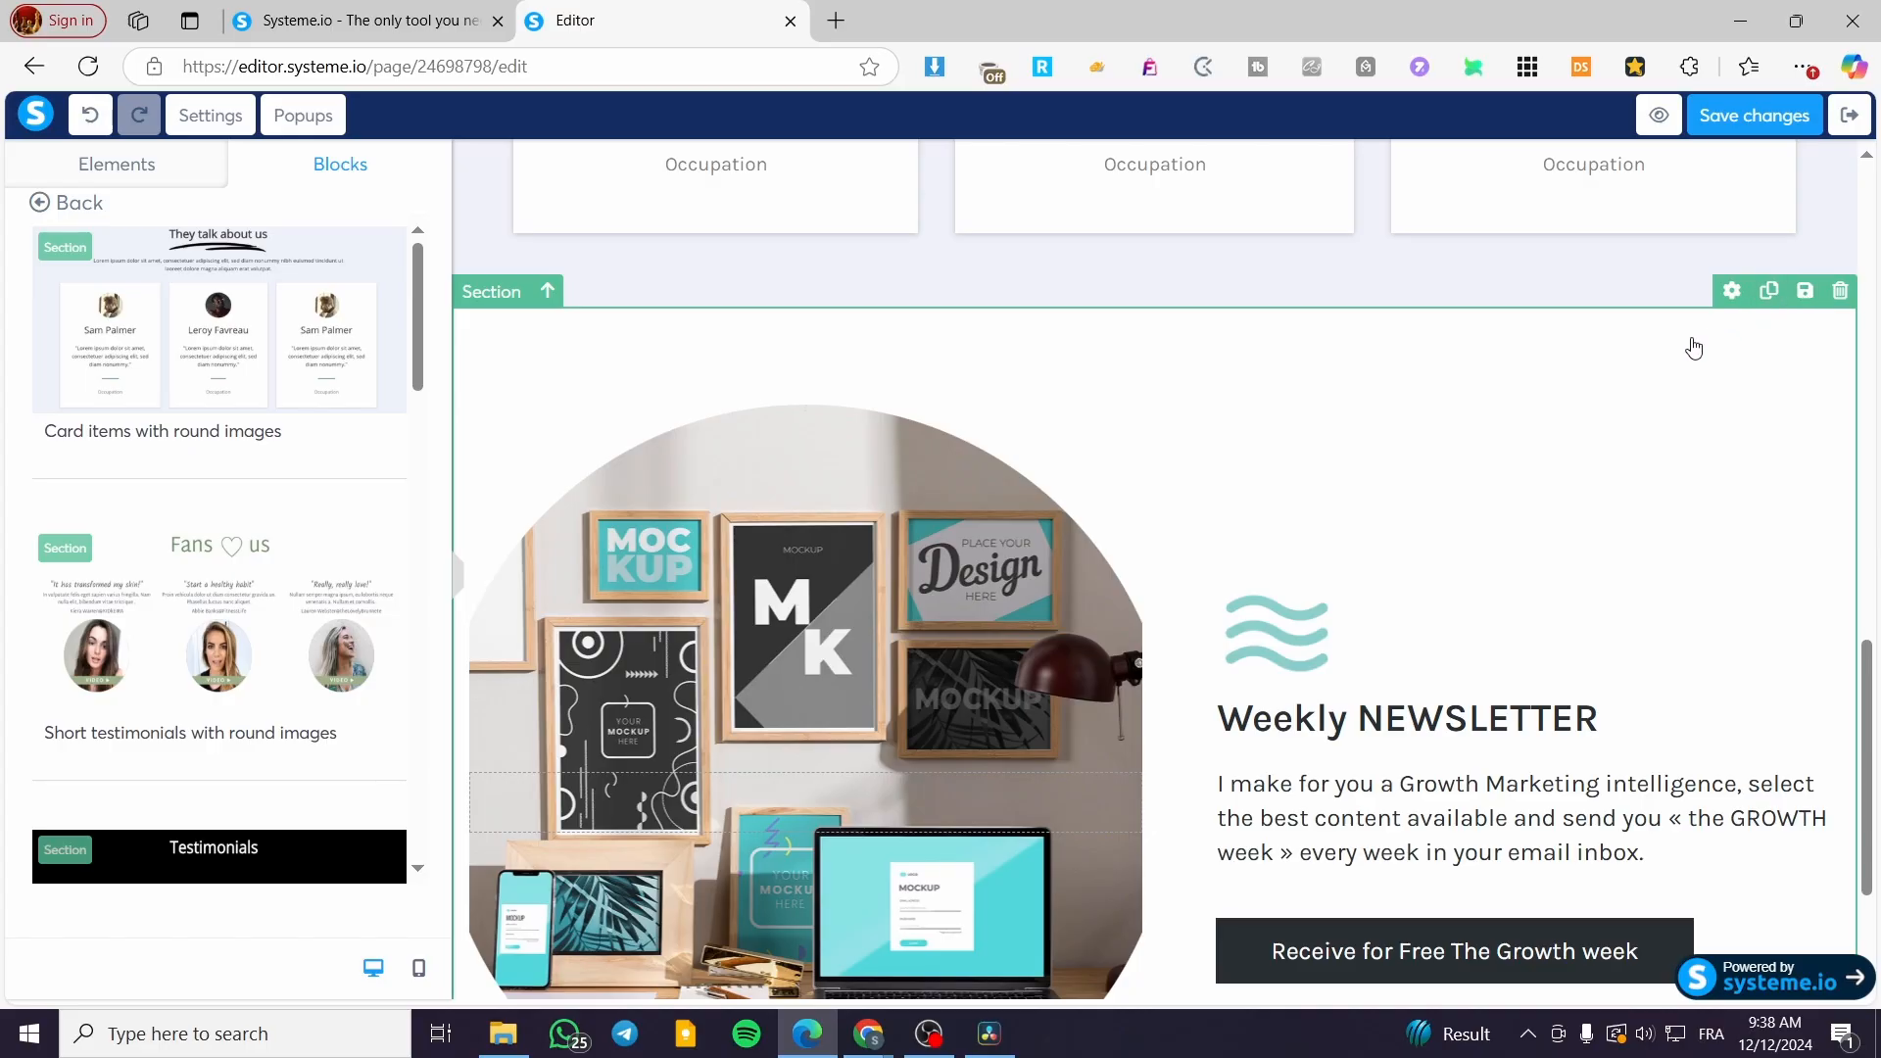
Step: Delete the 'They talk about us' testimonial section and leave the page editor
scroll(1323, 558, up, 10)
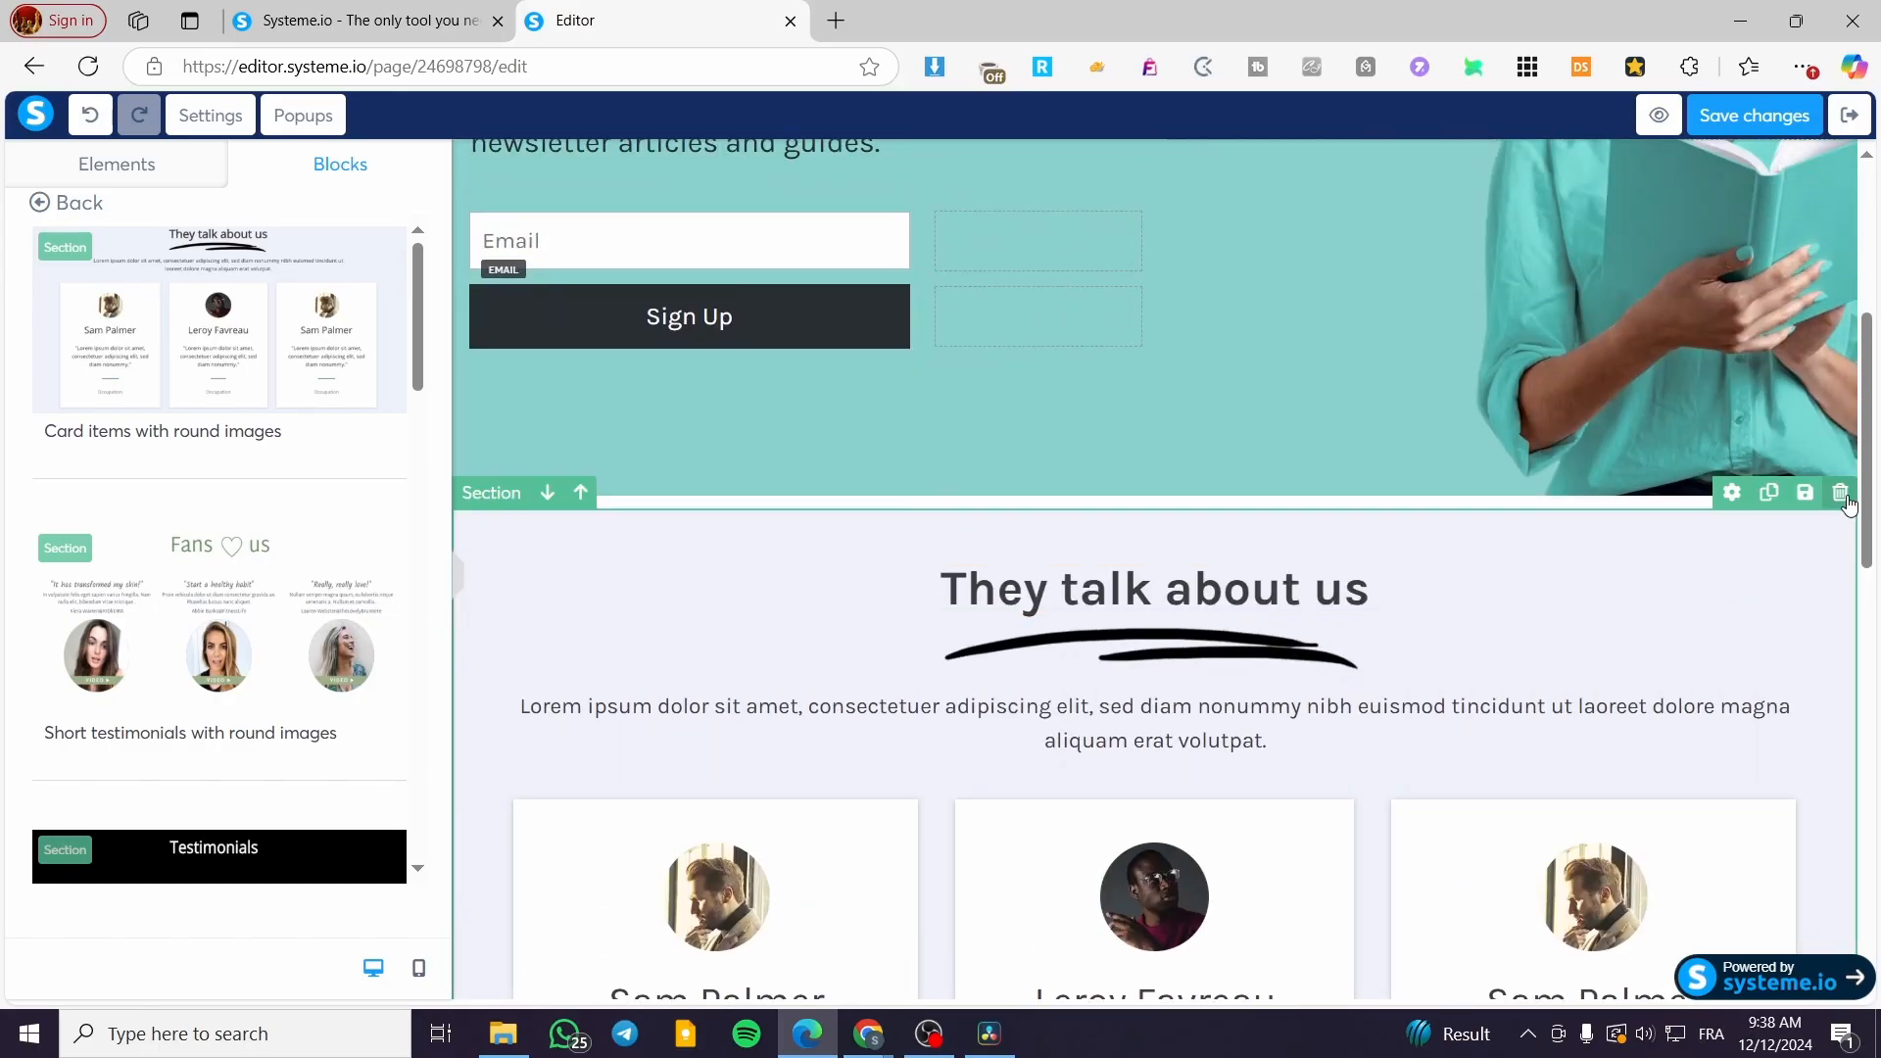
click(1839, 492)
click(1082, 203)
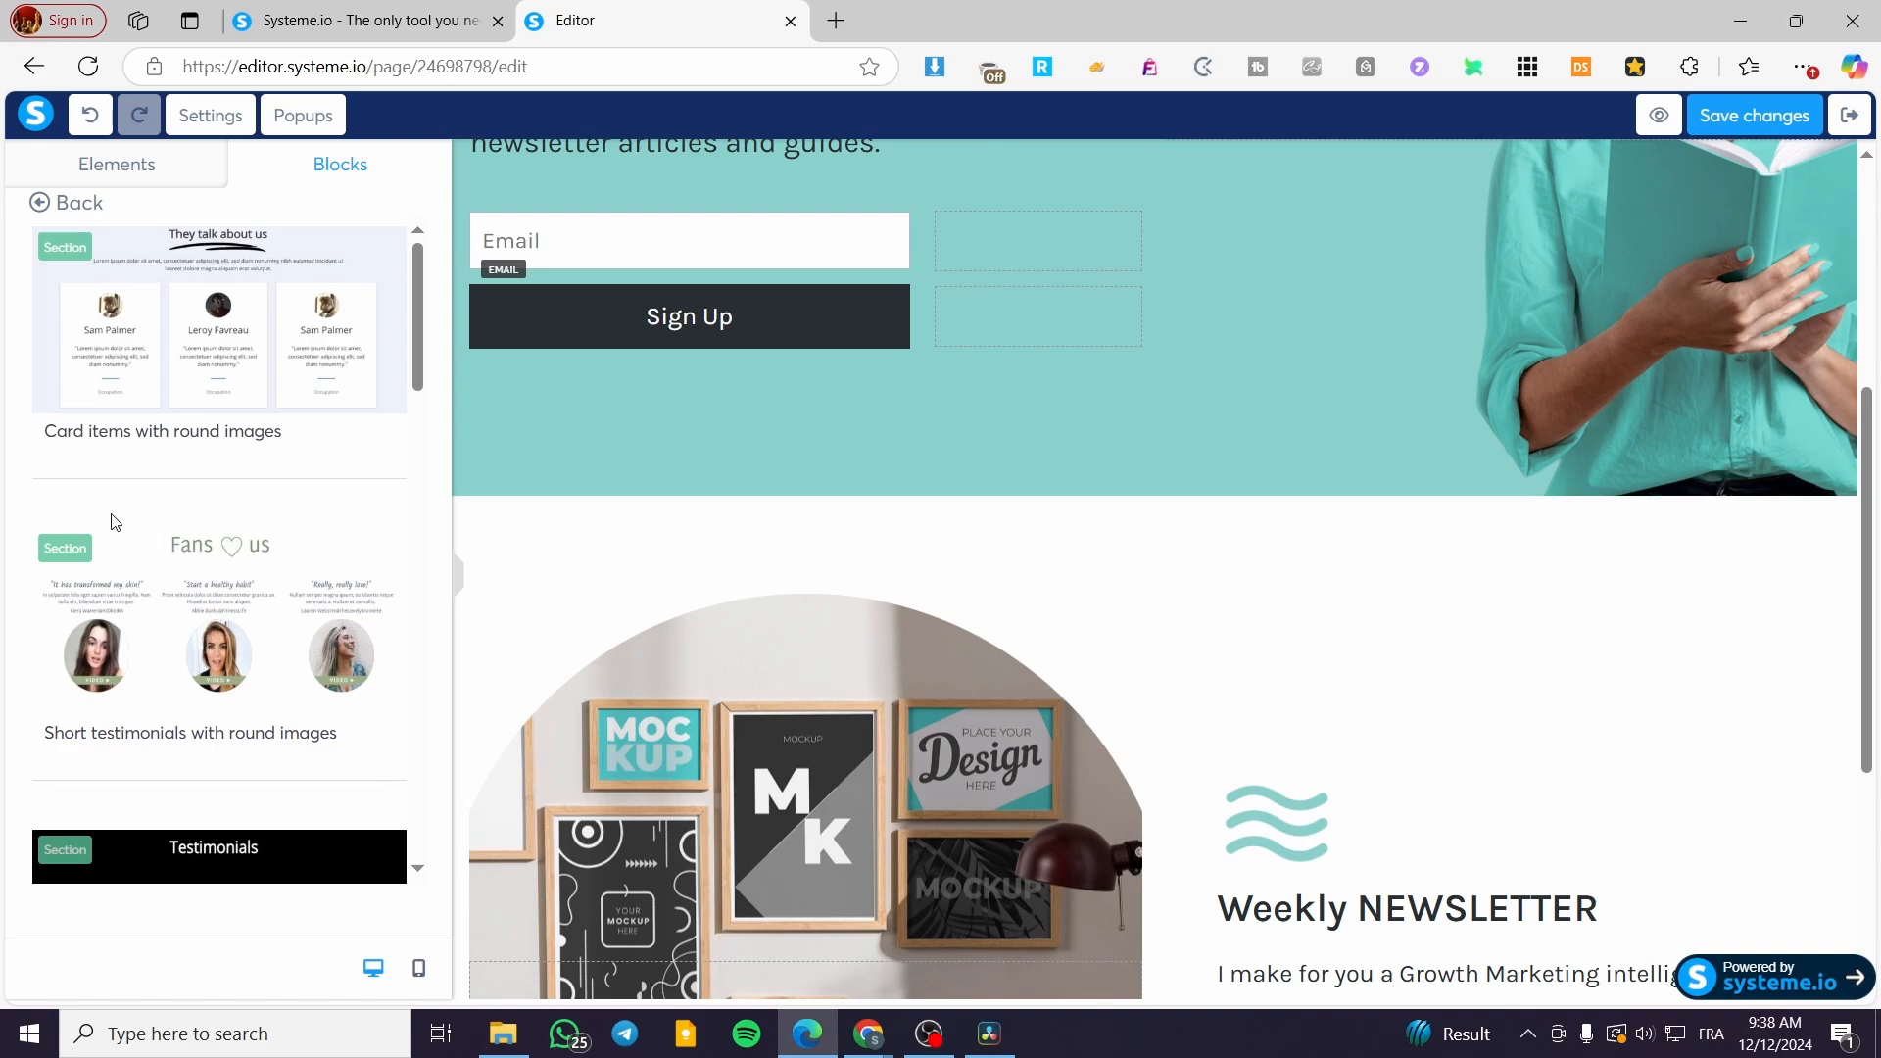
scroll(379, 856, down, 5)
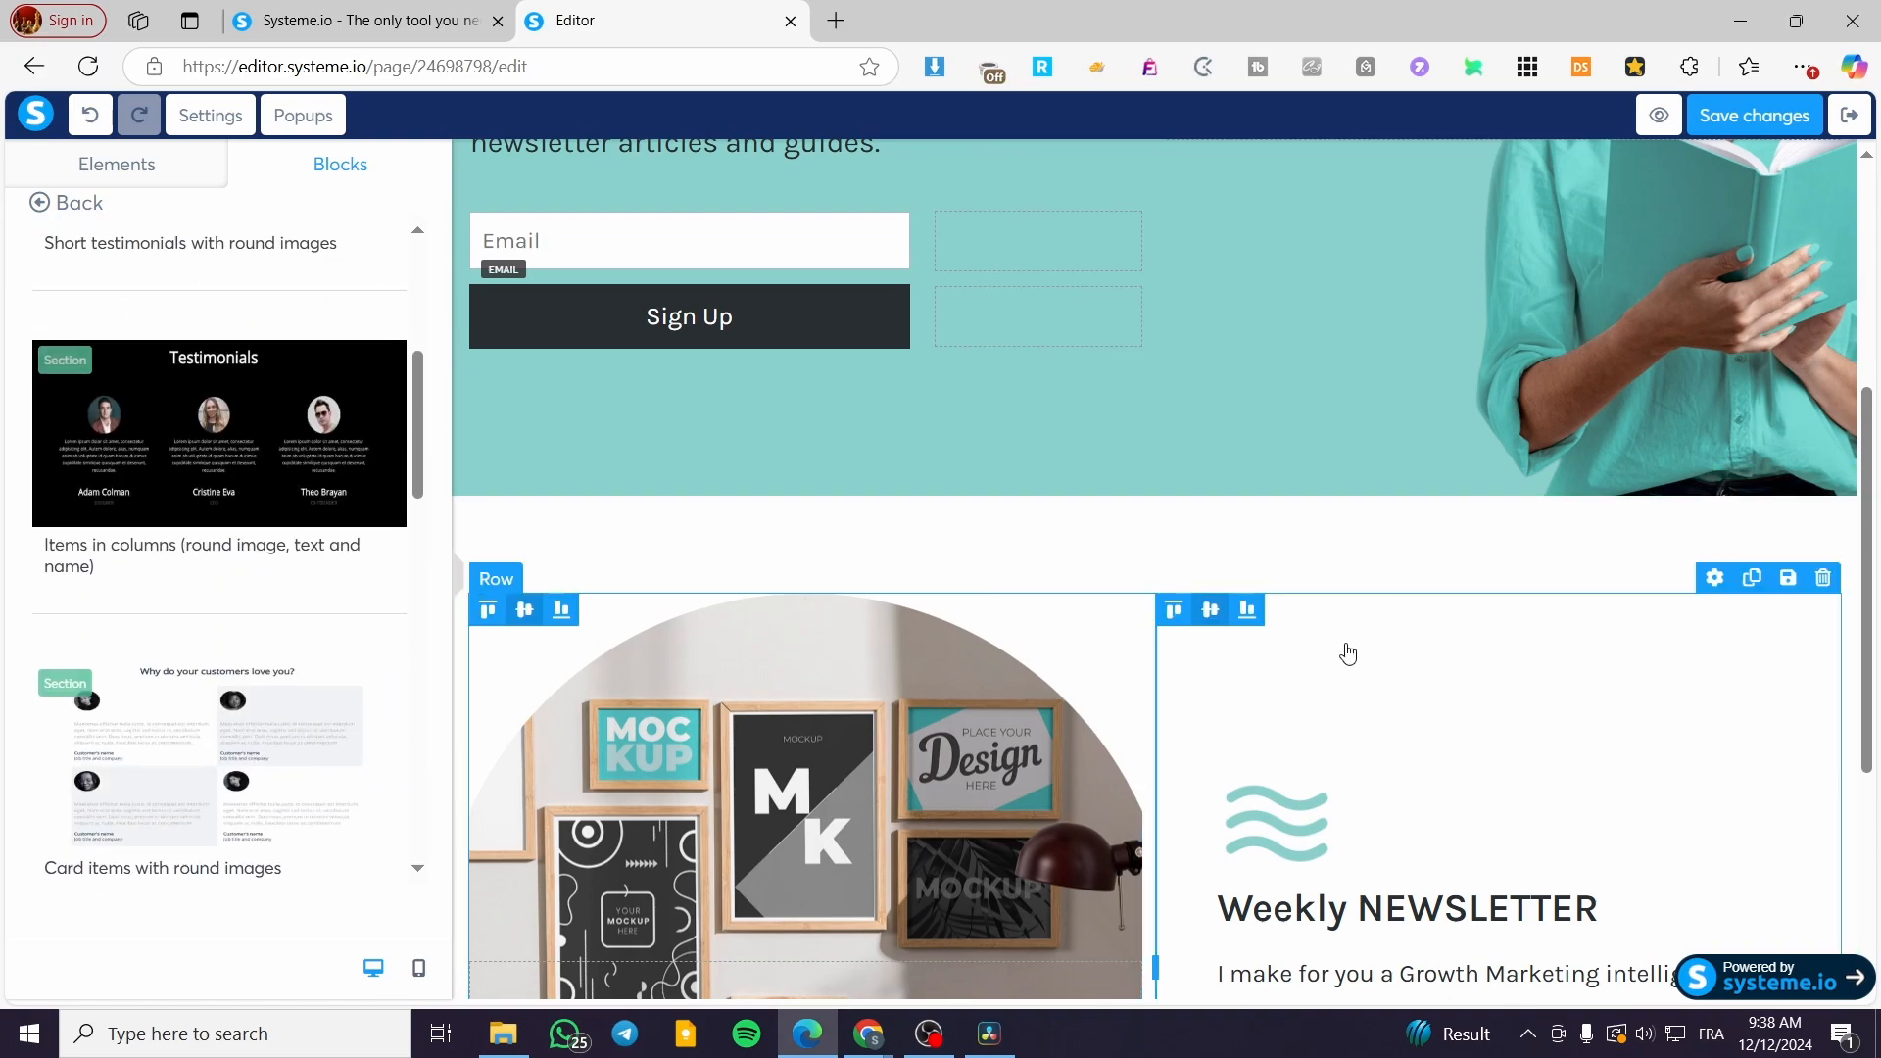
scroll(1168, 710, up, 5)
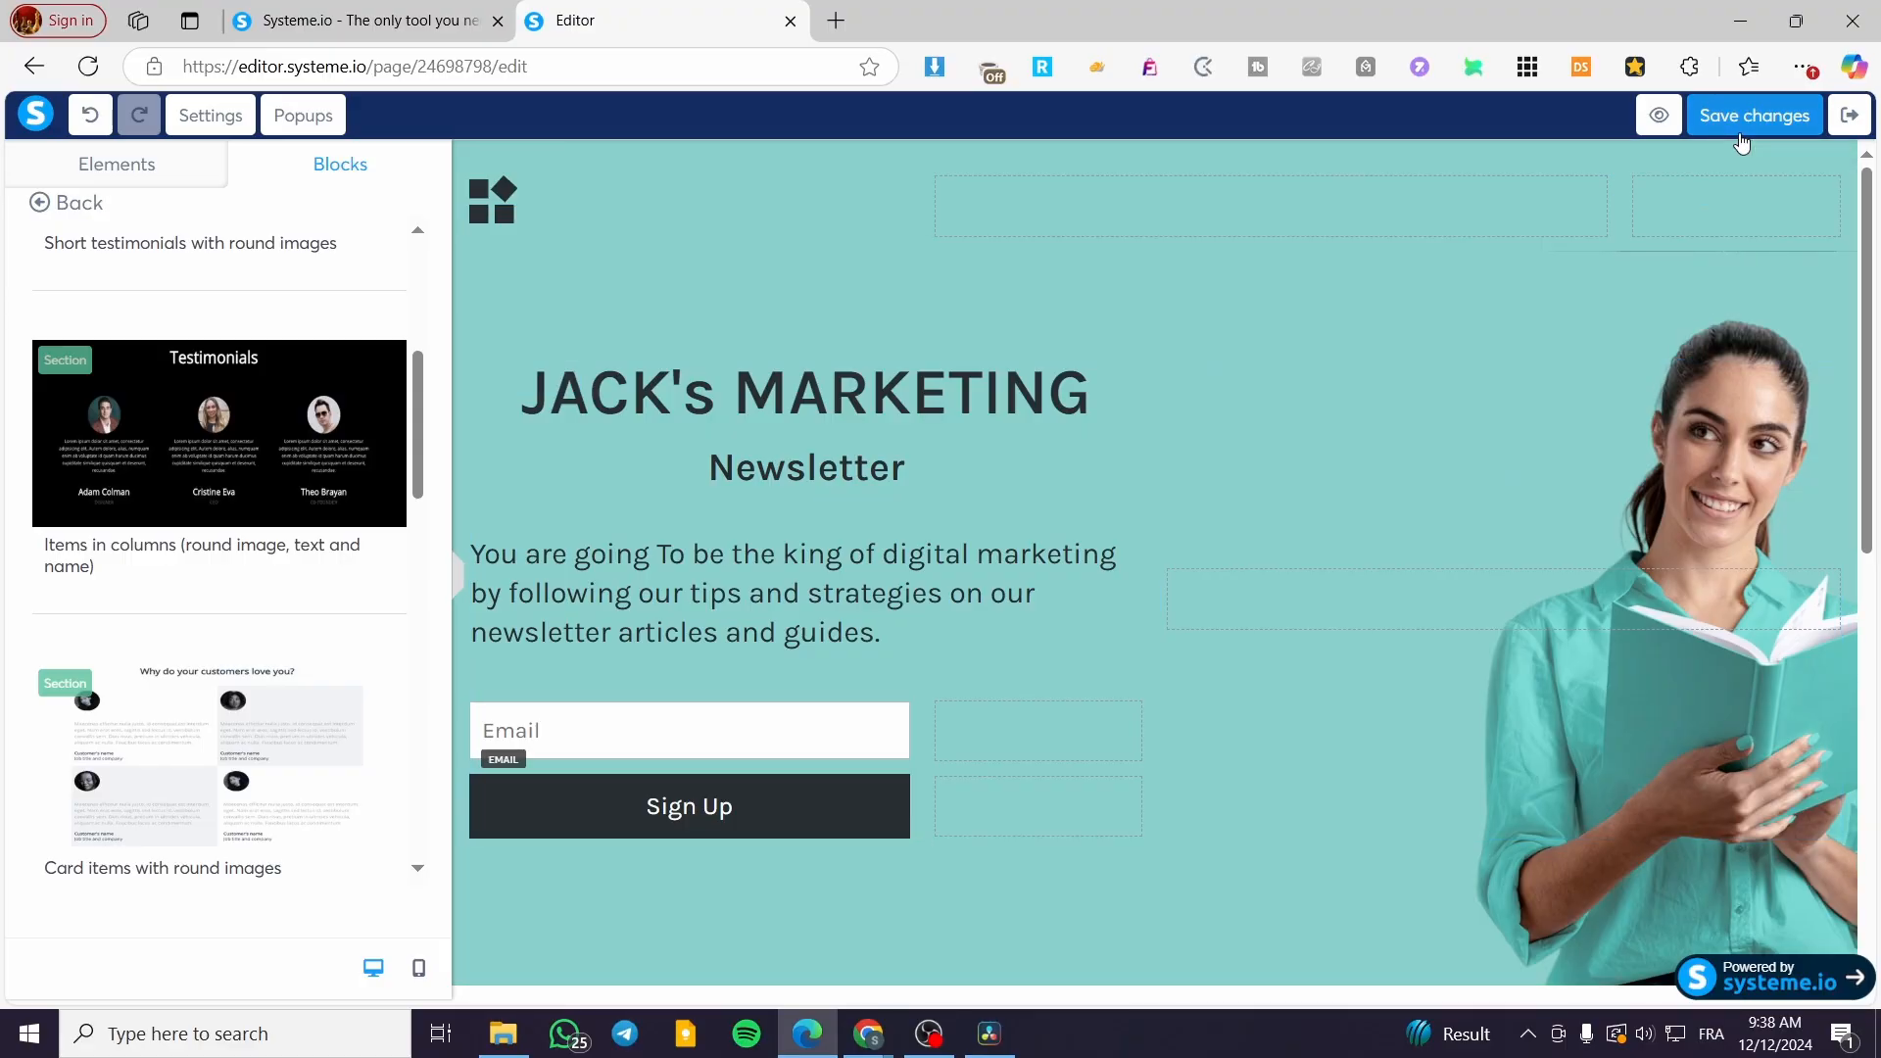
click(1838, 117)
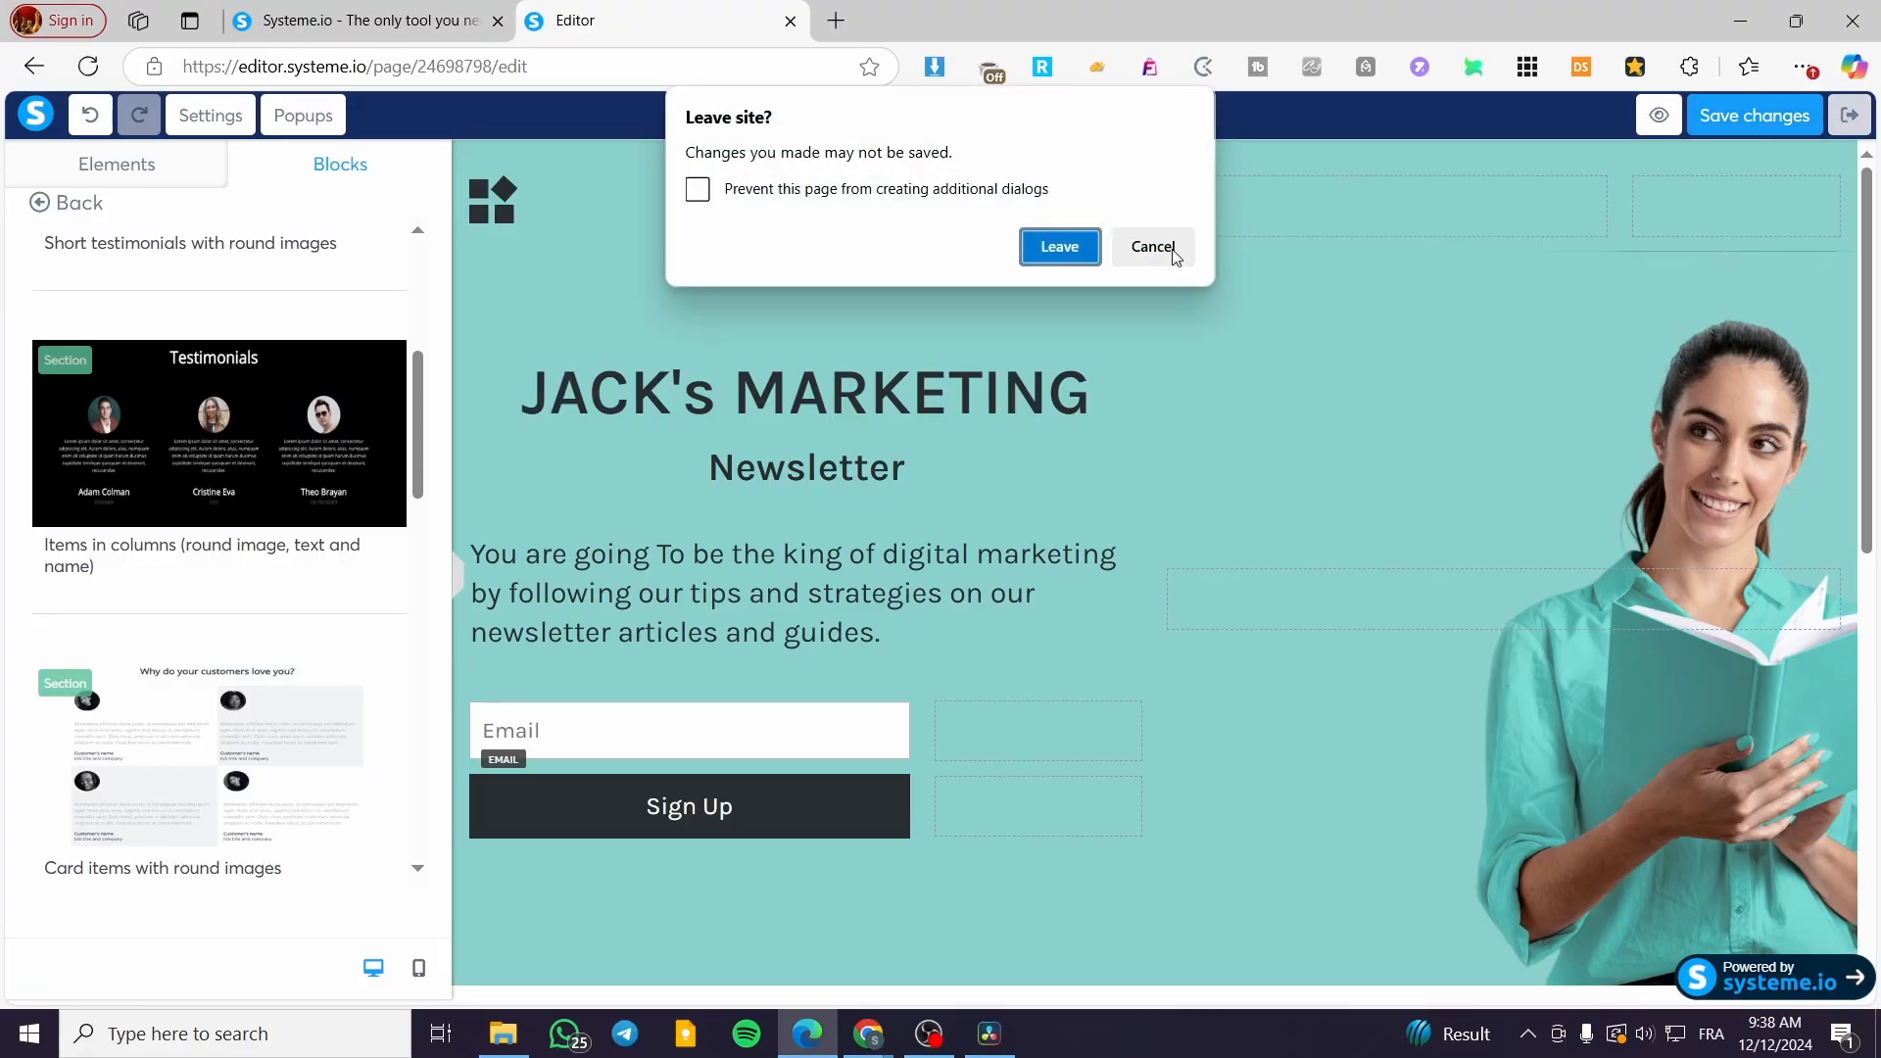
click(1063, 249)
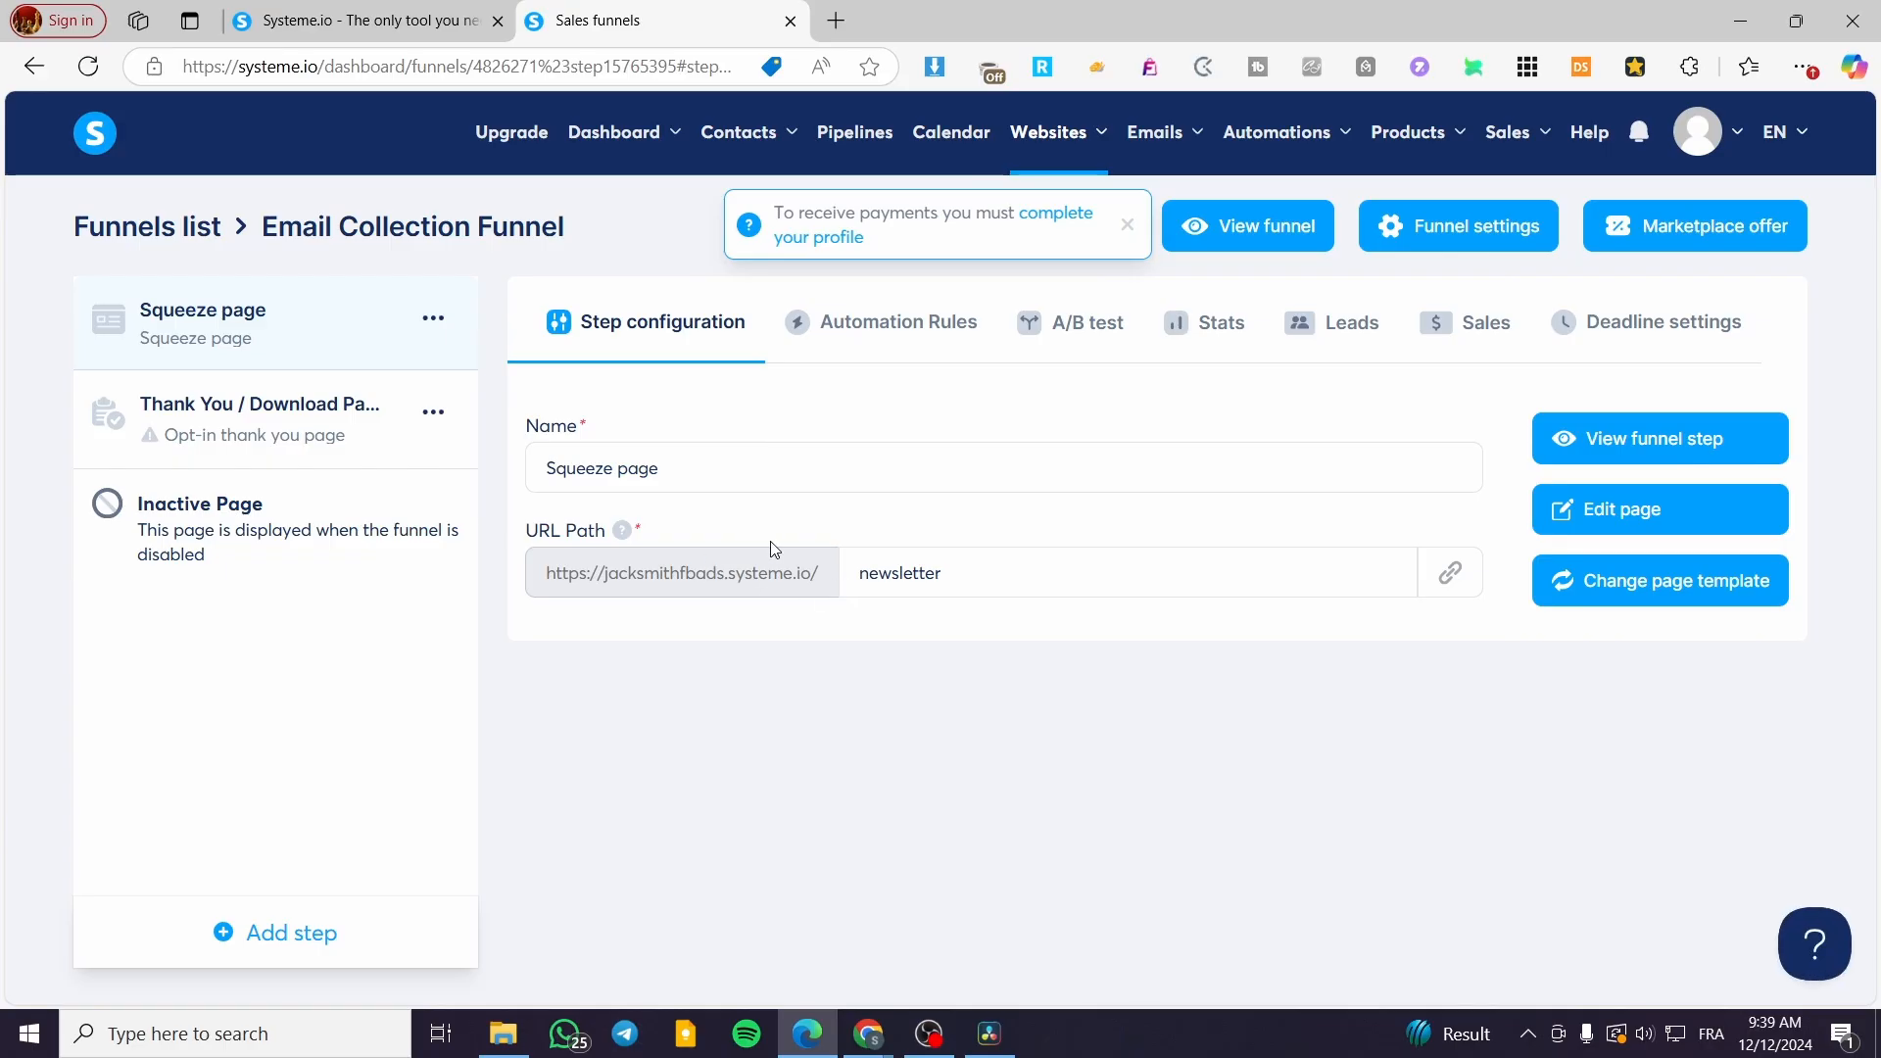
Step: Apply the 'Thanks for reaching out!' template from the gallery to the Thank You / Download Page step
click(283, 419)
mouse_move(1018, 573)
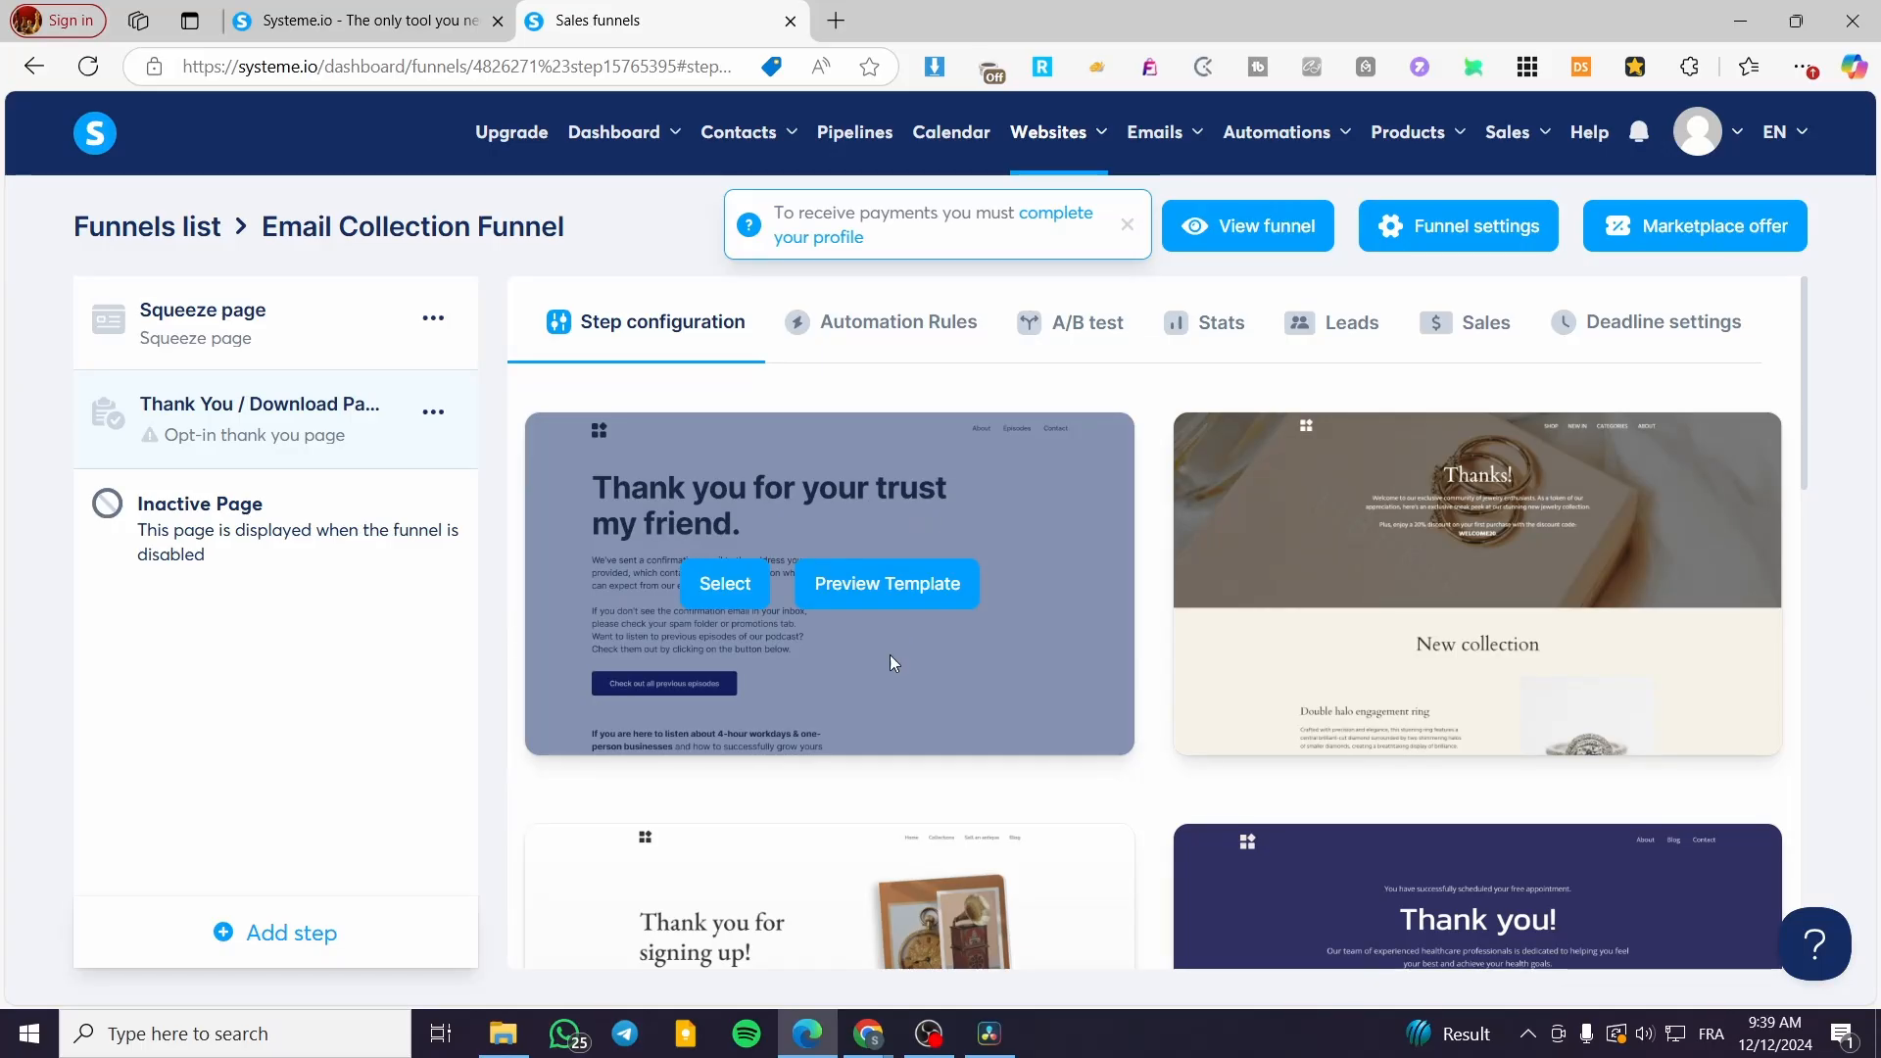
mouse_move(1440, 625)
scroll(1215, 569, down, 3)
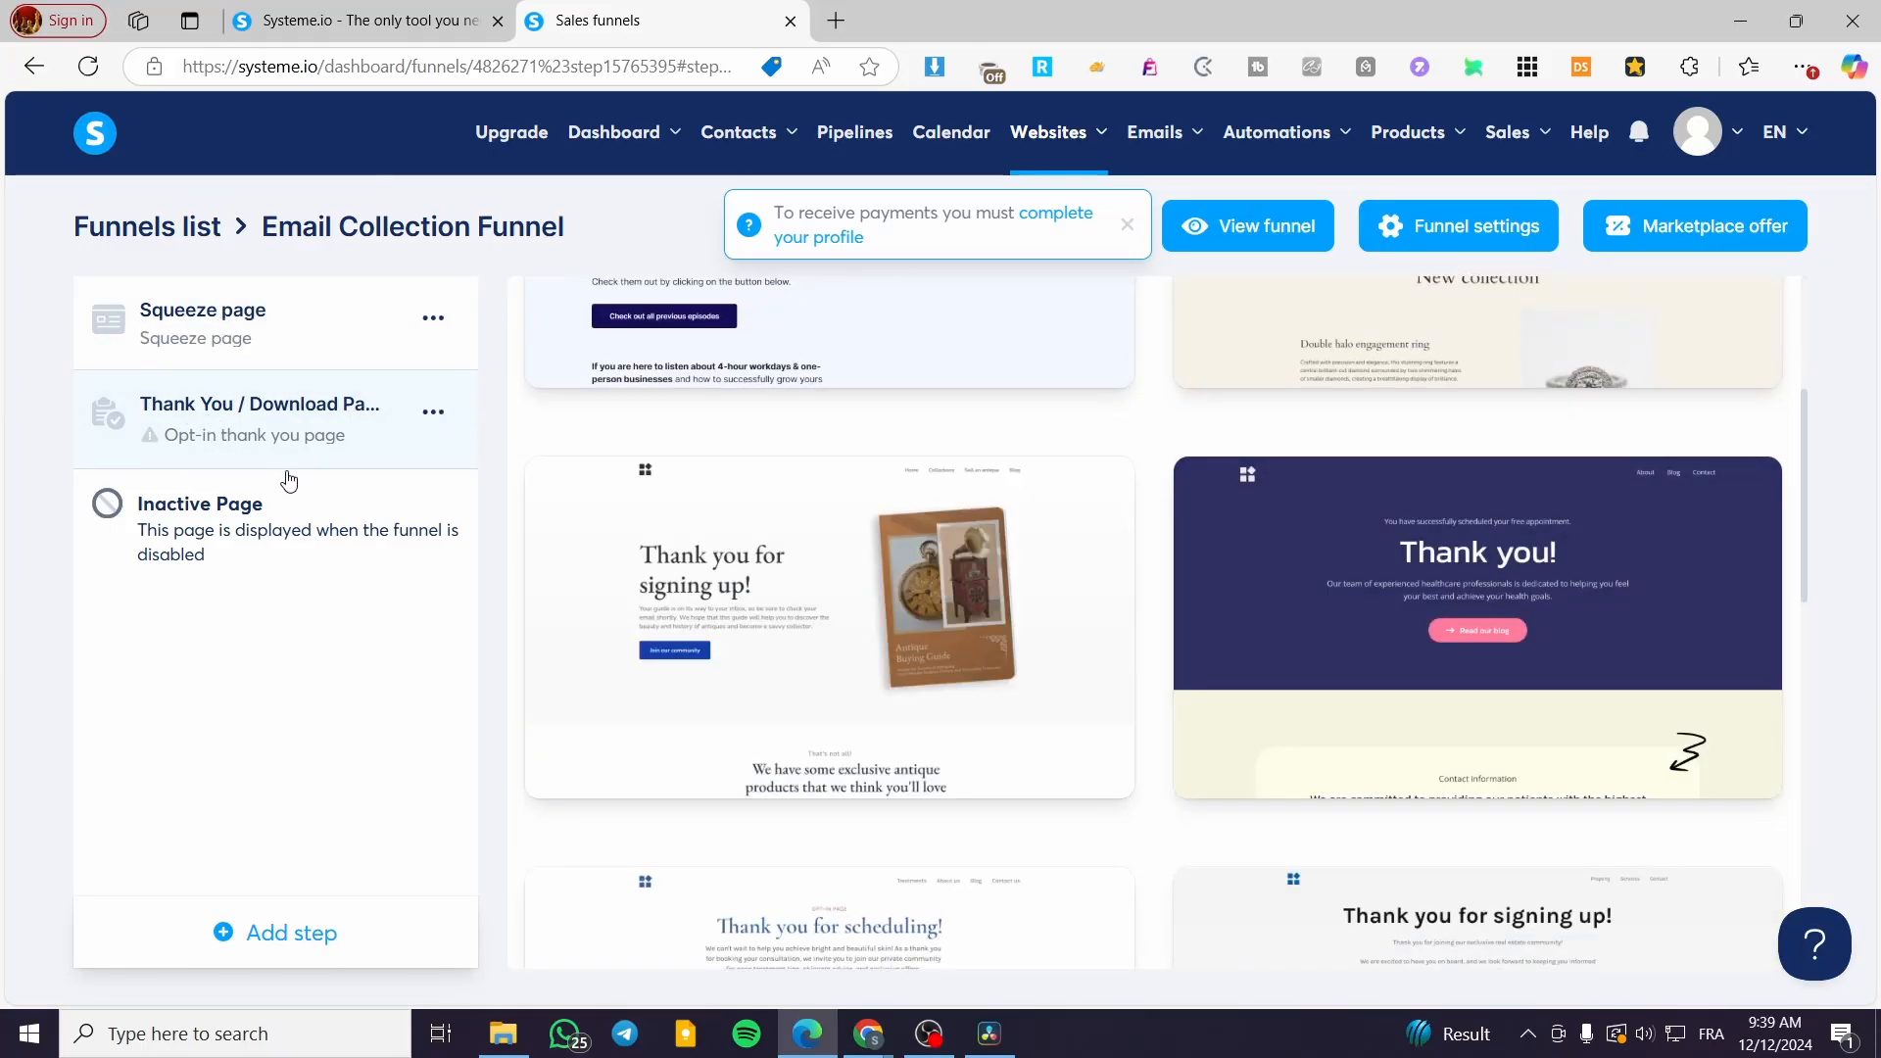
scroll(968, 619, up, 3)
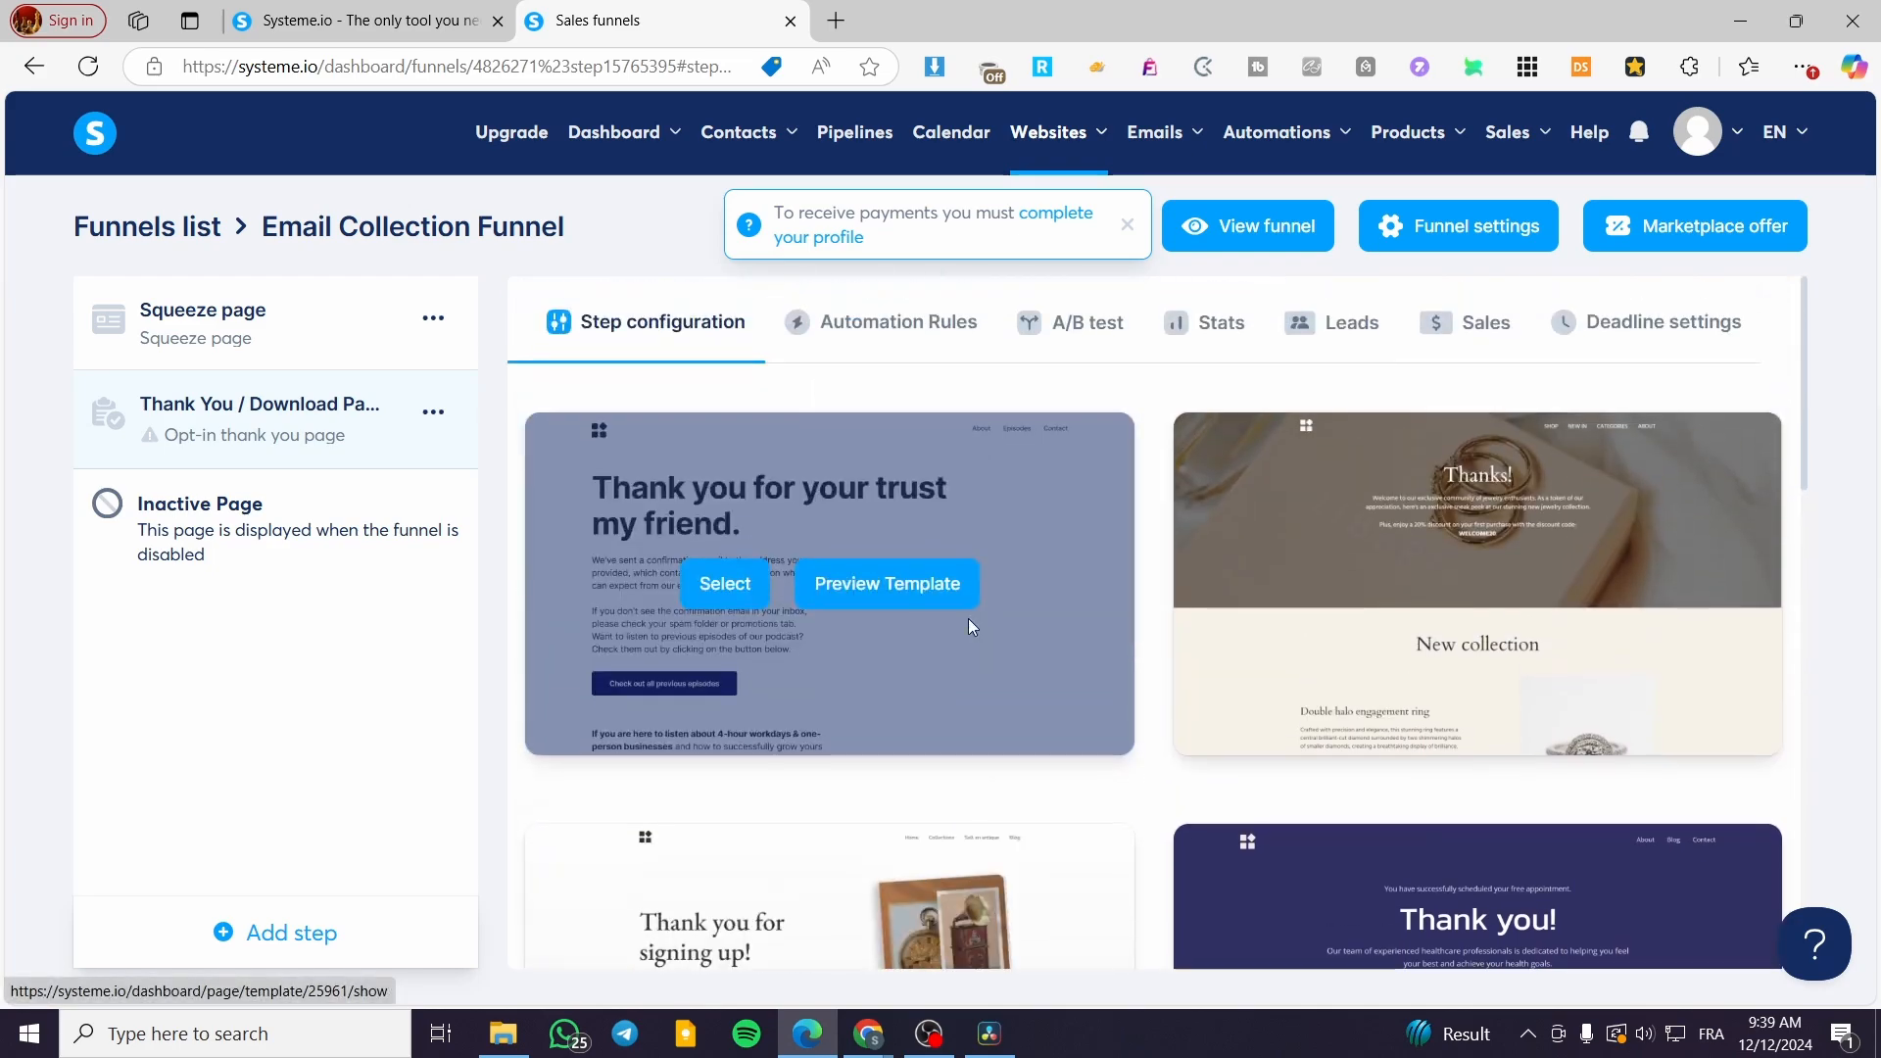
scroll(967, 619, down, 5)
scroll(968, 619, down, 5)
scroll(1163, 639, down, 5)
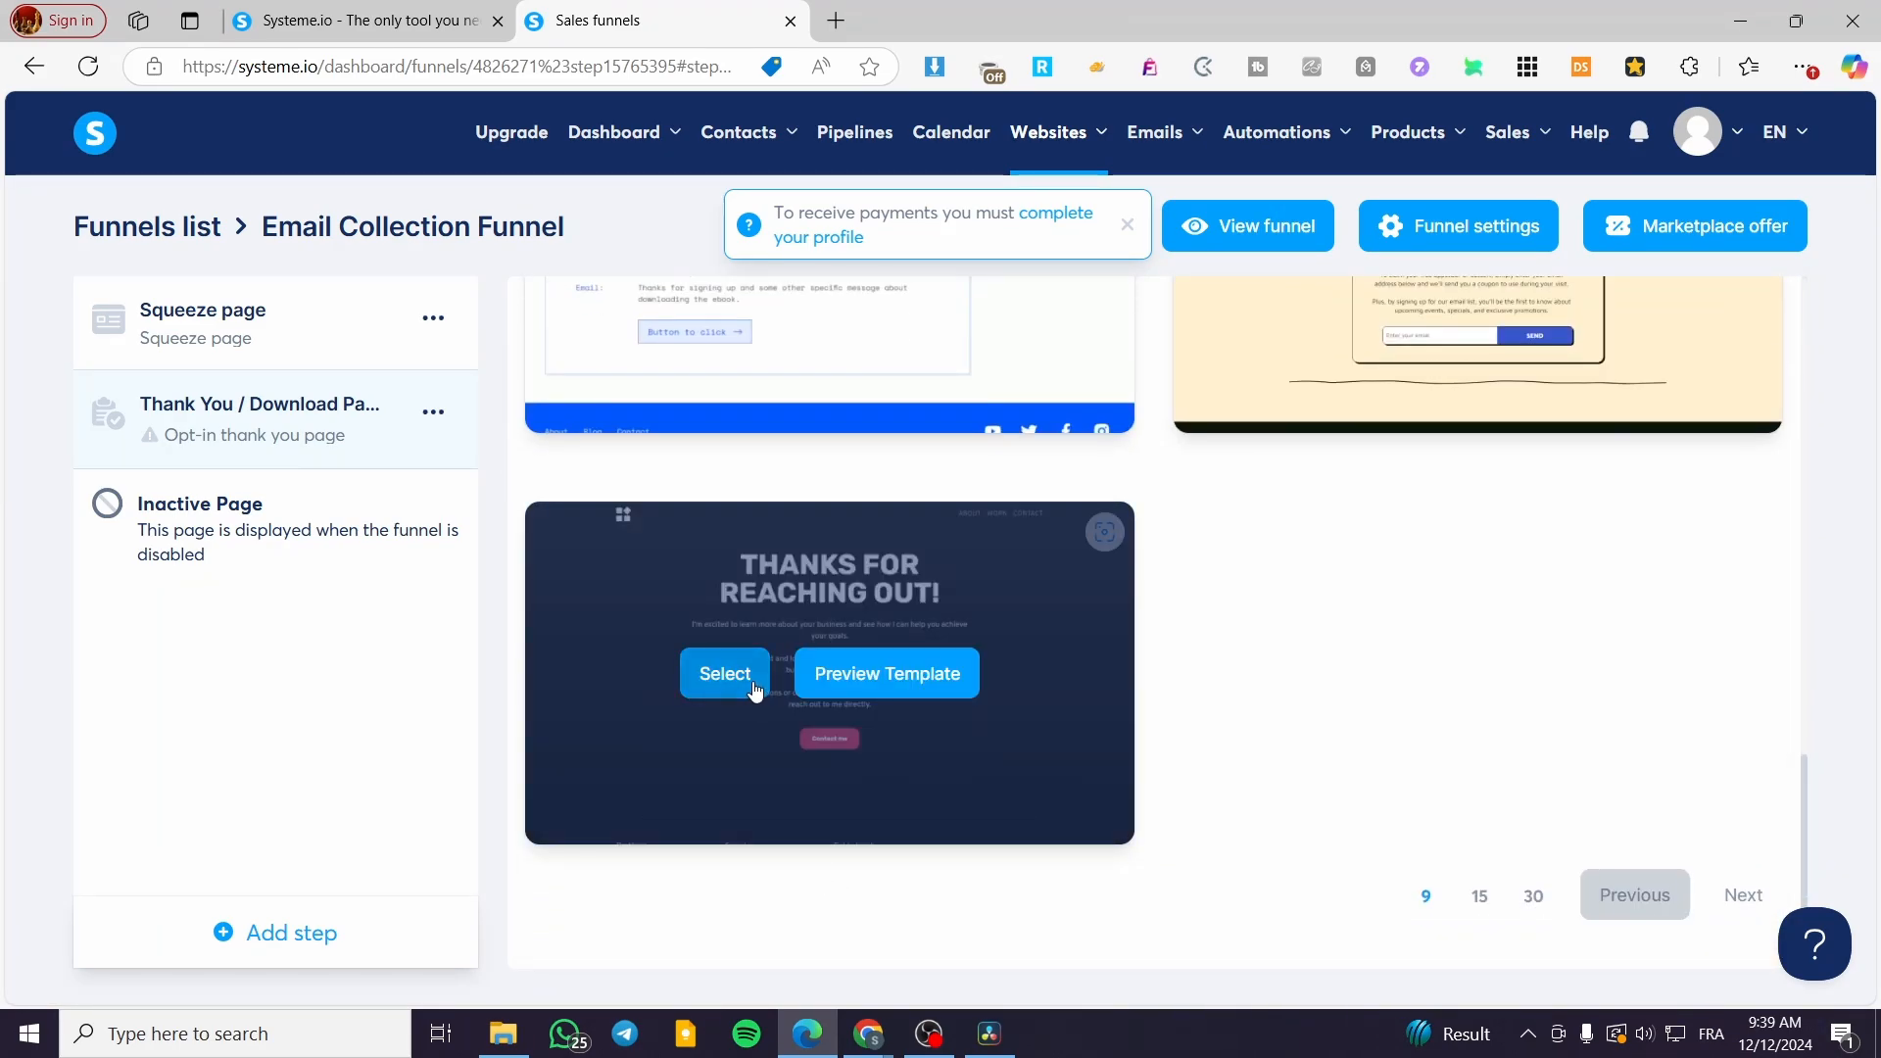
scroll(1385, 743, up, 3)
scroll(862, 725, down, 4)
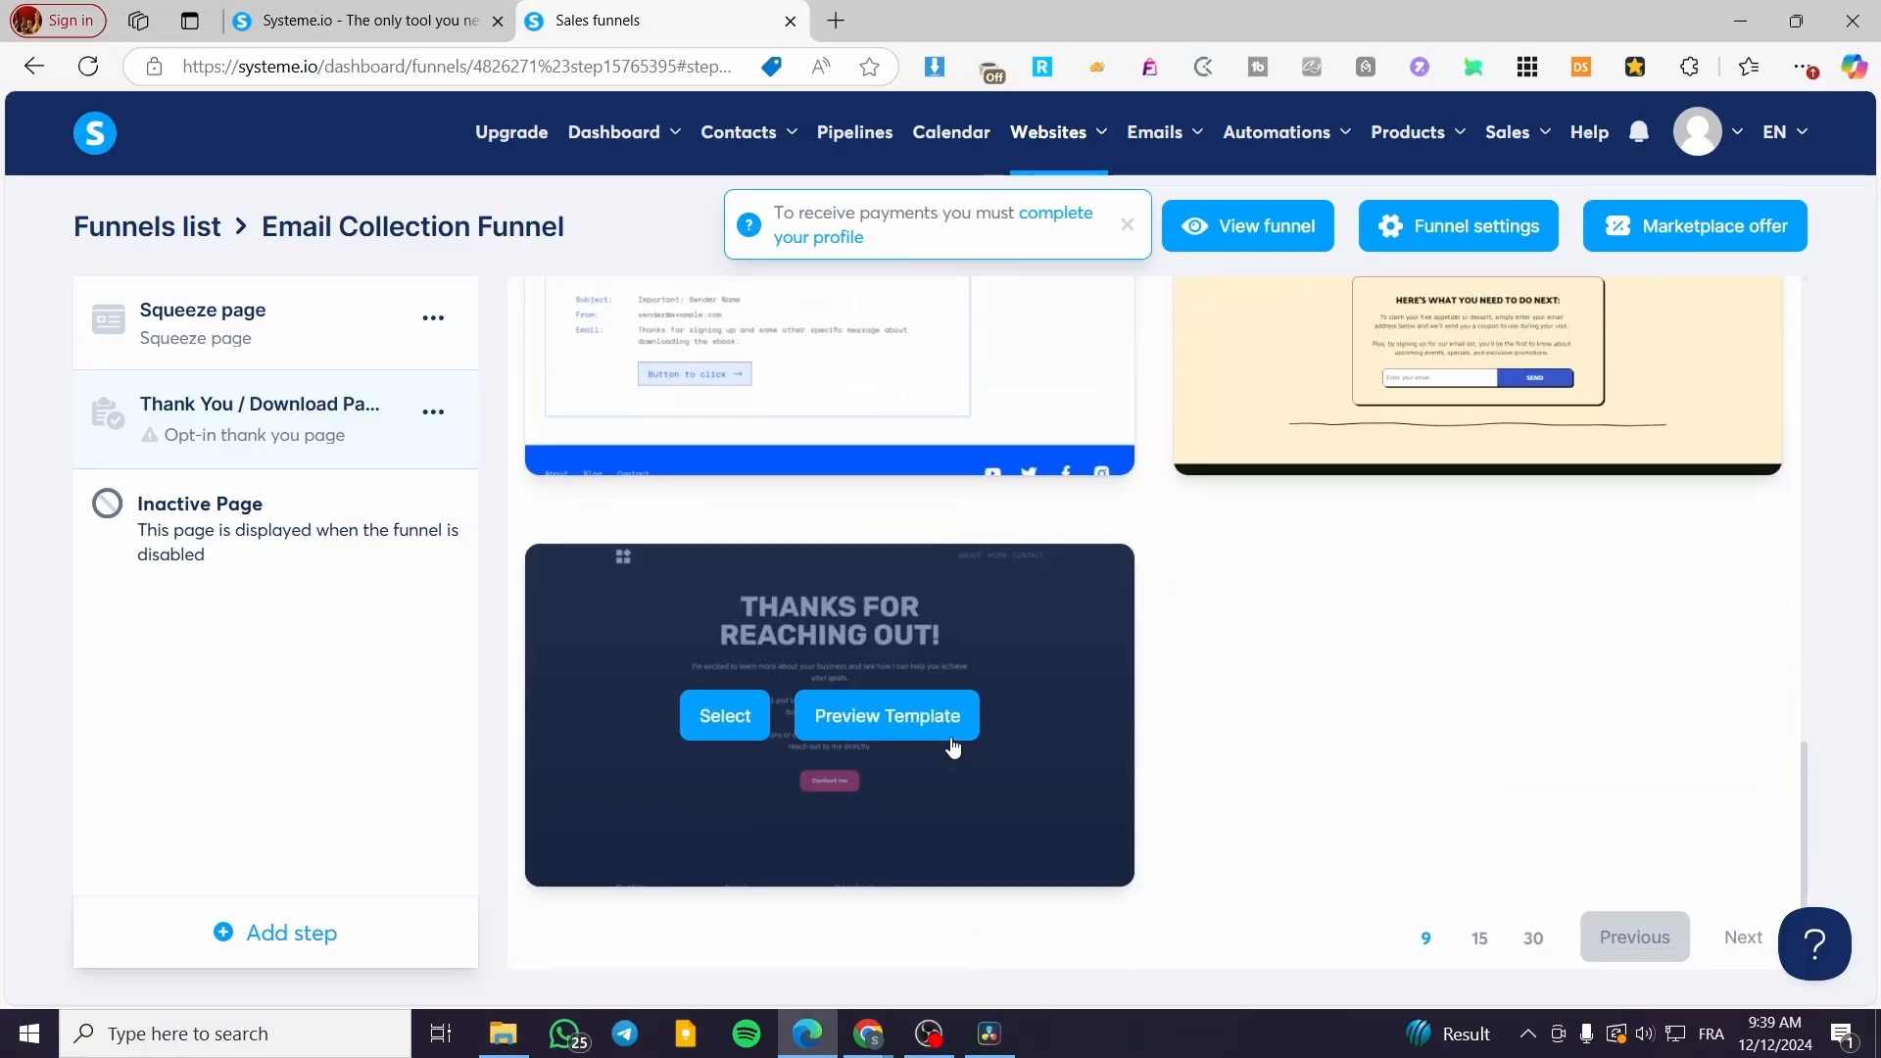
click(724, 673)
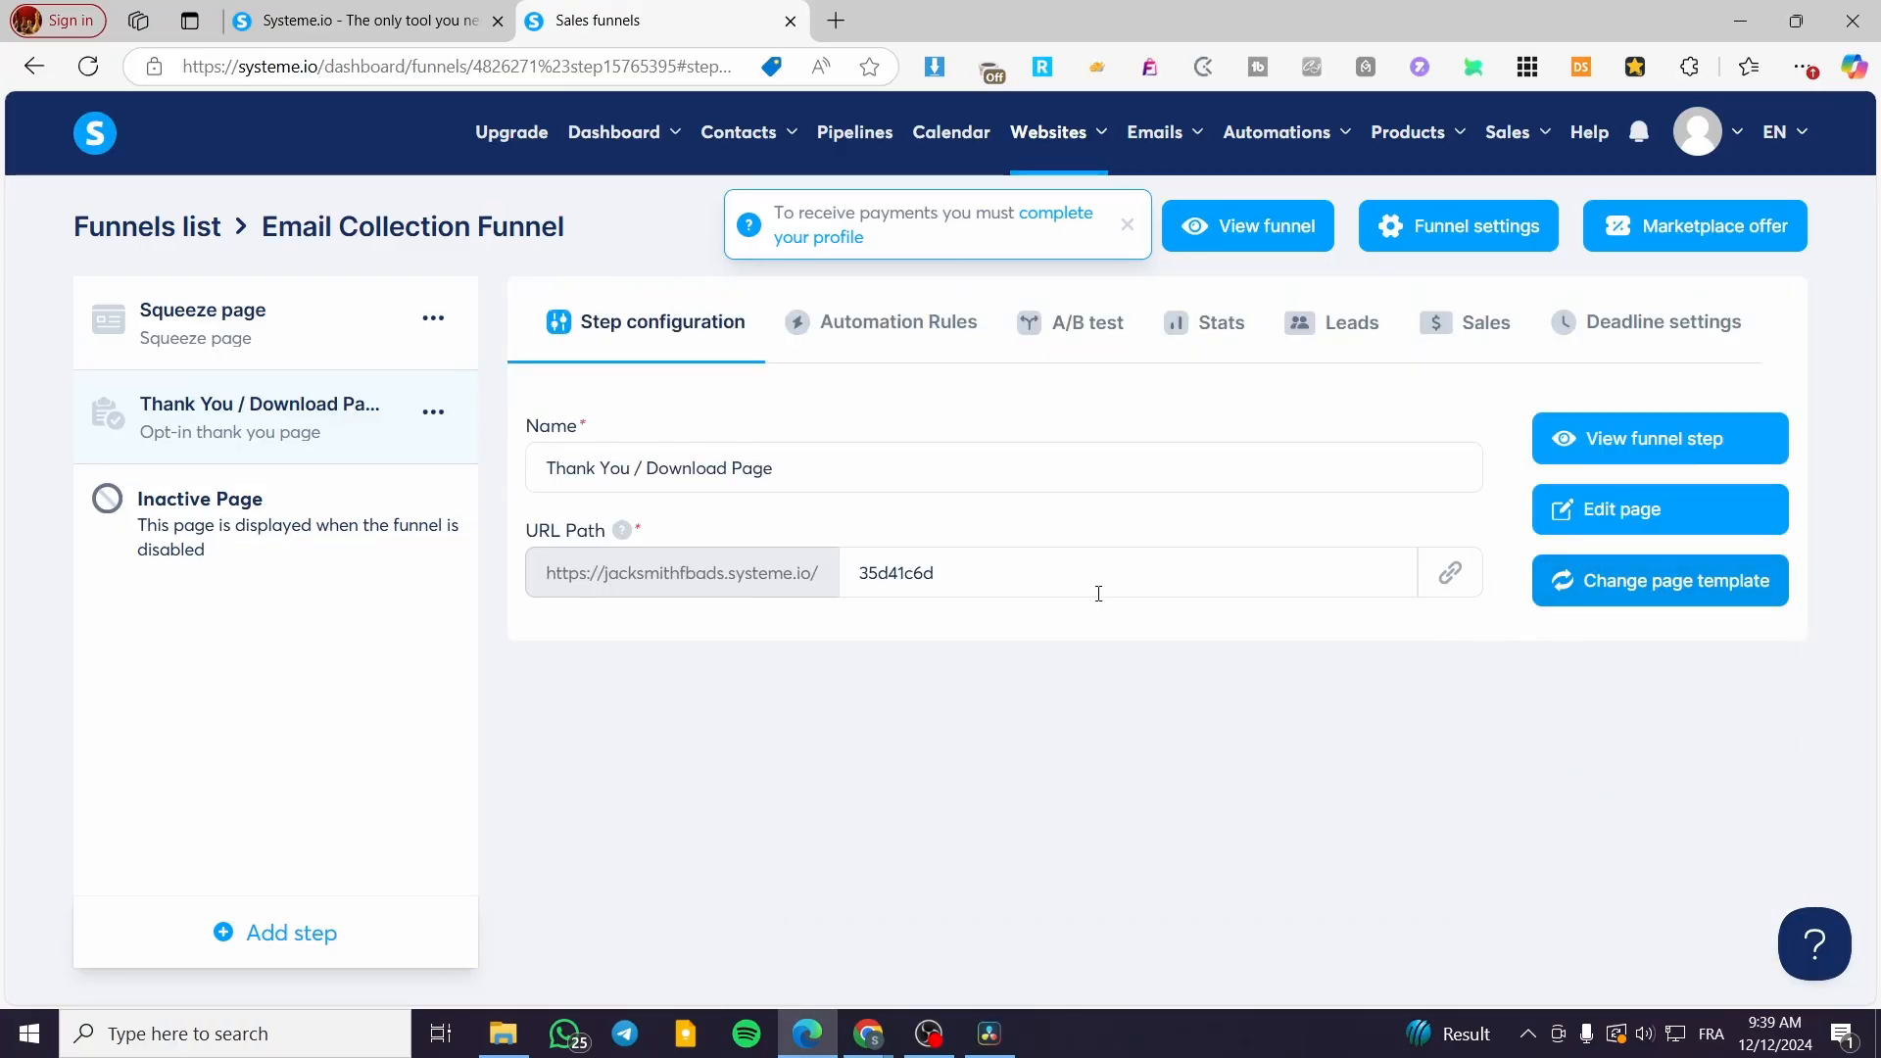
Step: Change the Thank You step's URL path to 'thankyou'
drag(945, 573, 840, 587)
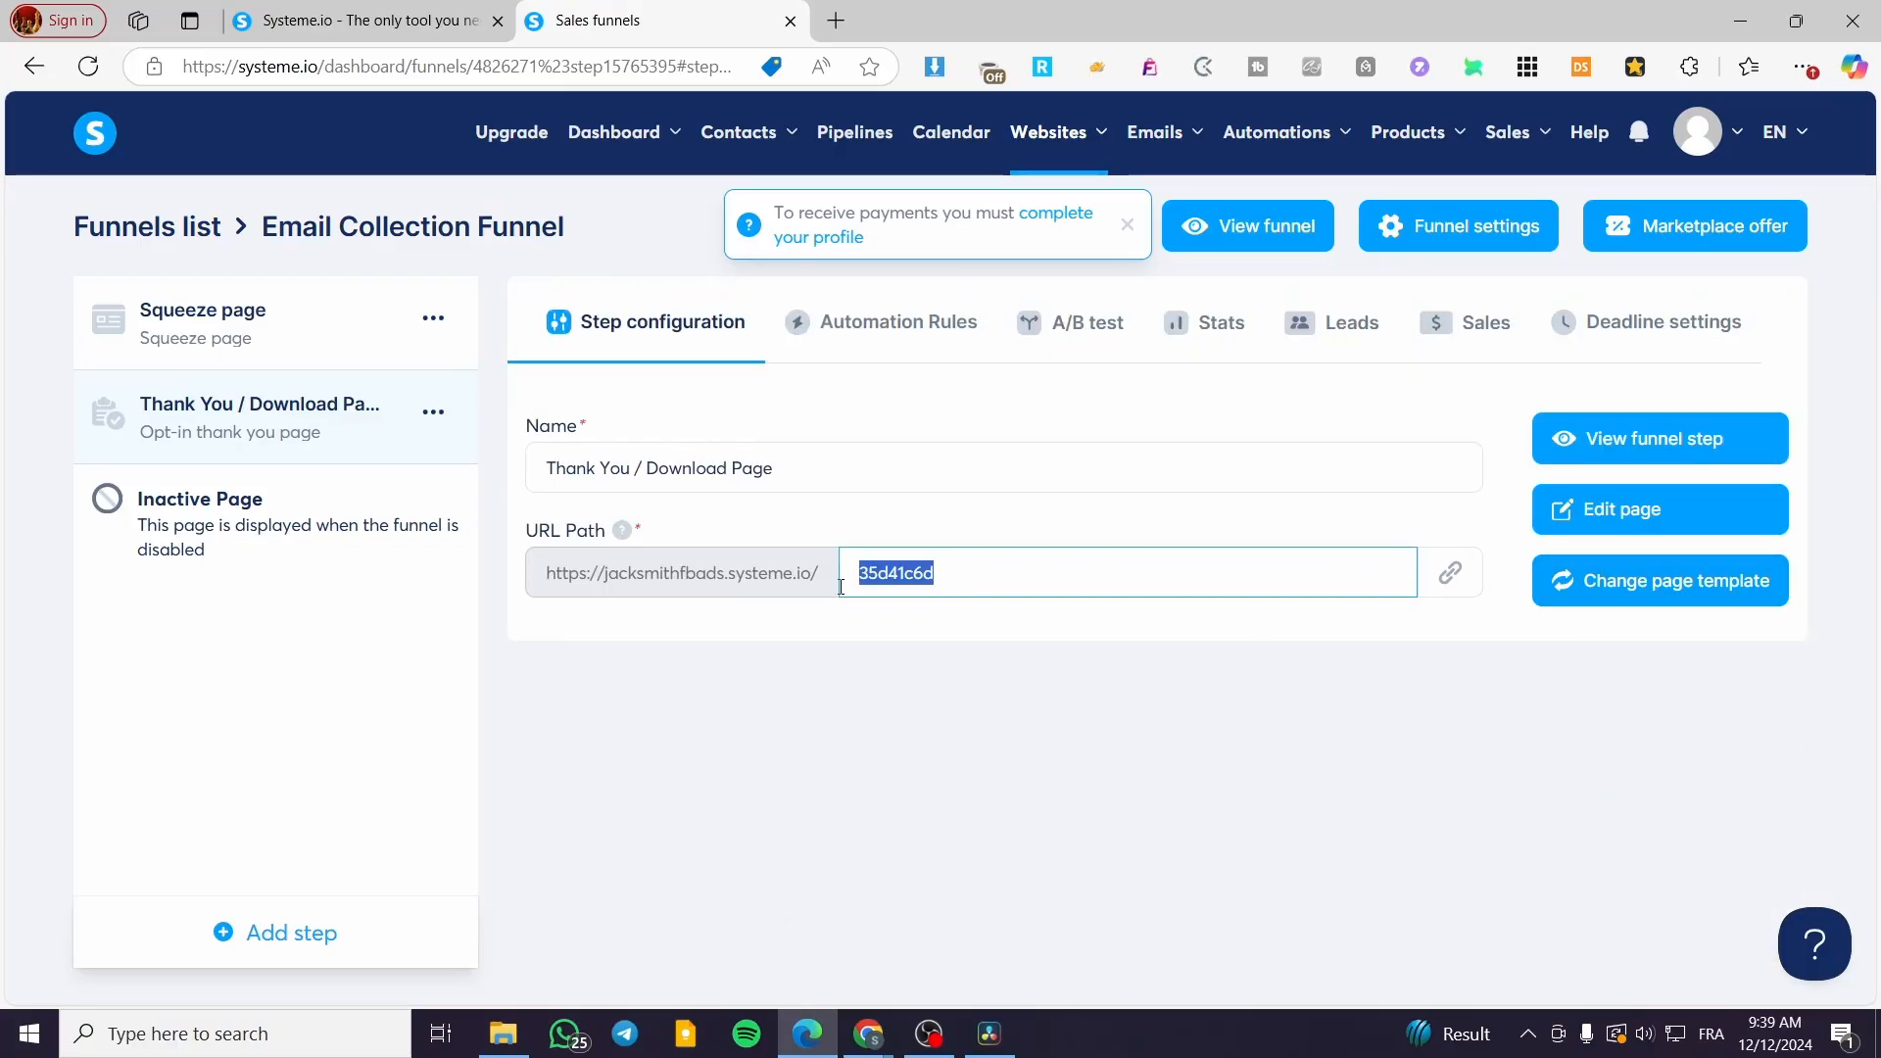
text(Thank You)
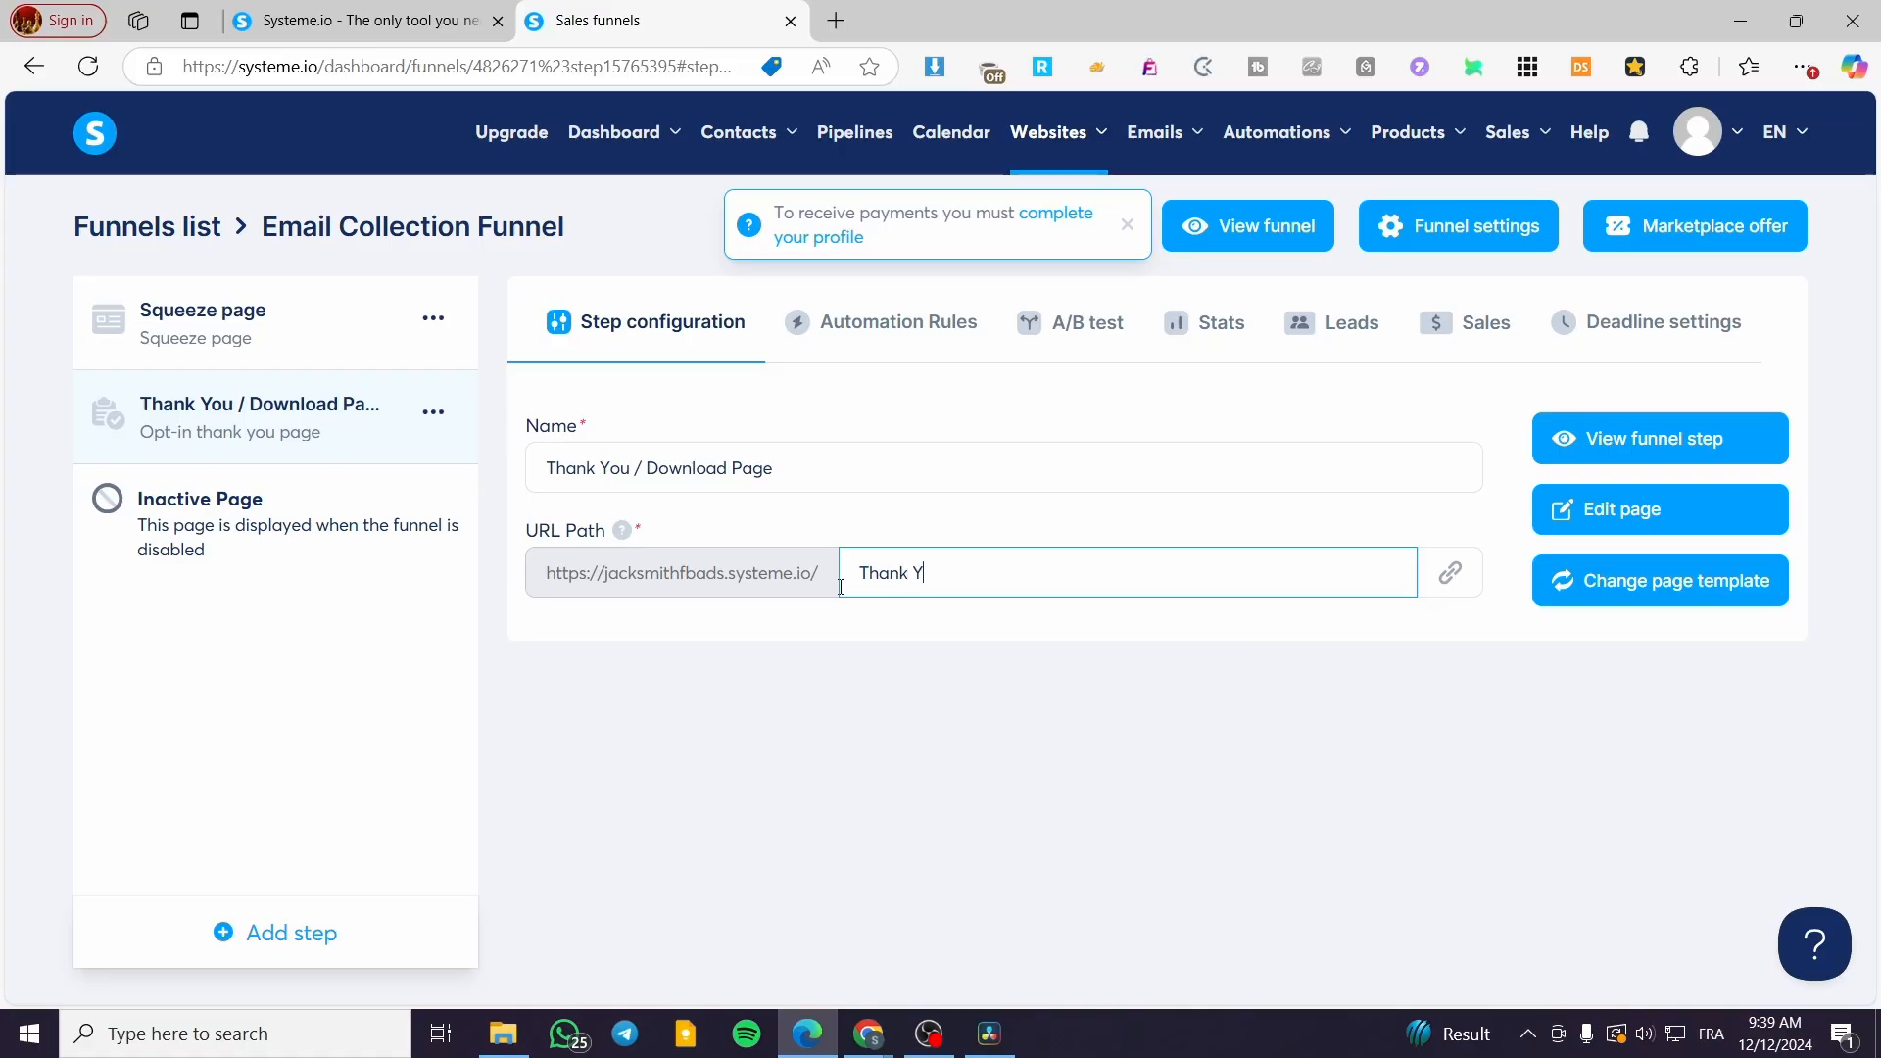
key(ctrl+BackSpace)
key(ctrl+BackSpace)
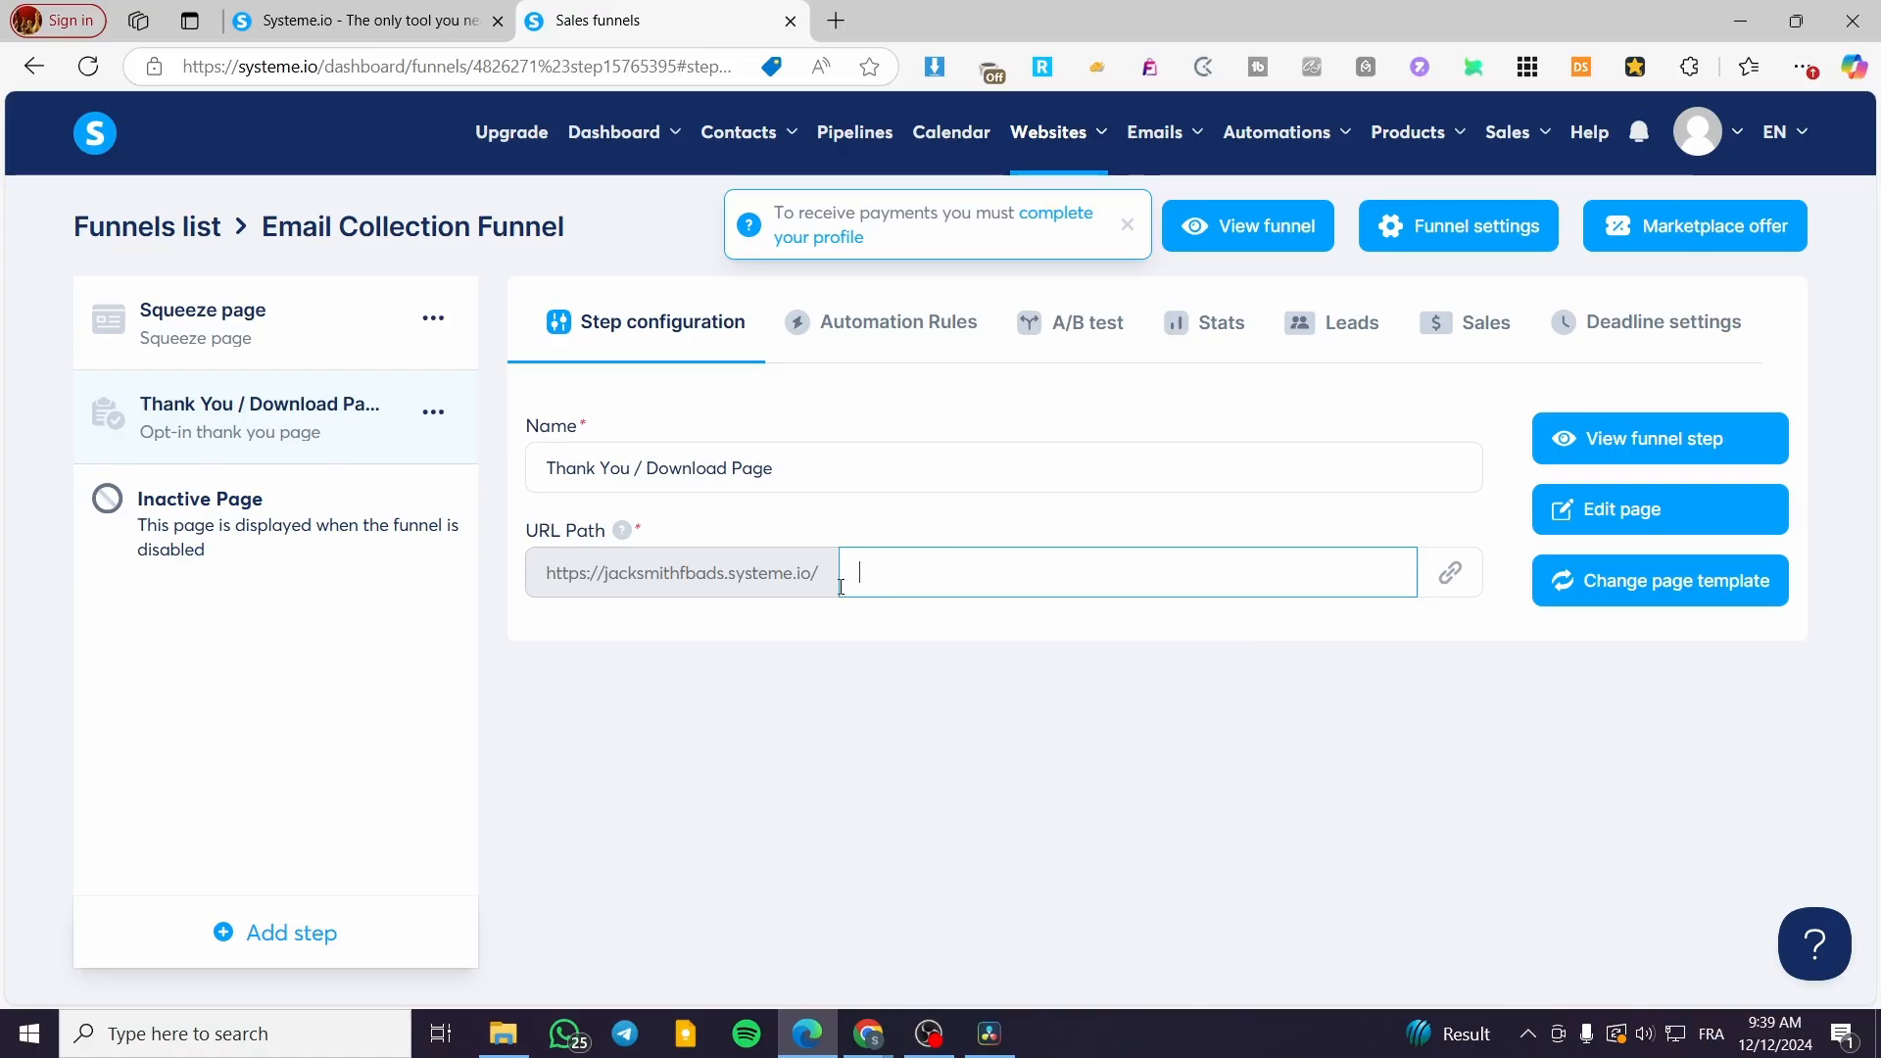
text(thankyou)
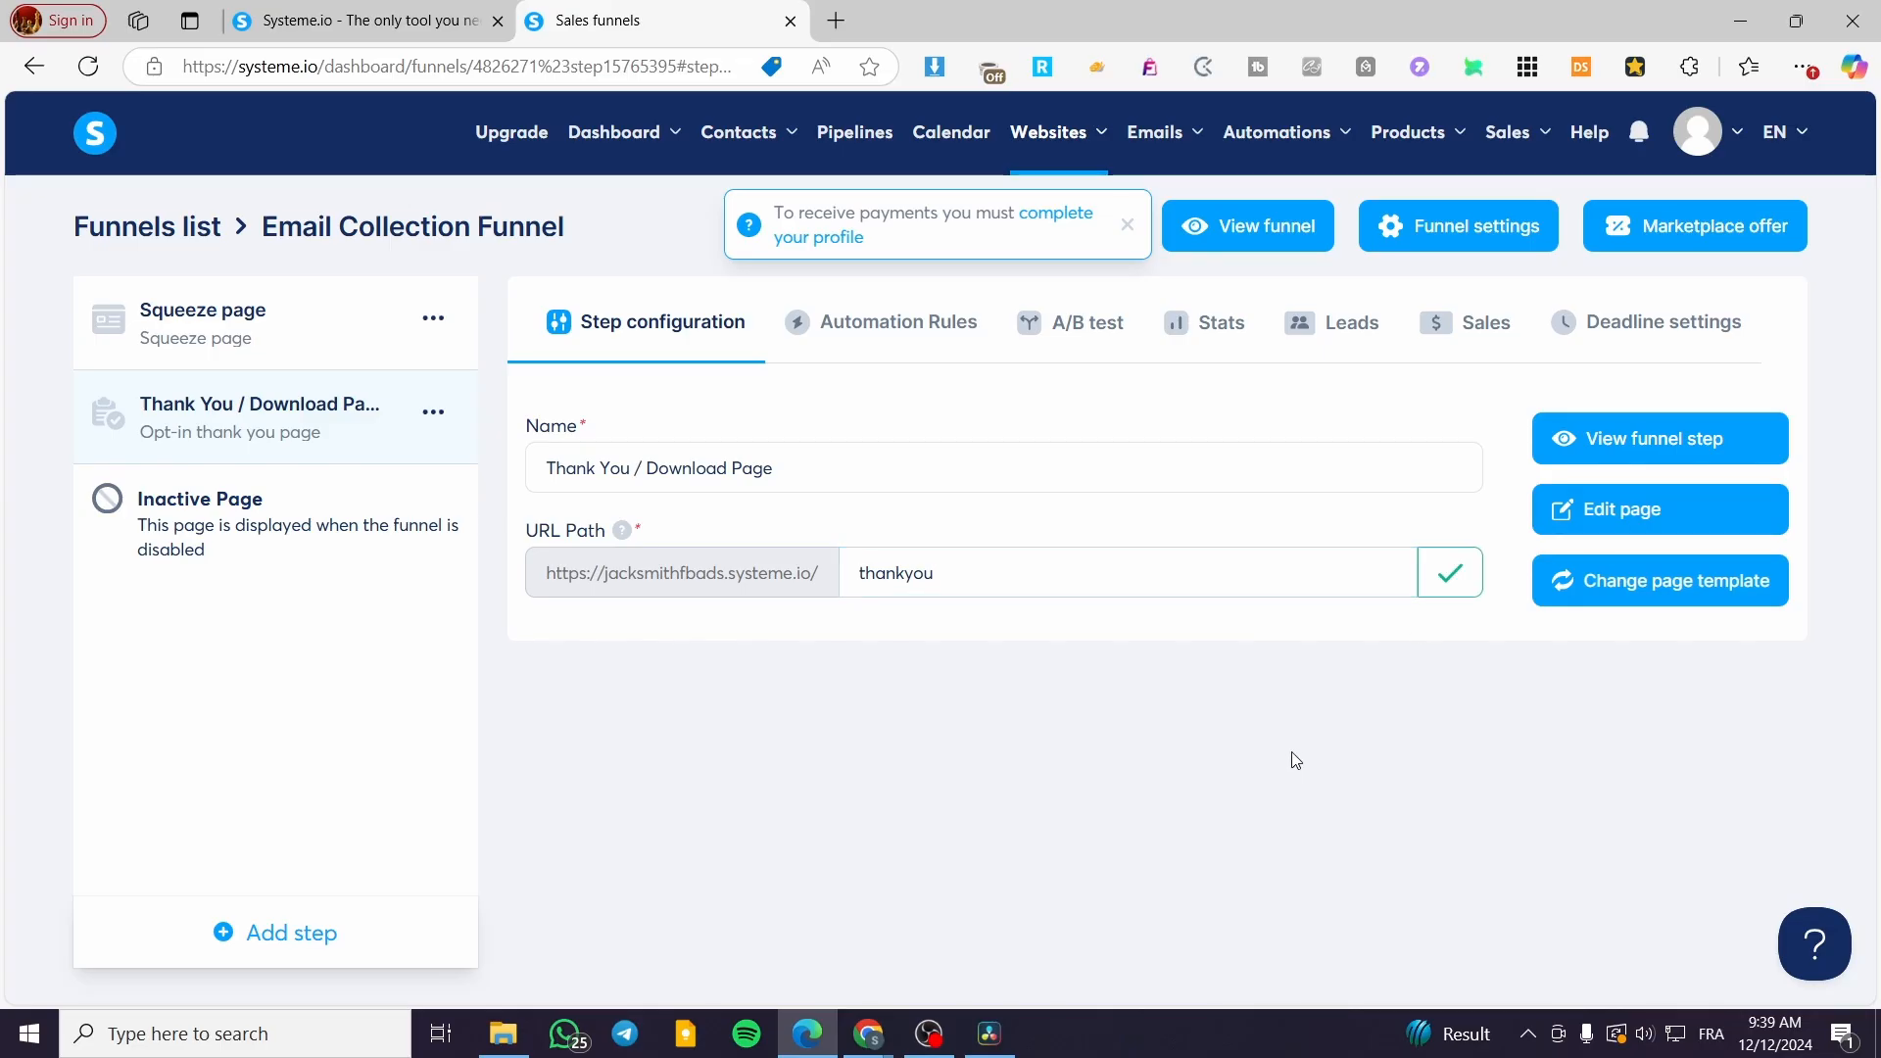
Step: Copy the Squeeze page step's public /newsletter link
click(268, 360)
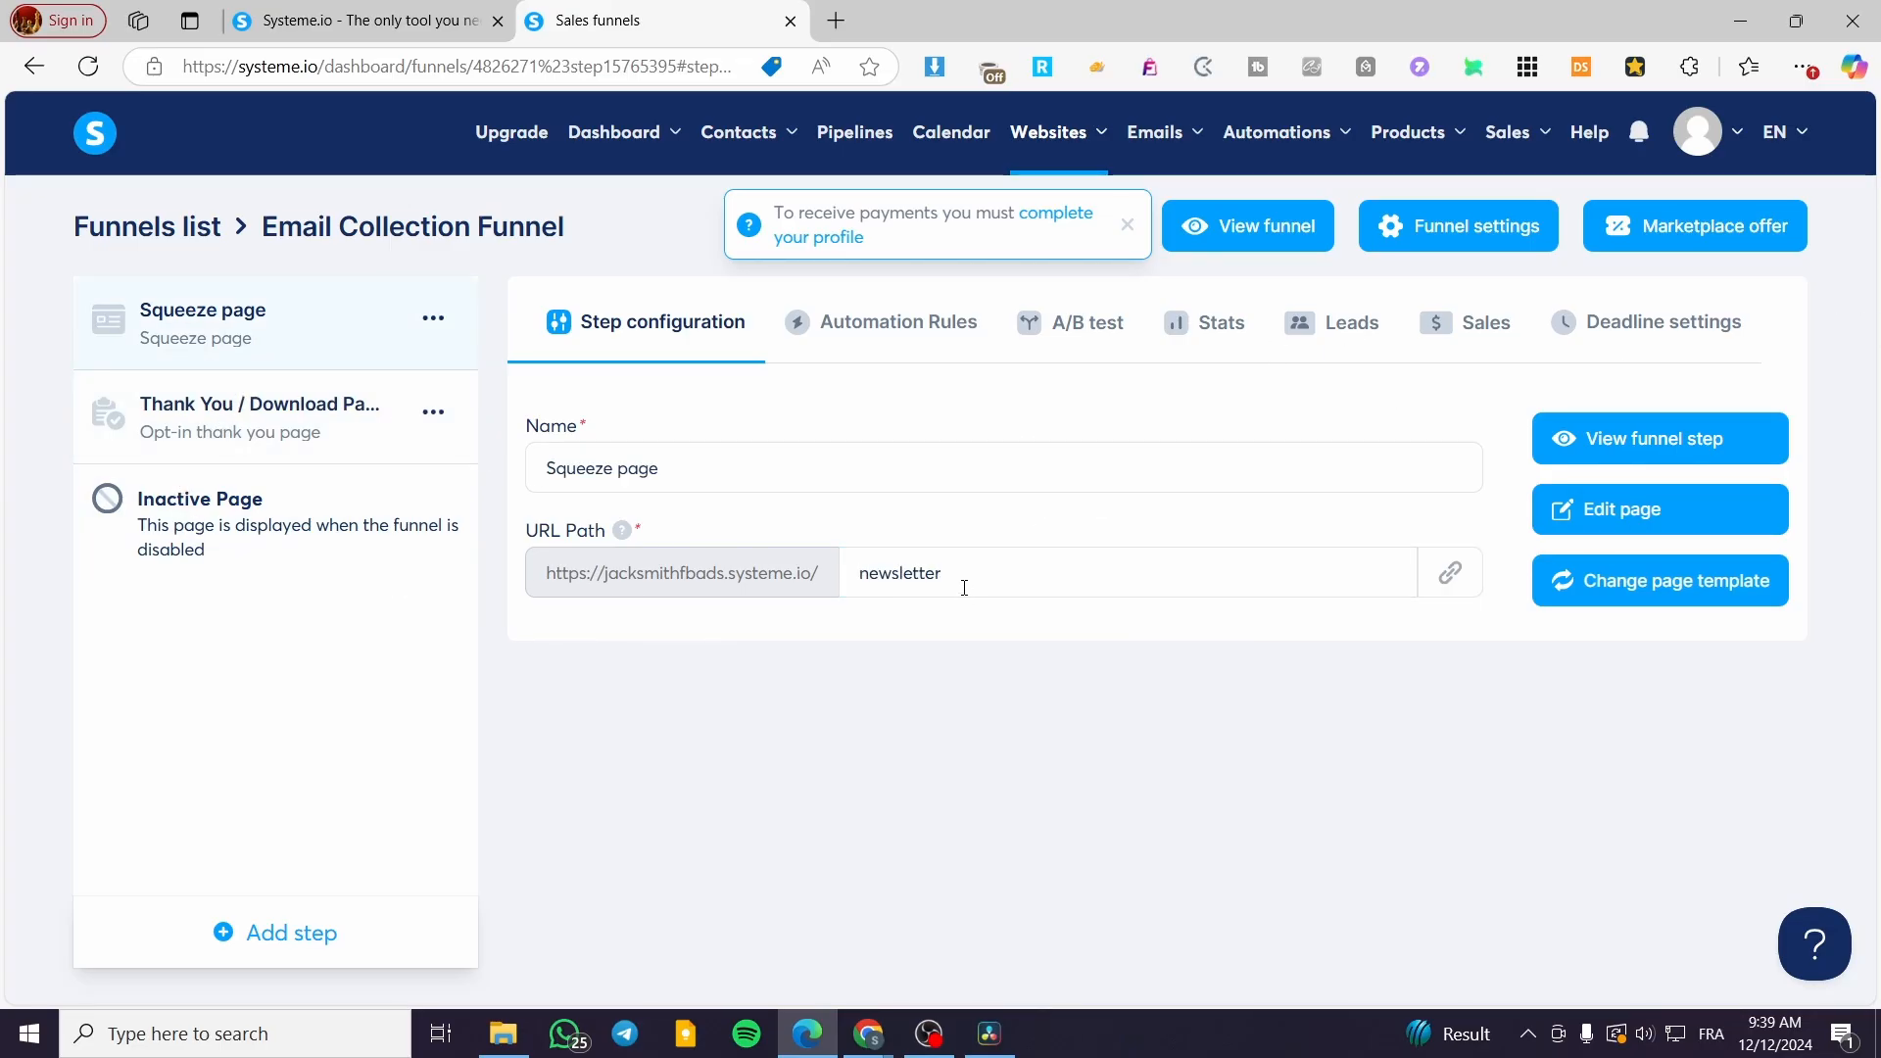
click(1449, 574)
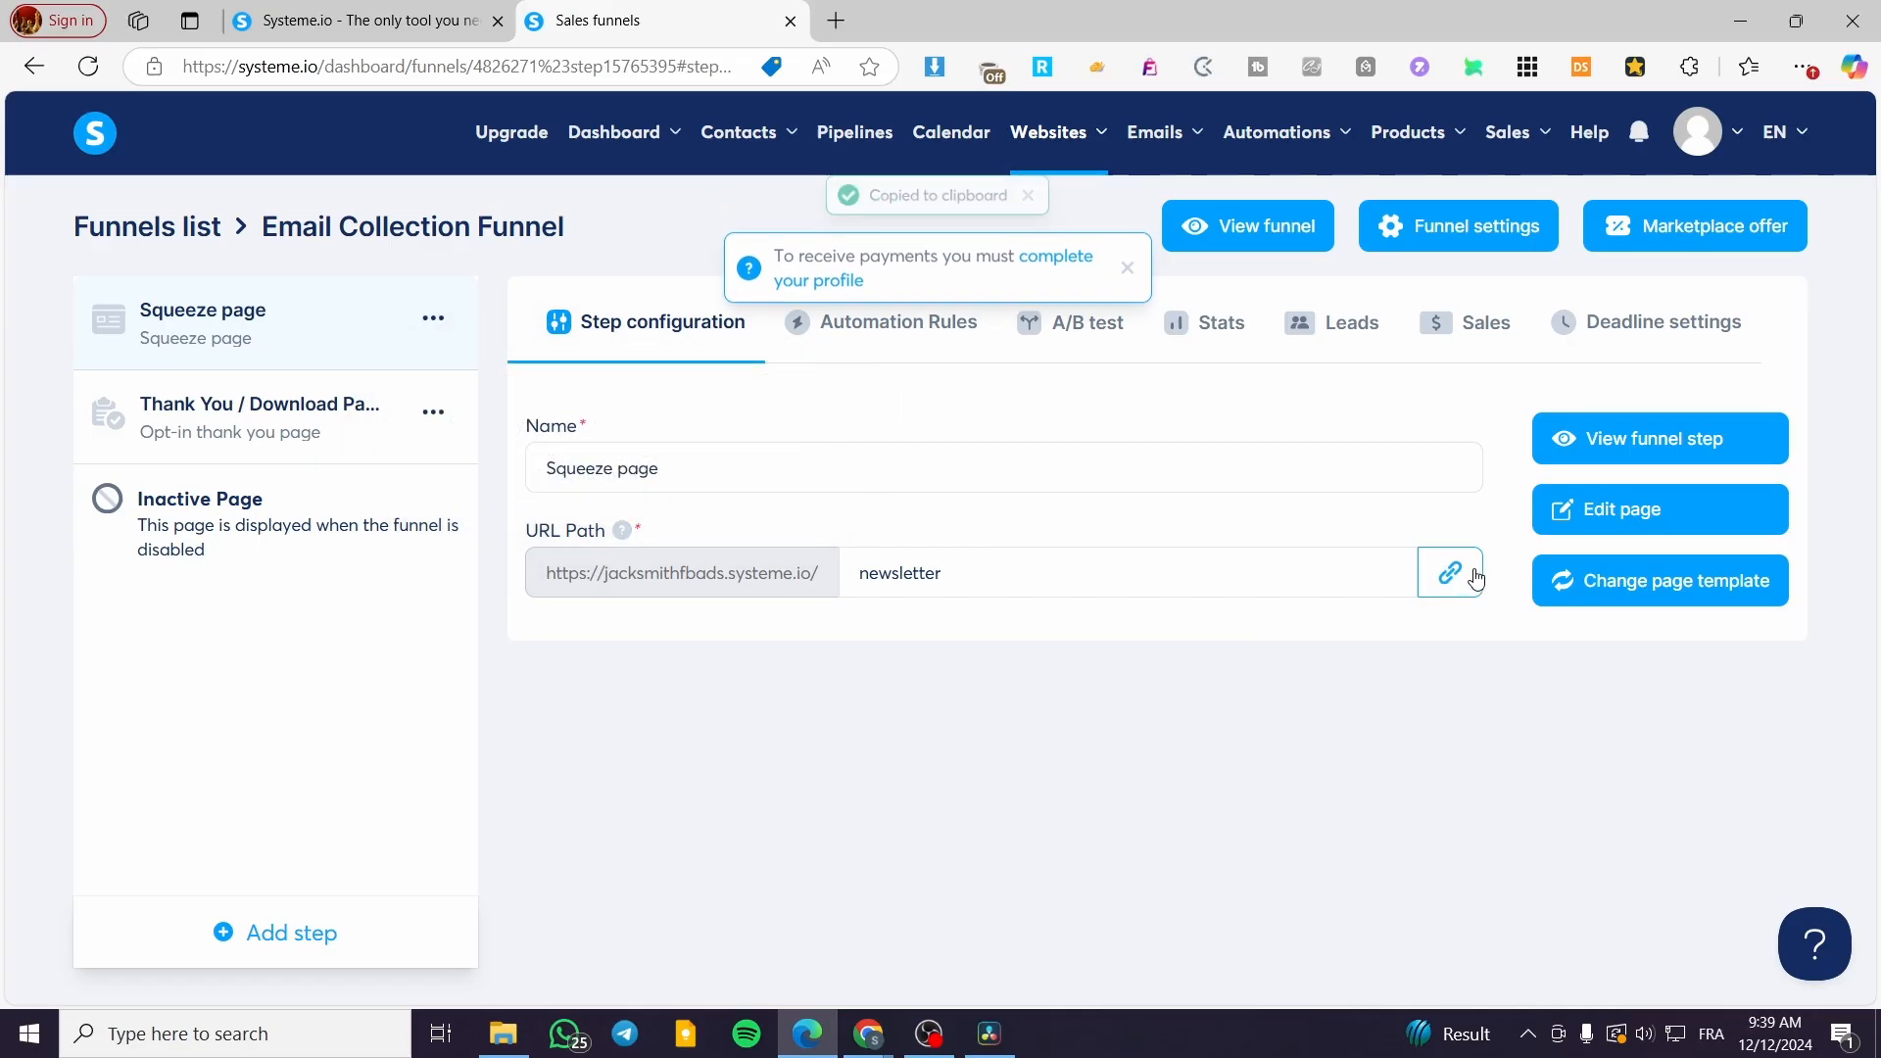
click(836, 21)
Step: Load the copied /newsletter sign-up page in the new browser tab
key(ctrl+v)
key(Return)
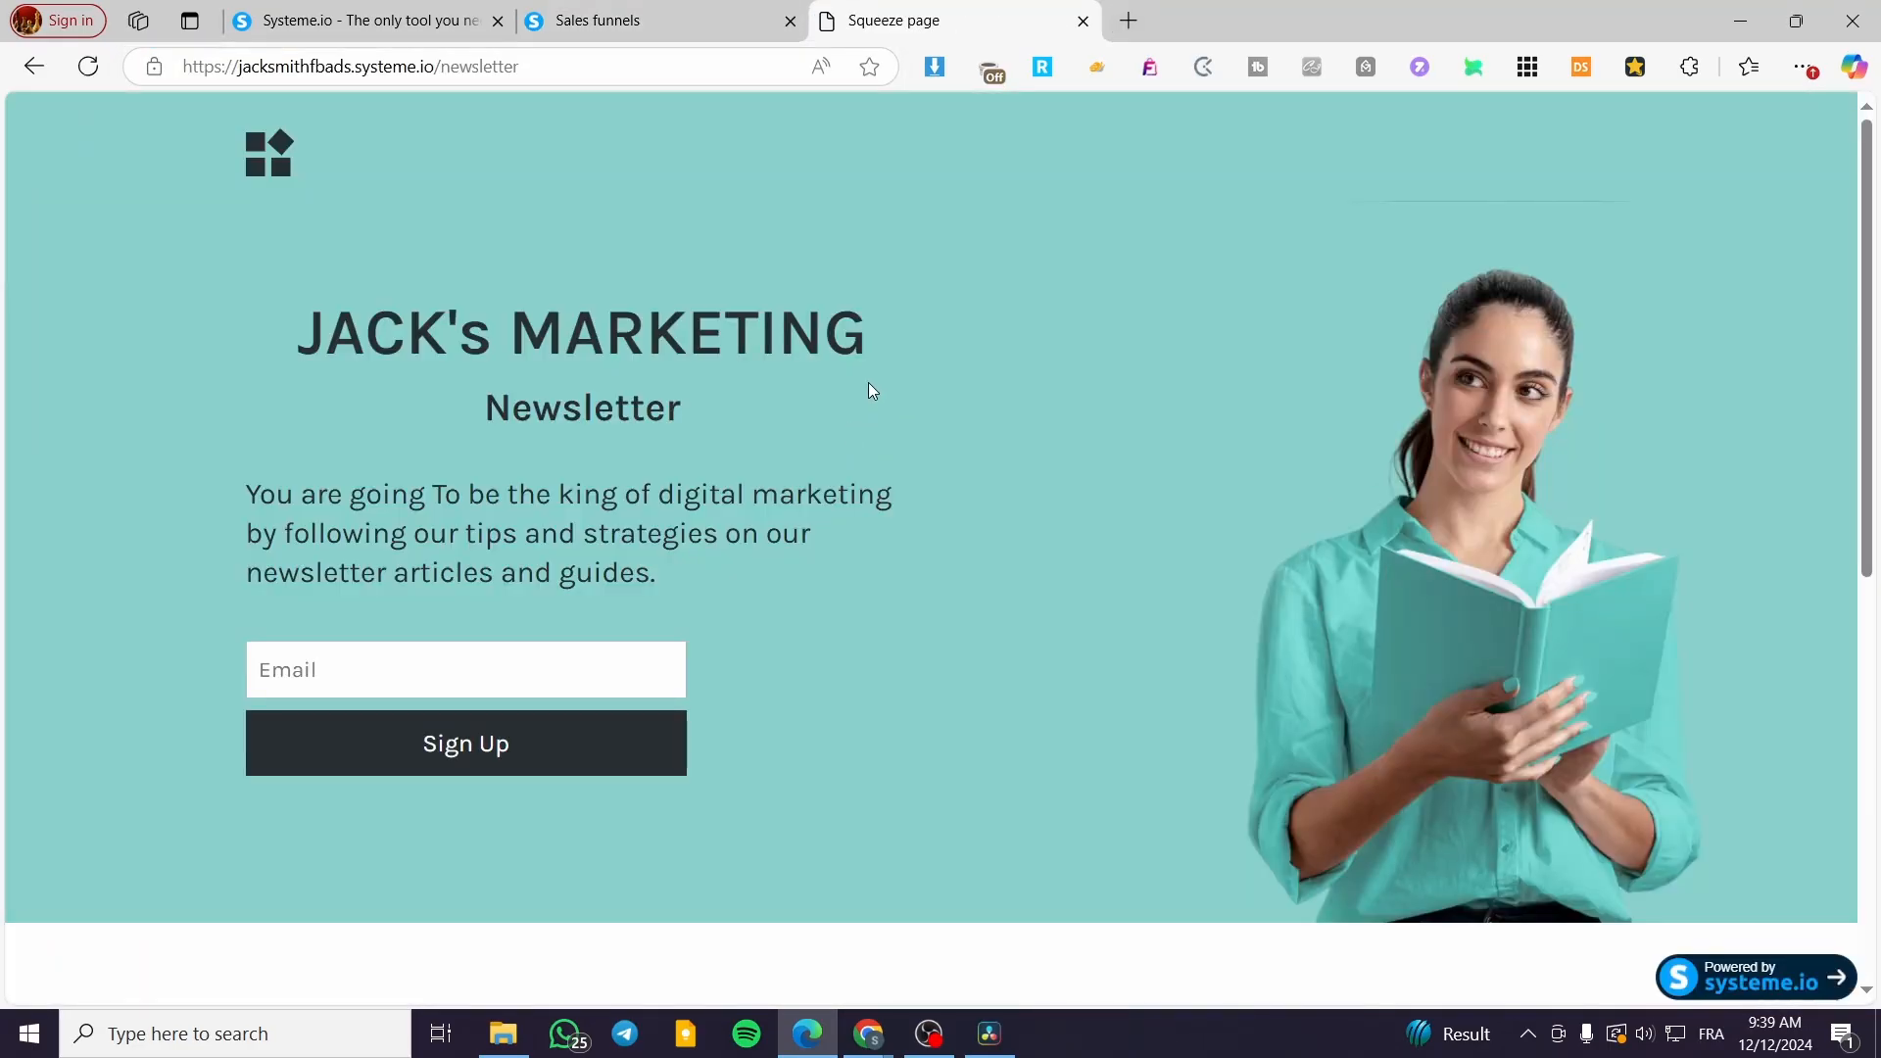
scroll(1260, 702, down, 8)
scroll(420, 621, up, 8)
Step: Replace the autofilled email with a test address and submit the sign-up form
click(415, 674)
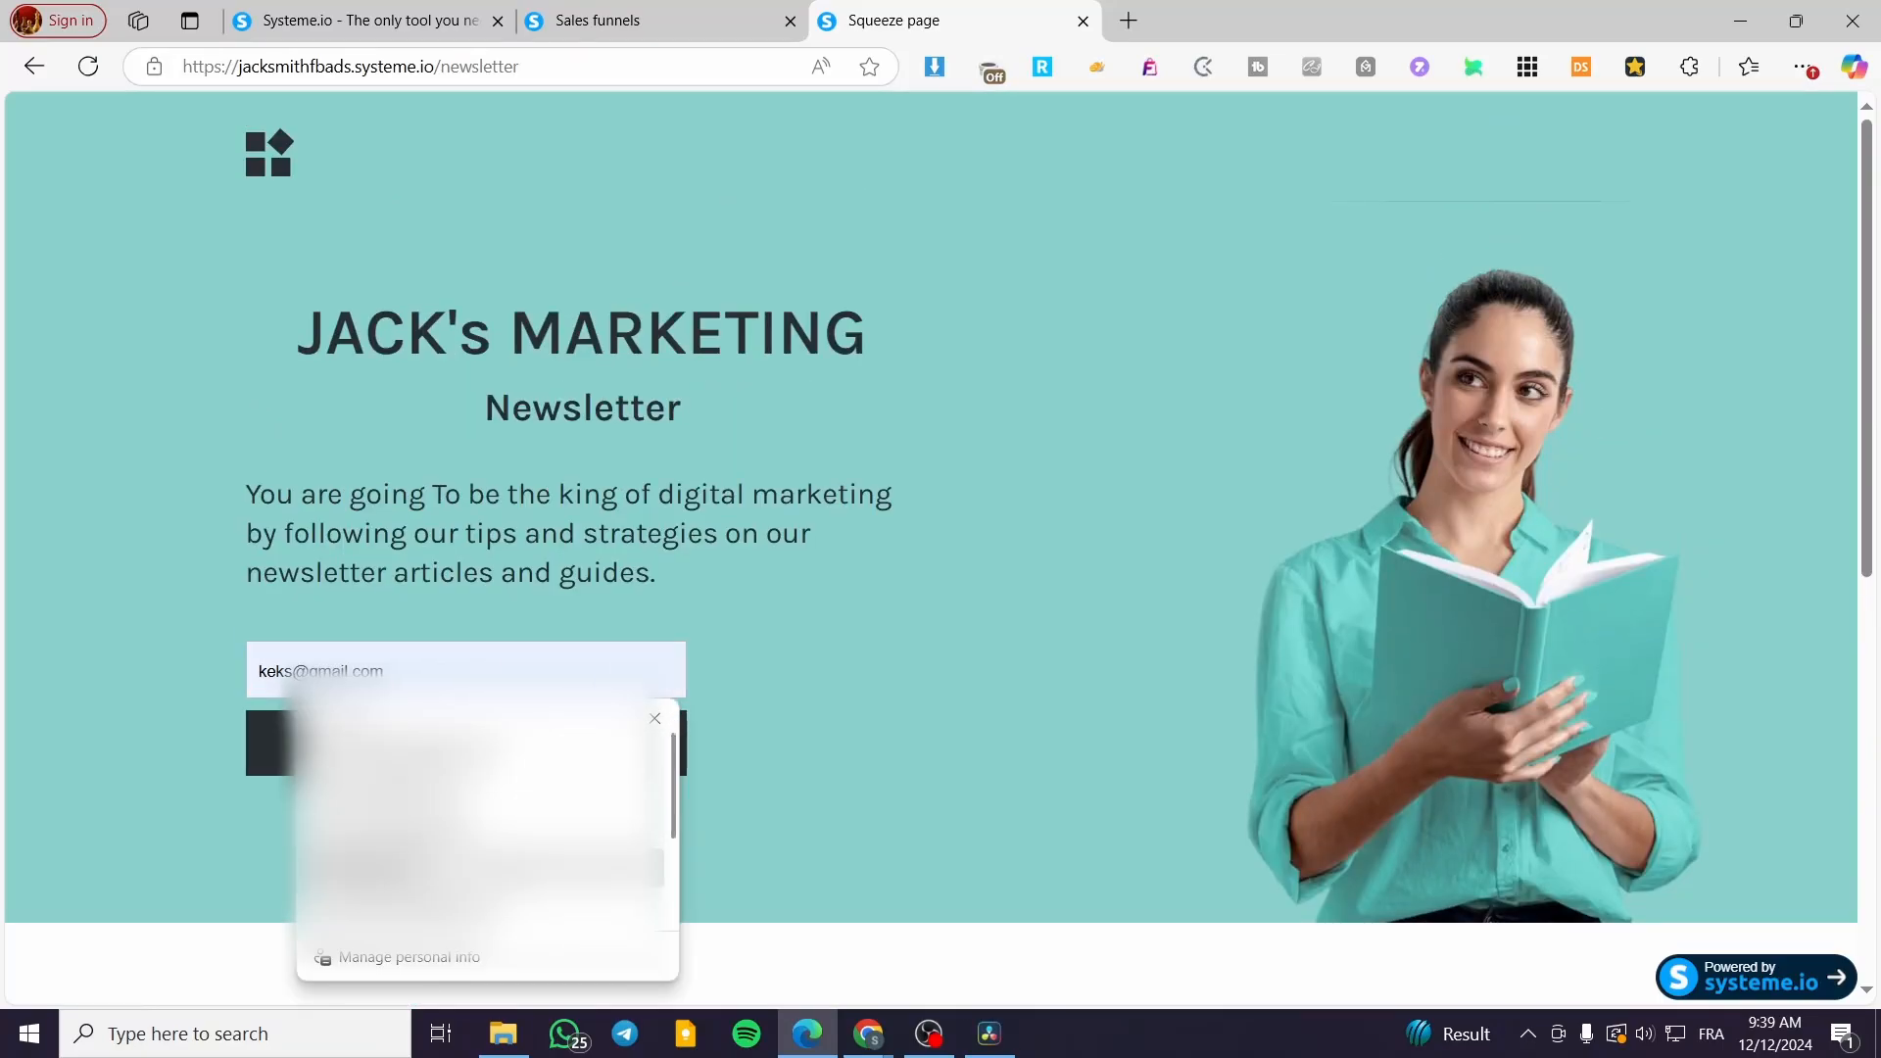
click(315, 839)
click(533, 651)
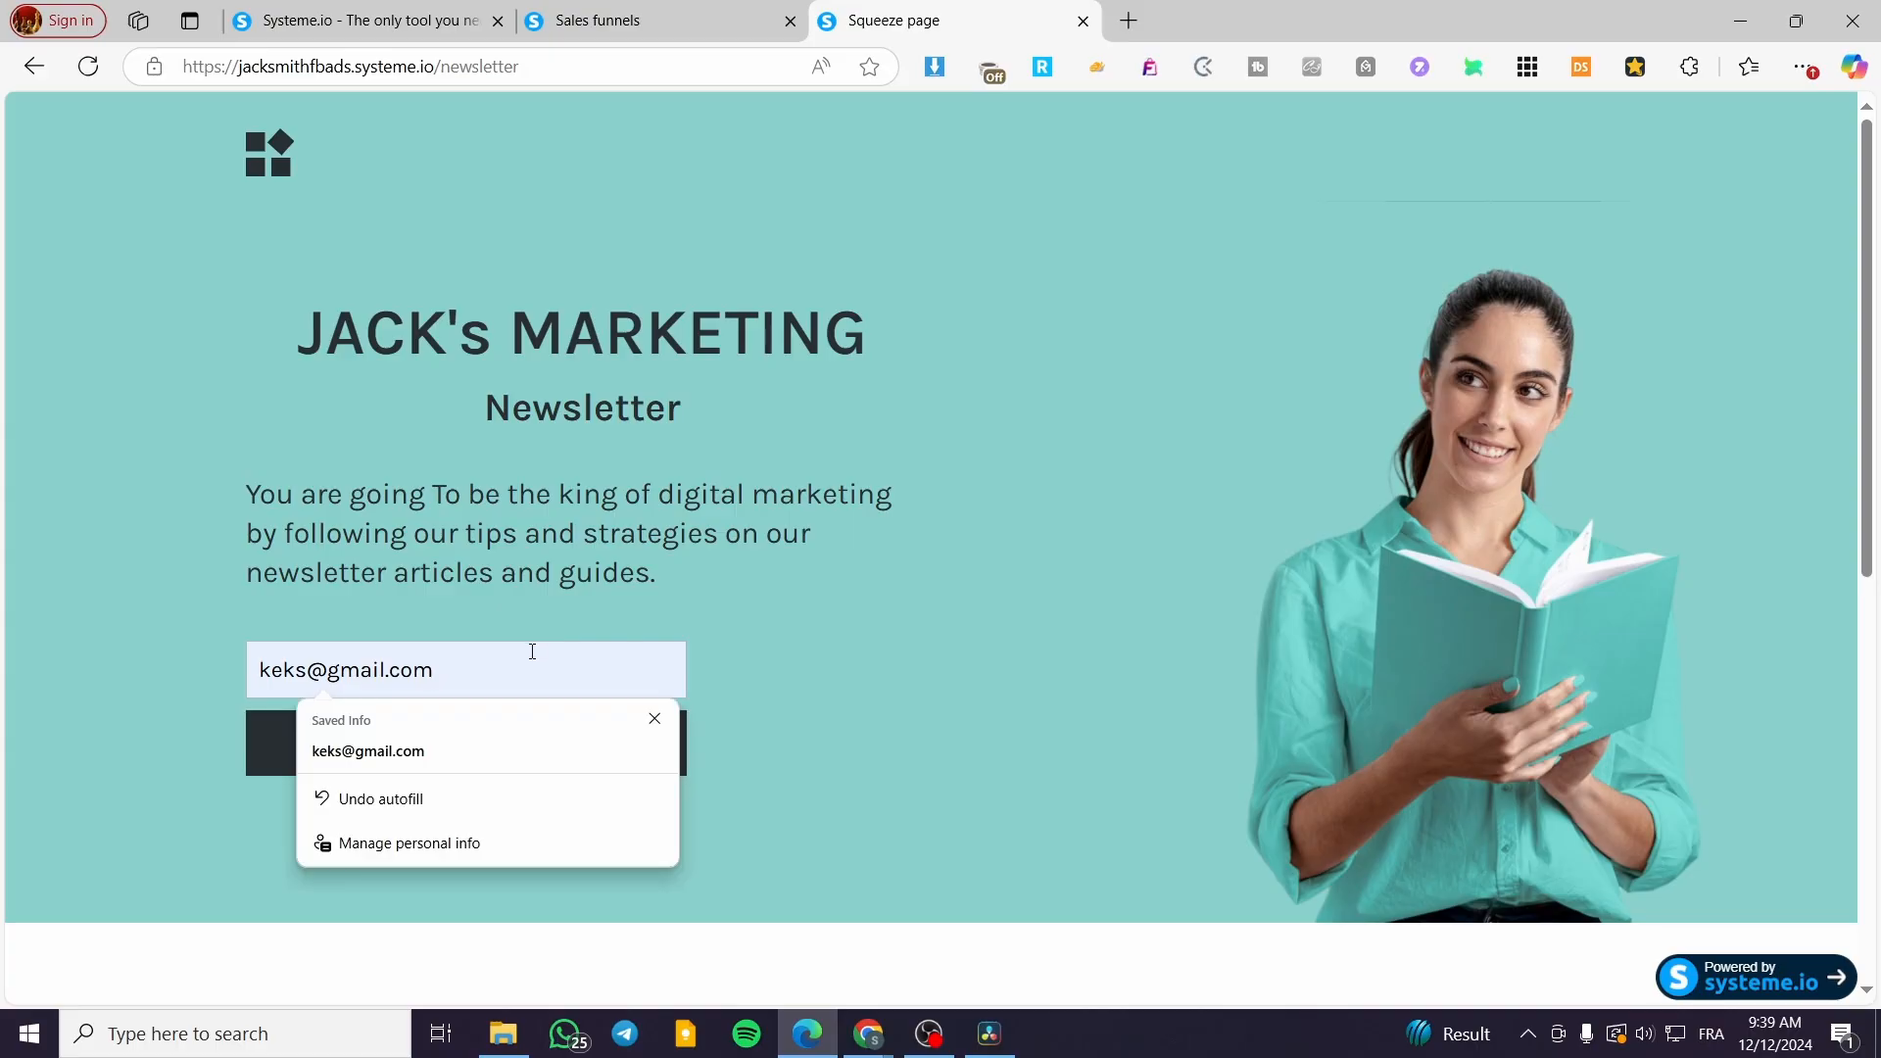
click(694, 744)
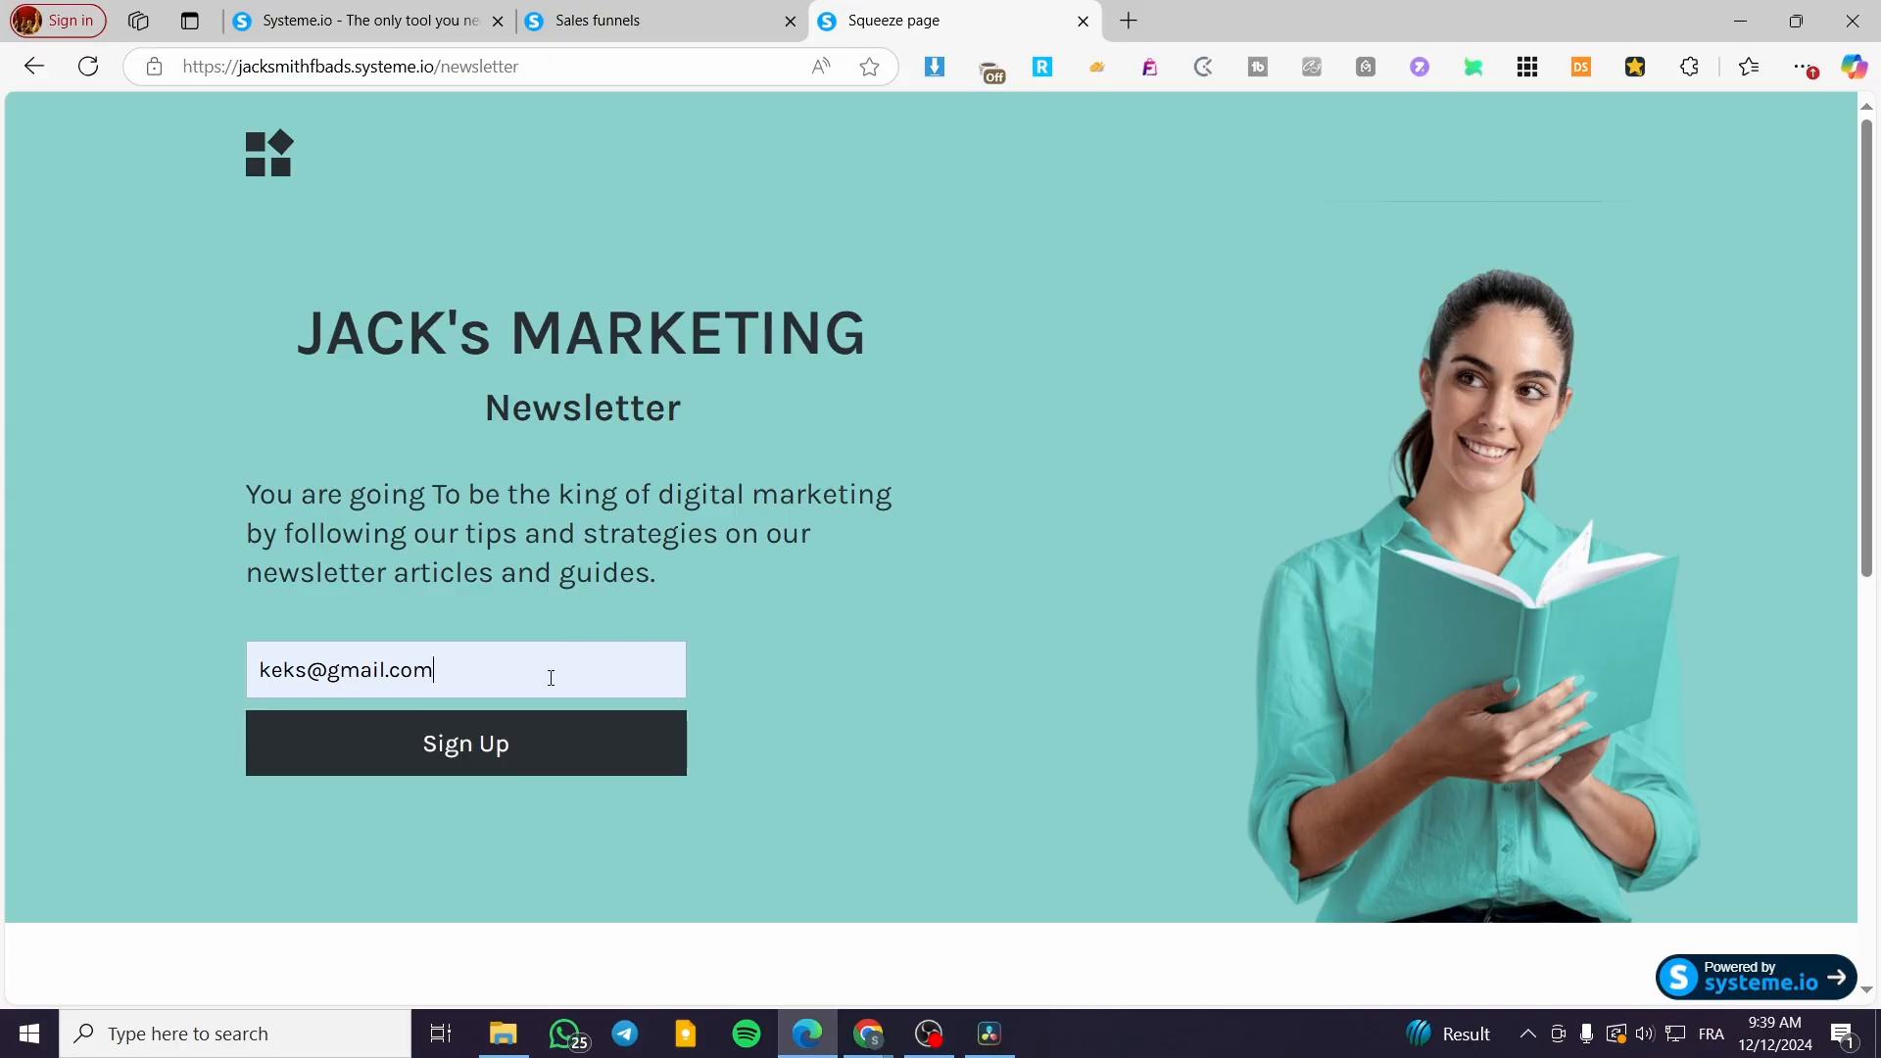
drag(550, 676, 30, 673)
key(BackSpace)
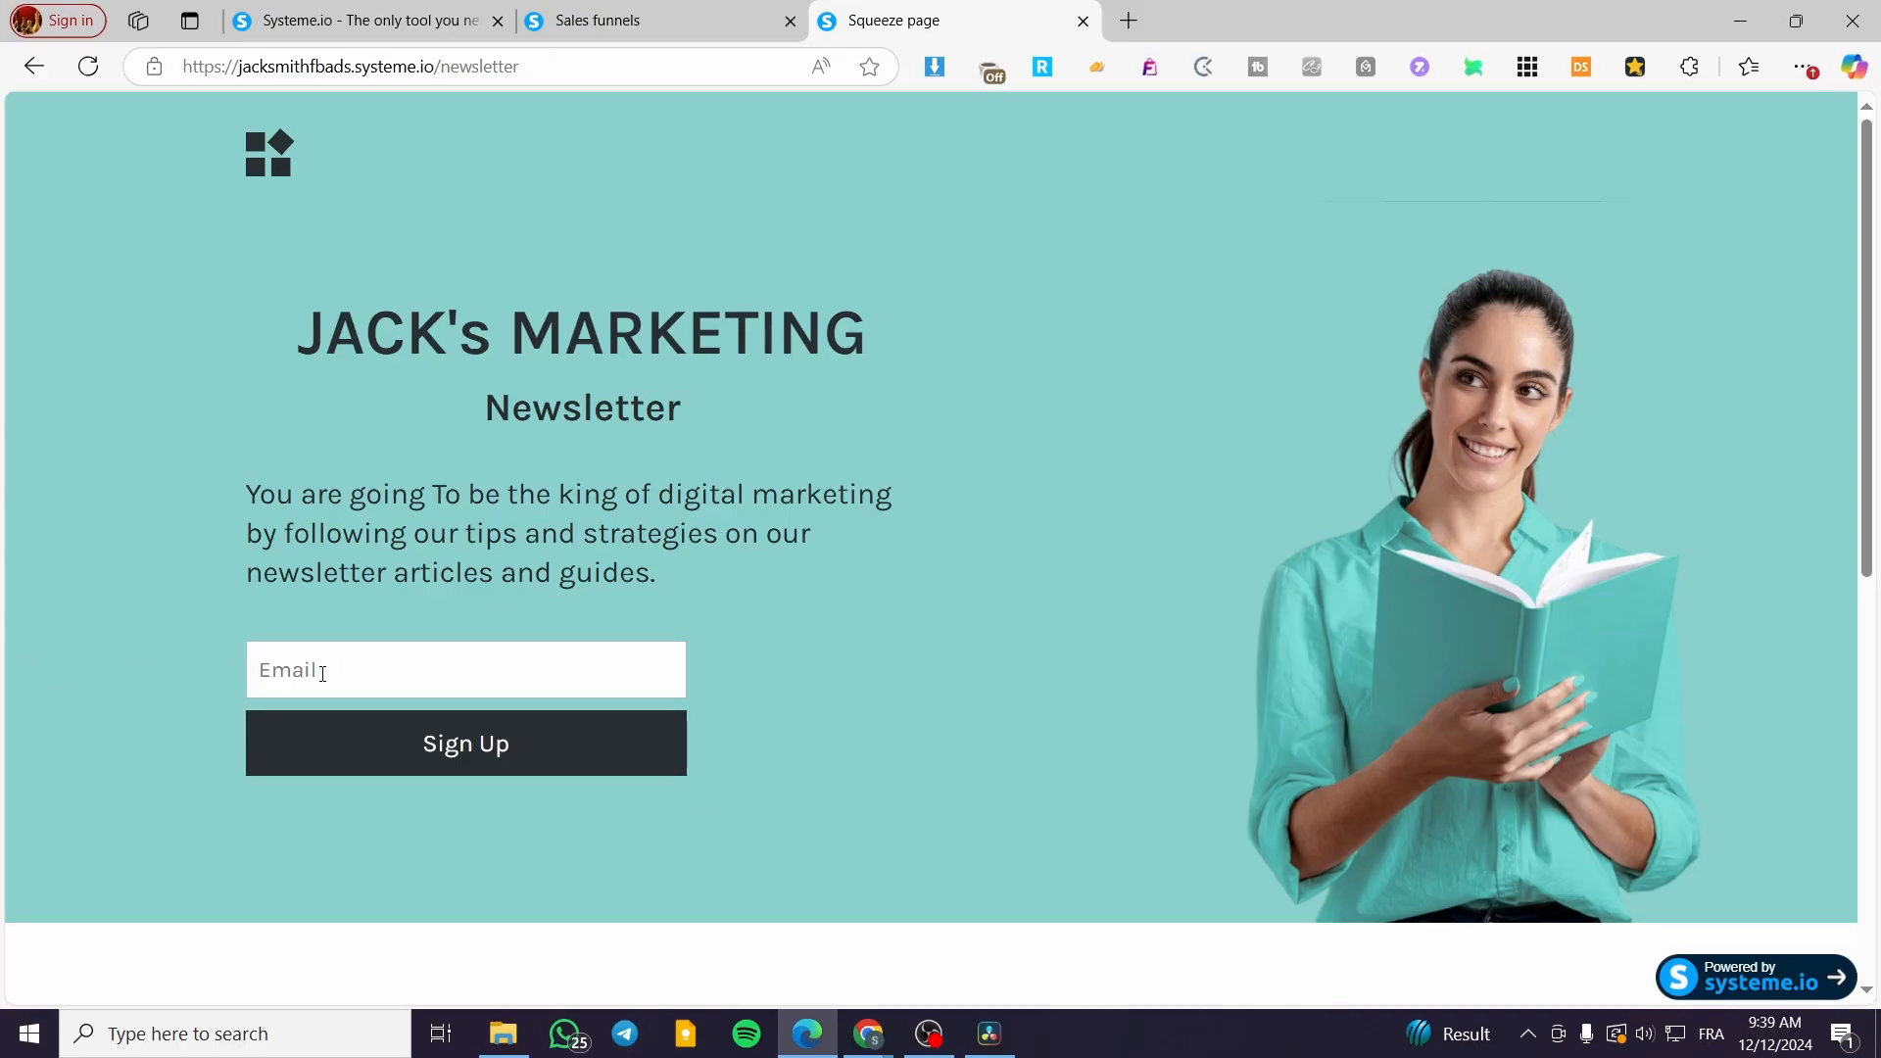
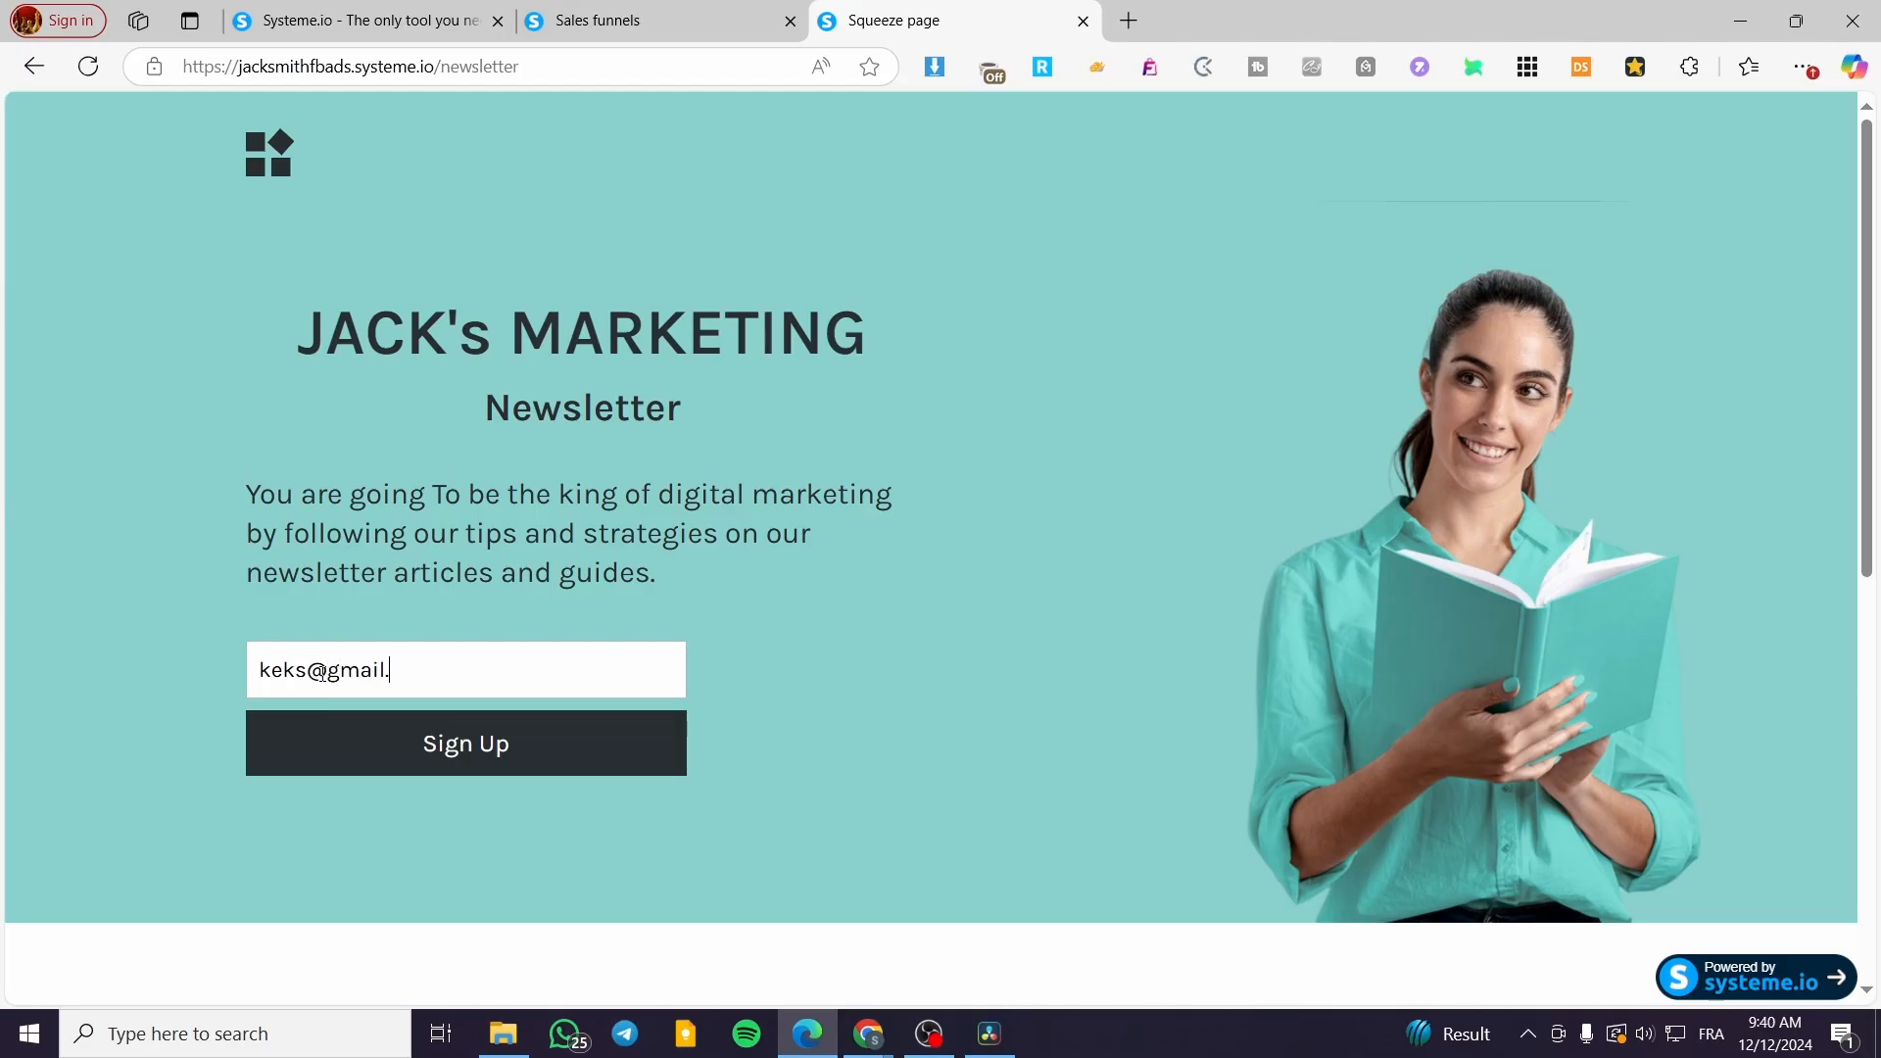
click(504, 743)
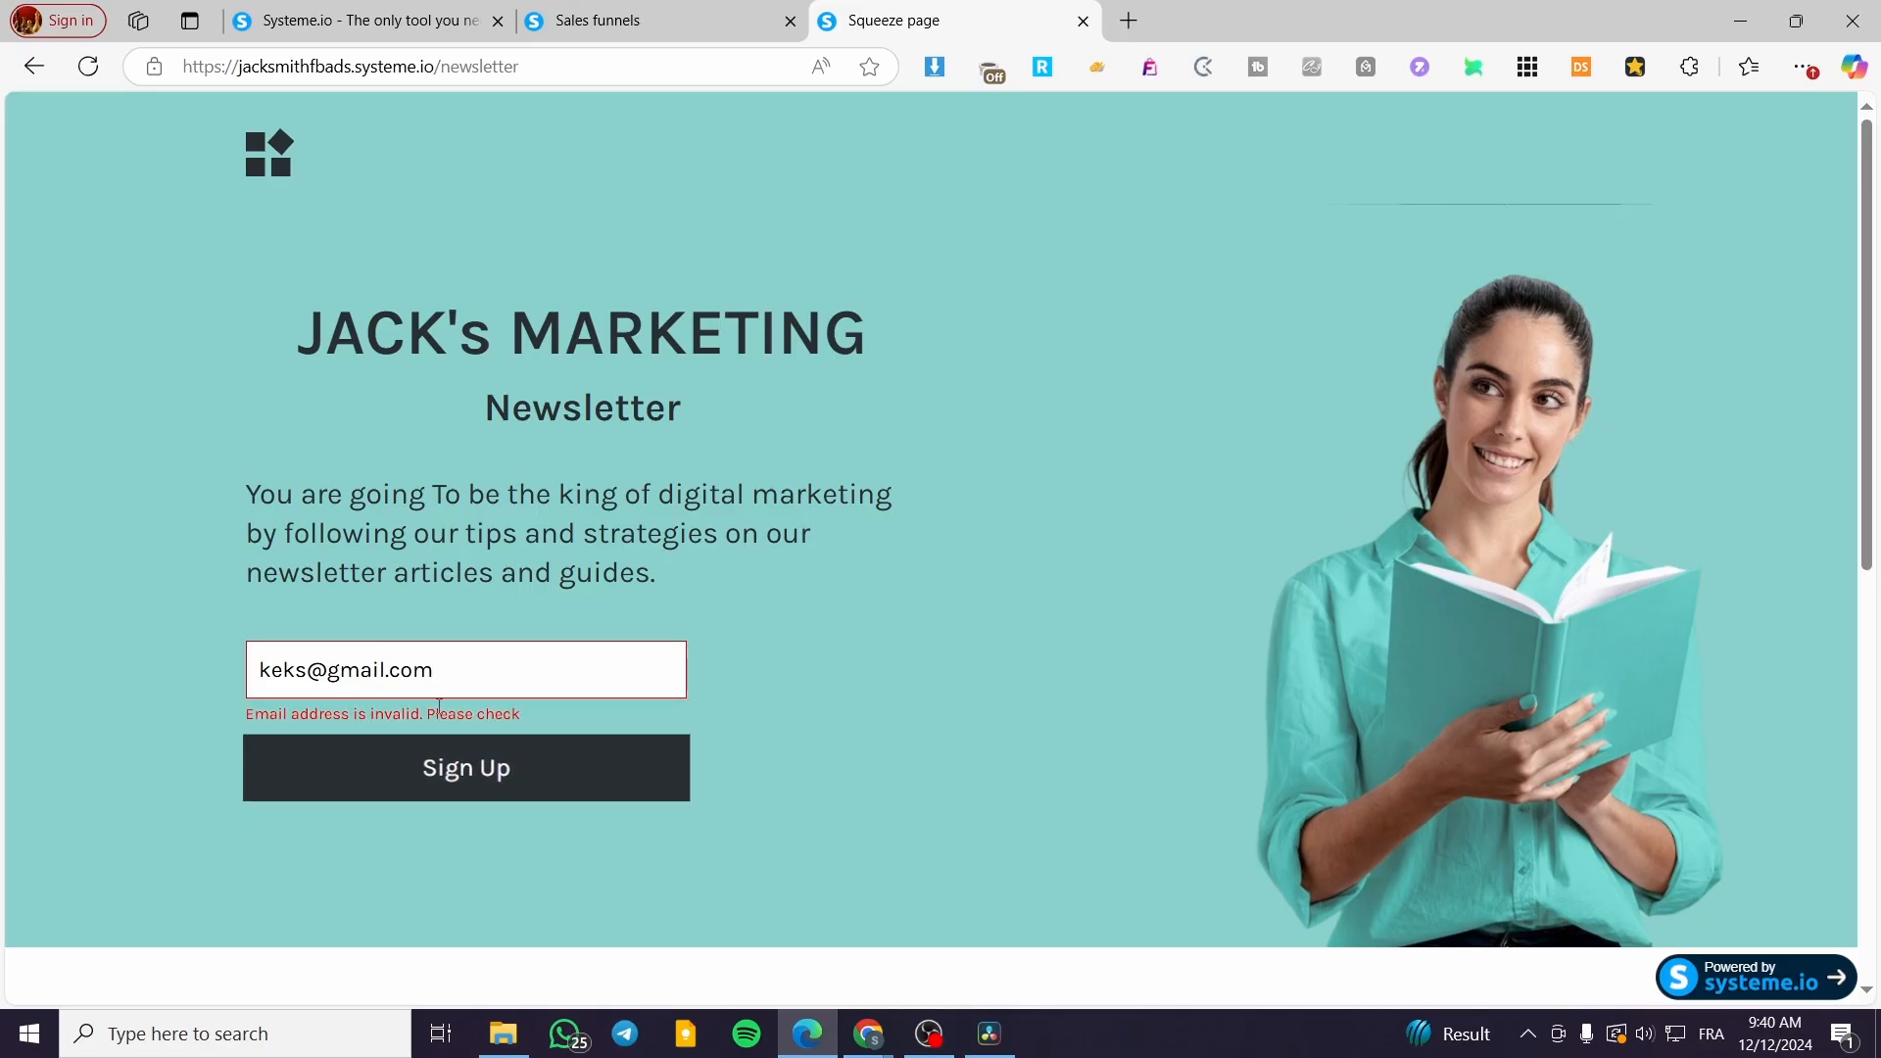
Step: Complete the test email address and resubmit until the Thanks for reaching out! page appears
click(312, 670)
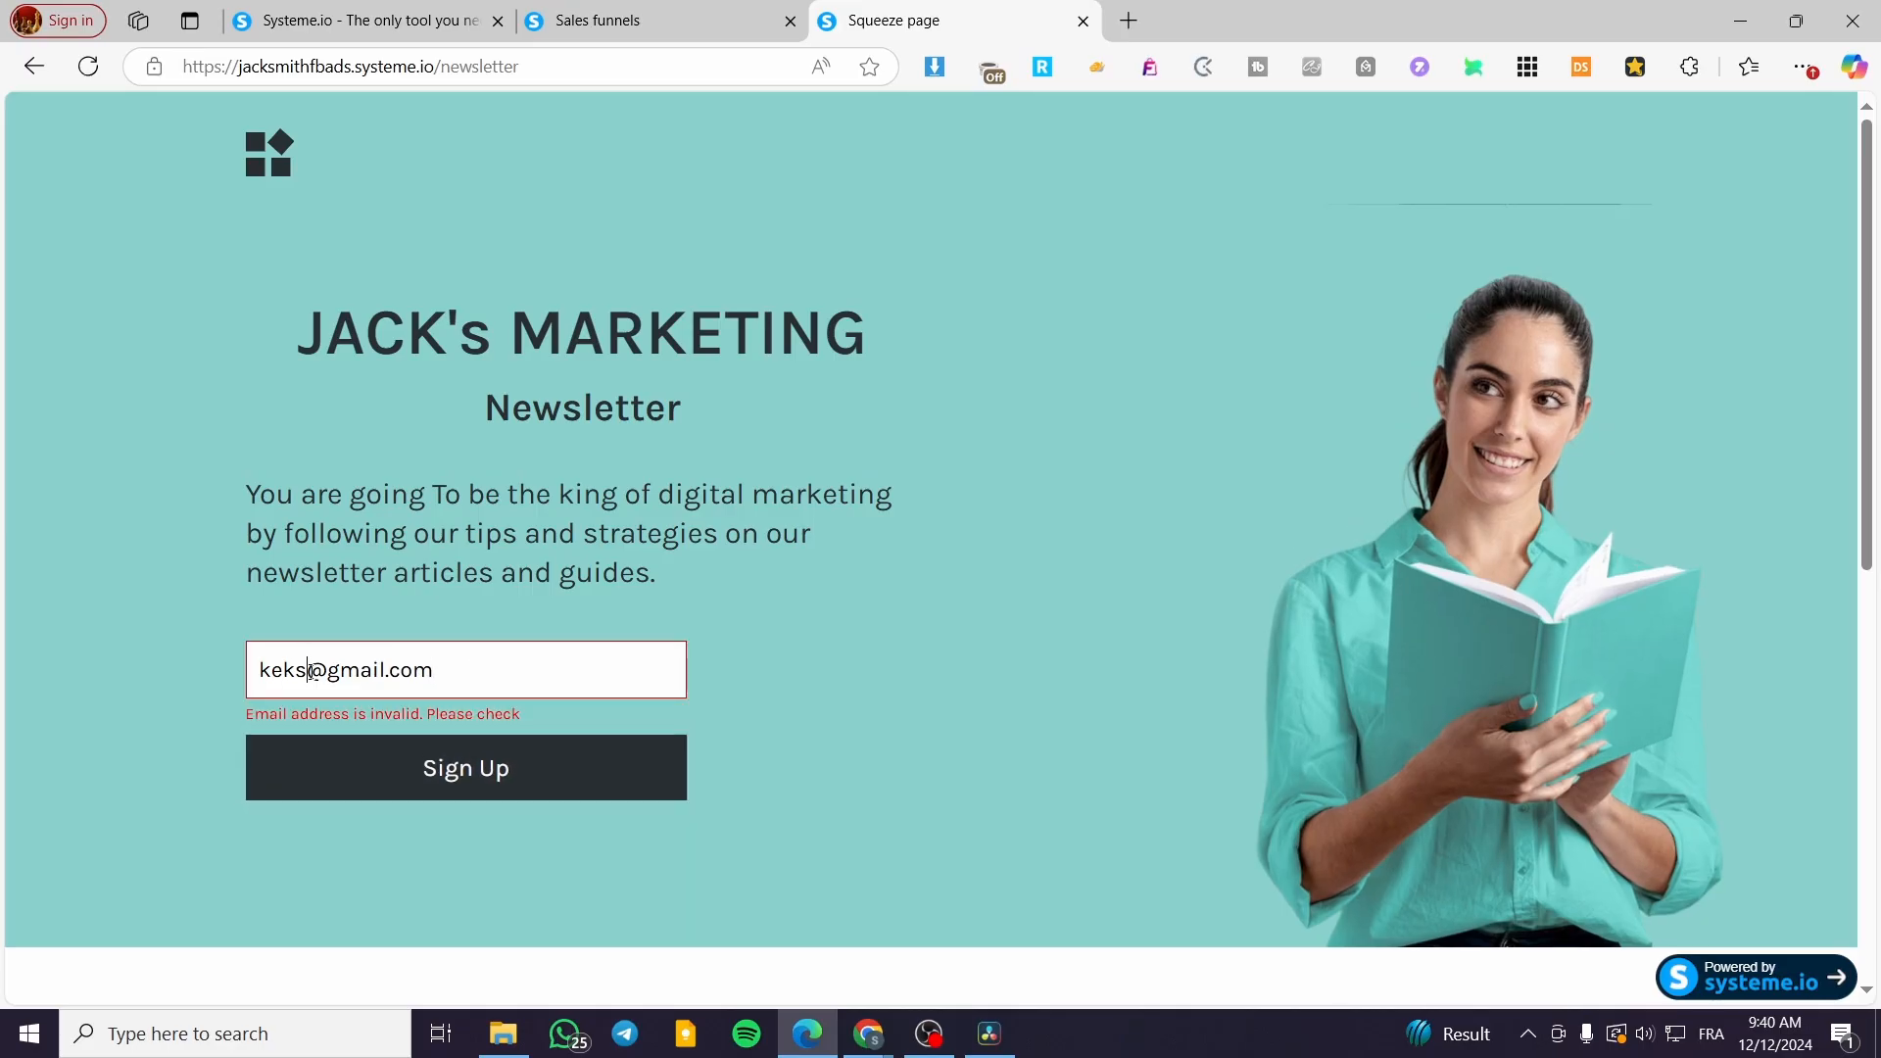
scroll(441, 764, down, 3)
text(d)
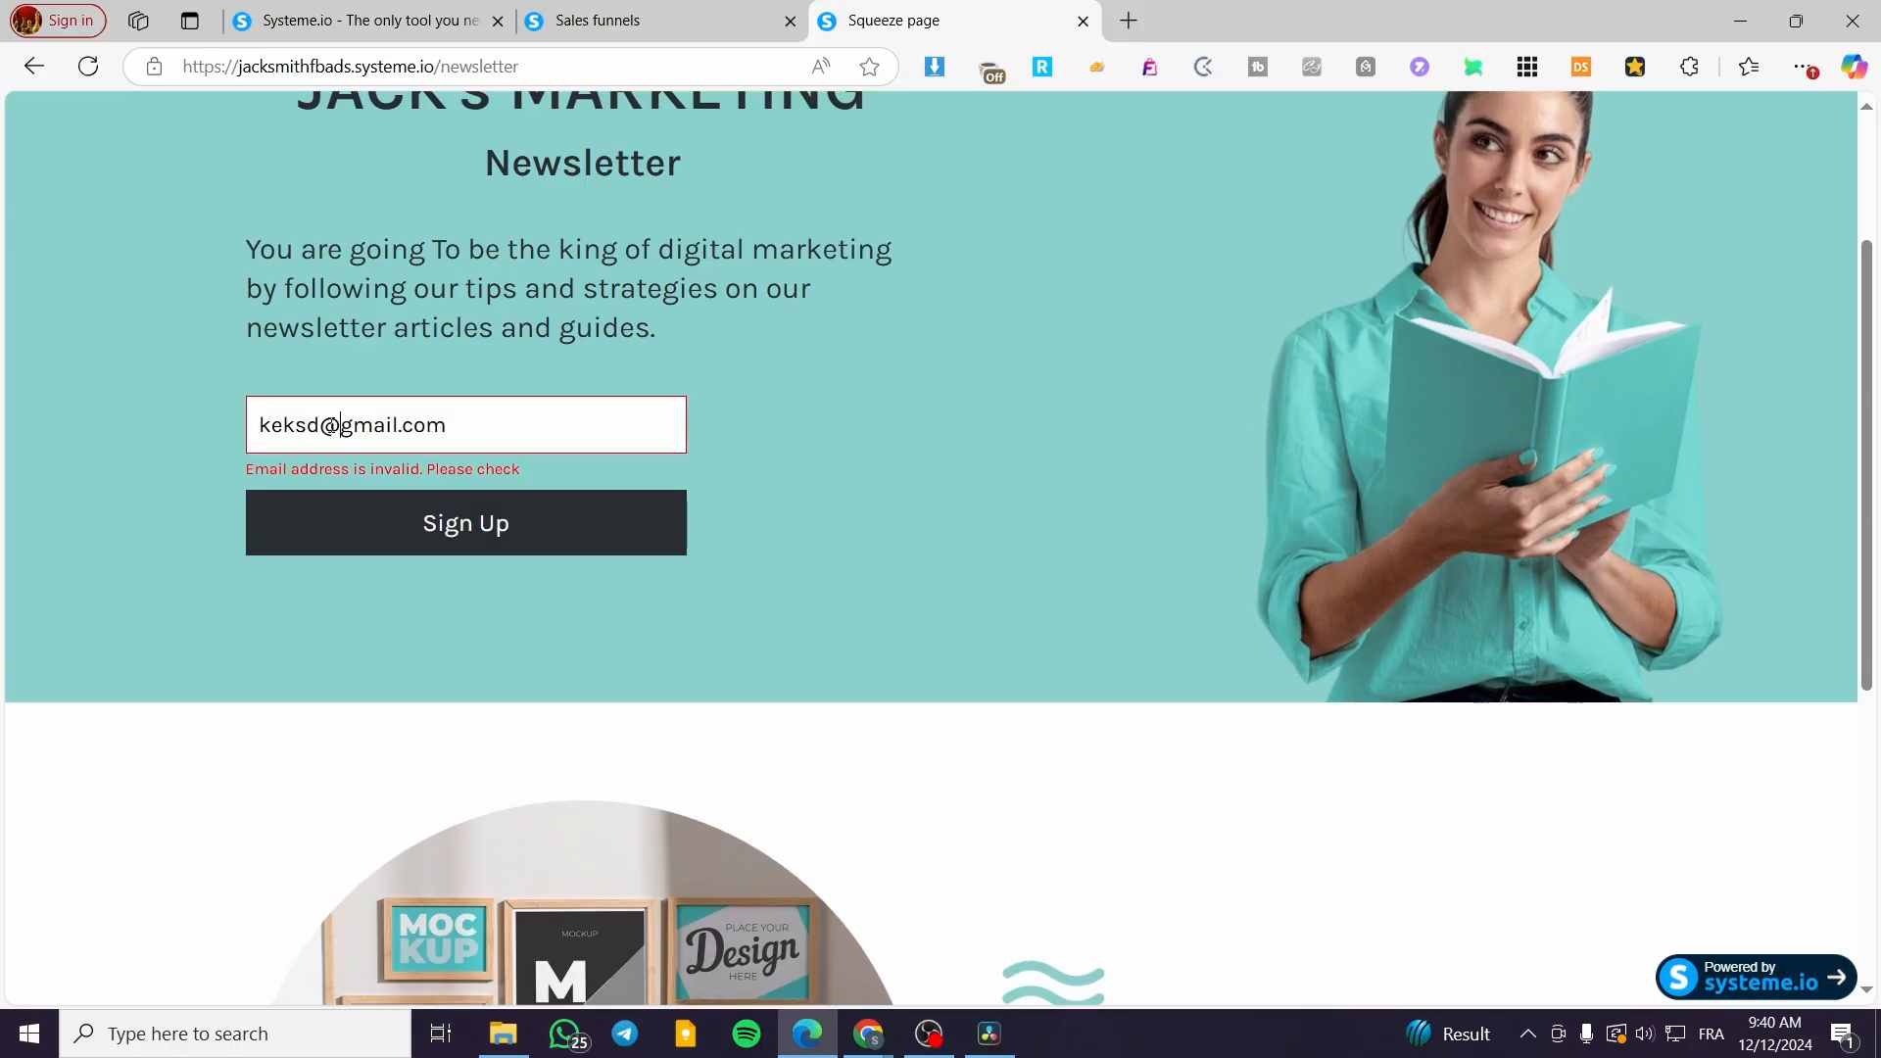
text(dsqdqs)
click(402, 498)
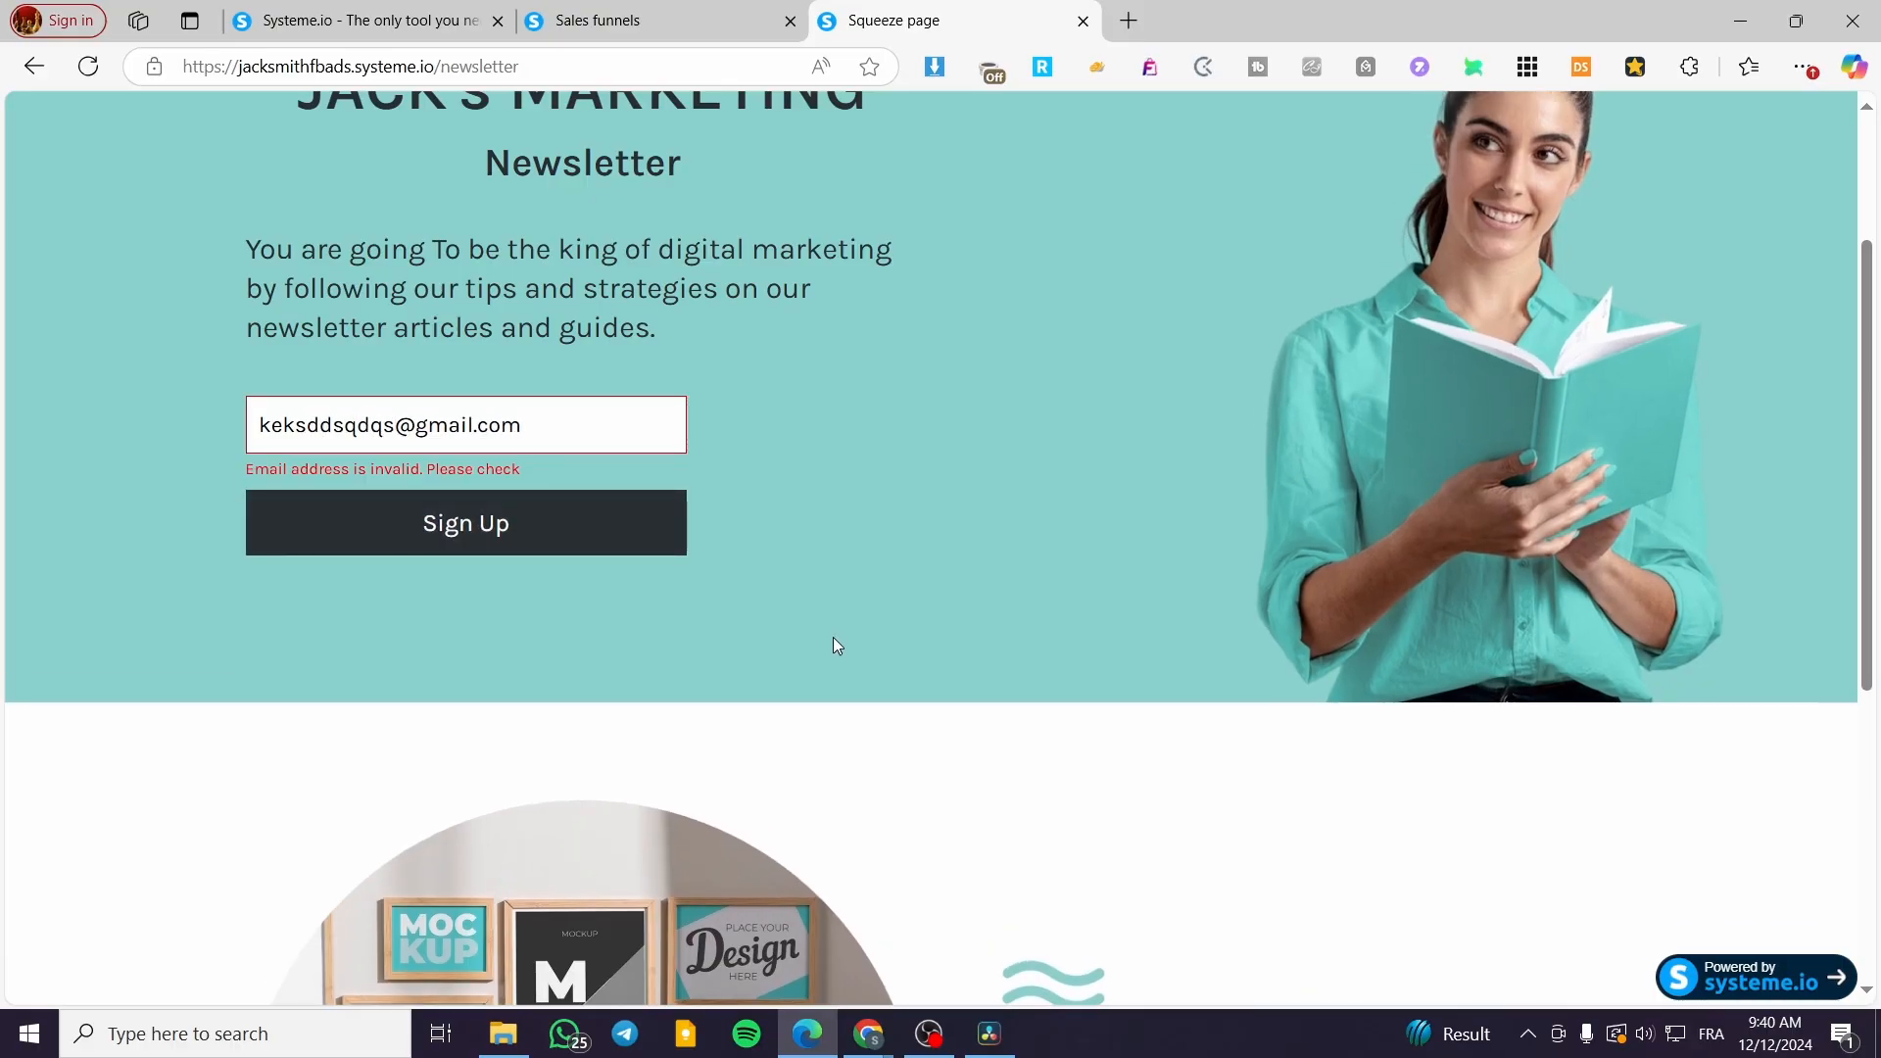
scroll(836, 705, up, 1)
scroll(833, 700, down, 4)
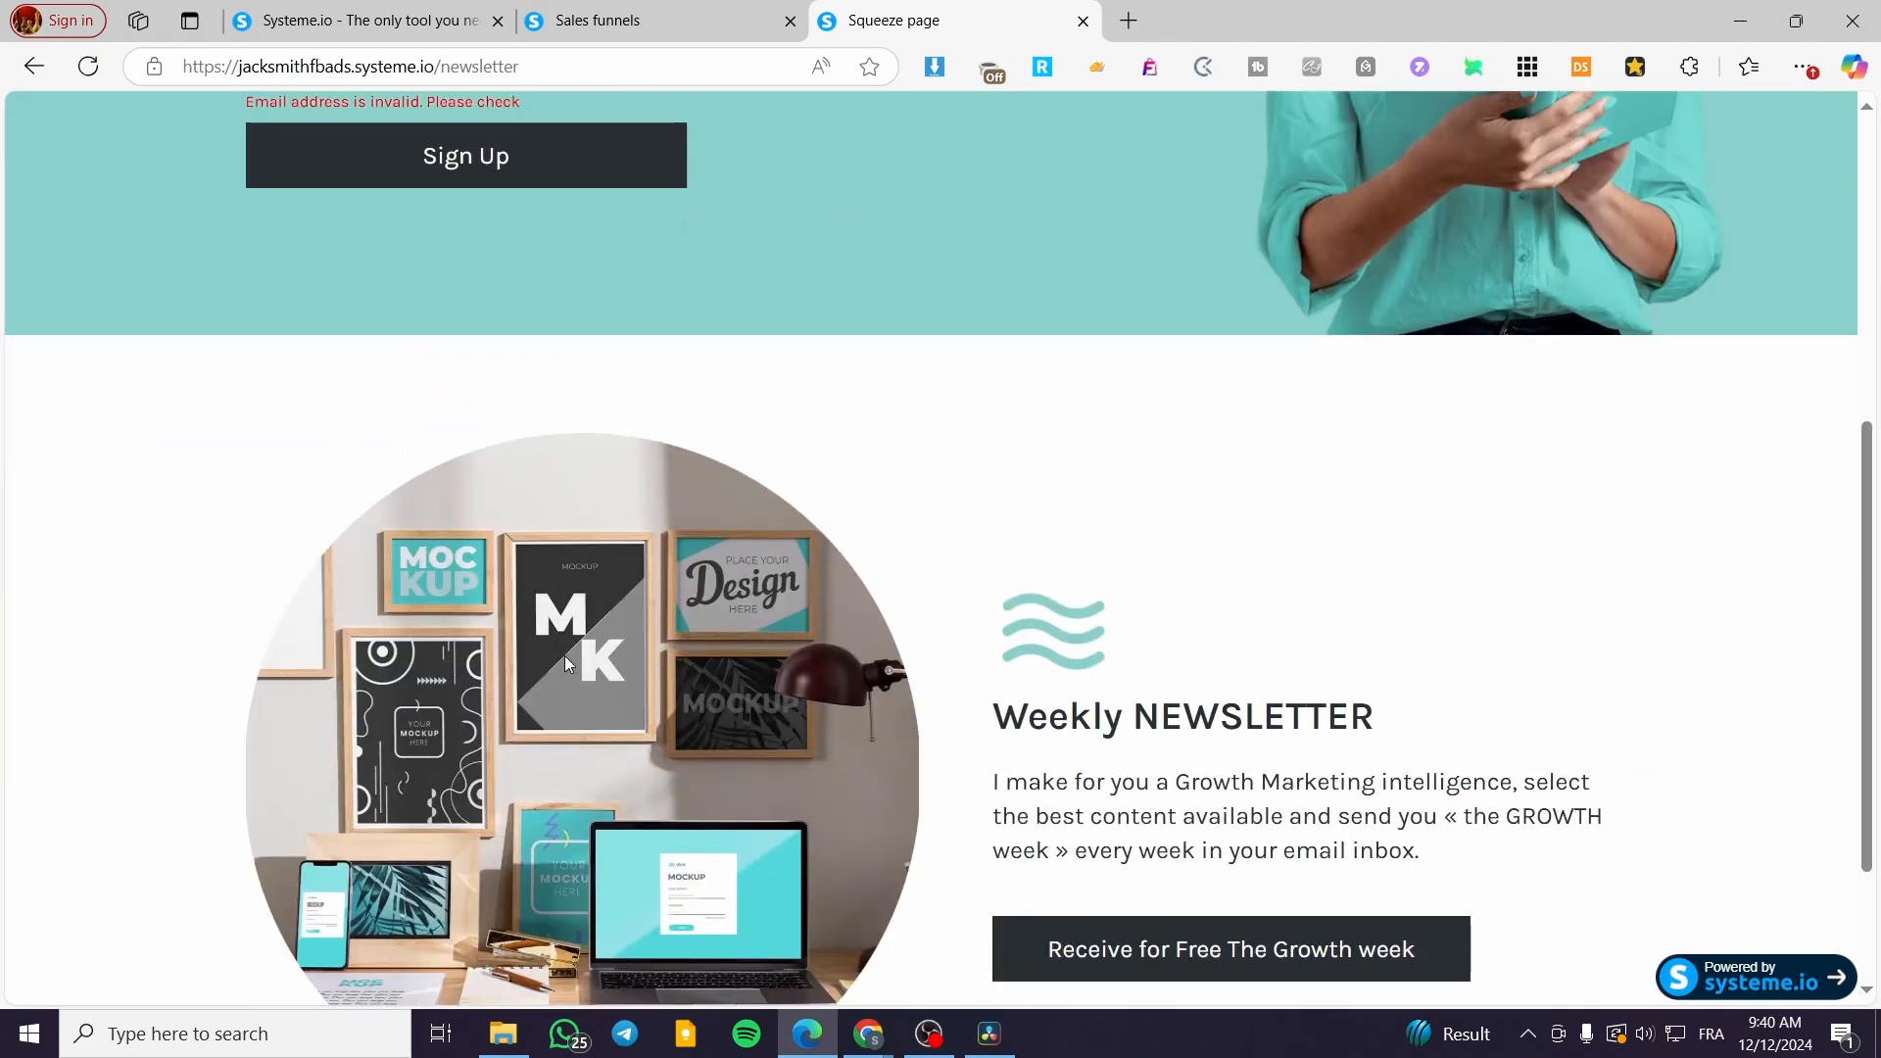
scroll(564, 655, up, 3)
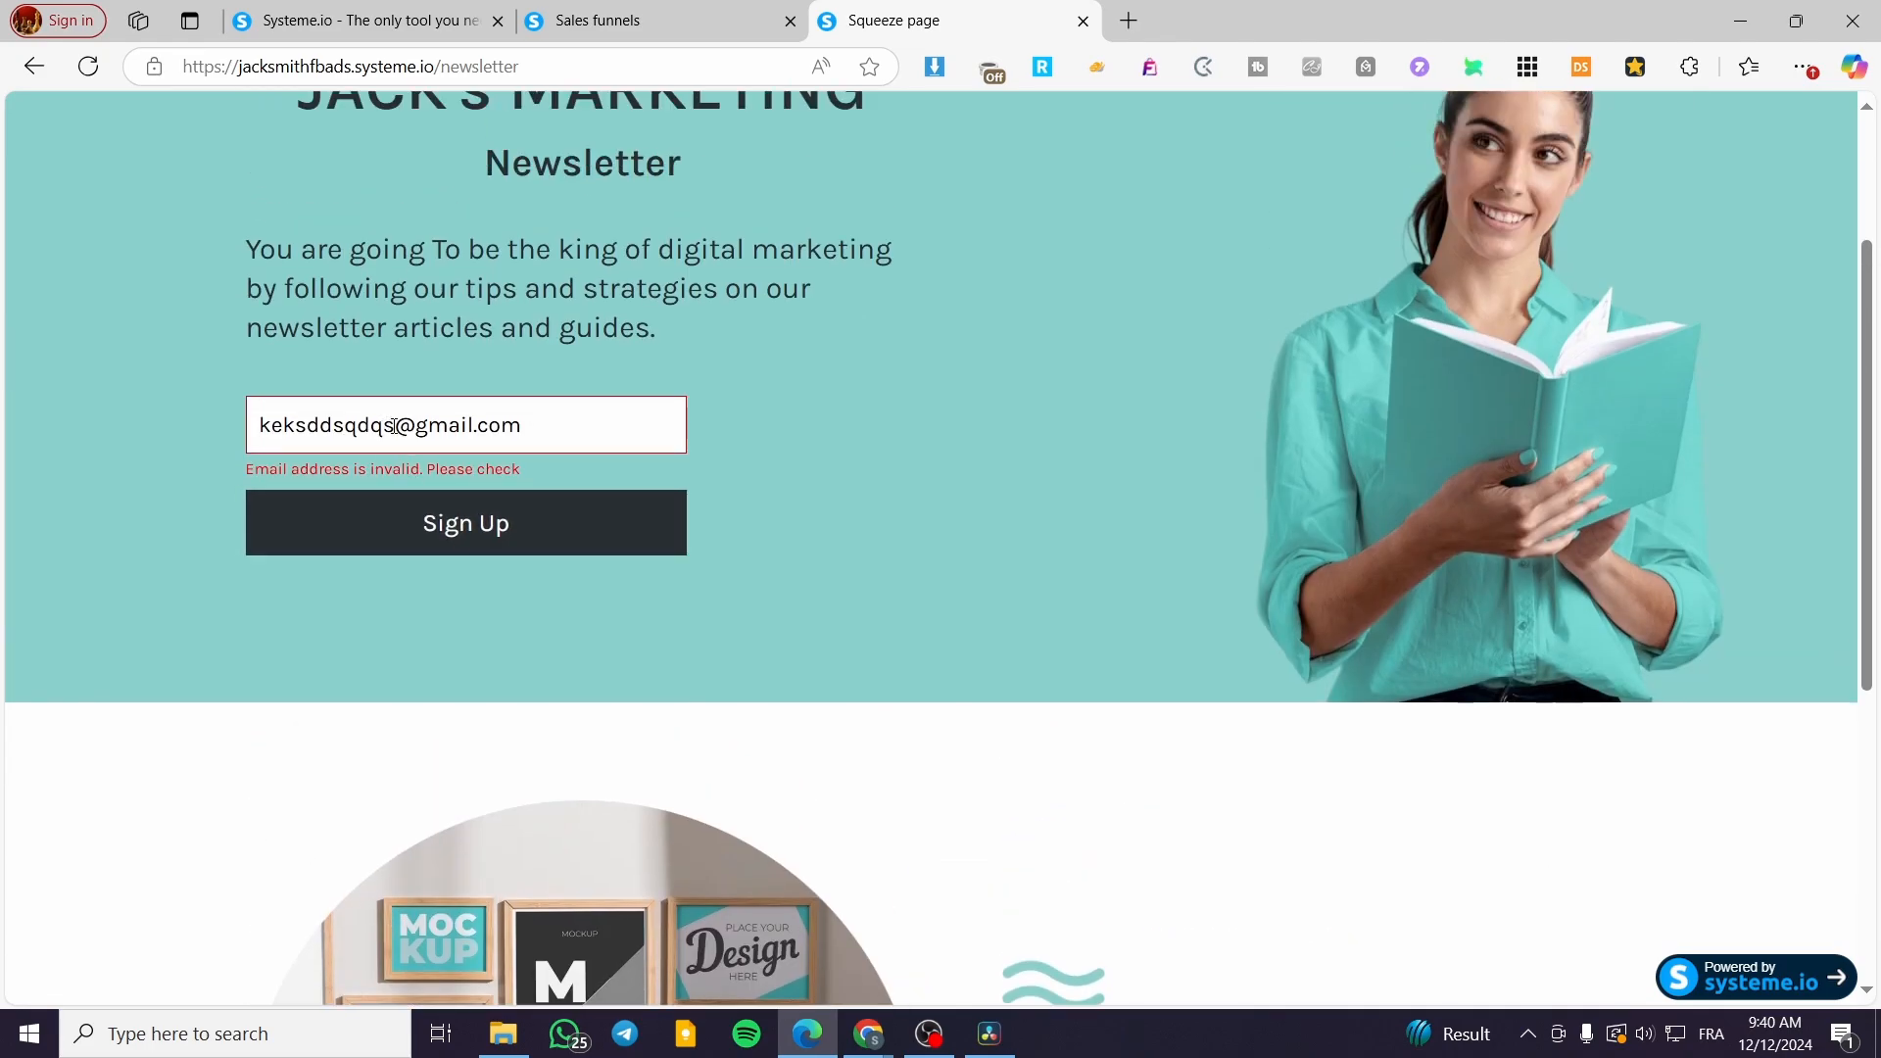
click(525, 529)
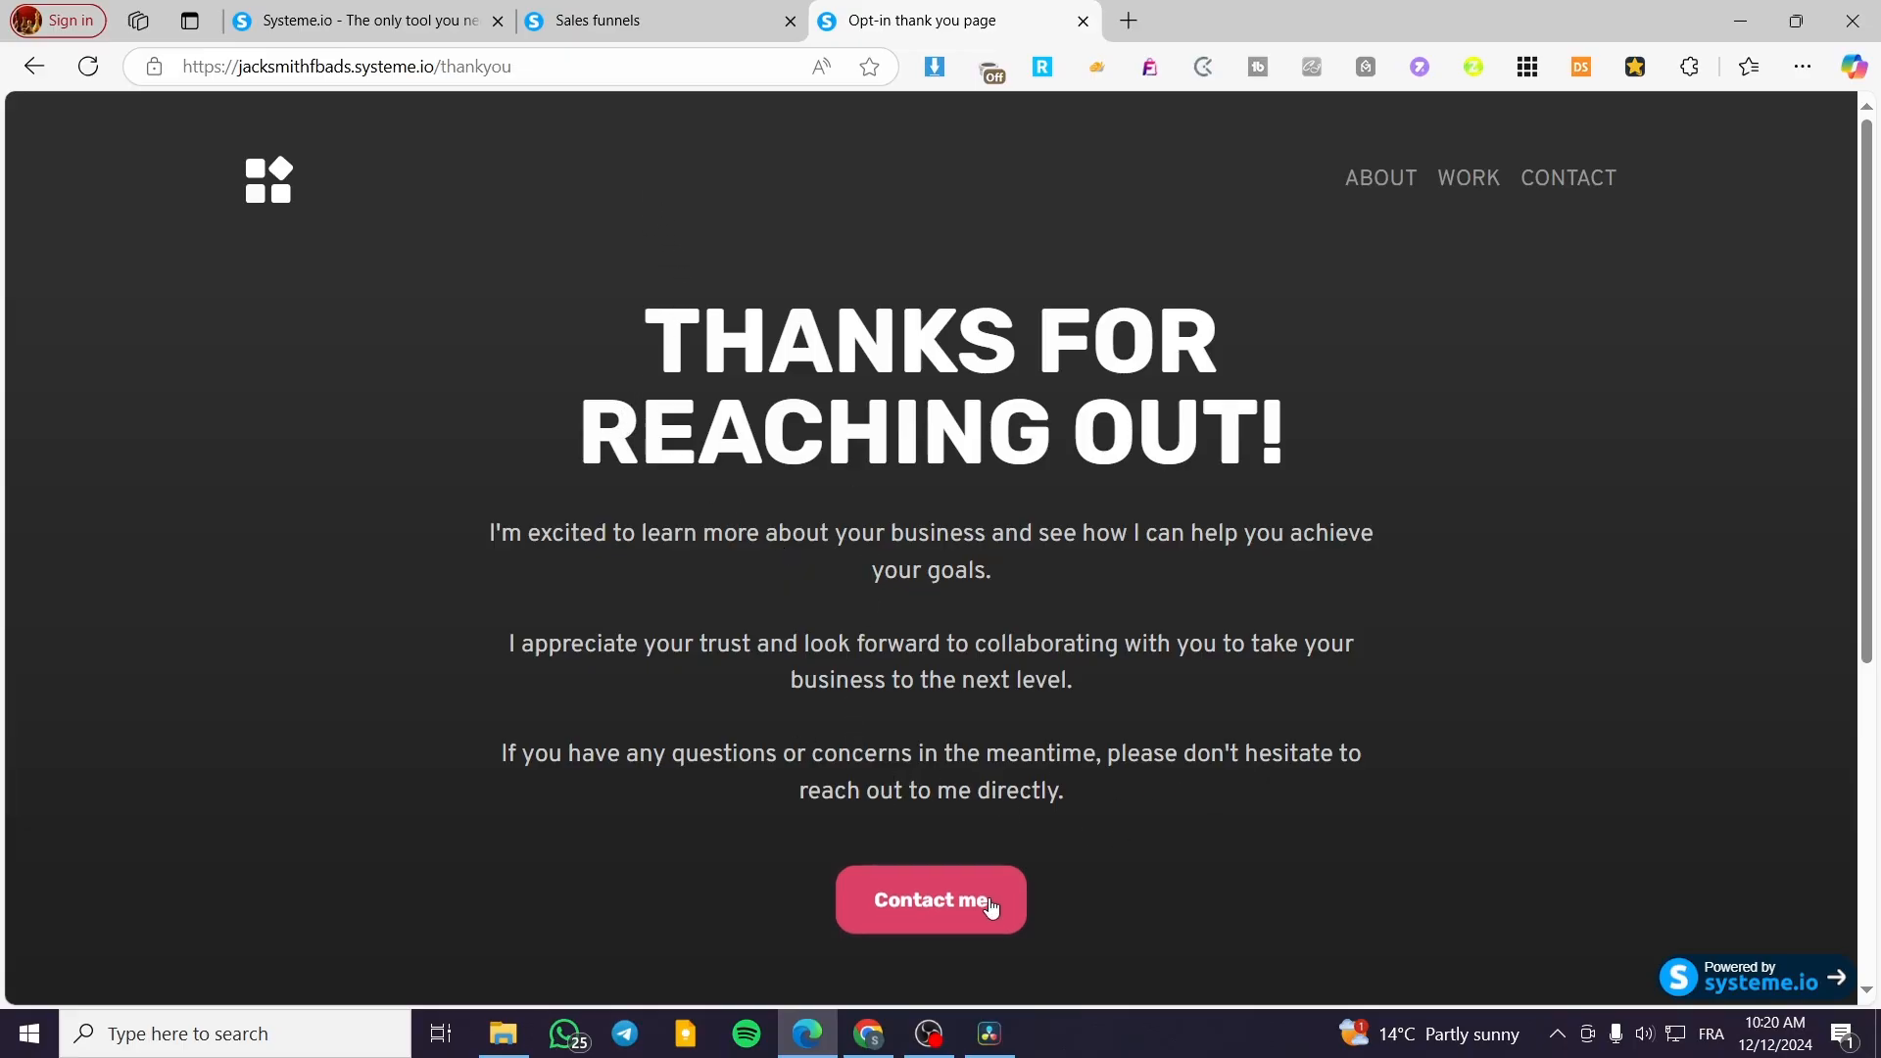
click(755, 26)
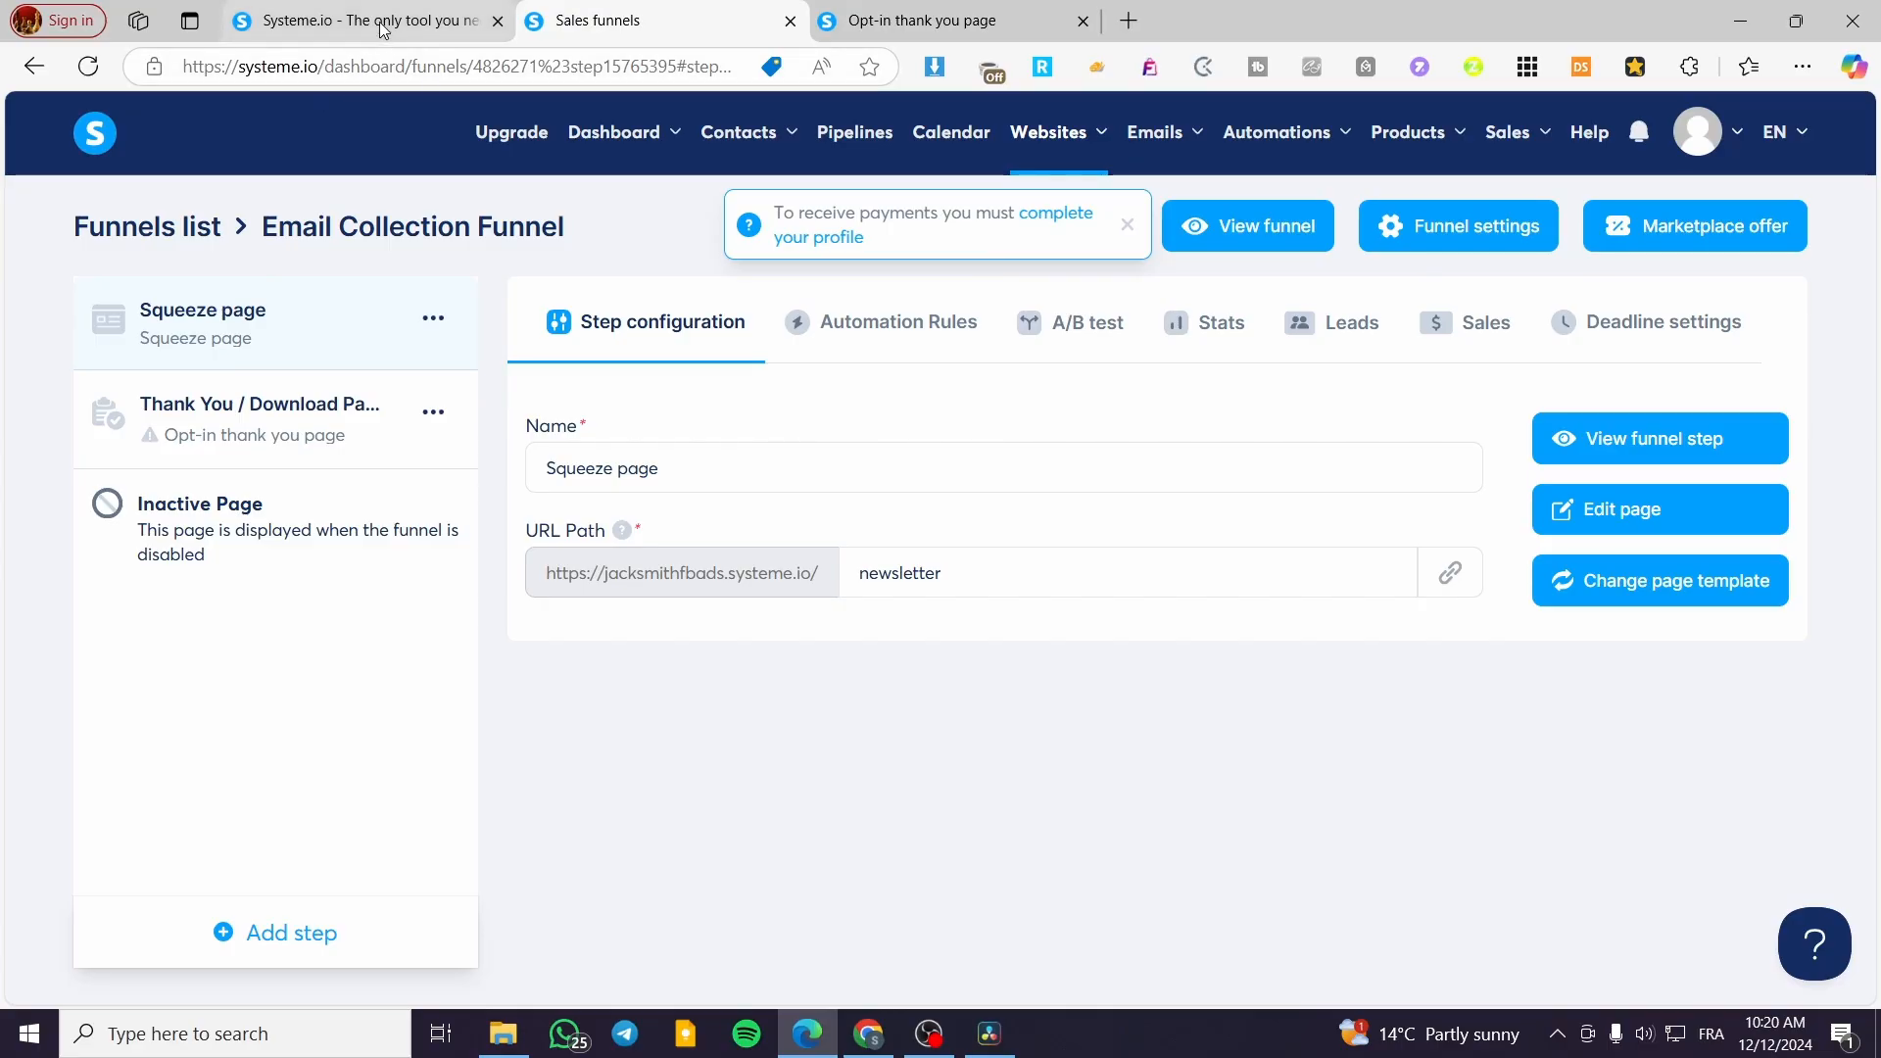
click(98, 137)
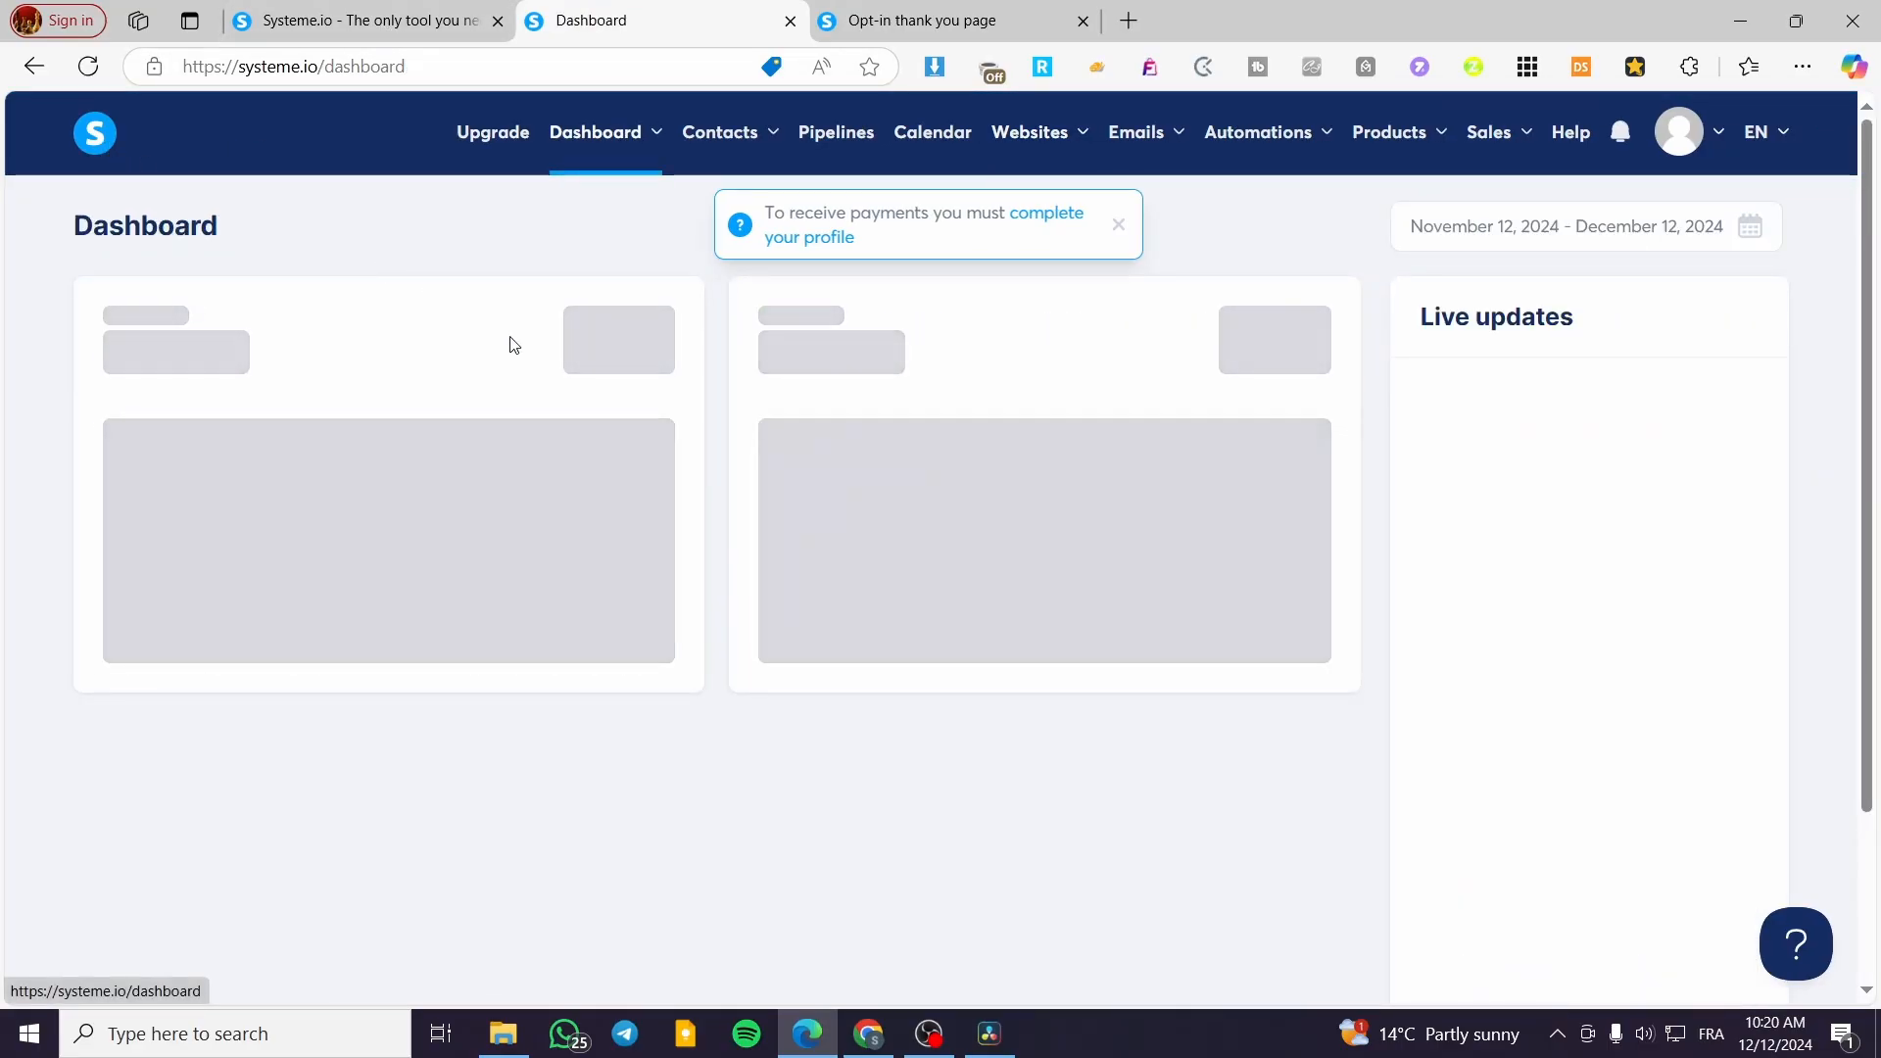
click(89, 66)
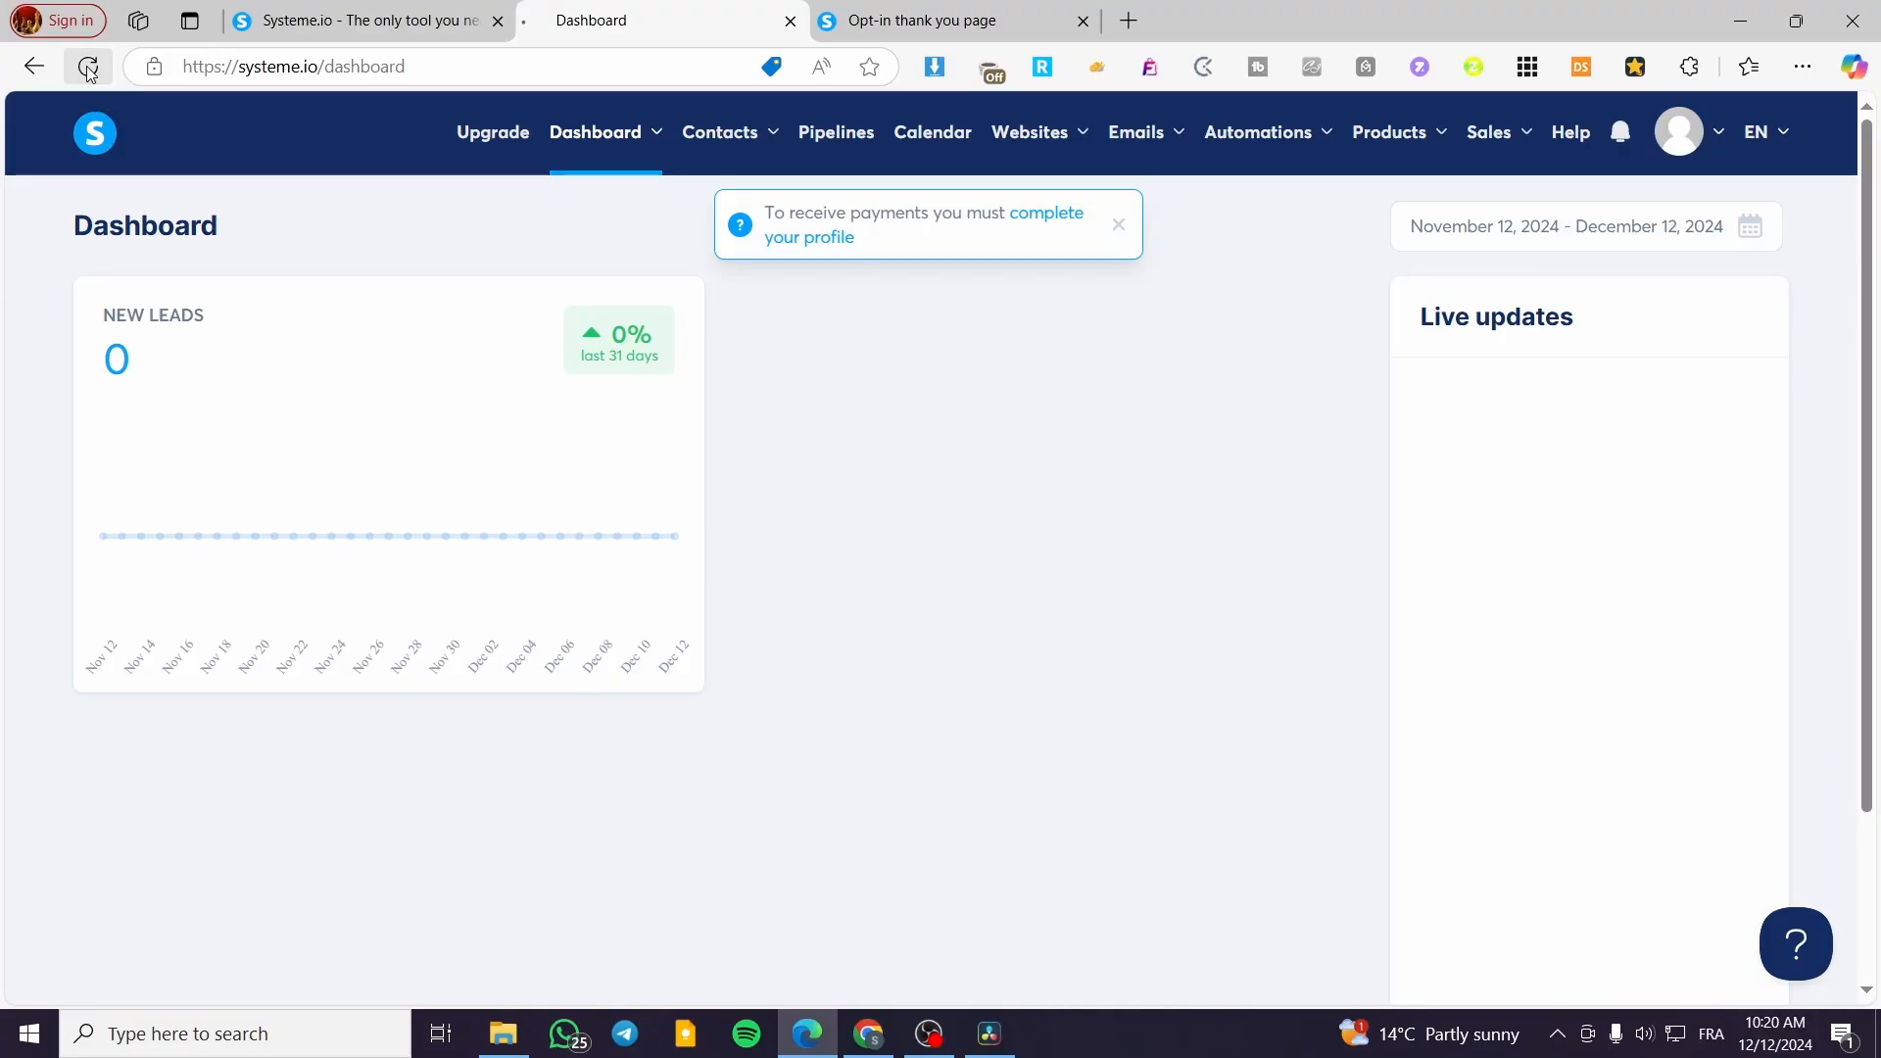
click(88, 67)
click(913, 10)
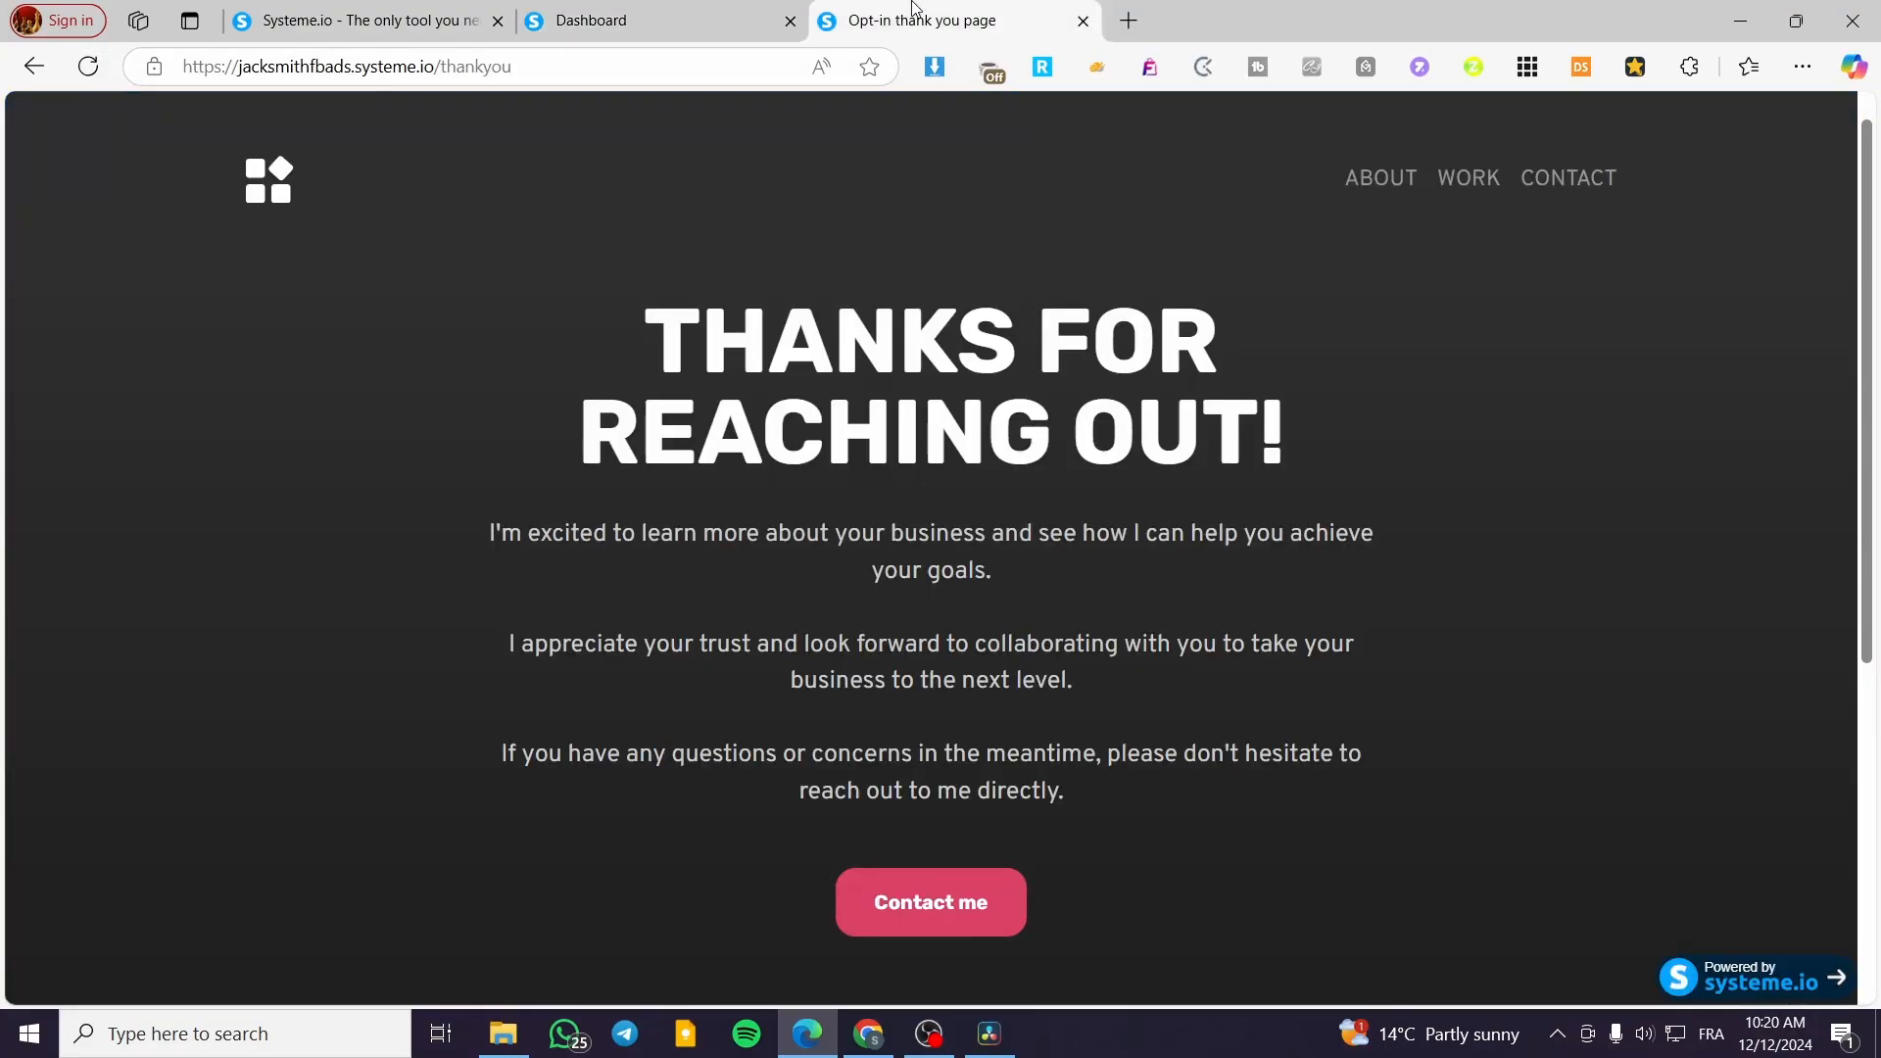
click(704, 18)
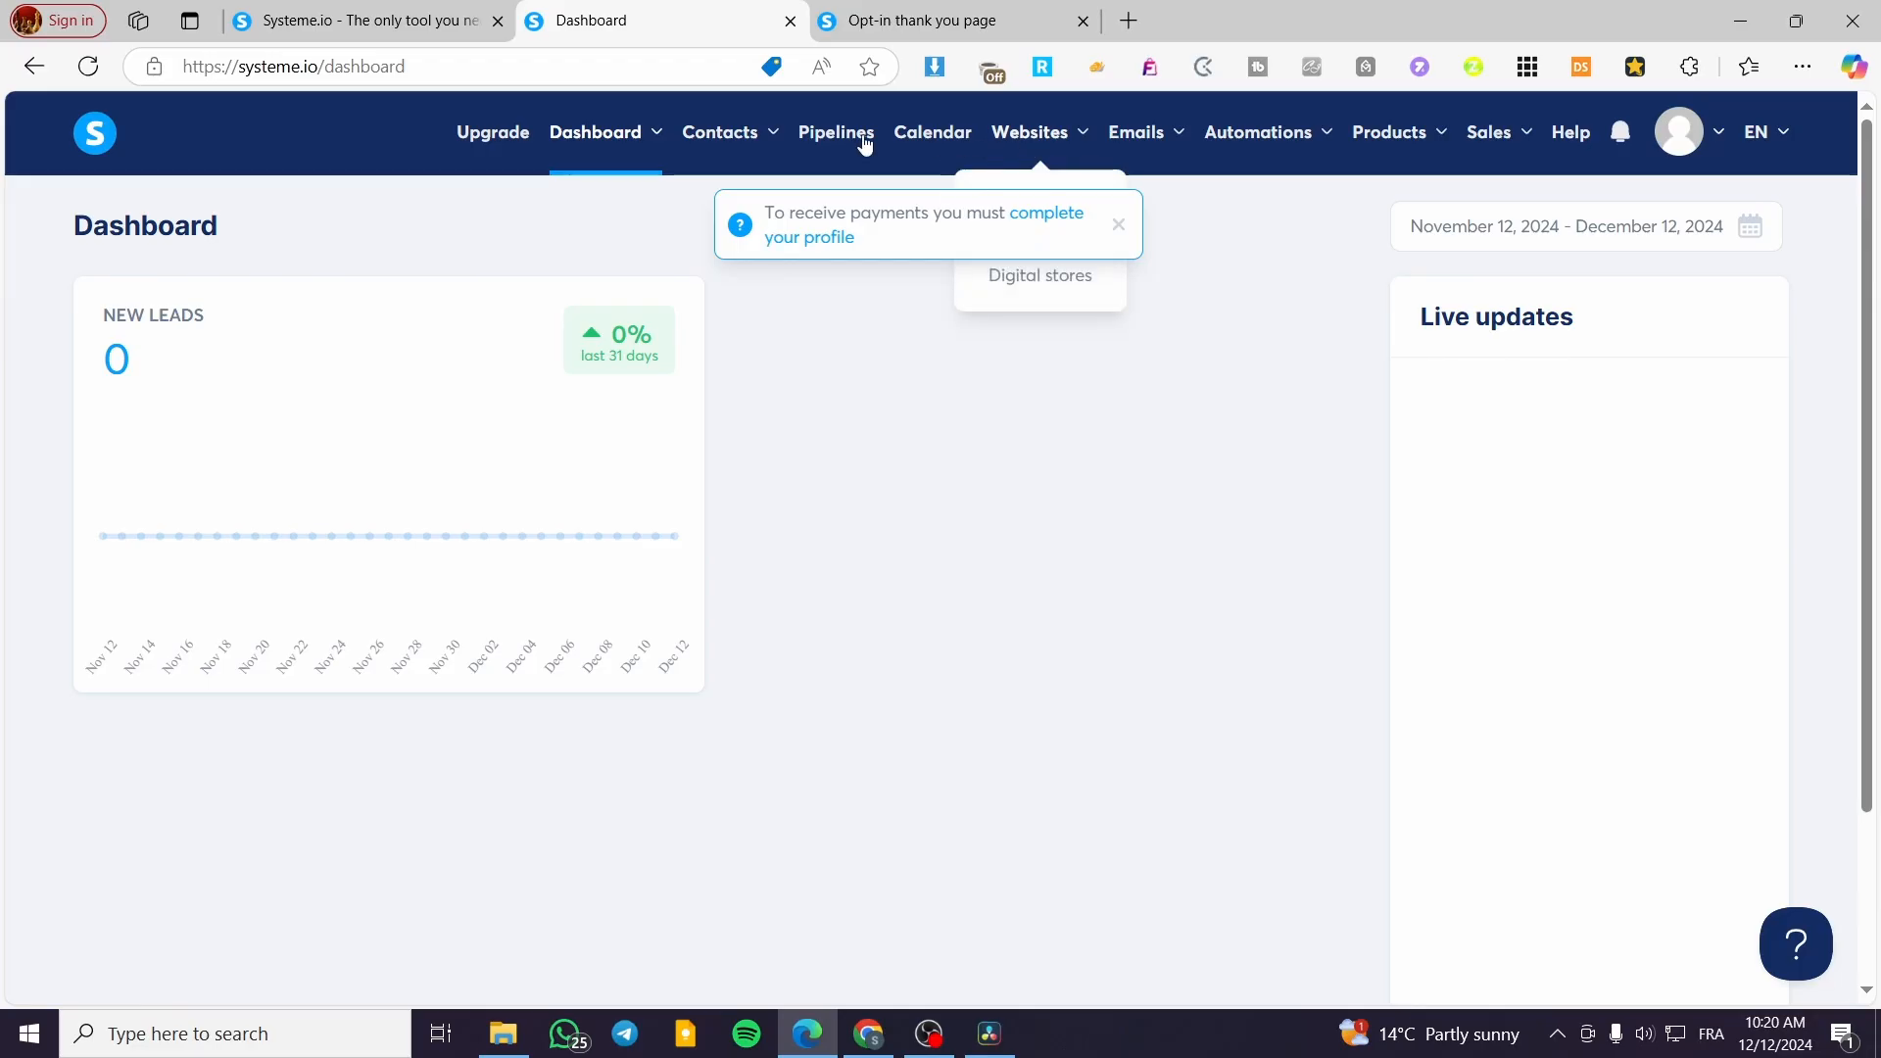
click(1116, 227)
mouse_move(730, 143)
click(731, 209)
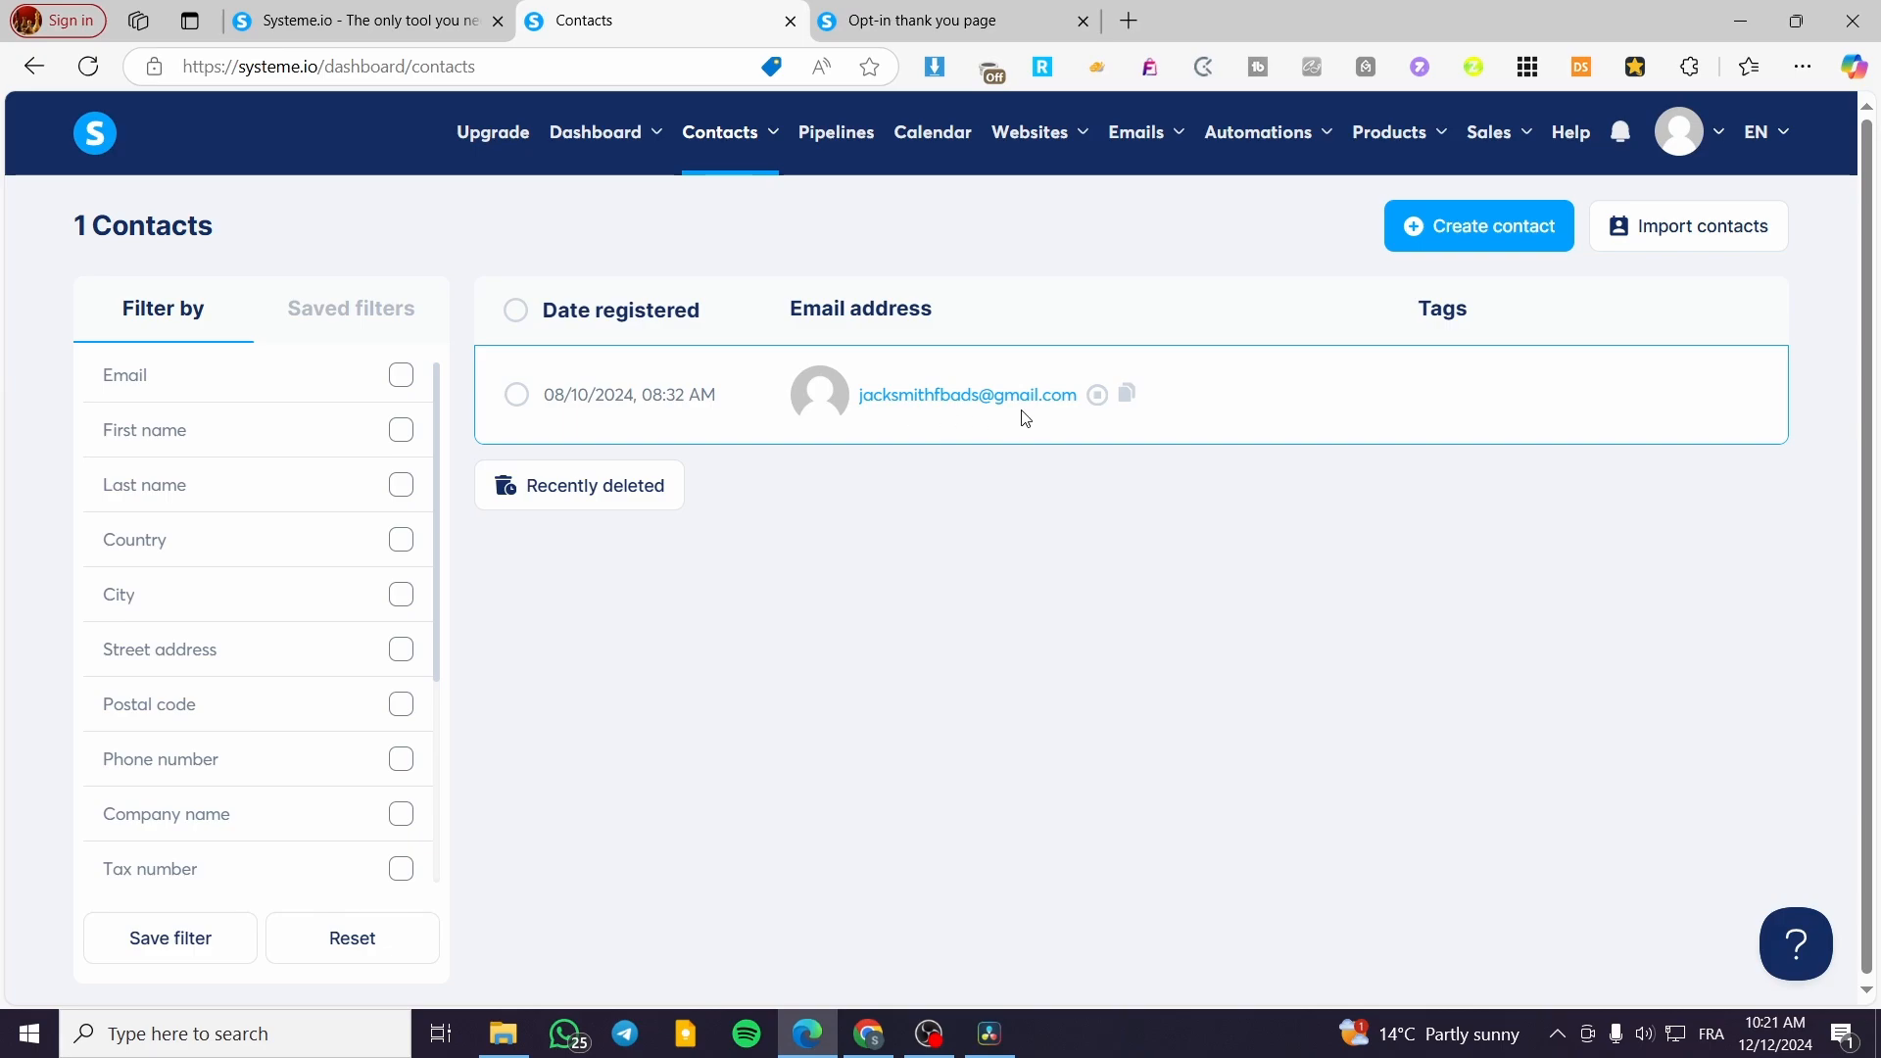
mouse_move(887, 400)
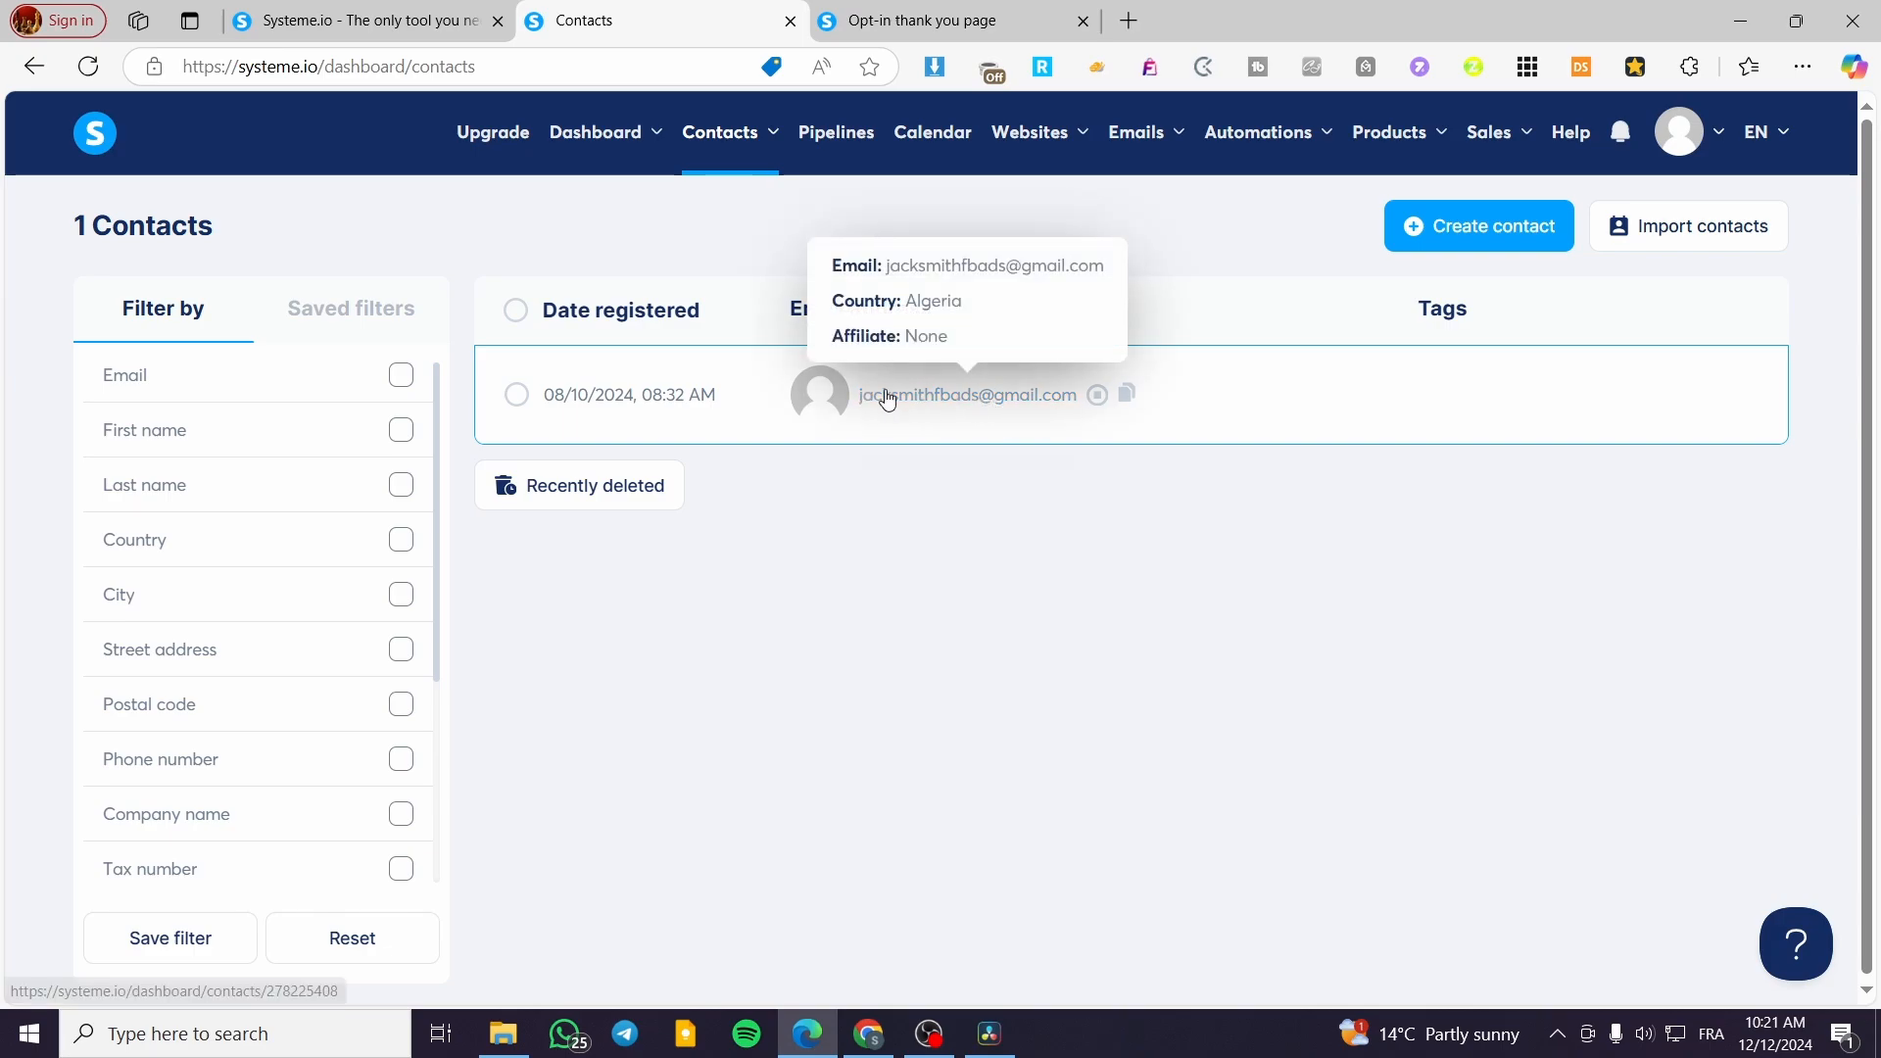
click(88, 67)
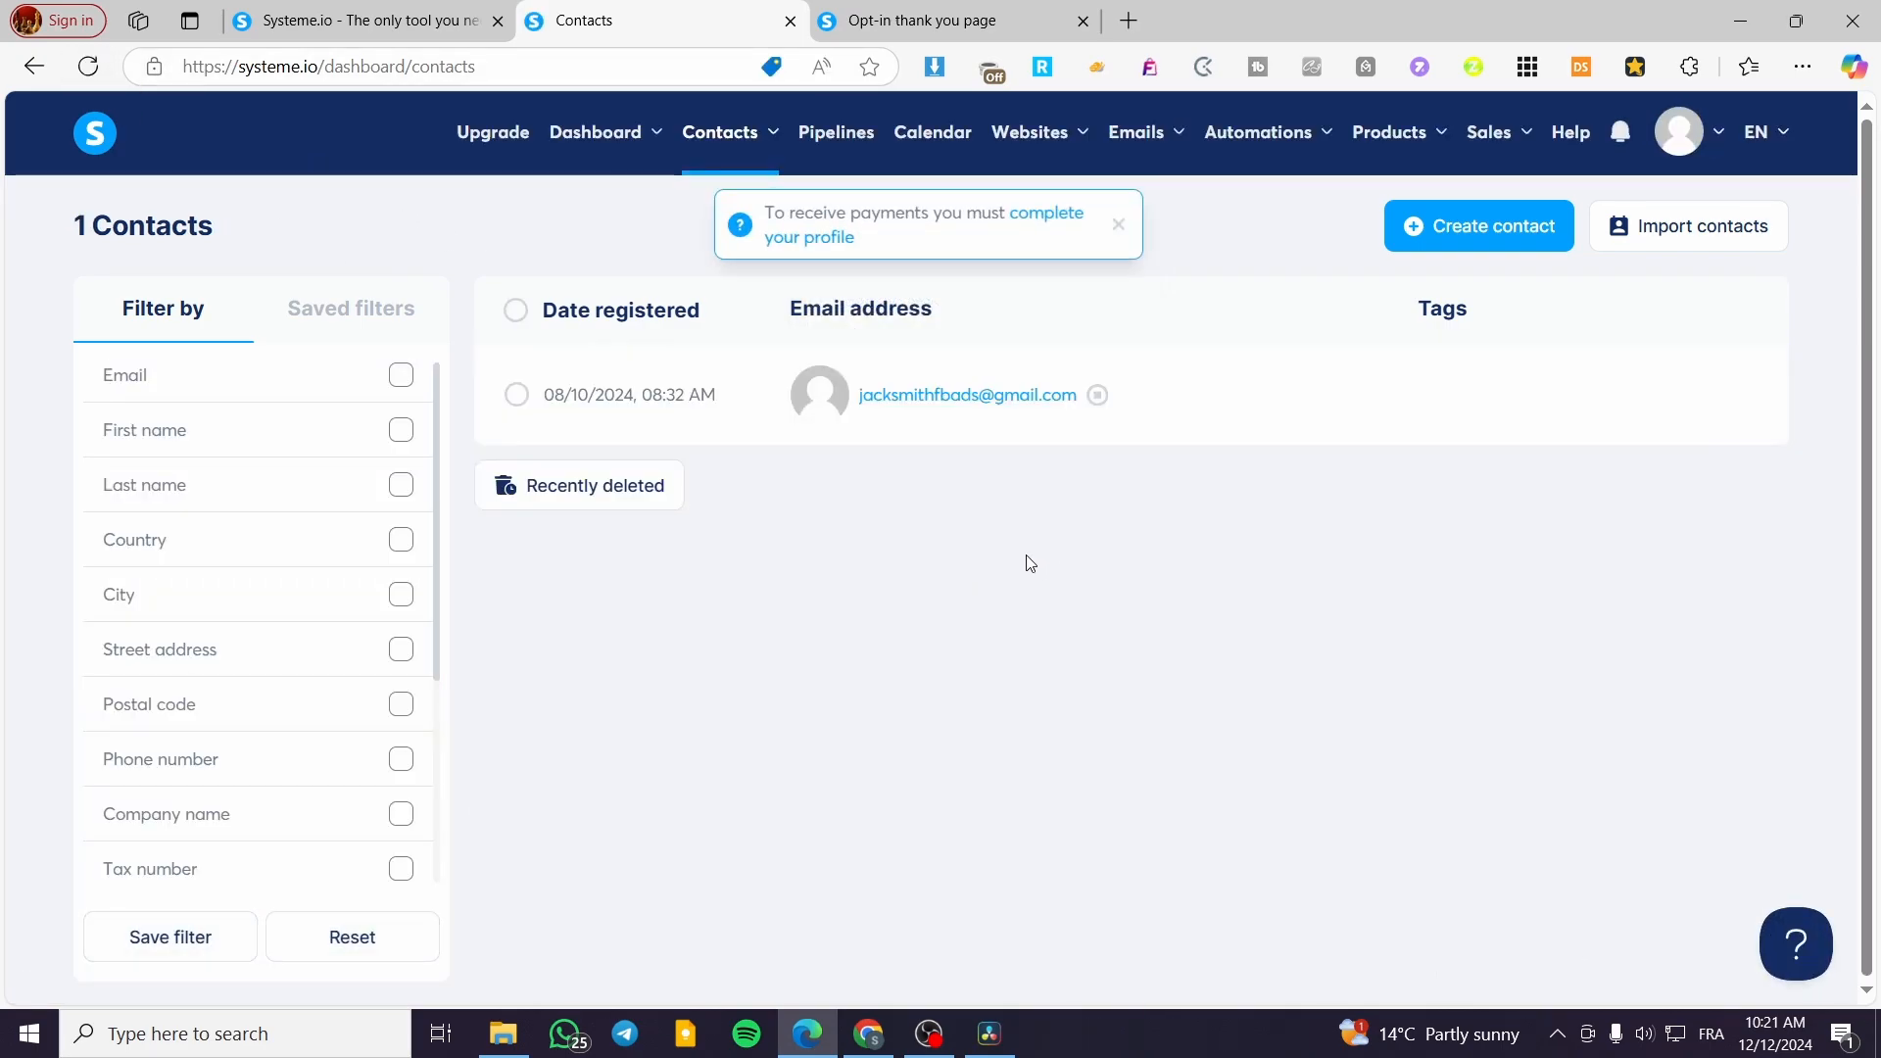
key(ctrl+Tab)
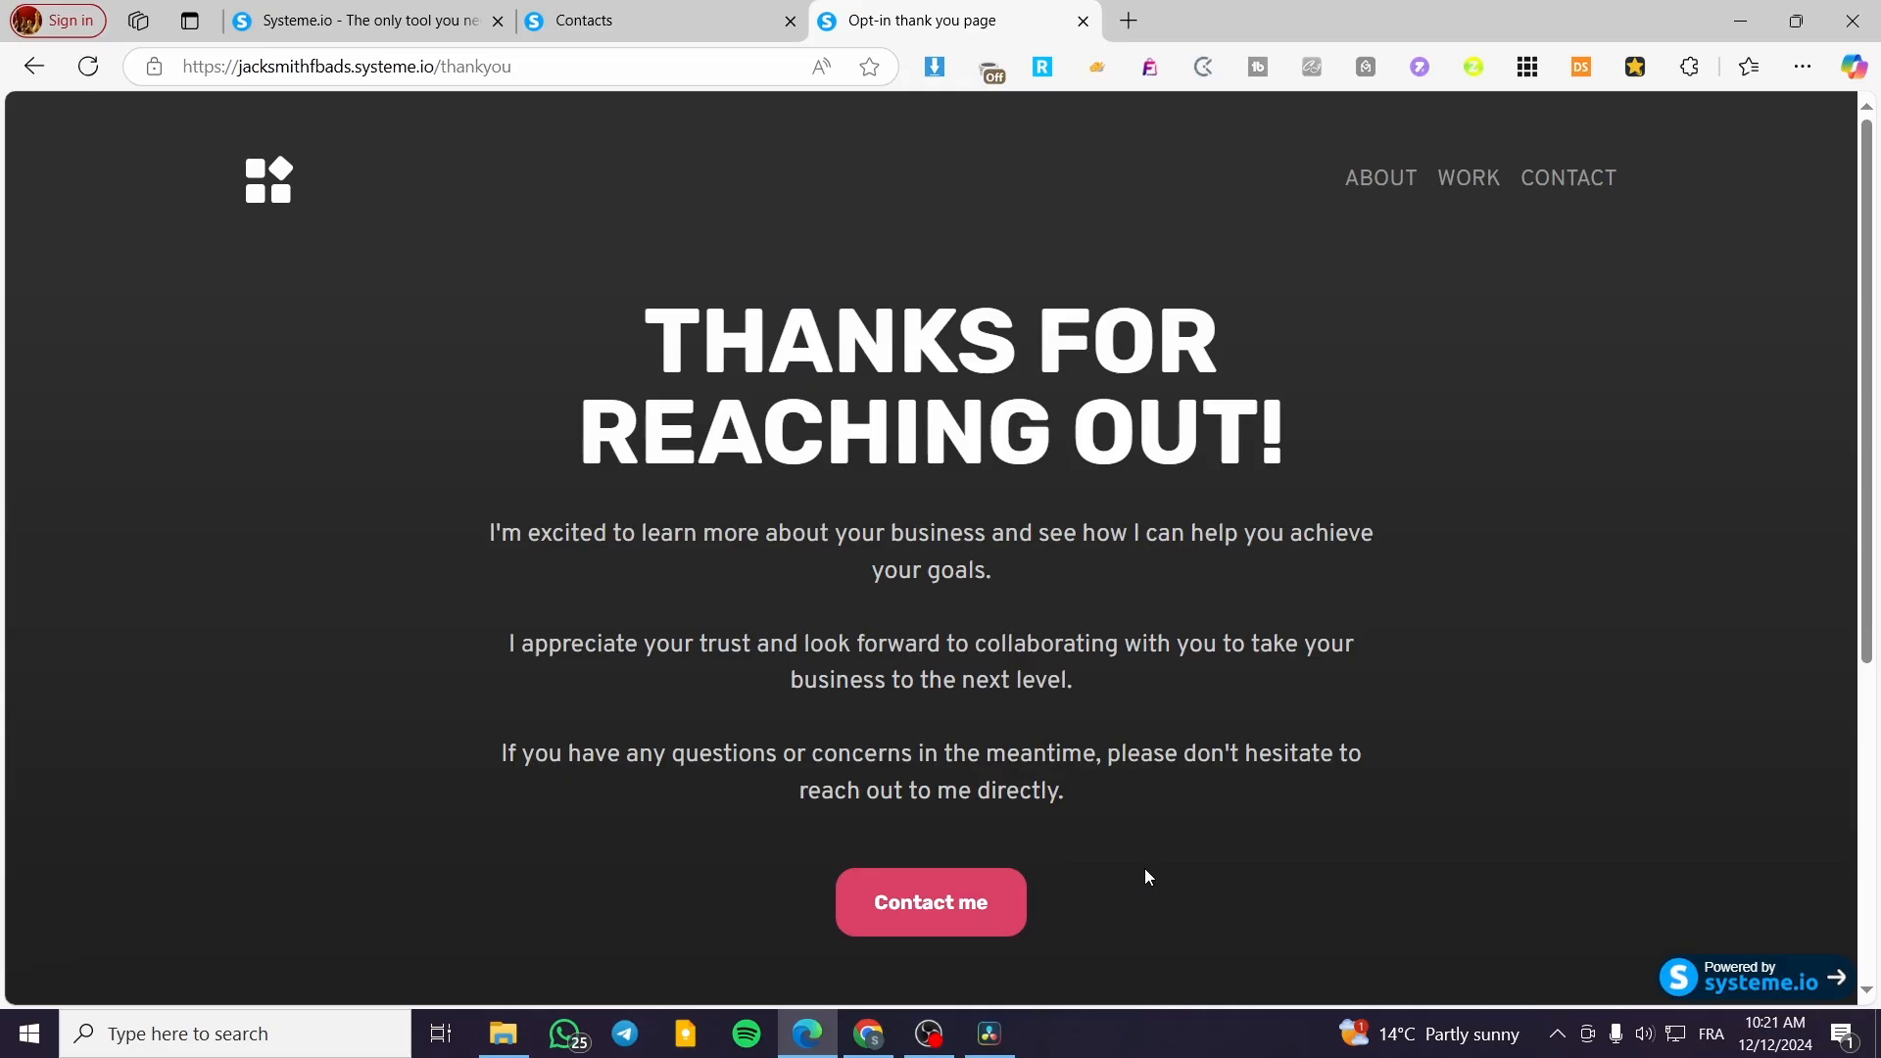
scroll(1148, 874, down, 5)
scroll(1137, 823, up, 5)
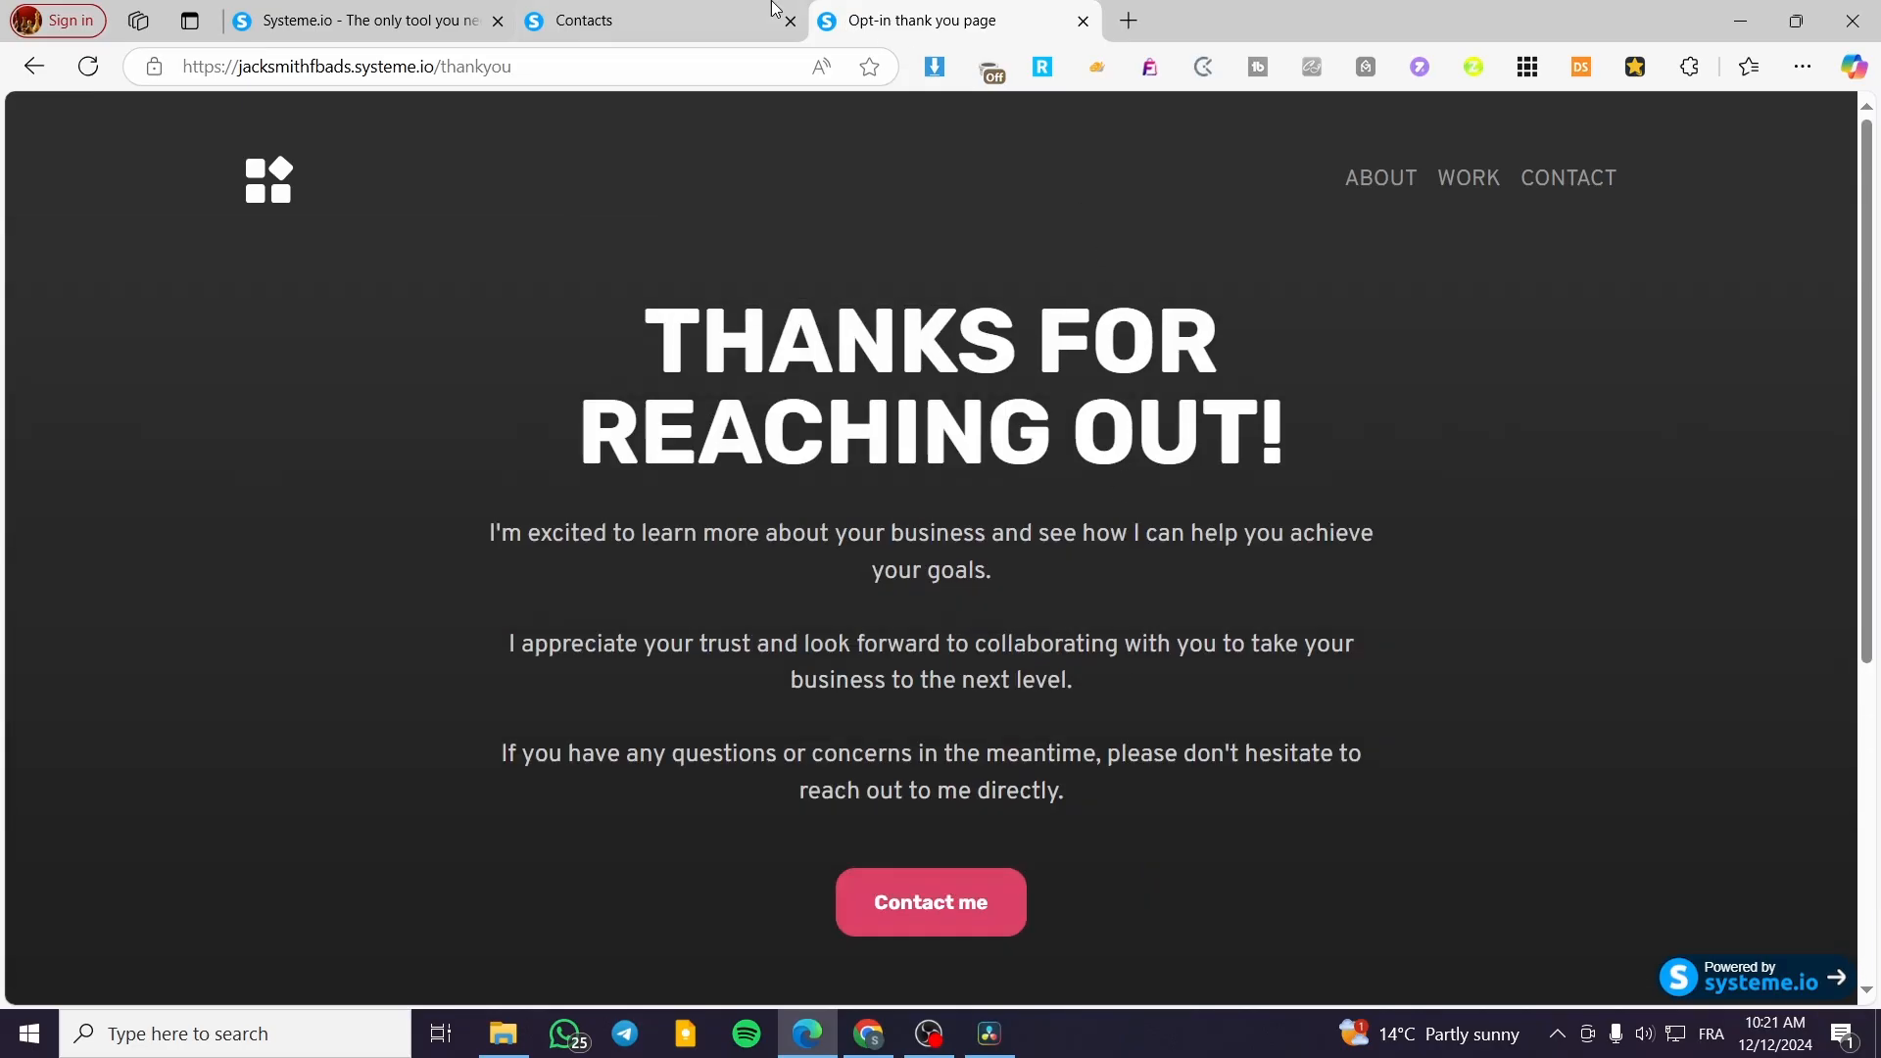